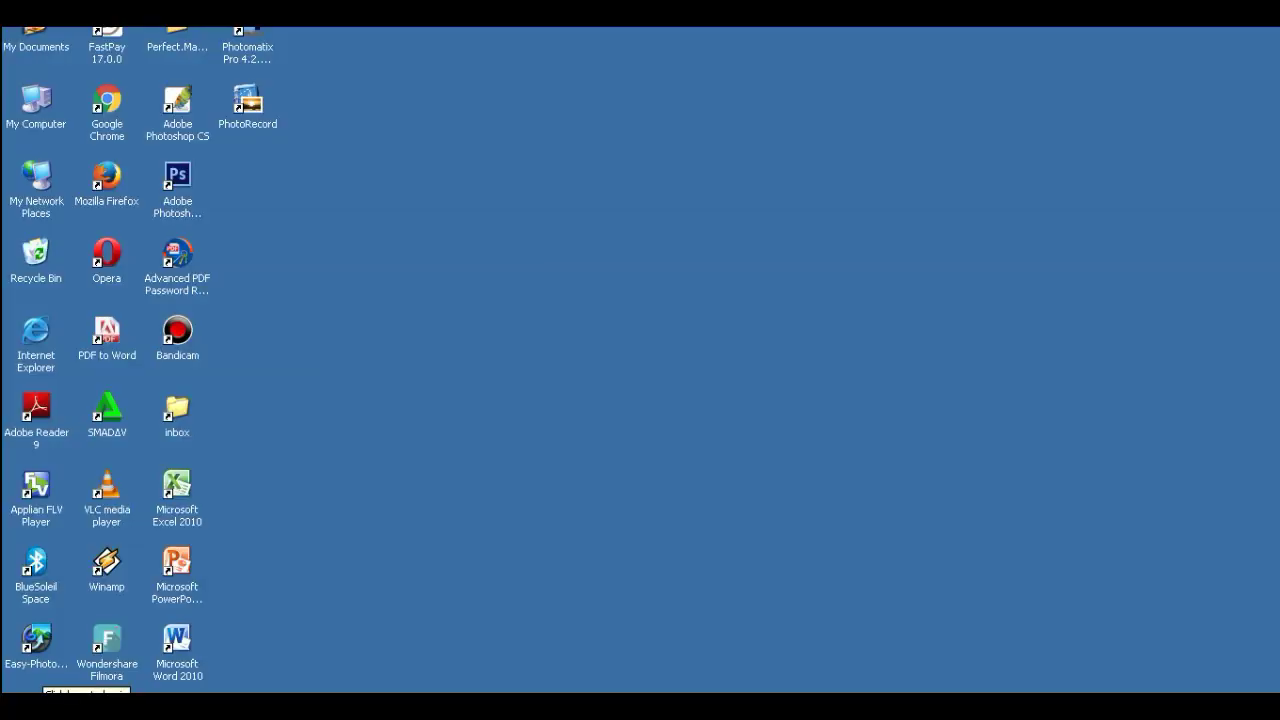
# Launch Adobe Photoshop CS6 from the Windows XP Start menu's program list.
pyautogui.click(45, 690)
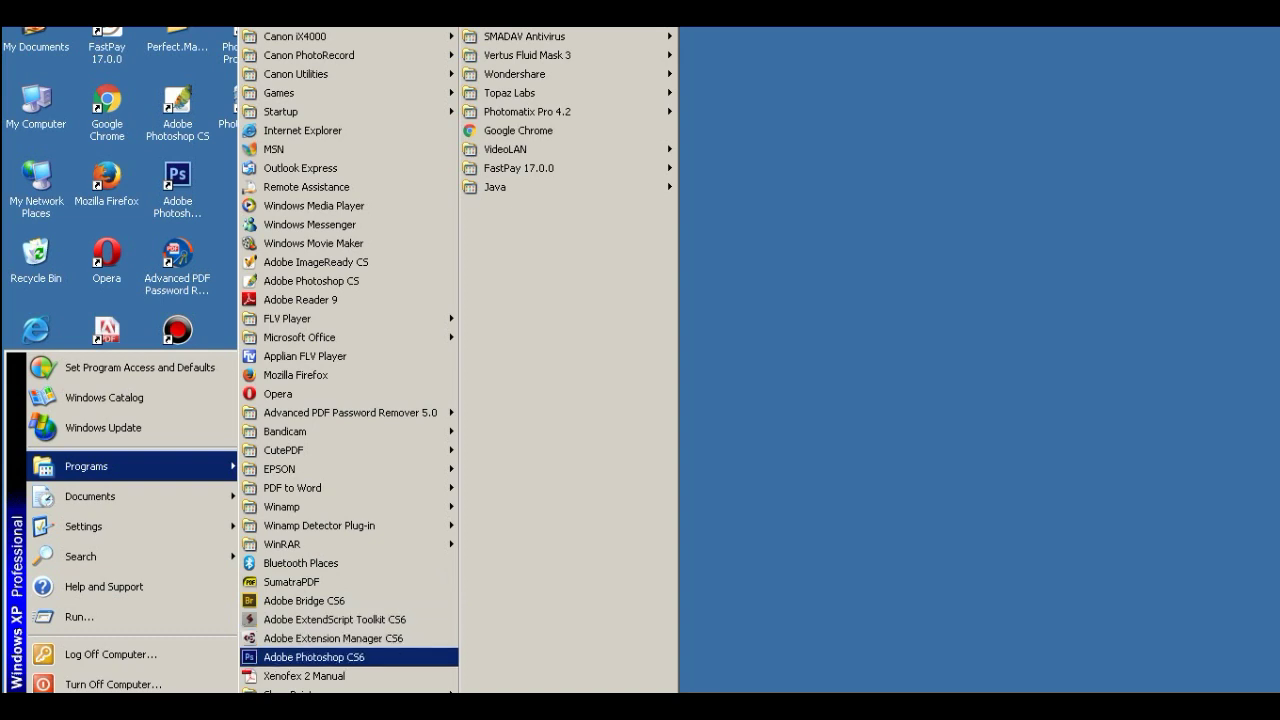
pyautogui.click(314, 657)
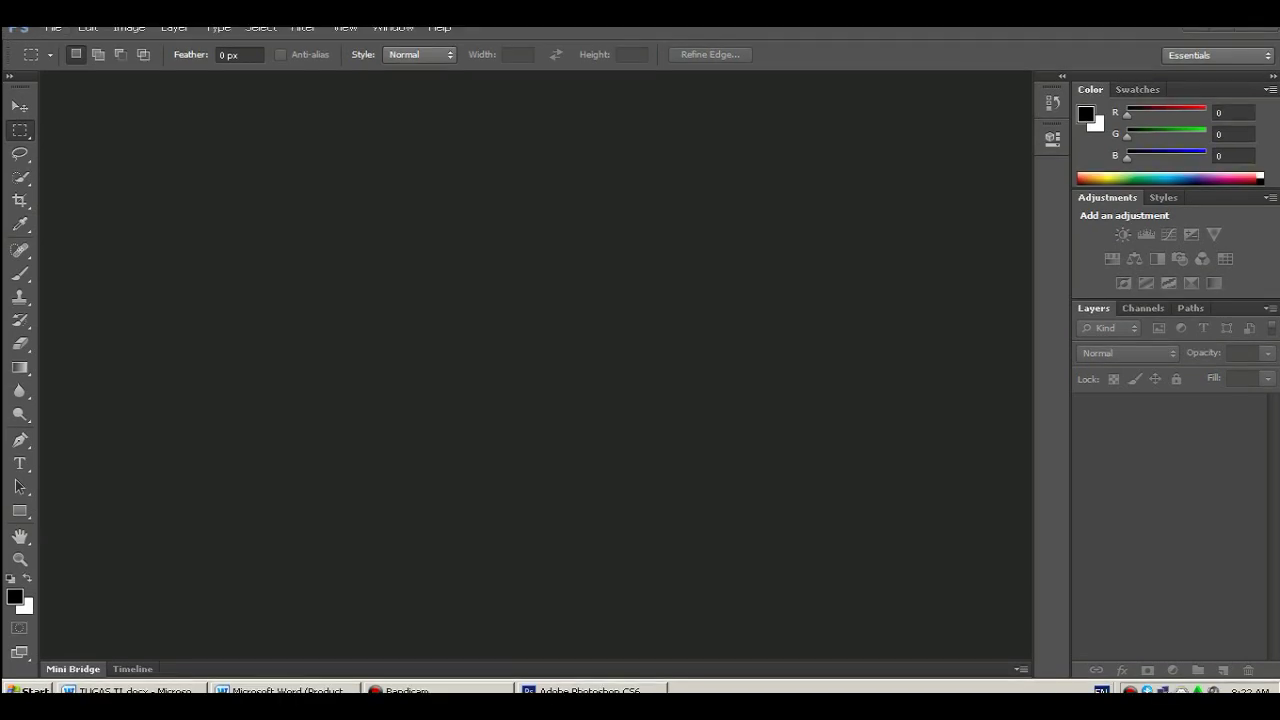
# Start a new document measured in centimetres with a transparent background.
pyautogui.hotkey('alt', 'space')
pyautogui.press('Right')
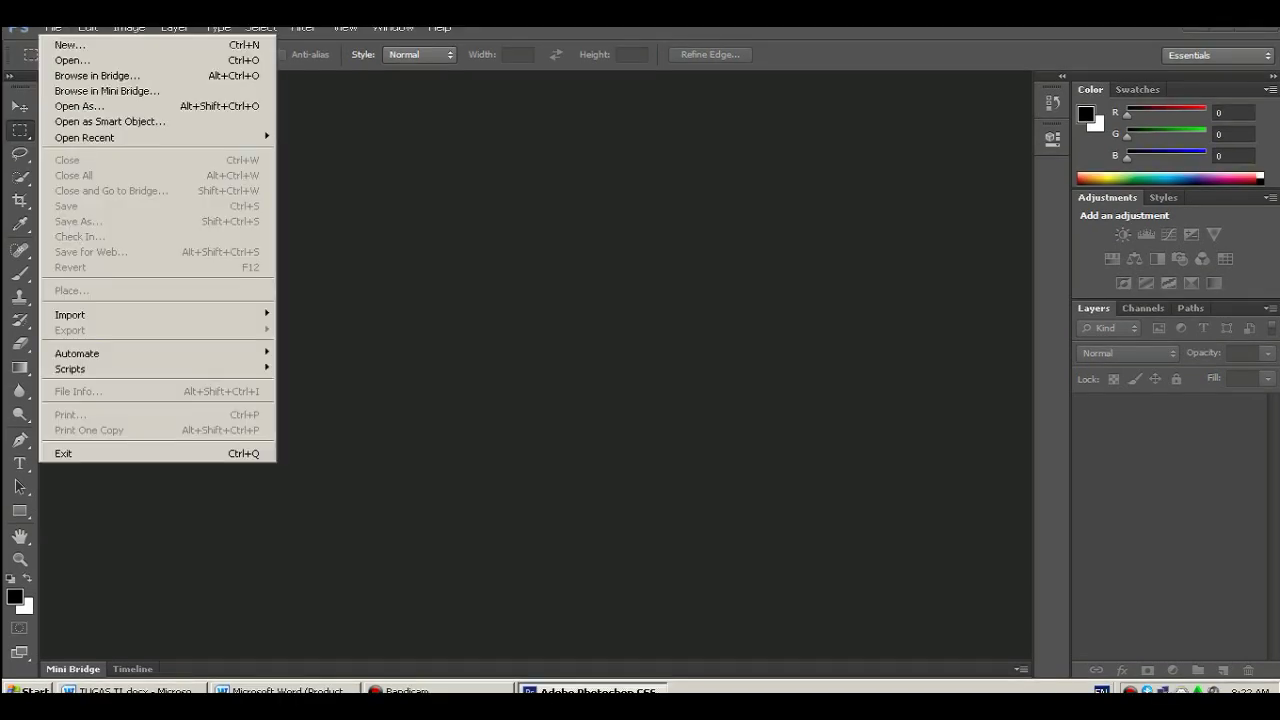
pyautogui.press('Down')
pyautogui.press('Return')
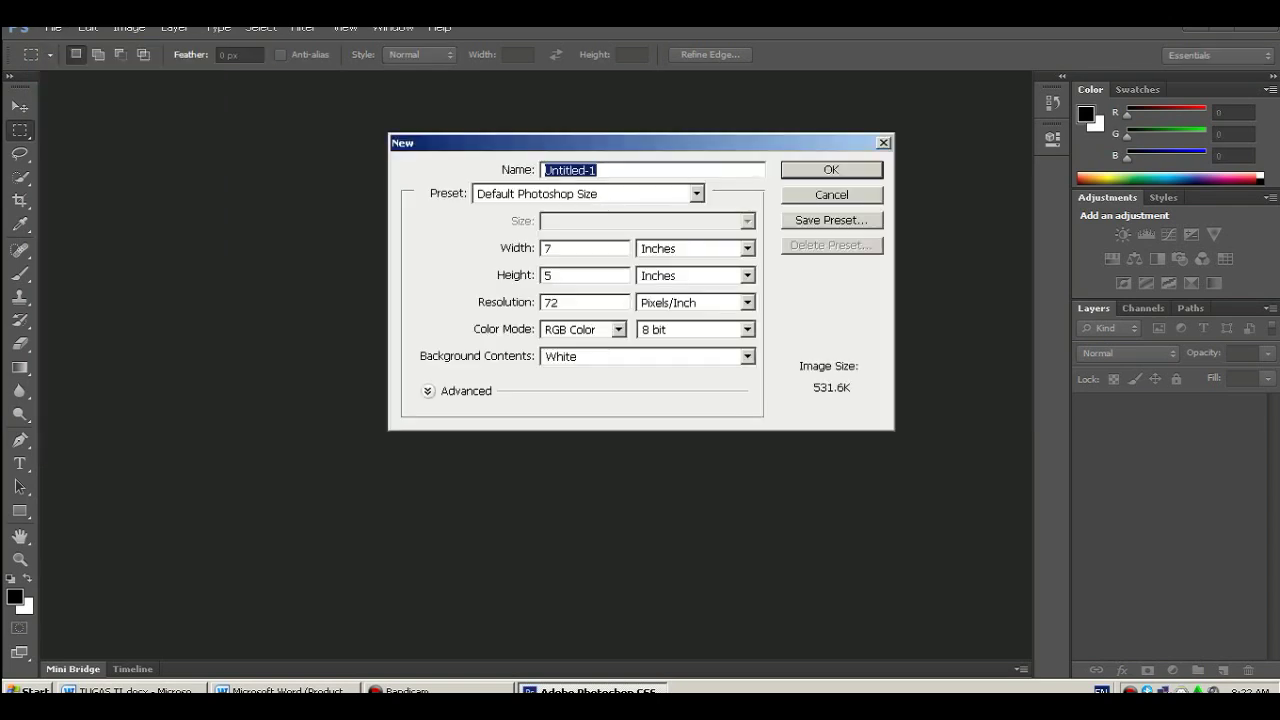
pyautogui.hotkey('alt', 'Down')
pyautogui.press('Down')
pyautogui.press('Down')
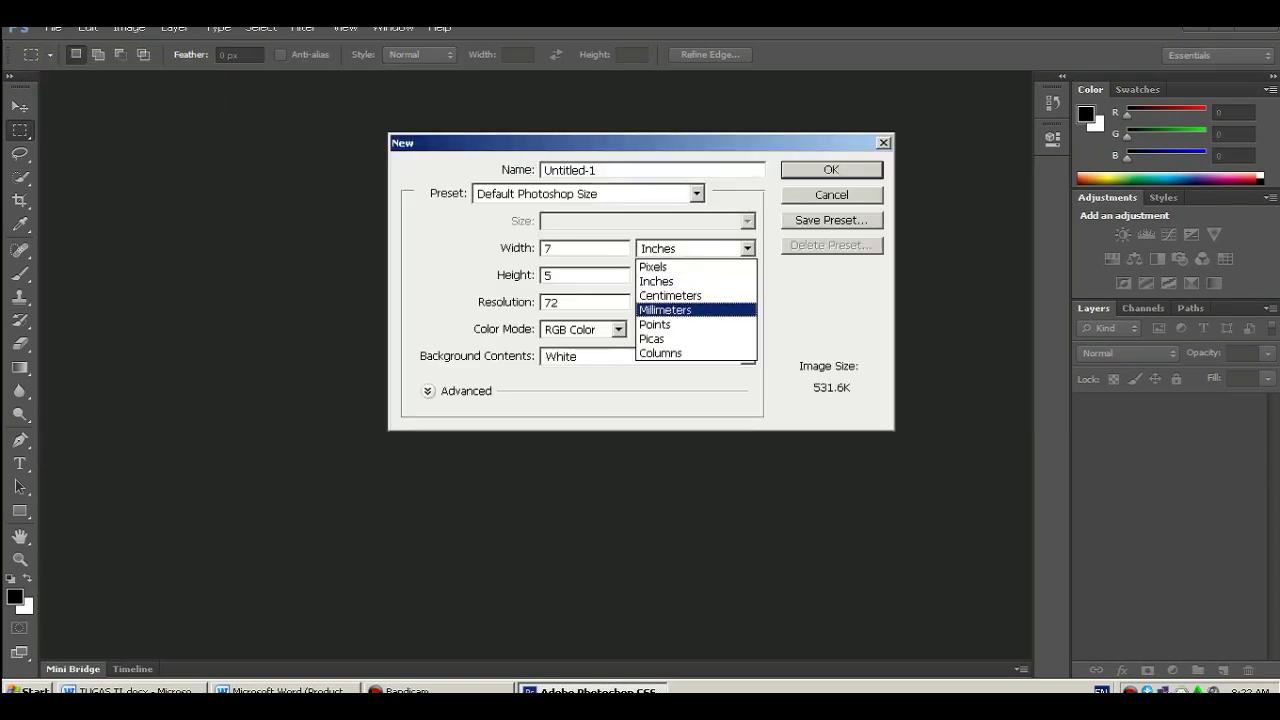
pyautogui.press('Up')
pyautogui.press('Return')
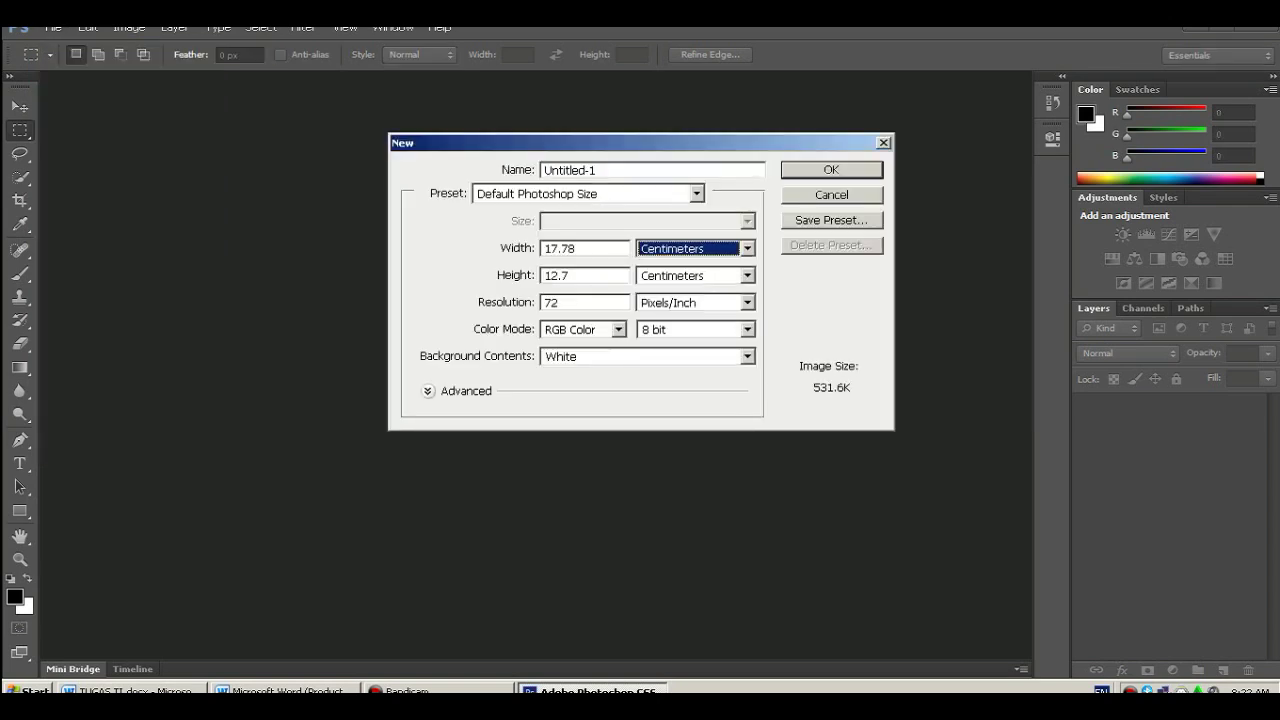
pyautogui.press('Tab')
pyautogui.press('Tab')
pyautogui.press('Tab')
pyautogui.hotkey('alt', 'Down')
pyautogui.press('Down')
pyautogui.press('Down')
pyautogui.press('Return')
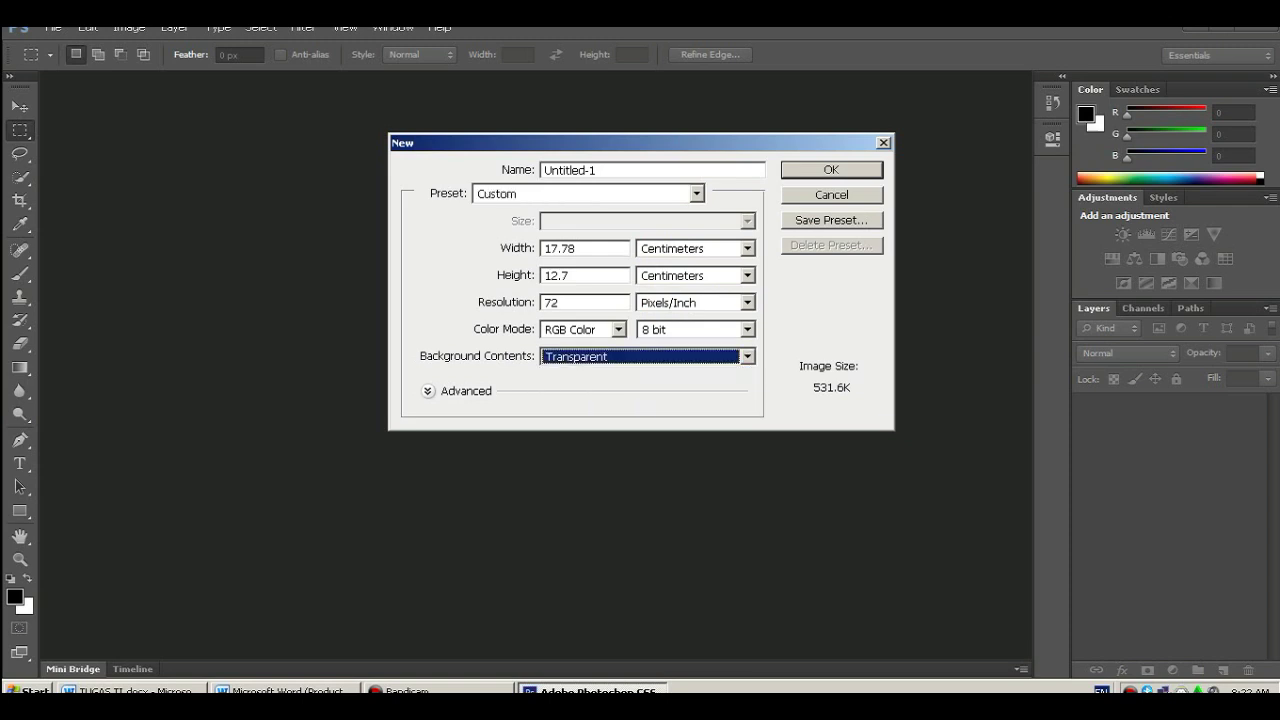
# Make the new document 300 × 100 cm and create it.
pyautogui.hotkey('shift', 'Tab')
pyautogui.hotkey('shift', 'Tab')
pyautogui.hotkey('shift', 'Tab')
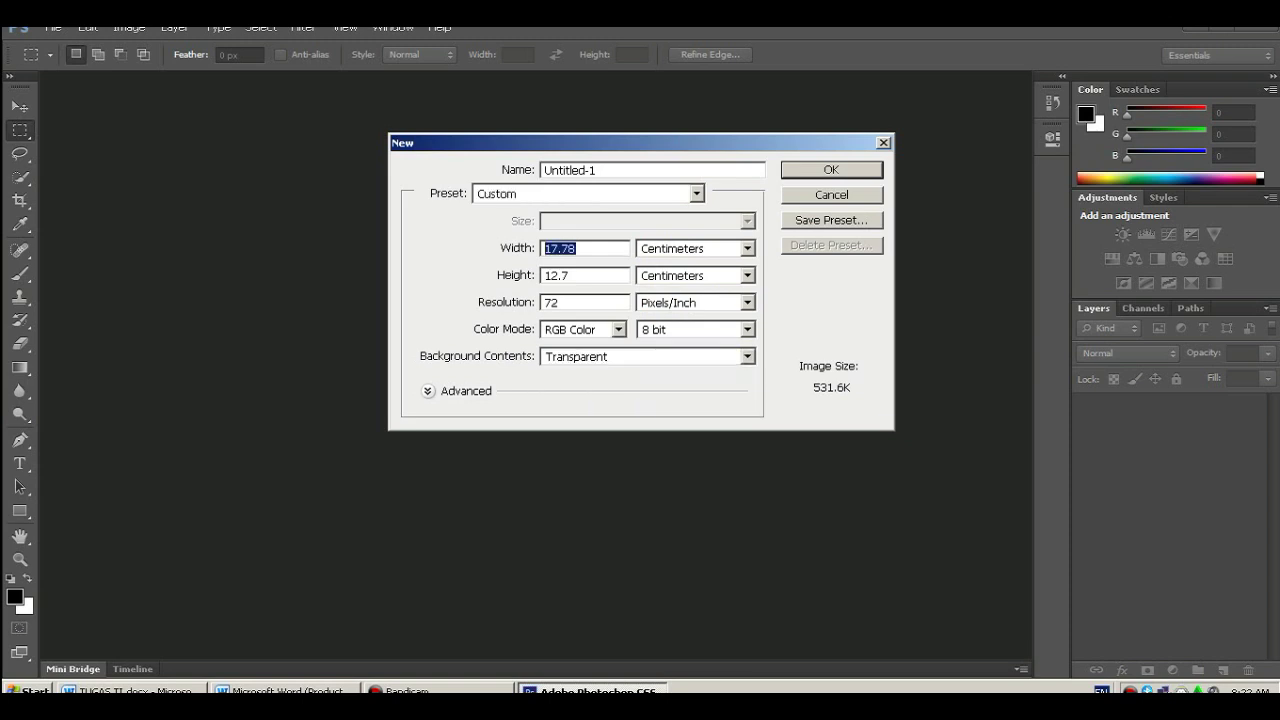
pyautogui.write('300')
pyautogui.press('Tab')
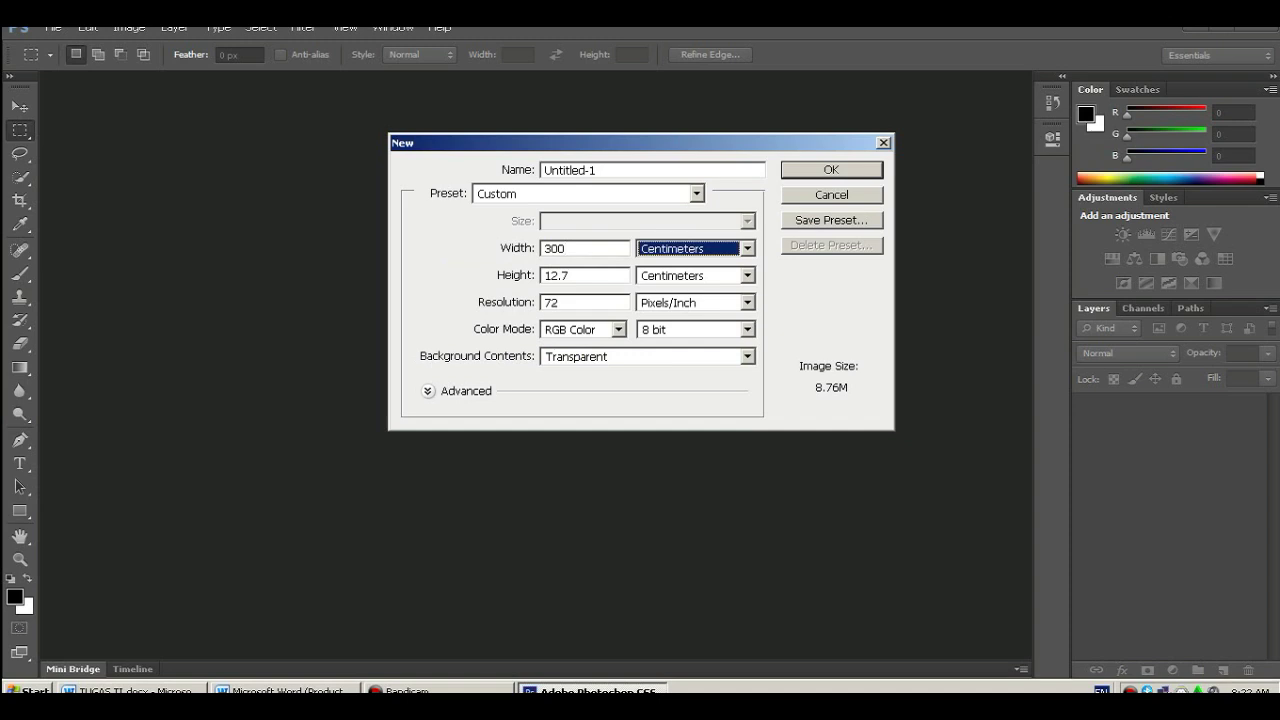
pyautogui.press('Tab')
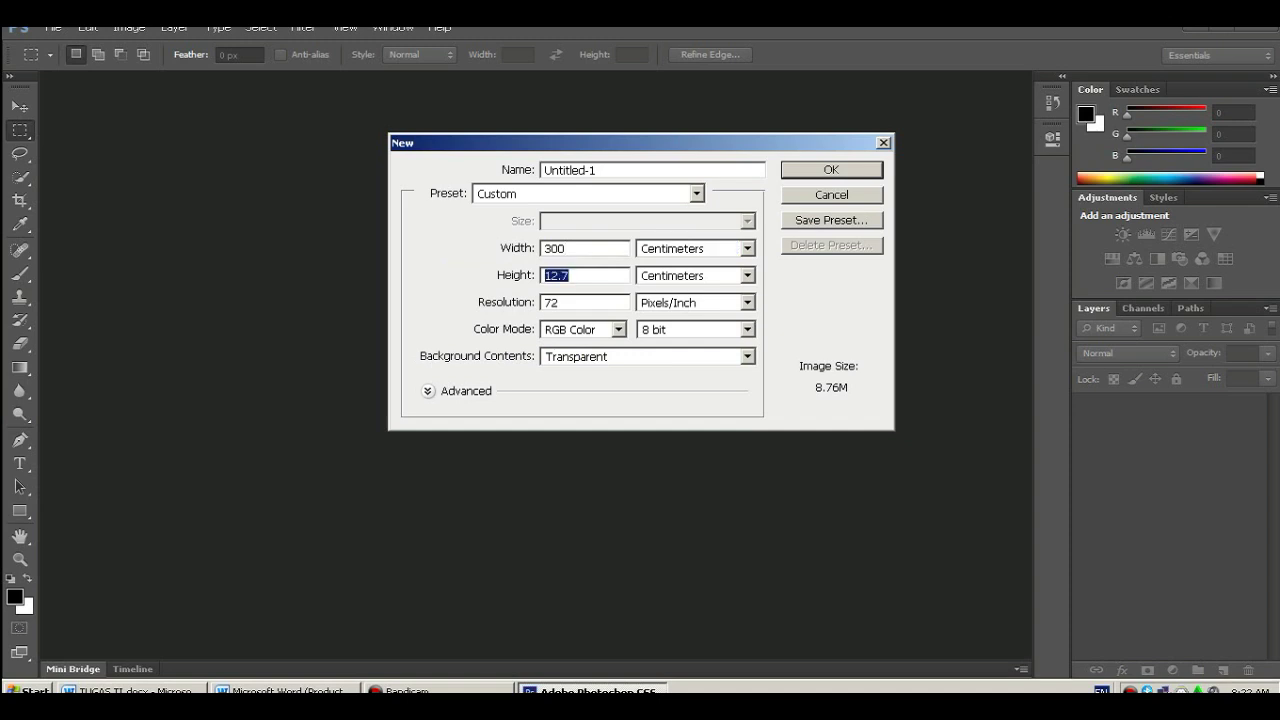
pyautogui.write('100')
pyautogui.press('Return')
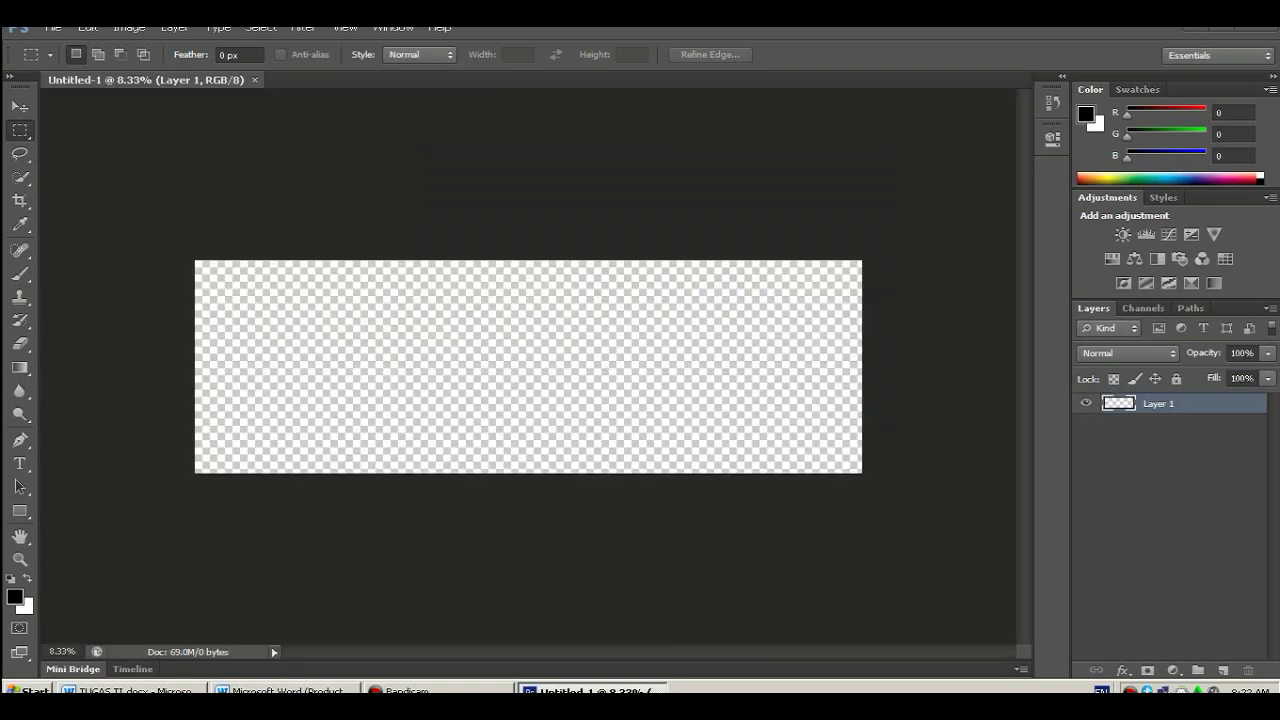
# Type the title 'DENGAN MEMPERINGATI MAULID NABI' near the canvas top, fixing typos.
pyautogui.press('t')
pyautogui.click(265, 291)
pyautogui.write('DENGAN')
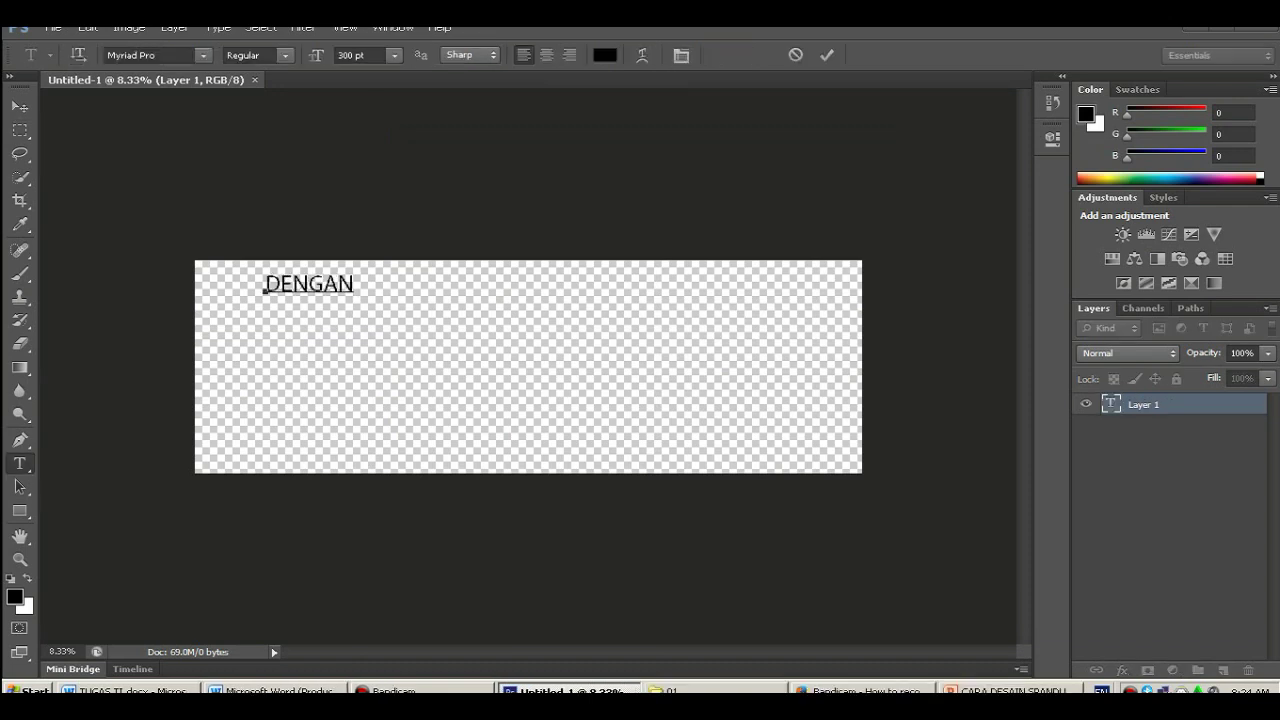
pyautogui.write(' MEMPERING')
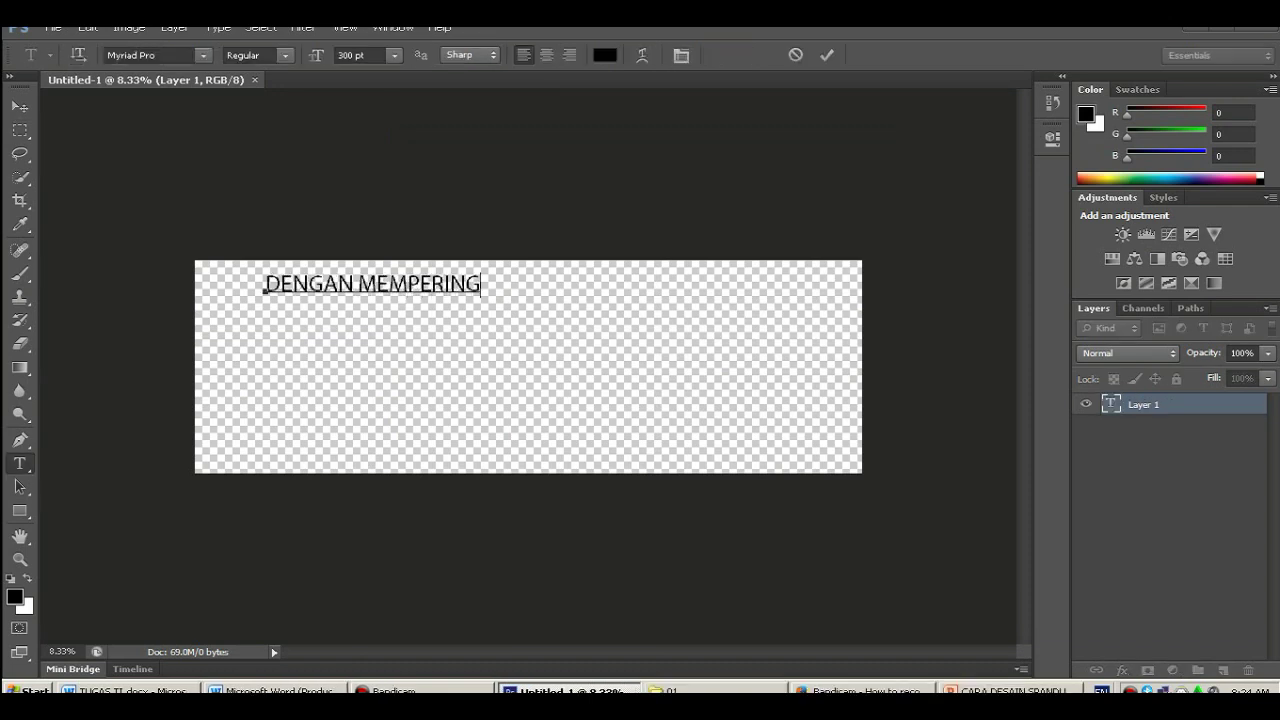
pyautogui.write('TI')
pyautogui.write(' AULID')
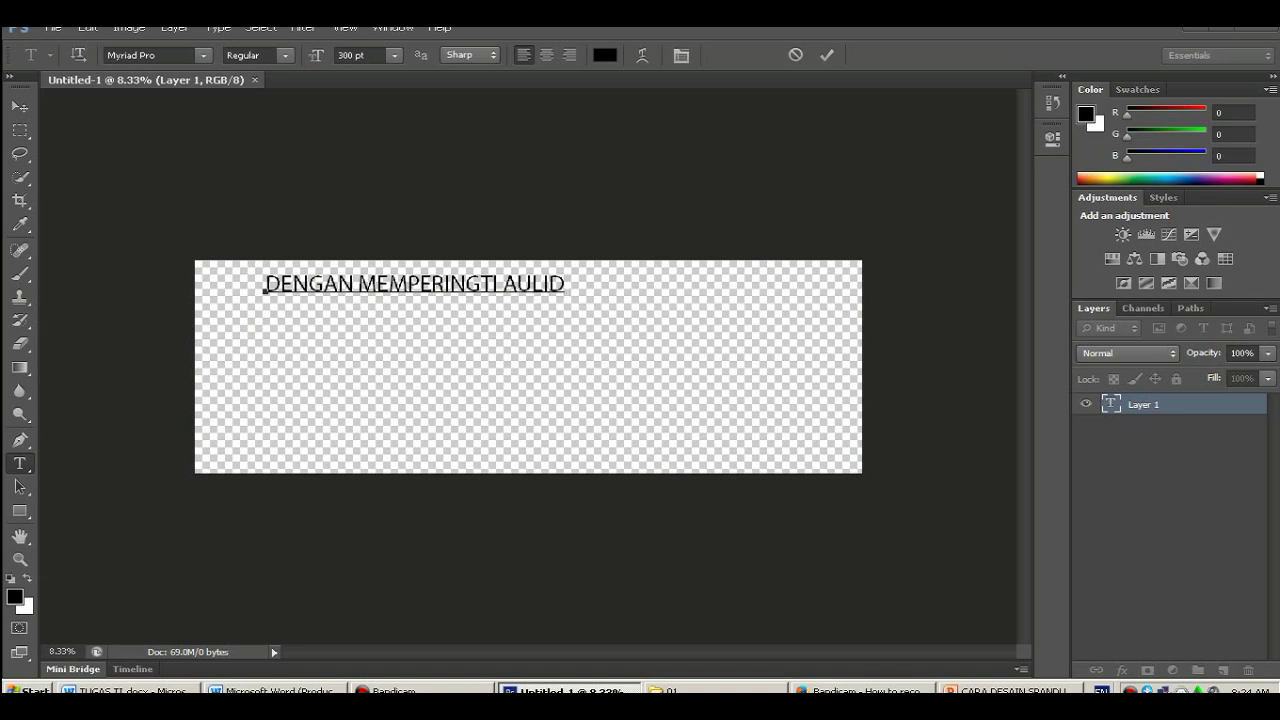
pyautogui.press('Left')
pyautogui.press('Left')
pyautogui.press('Left')
pyautogui.press('Left')
pyautogui.press('Left')
pyautogui.press('Left')
pyautogui.press('Left')
pyautogui.write('A')
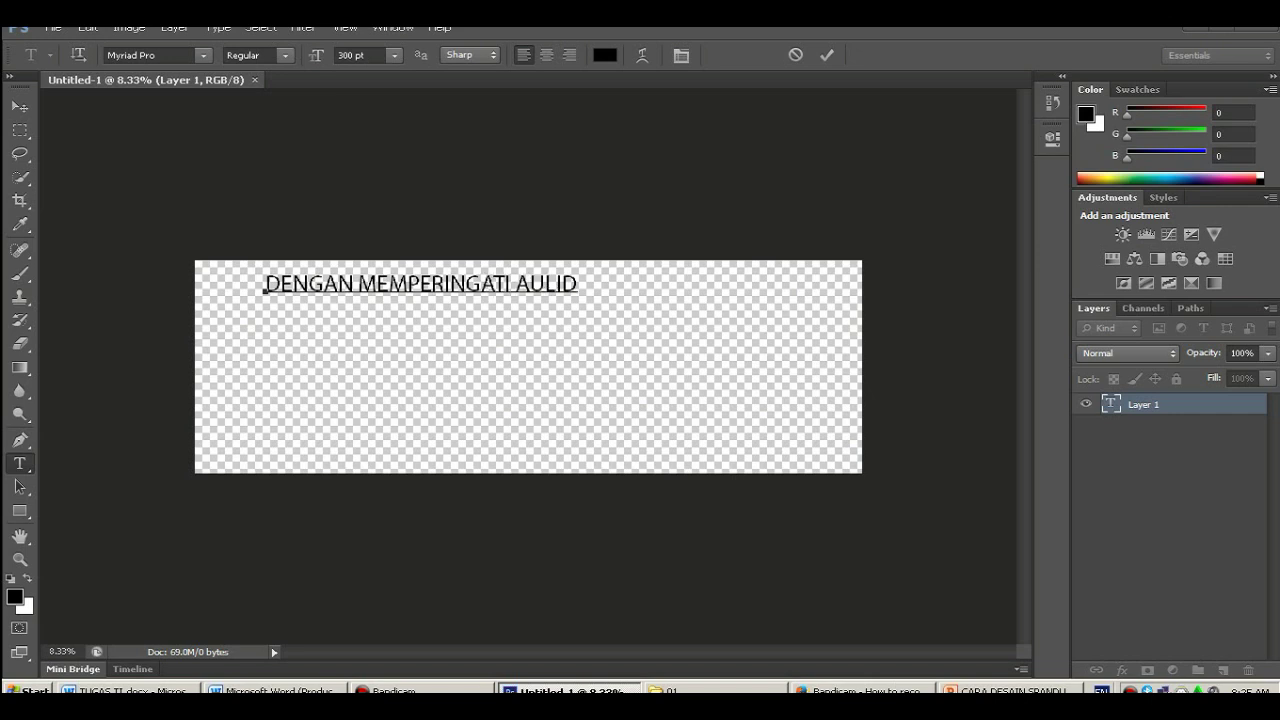
pyautogui.write('M')
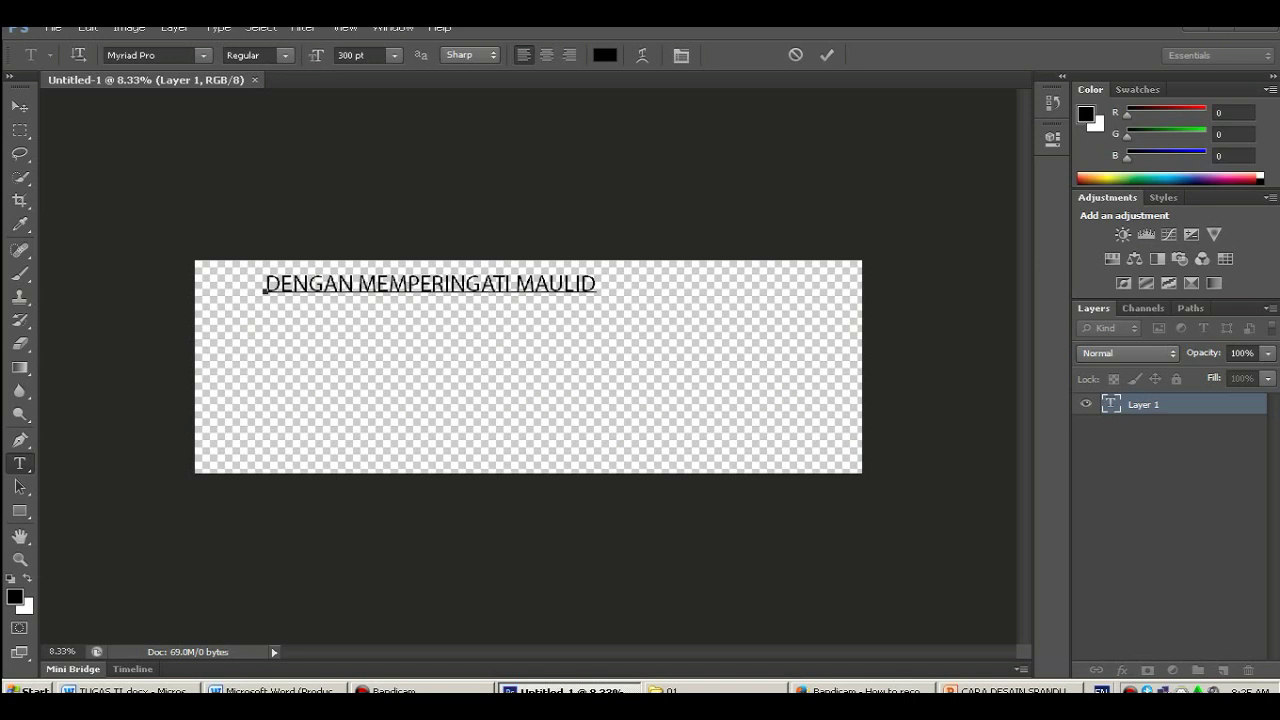
pyautogui.write(' NAB')
pyautogui.write('I')
# Set the title in Arial Bold and move it to the top centre.
pyautogui.hotkey('ctrl', 'a')
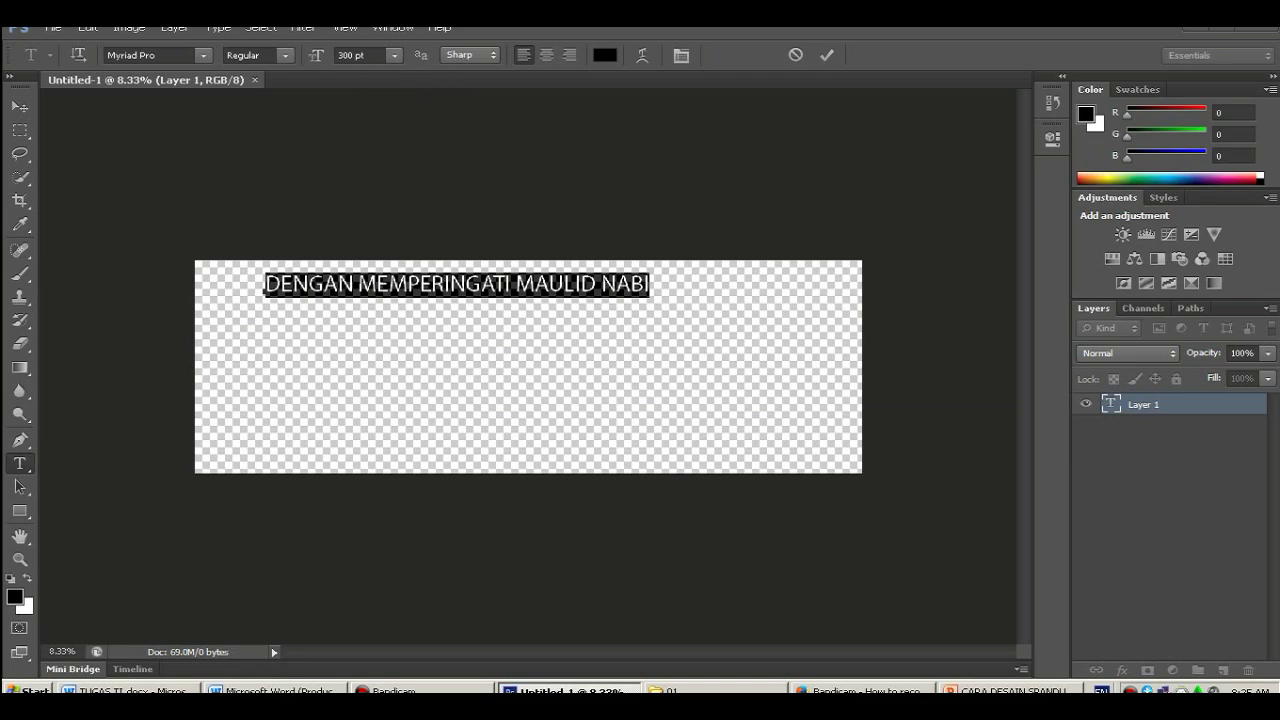
pyautogui.click(203, 55)
pyautogui.scroll(4, 260, 219)
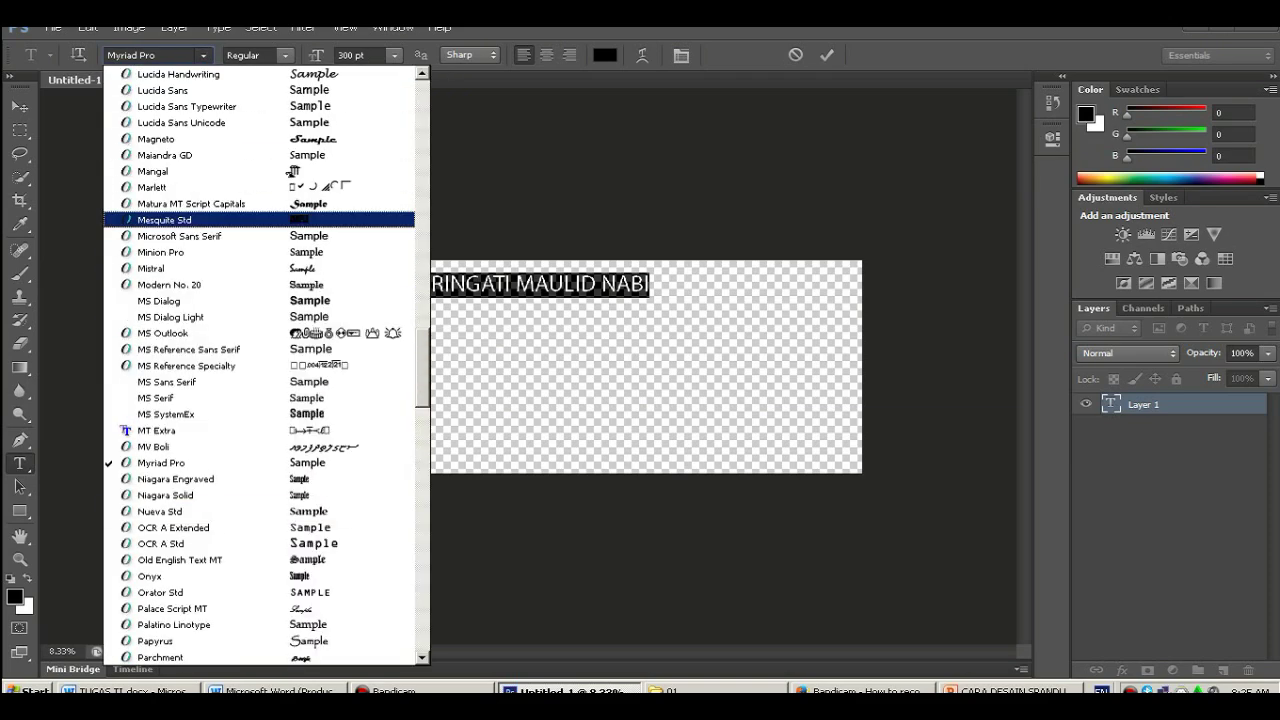
pyautogui.scroll(3, 260, 219)
pyautogui.scroll(20, 260, 219)
pyautogui.scroll(10, 260, 219)
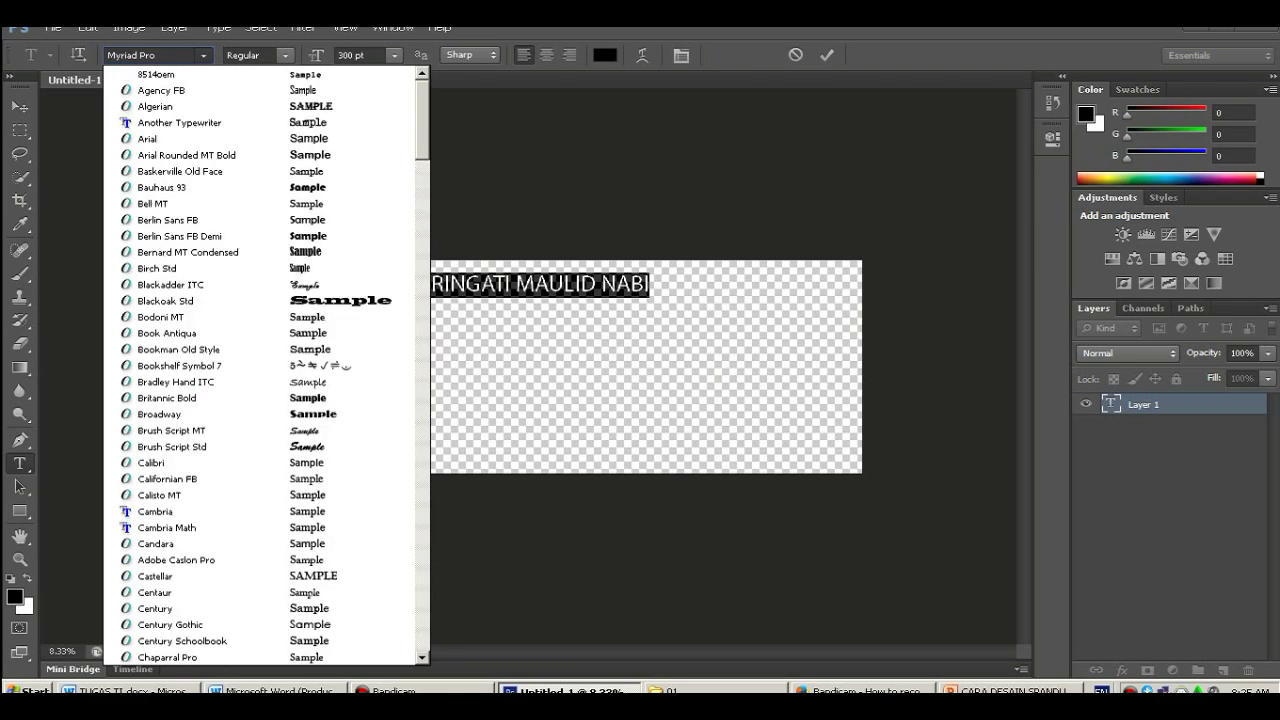
pyautogui.press('Down')
pyautogui.press('Down')
pyautogui.press('Down')
pyautogui.press('Return')
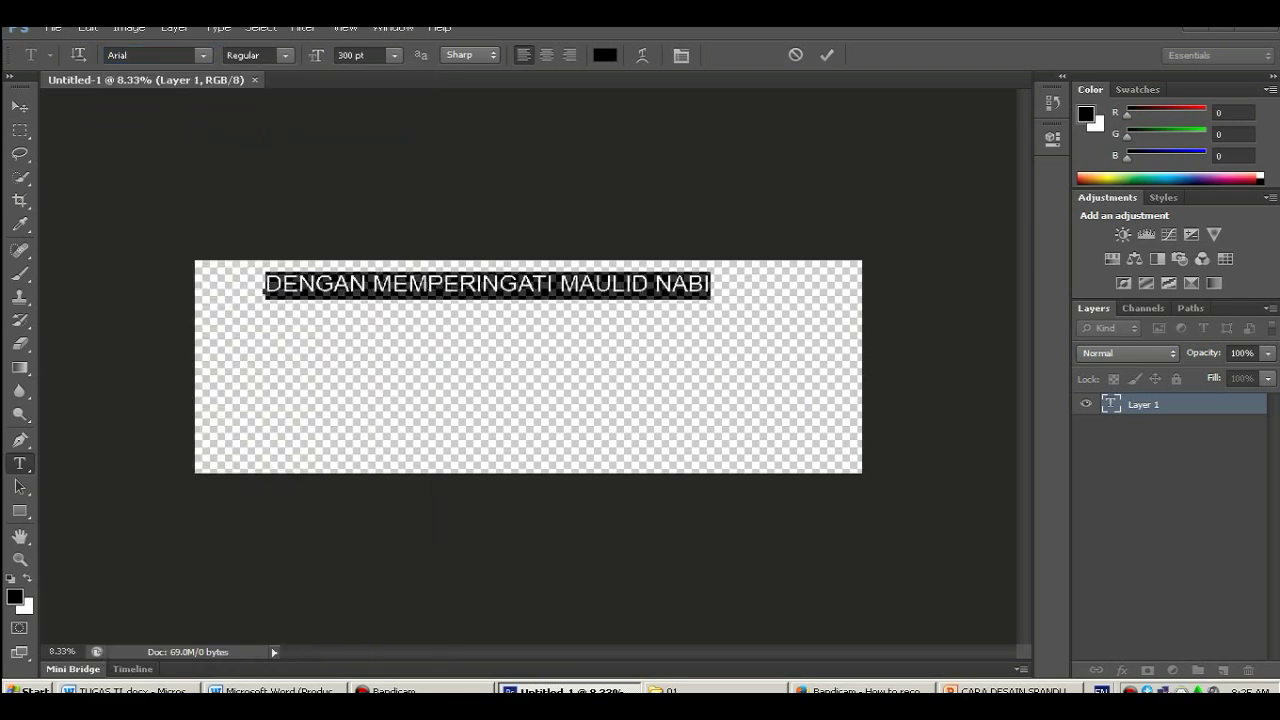
pyautogui.click(257, 55)
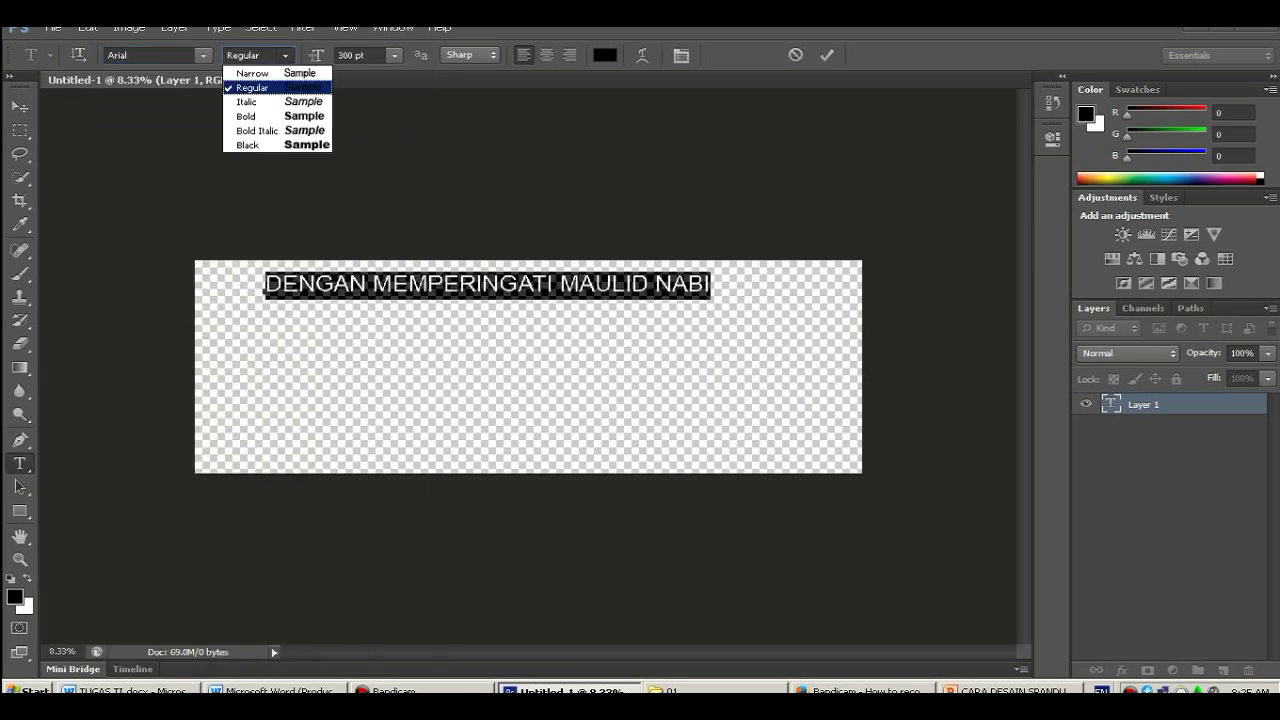
pyautogui.press('Down')
pyautogui.press('Down')
pyautogui.press('Return')
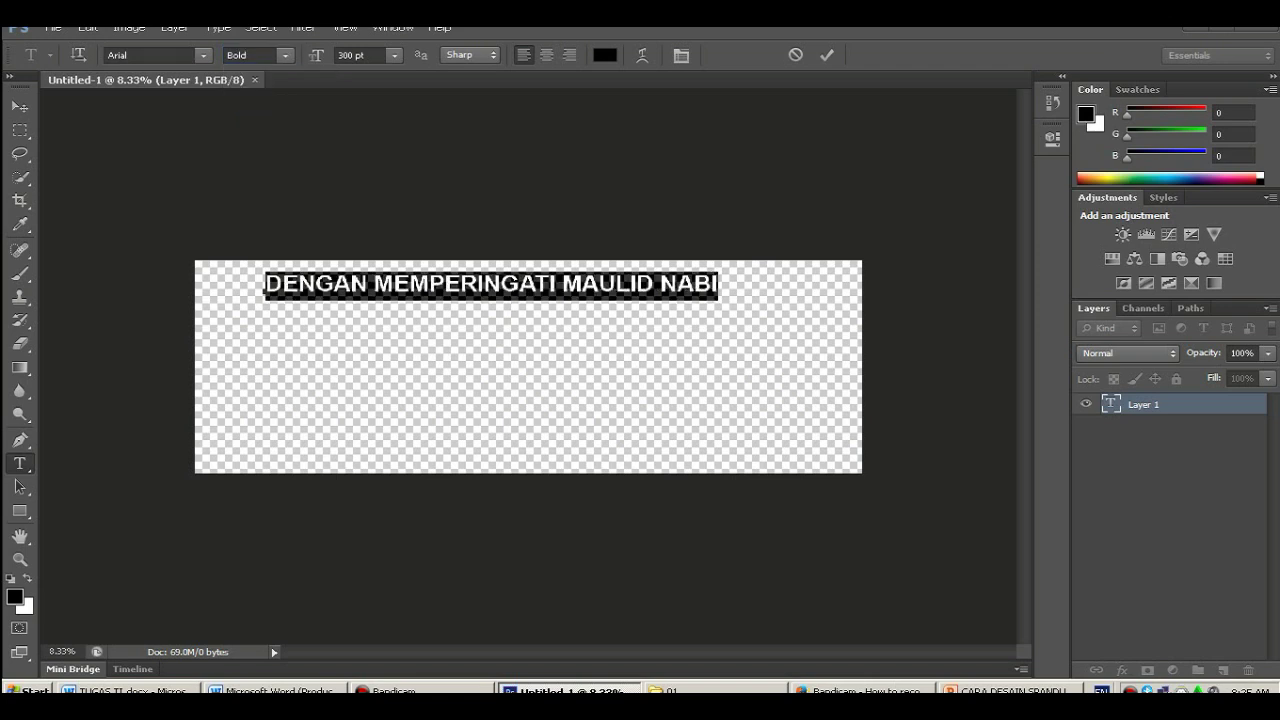
pyautogui.click(20, 106)
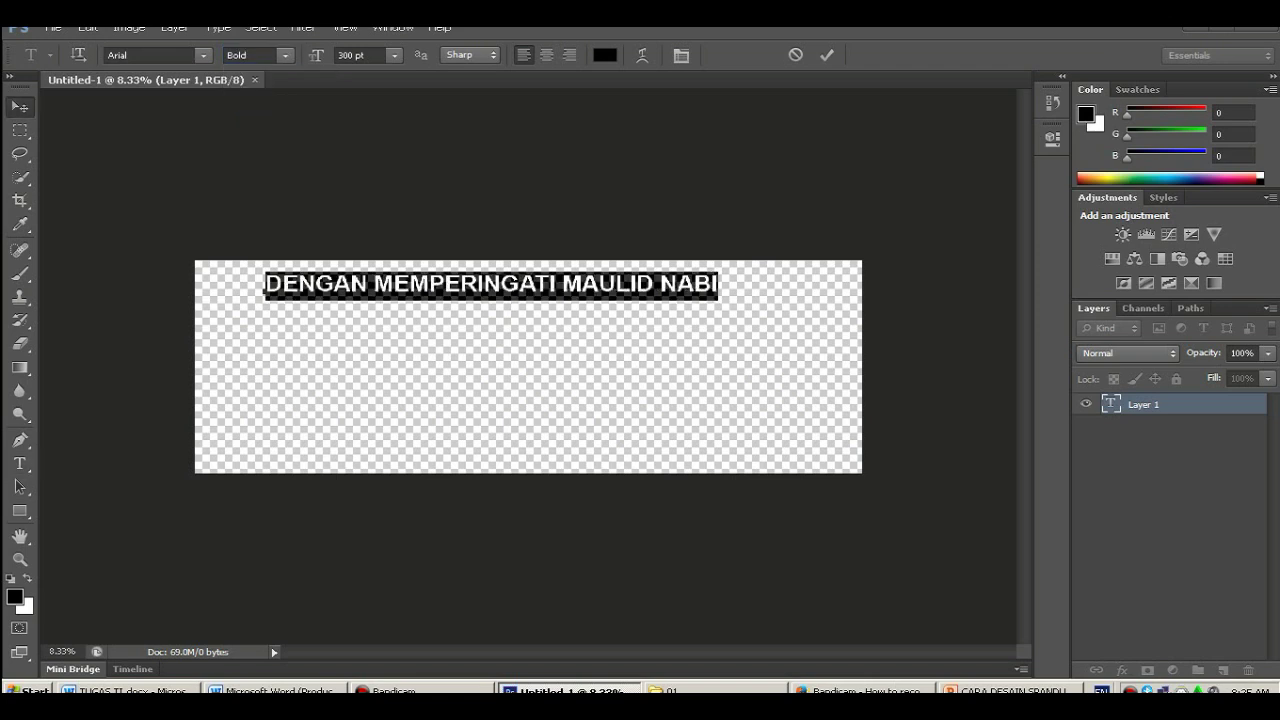
pyautogui.moveTo(490, 284); pyautogui.dragTo(529, 291)
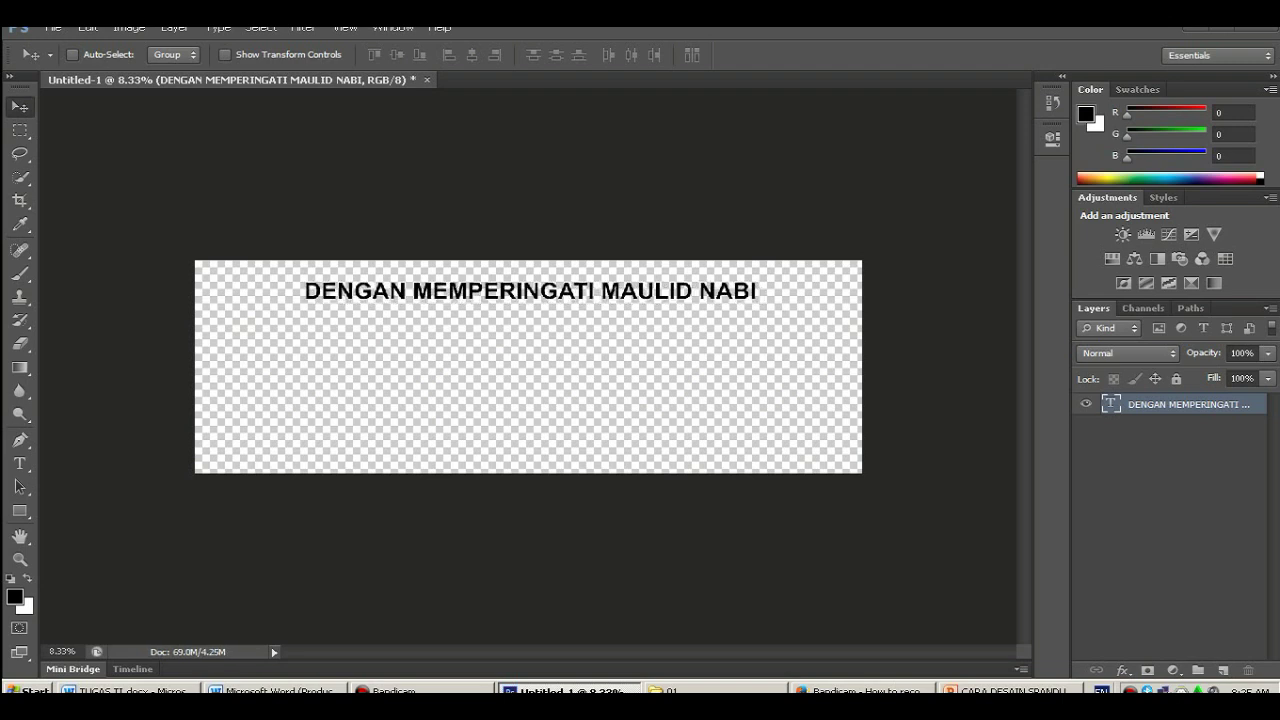
# Type 'MUHAMMAD SAW' as a second text line below the title.
pyautogui.press('t')
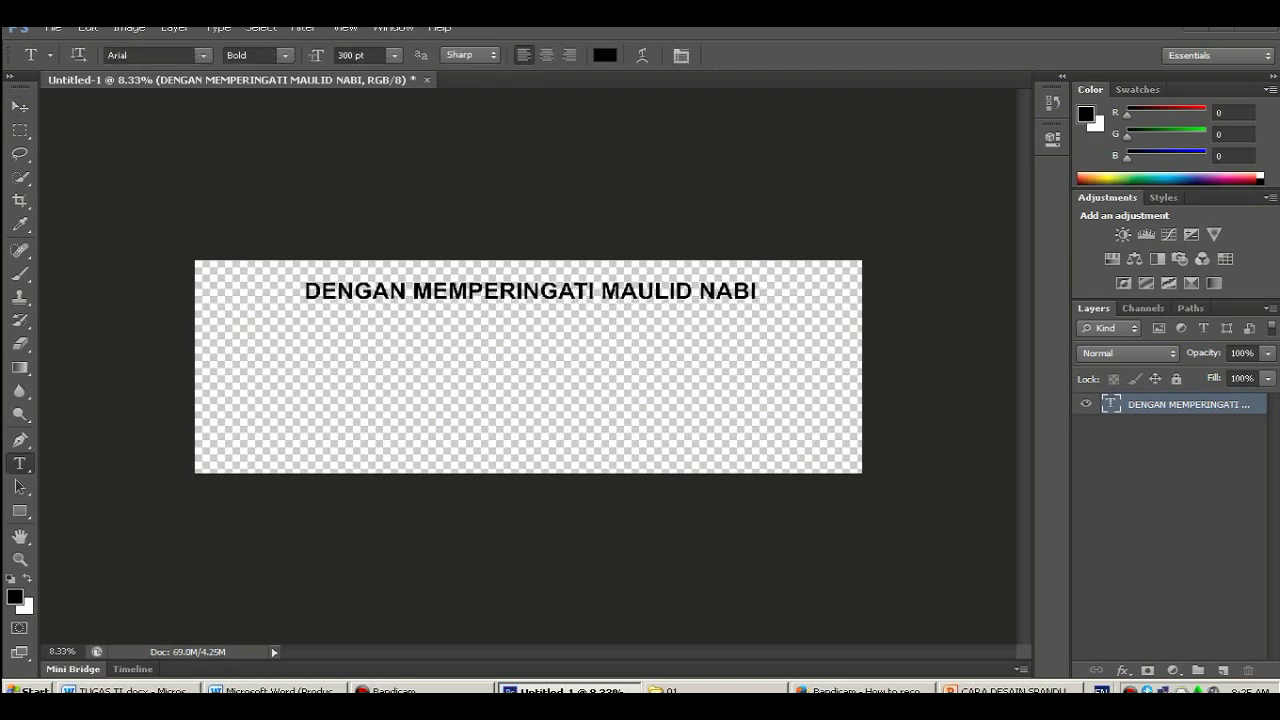
pyautogui.click(288, 363)
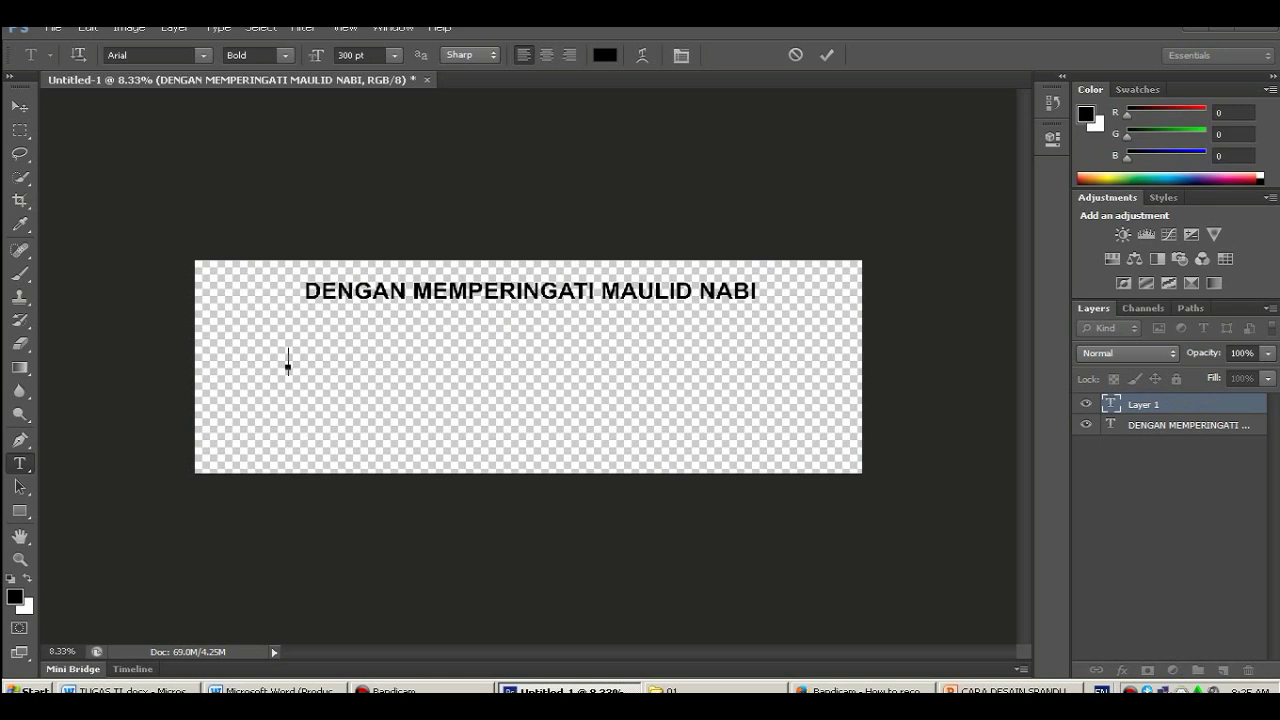
pyautogui.write('MUHA')
pyautogui.write('MMAD')
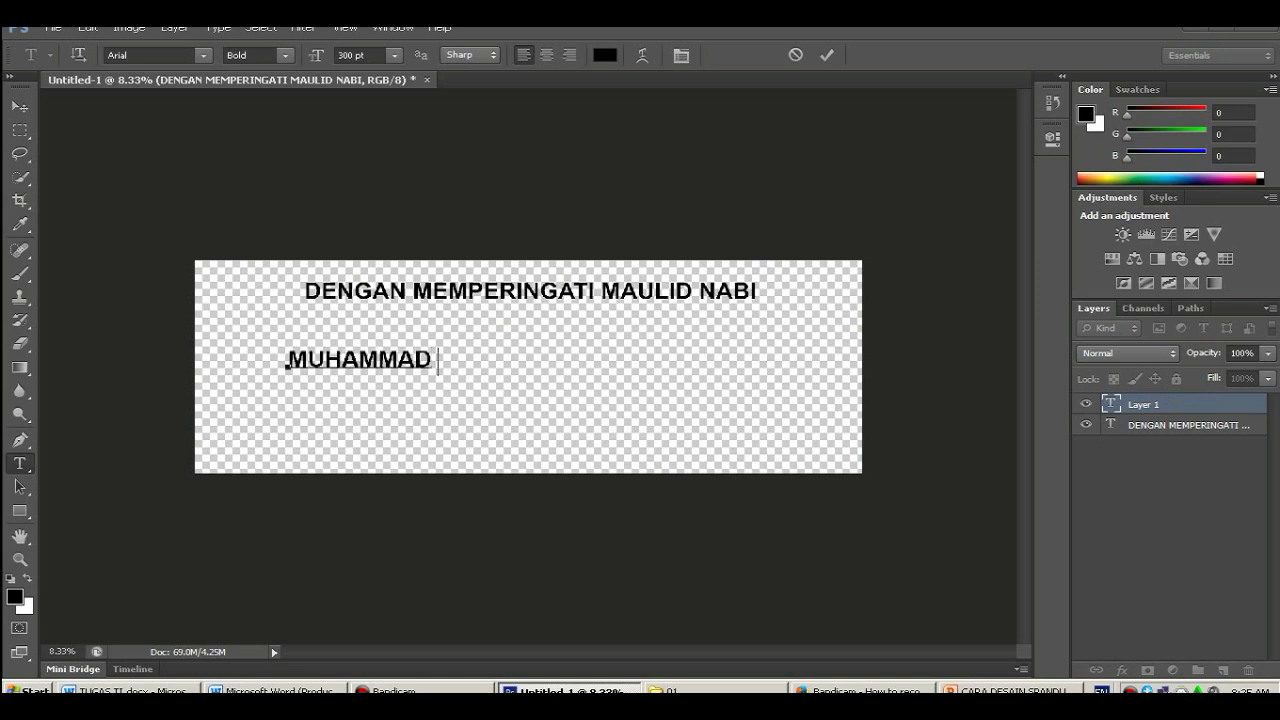
pyautogui.write(' SA')
pyautogui.write('W')
pyautogui.hotkey('ctrl', 'a')
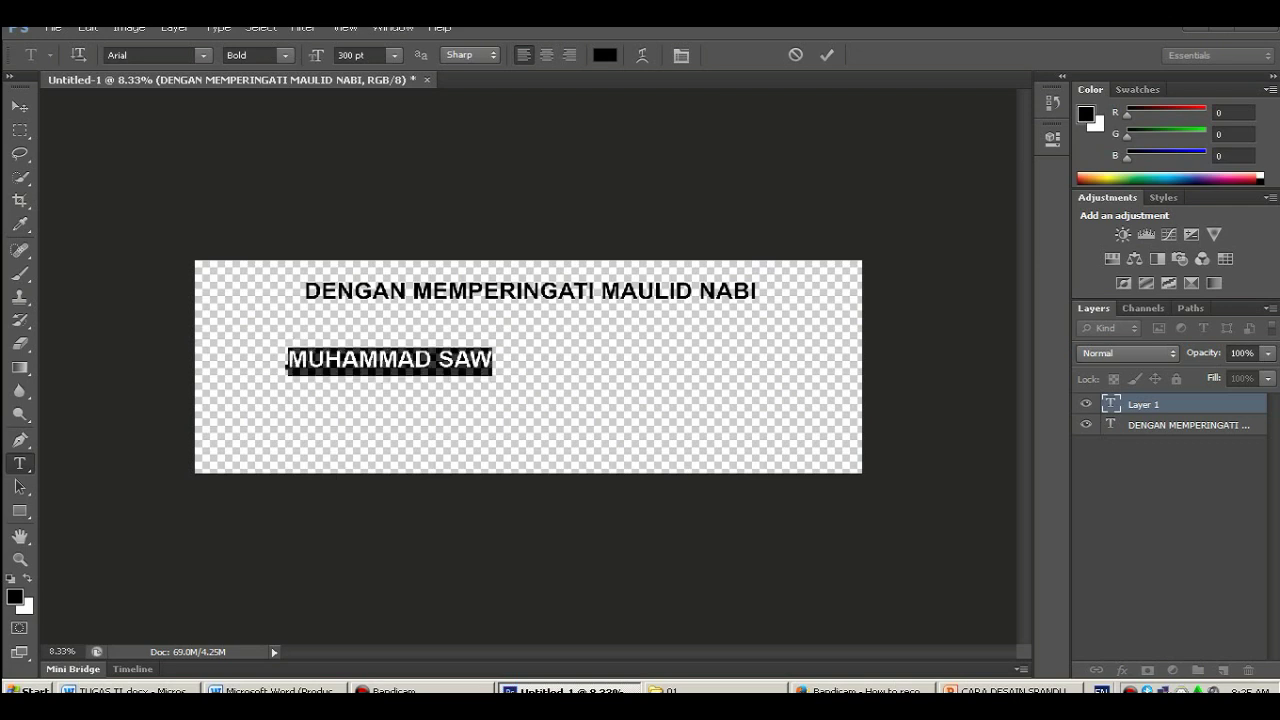
pyautogui.hotkey('ctrl', 'z')
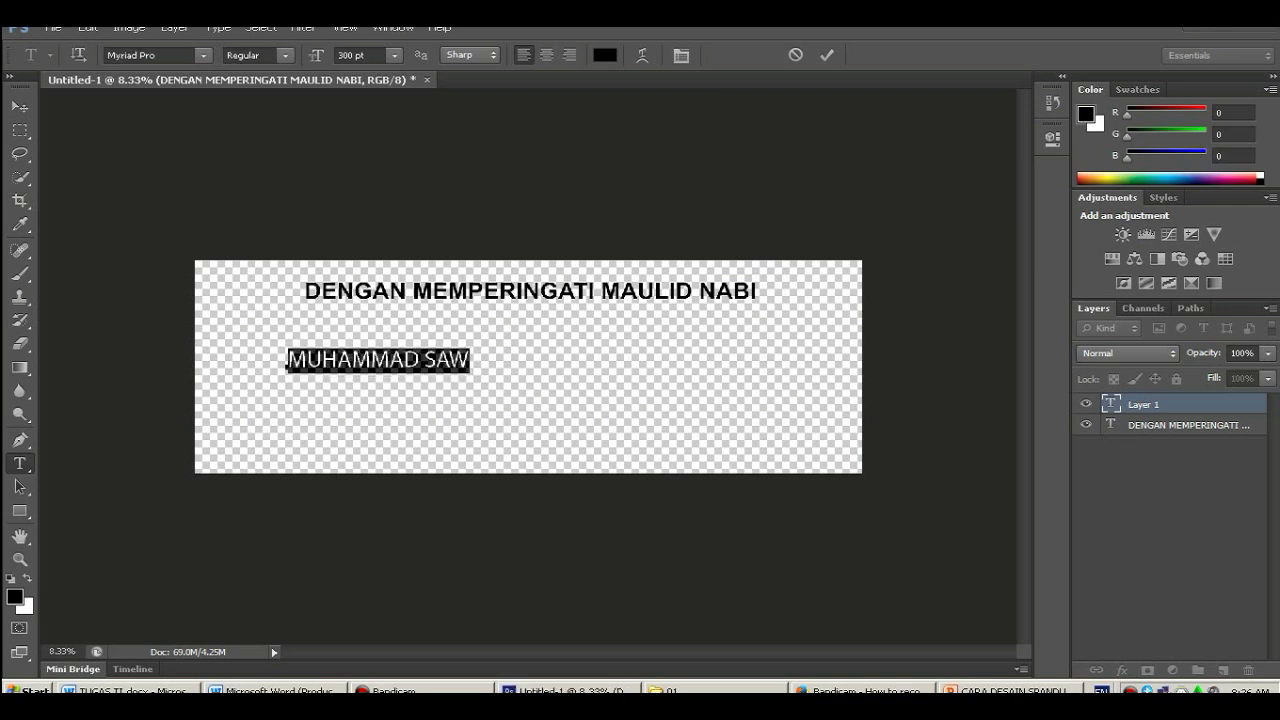
# Set the MUHAMMAD SAW text in the Mukadimah font.
pyautogui.click(203, 55)
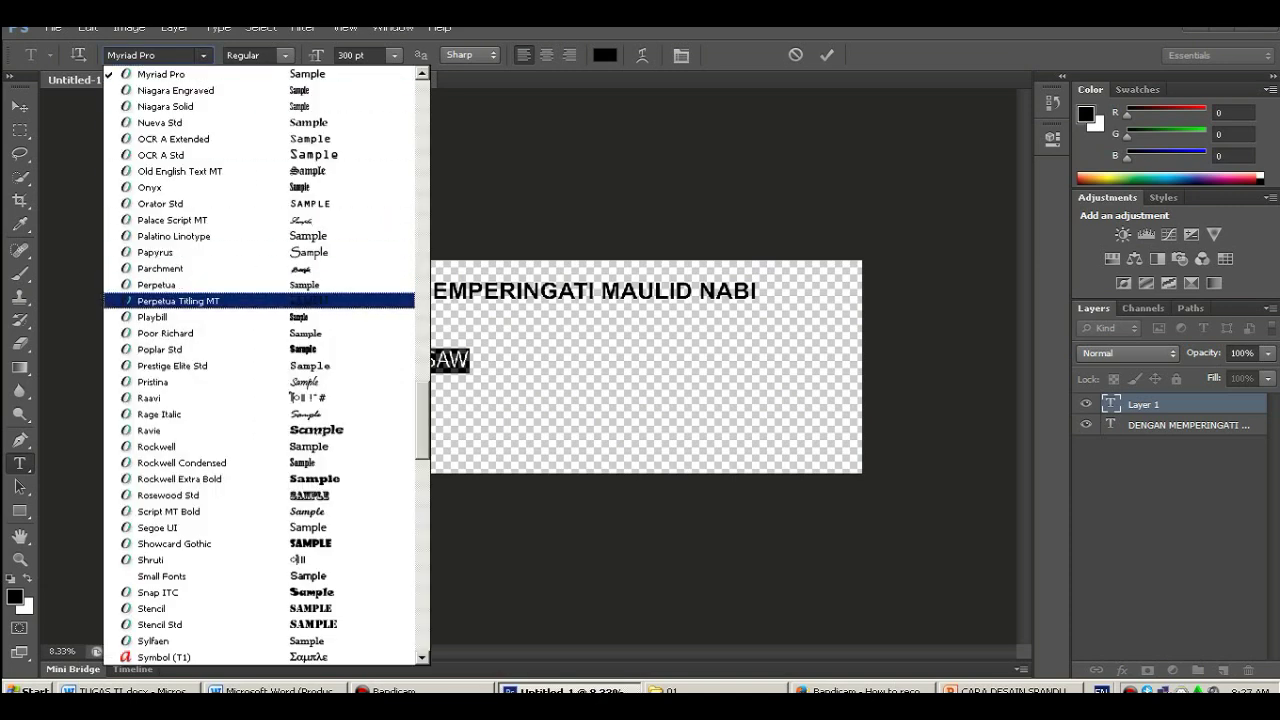
pyautogui.press('Up')
pyautogui.scroll(1, 260, 366)
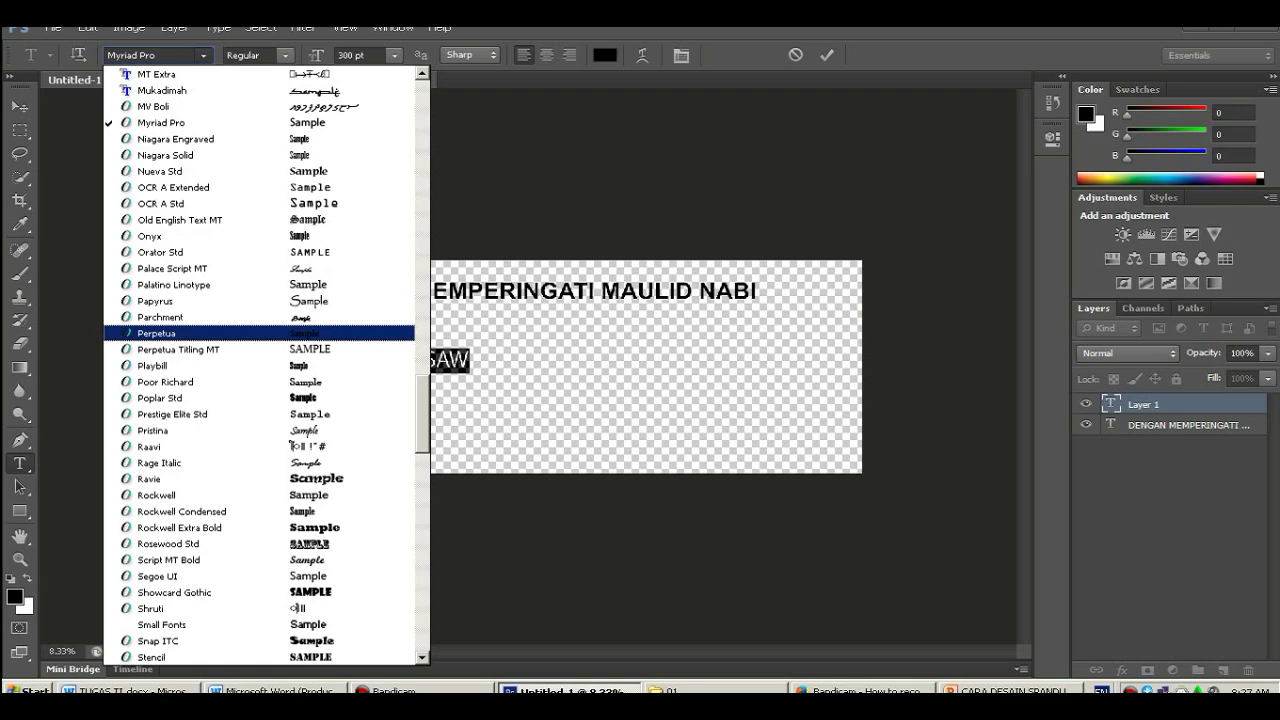
pyautogui.scroll(-6, 260, 300)
pyautogui.scroll(-2, 260, 300)
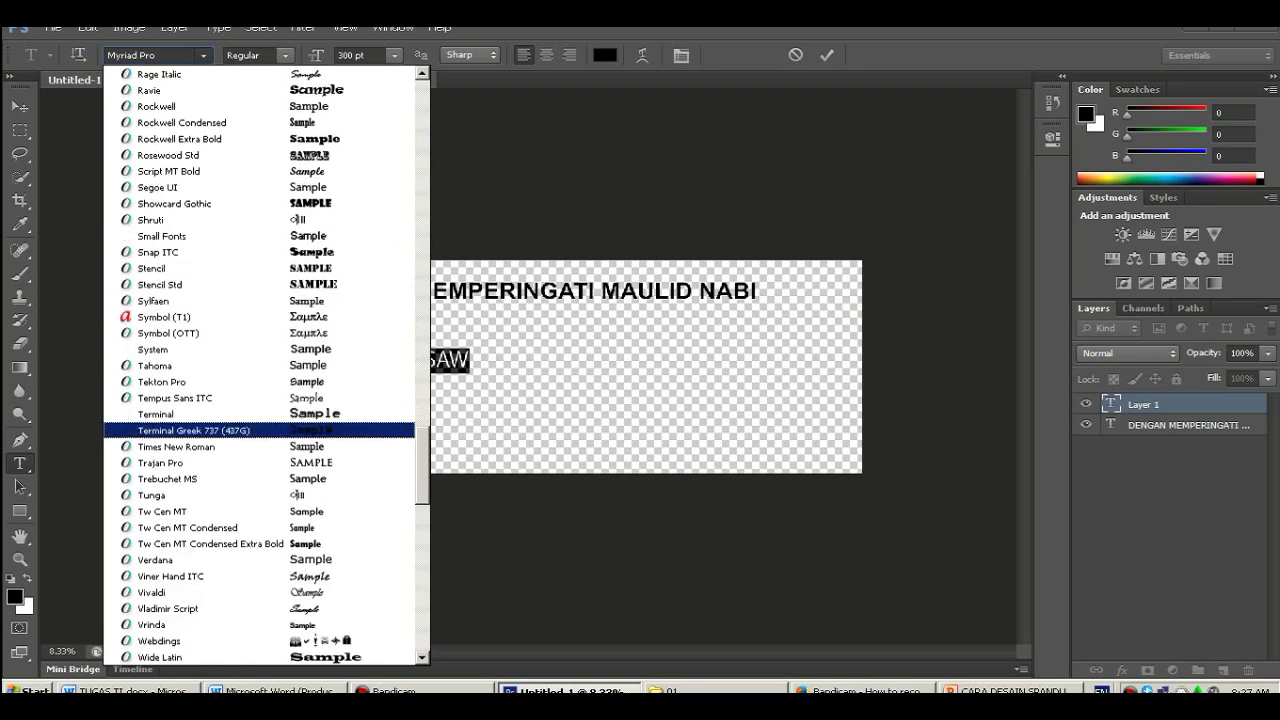
pyautogui.scroll(-2, 260, 440)
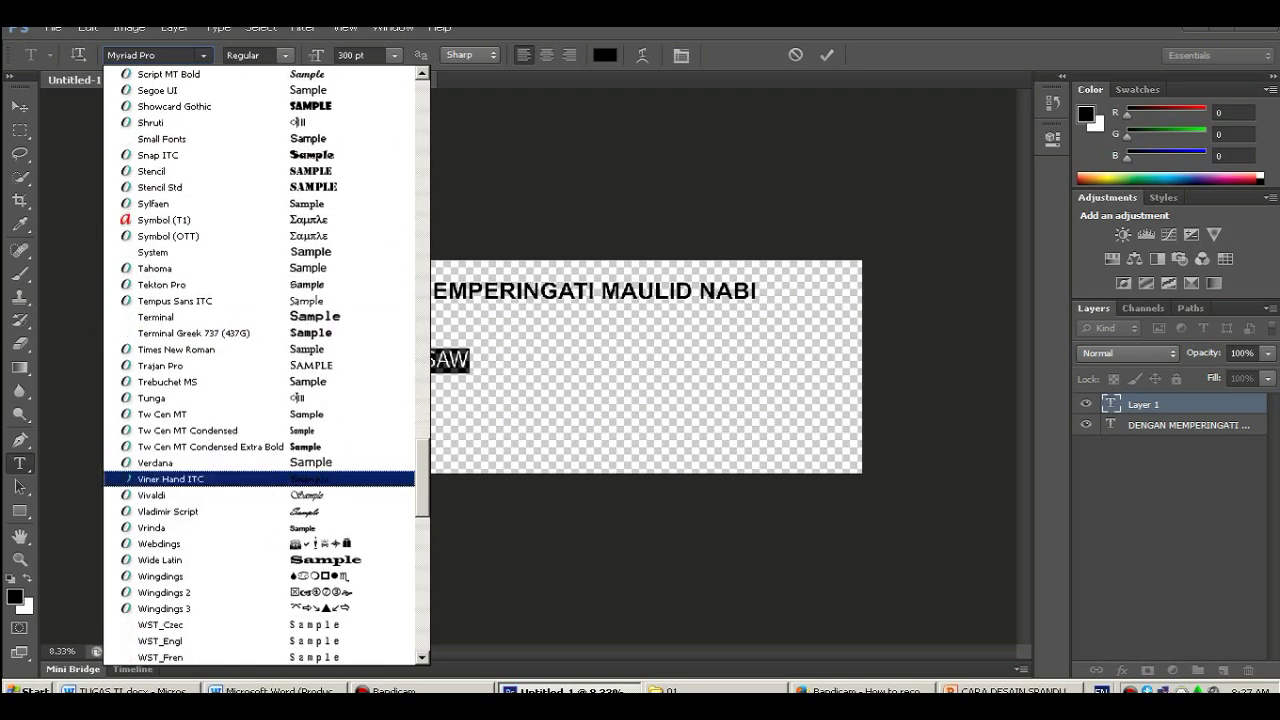
pyautogui.scroll(-1, 260, 366)
pyautogui.scroll(4, 260, 366)
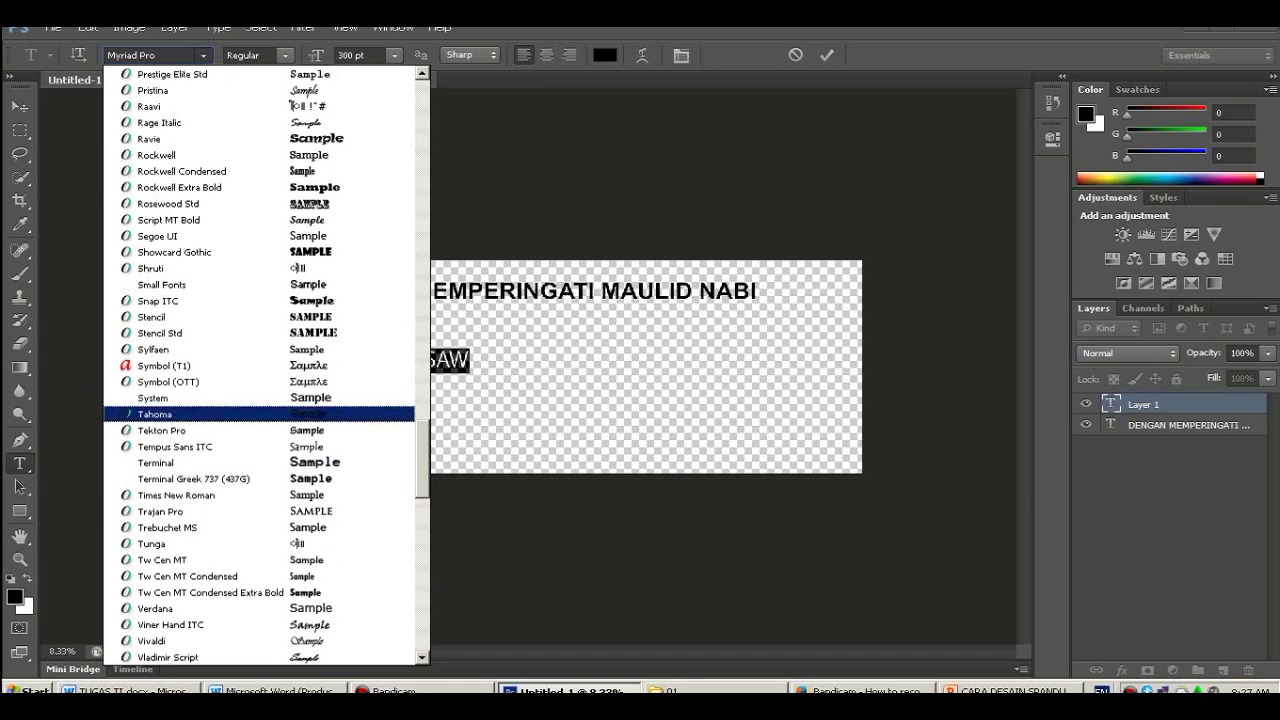
pyautogui.scroll(4, 260, 366)
pyautogui.scroll(2, 260, 366)
pyautogui.scroll(2, 260, 300)
pyautogui.scroll(3, 260, 398)
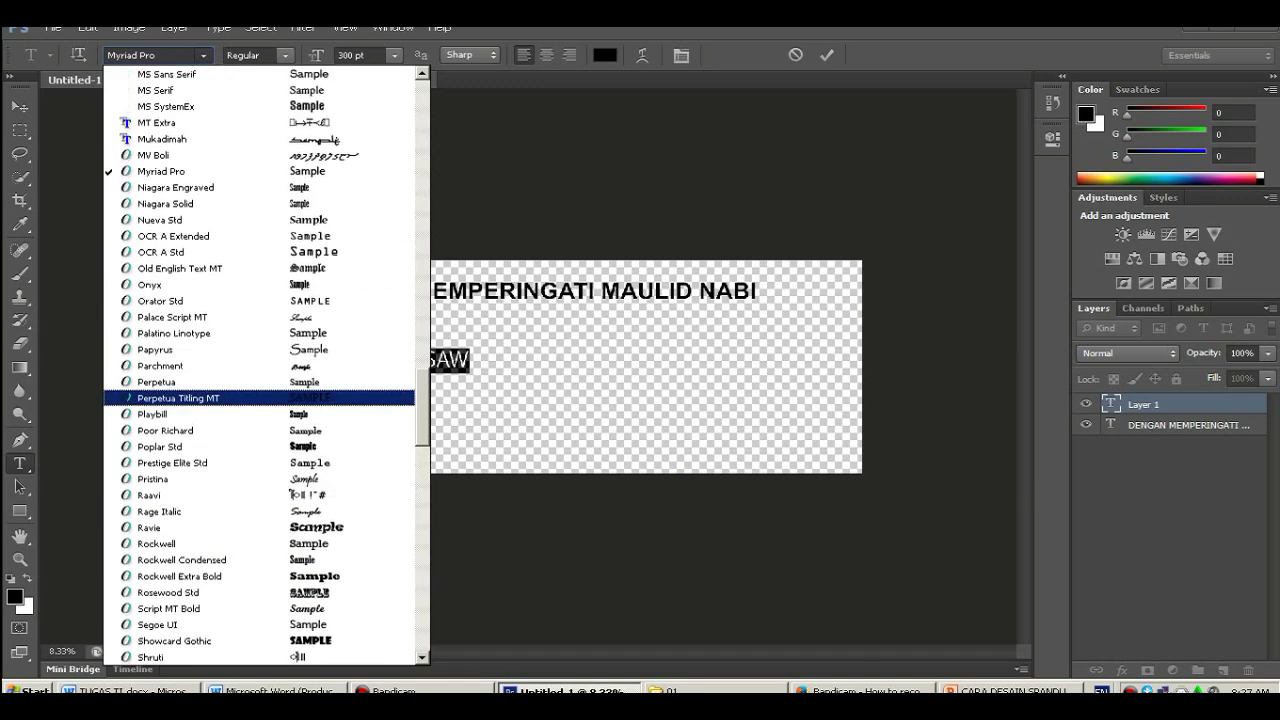
pyautogui.click(160, 138)
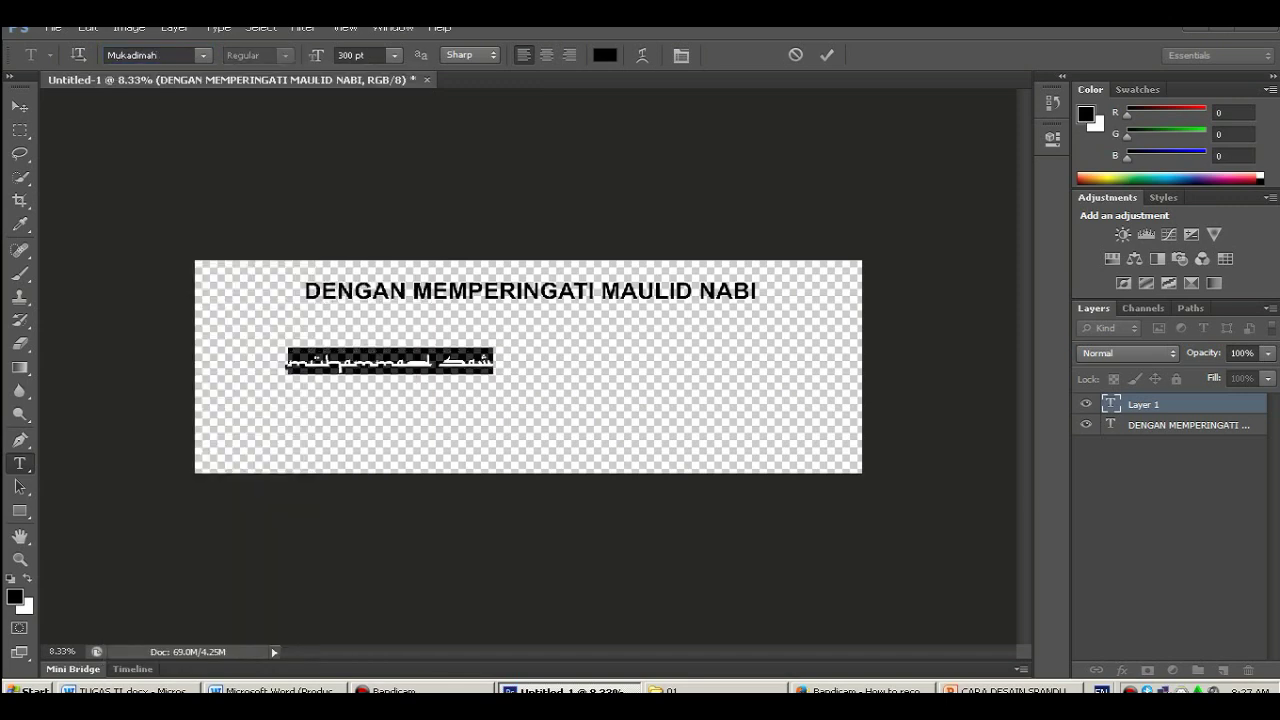
# Make the MUHAMMAD SAW text 600 pt and commit it.
pyautogui.click(355, 55)
pyautogui.write('60')
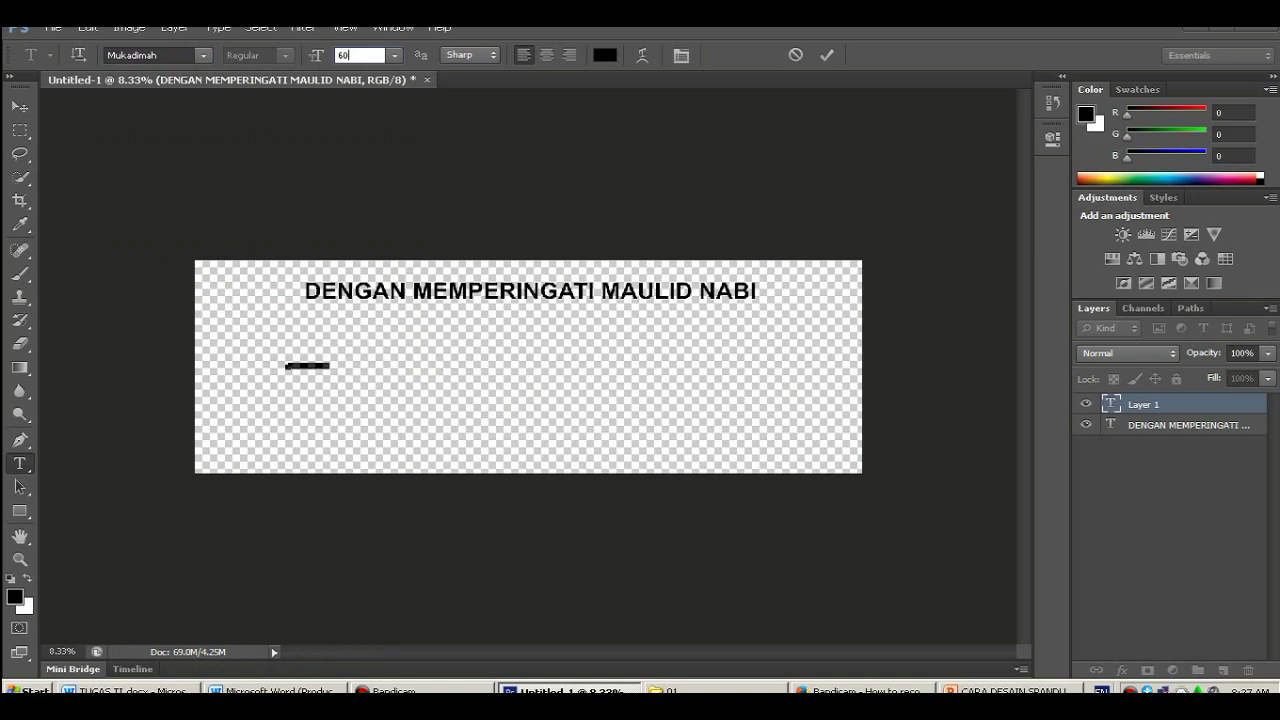
pyautogui.write('0')
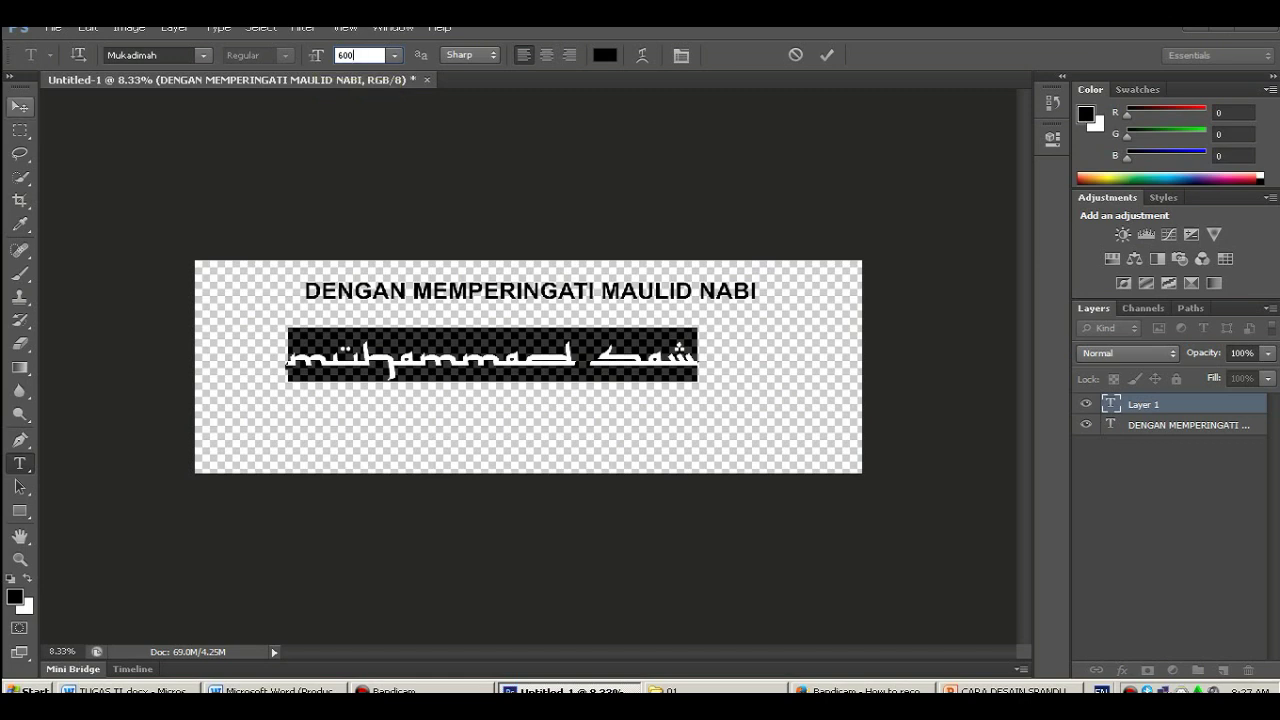
pyautogui.click(20, 106)
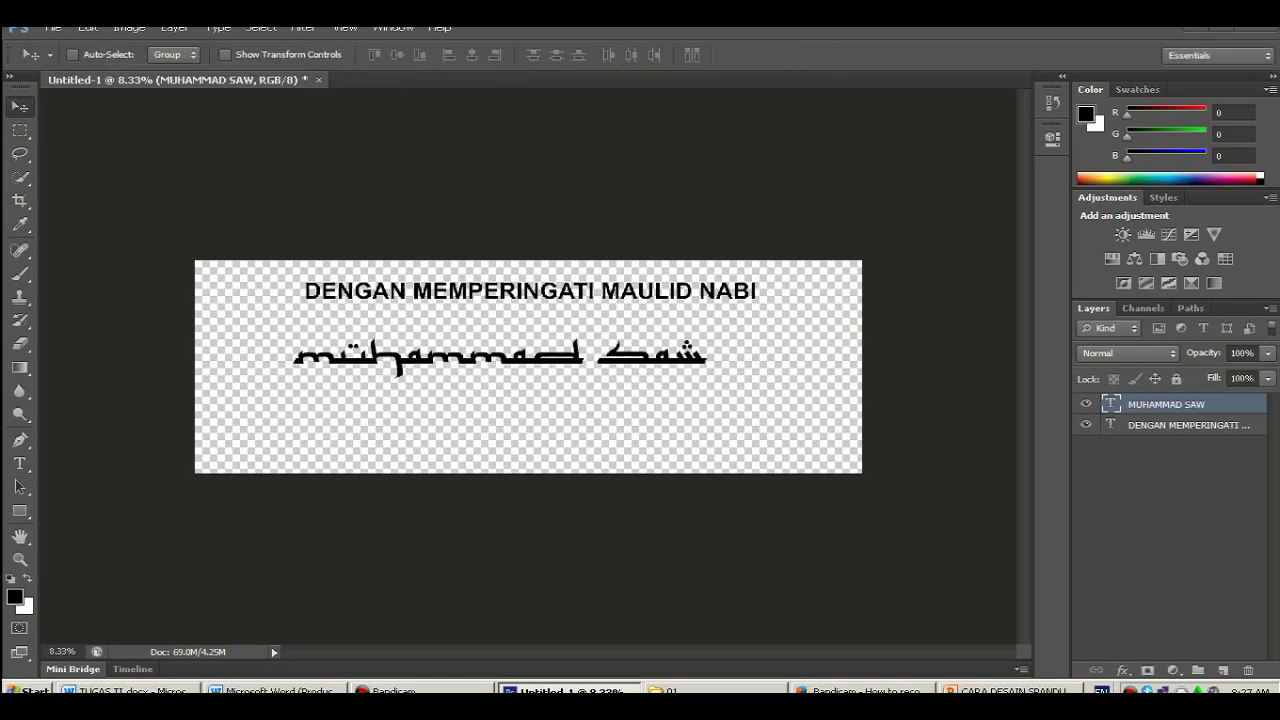
# Centre the MUHAMMAD SAW line under the title and colour it green #00ff00.
pyautogui.moveTo(308, 359); pyautogui.dragTo(363, 351)
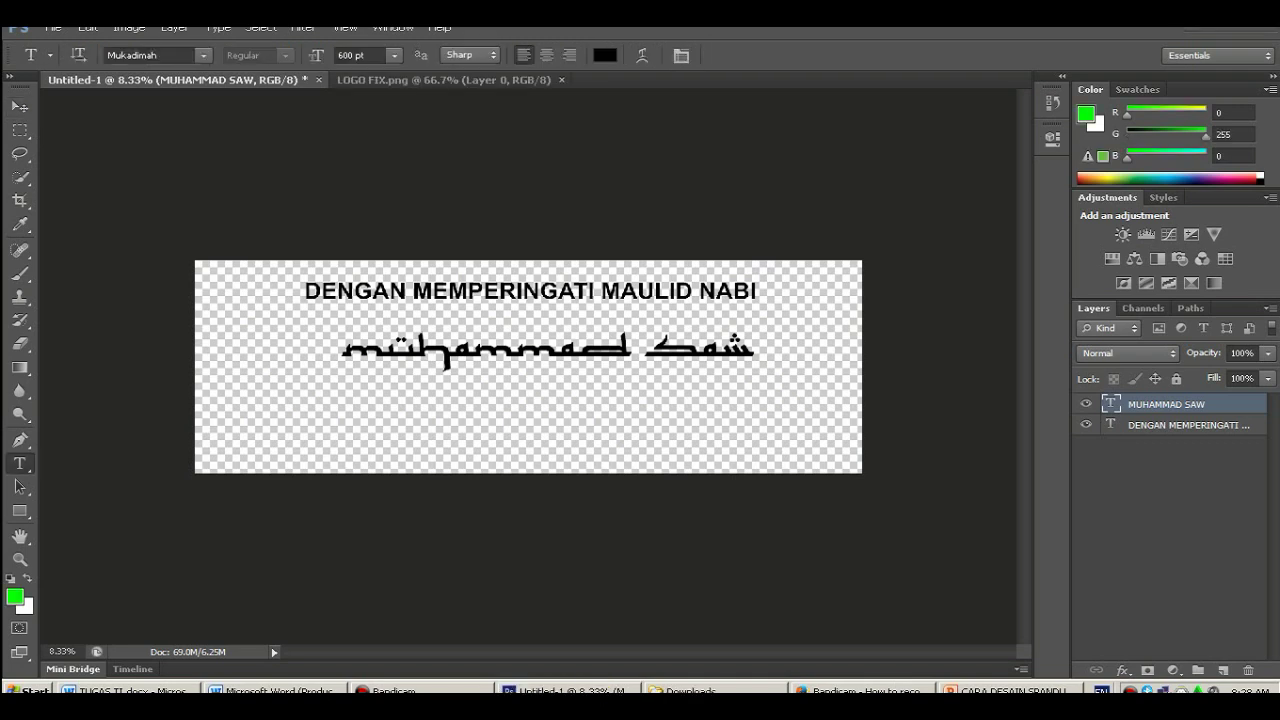
pyautogui.click(629, 346)
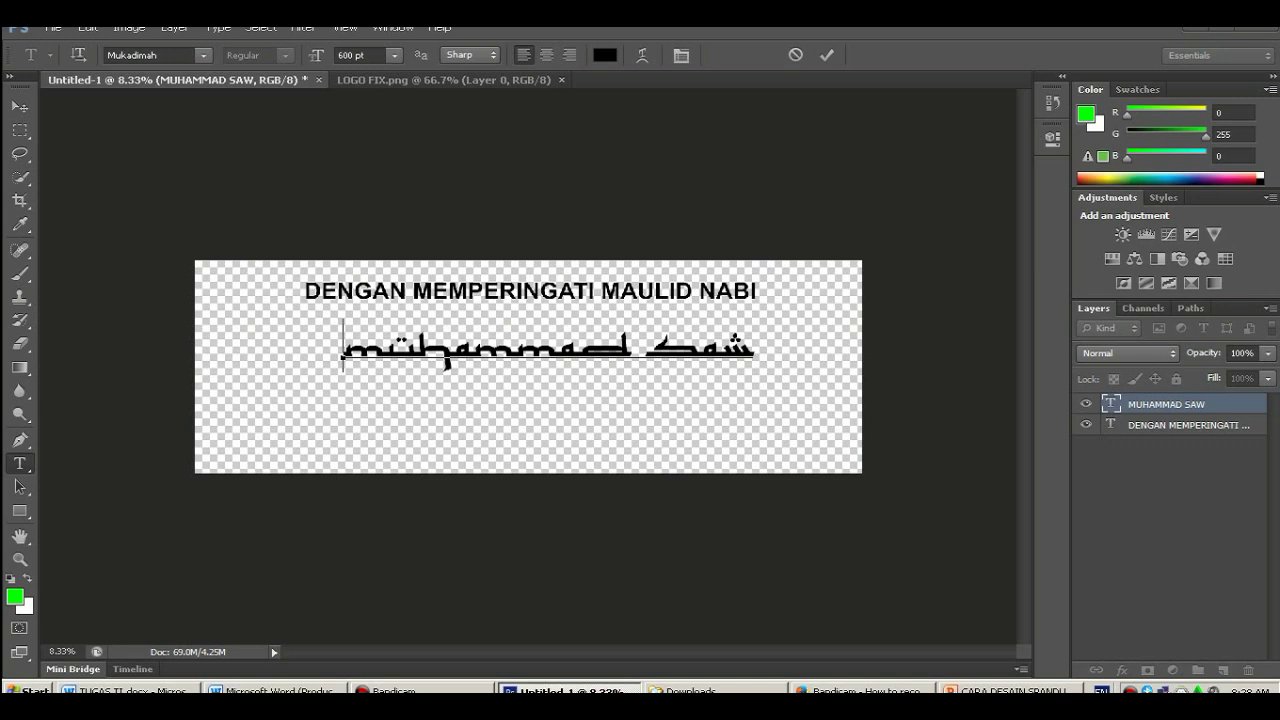
pyautogui.moveTo(342, 345); pyautogui.dragTo(754, 345)
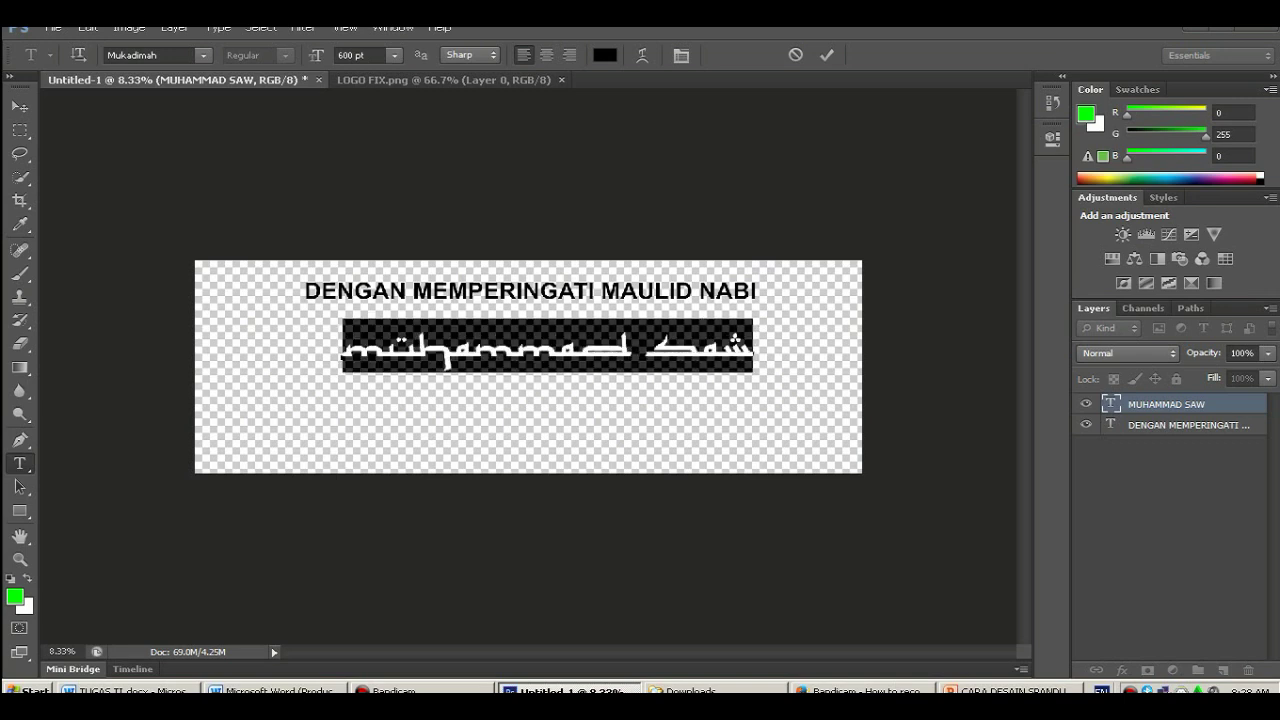
pyautogui.click(604, 55)
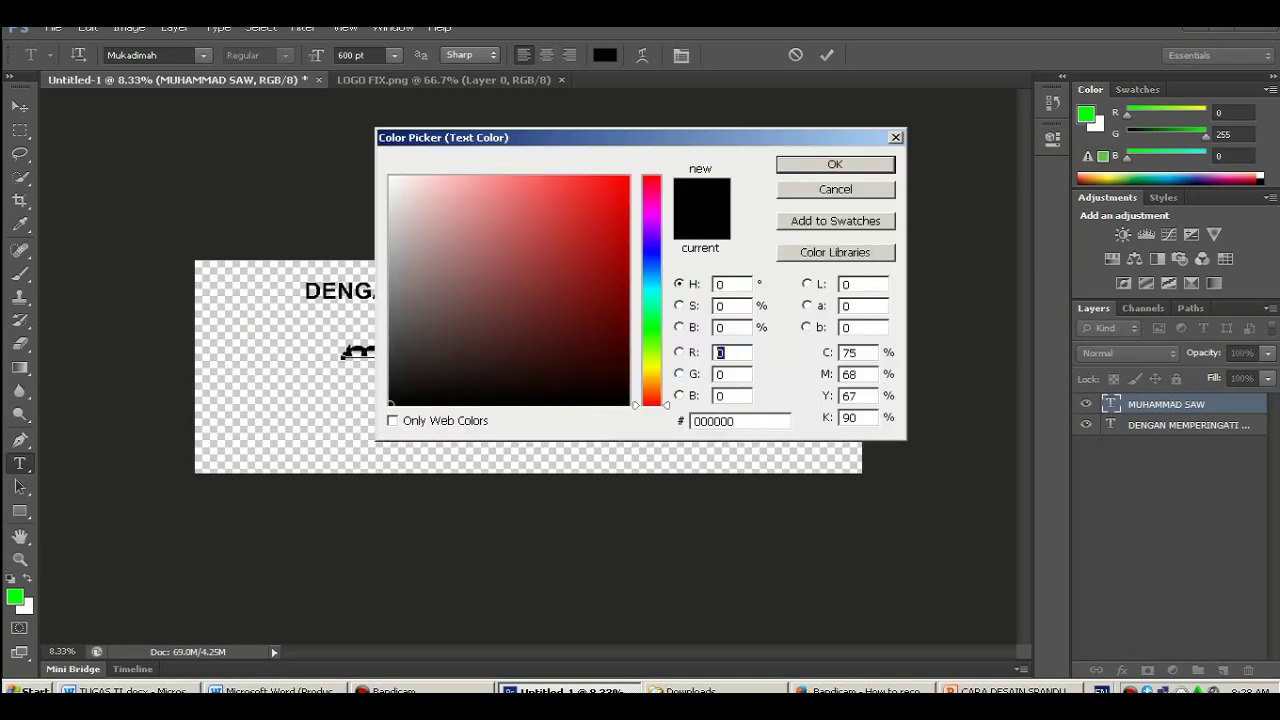
pyautogui.press('Tab')
pyautogui.write('255')
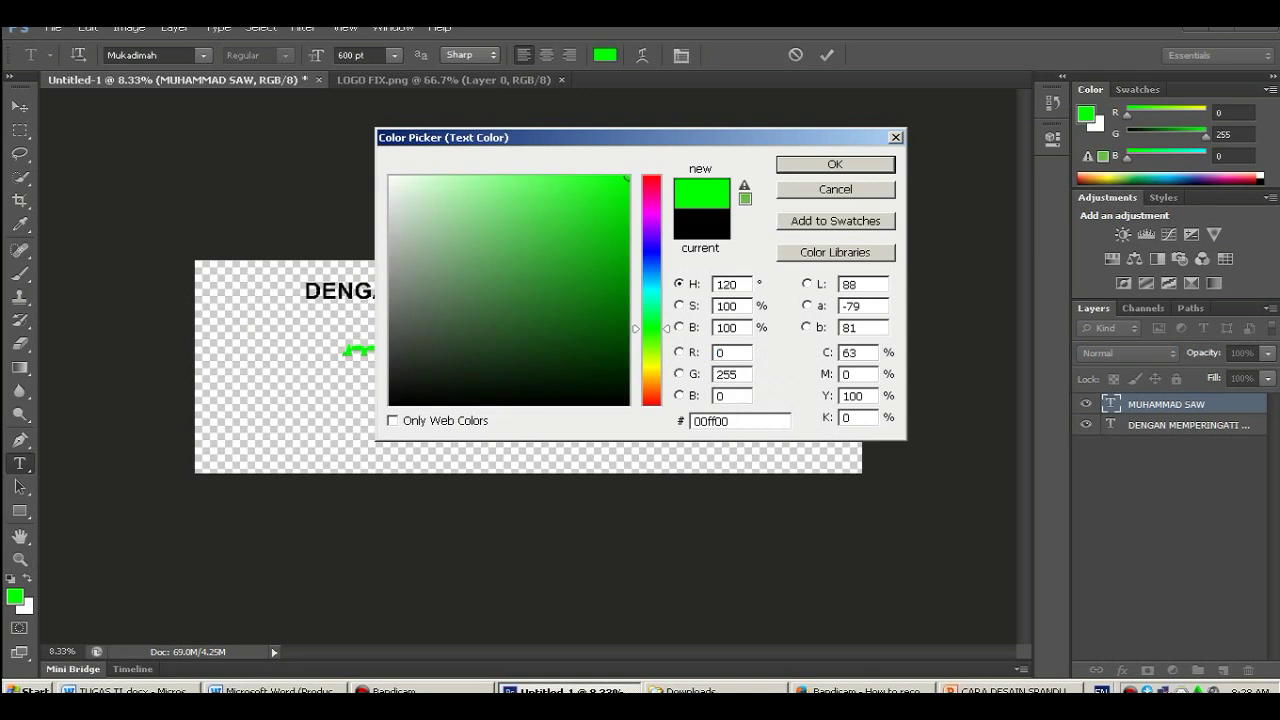
pyautogui.click(835, 164)
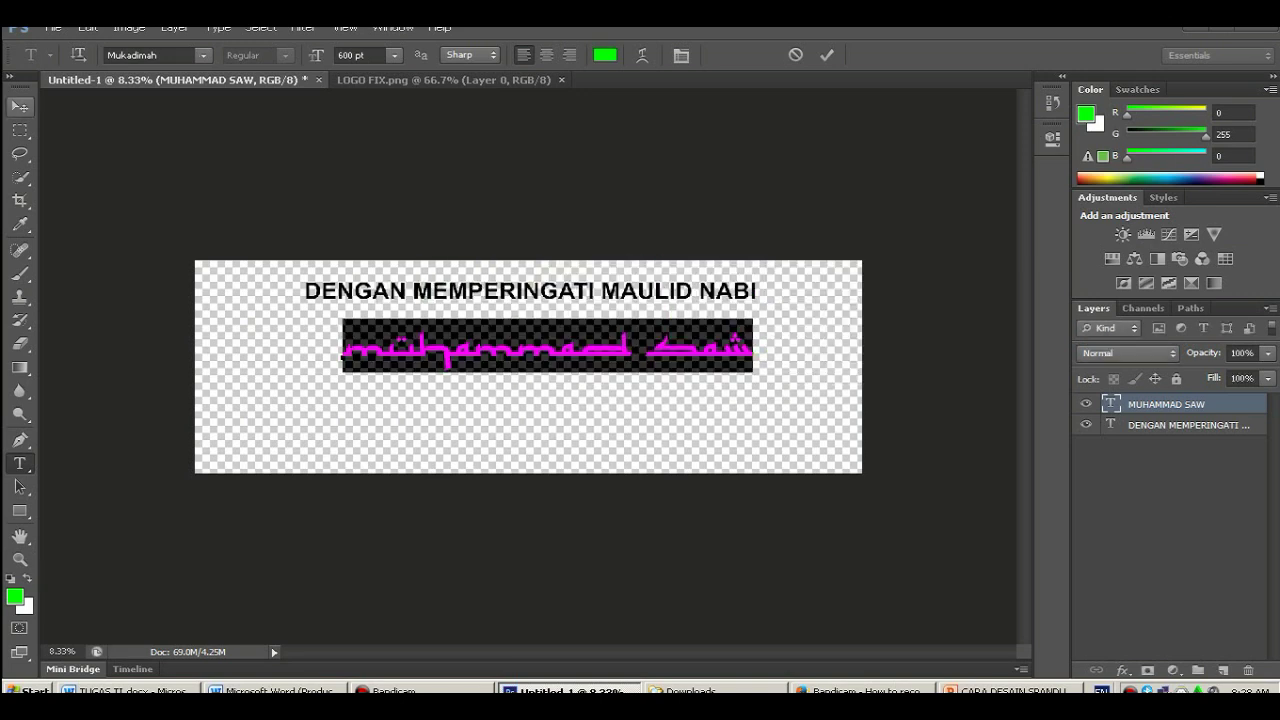
pyautogui.click(20, 106)
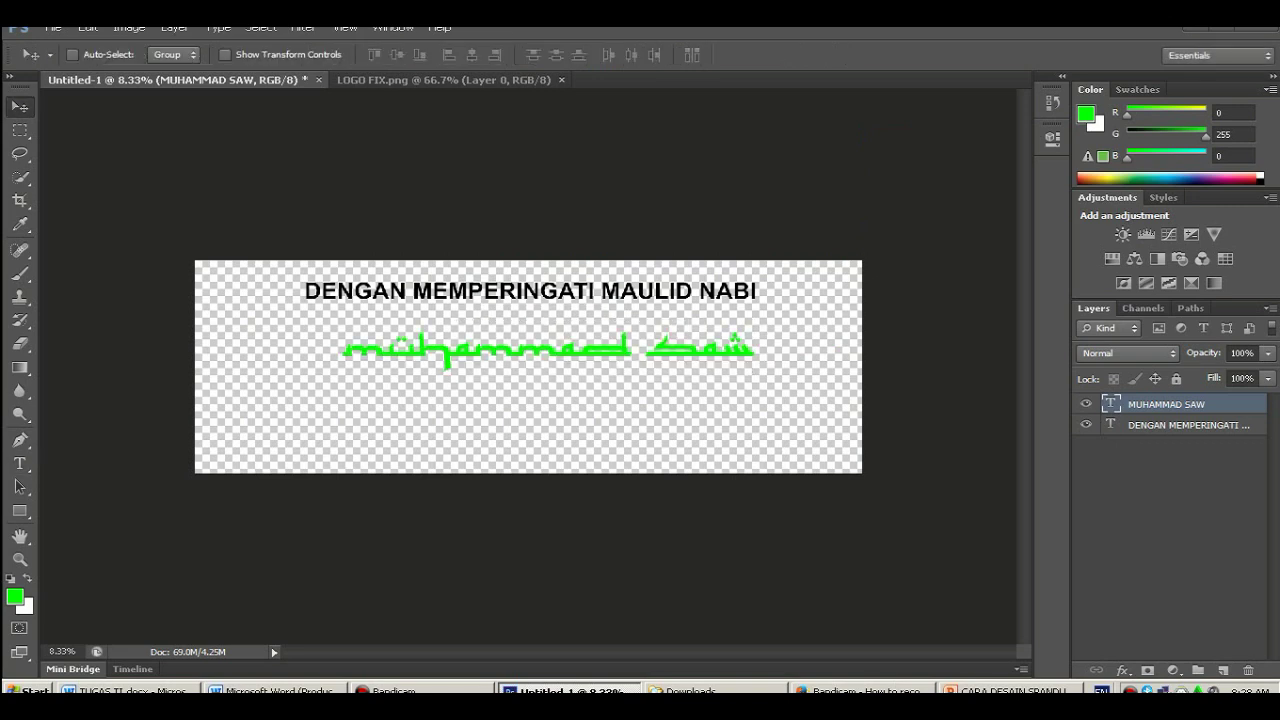
# Begin a third text layer on the canvas just below the MUHAMMAD SAW line.
pyautogui.press('t')
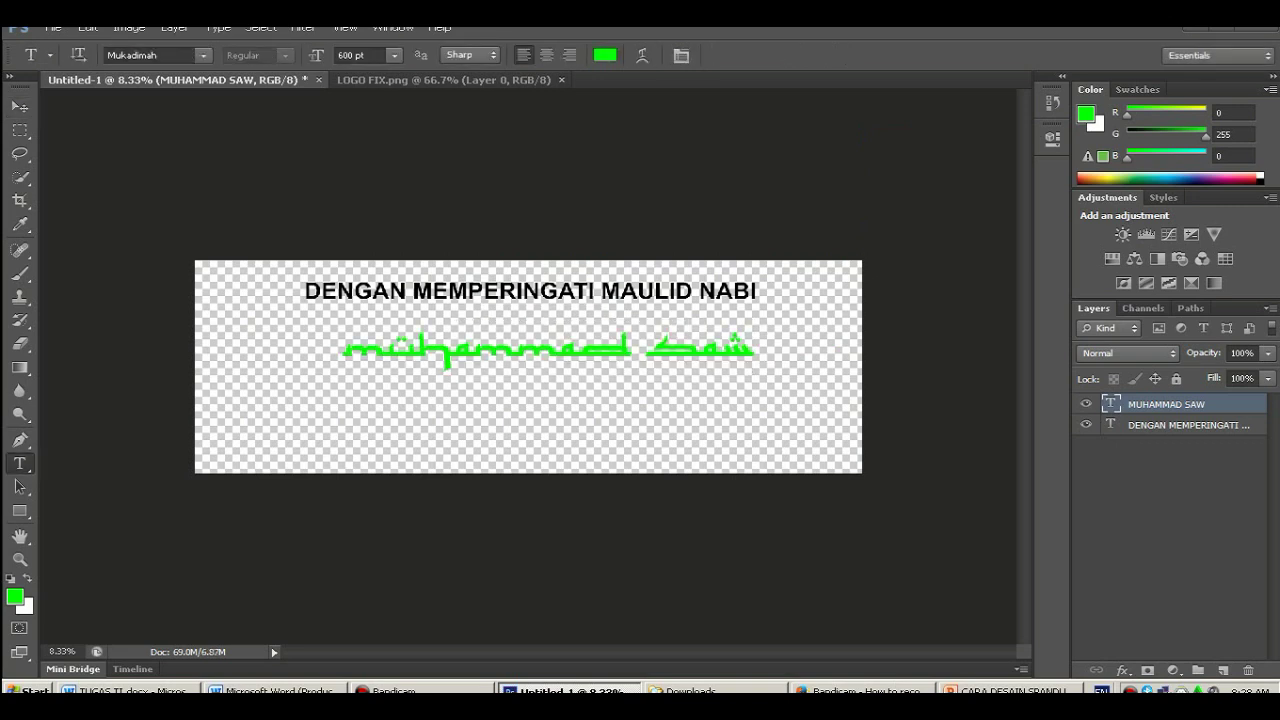
pyautogui.click(283, 422)
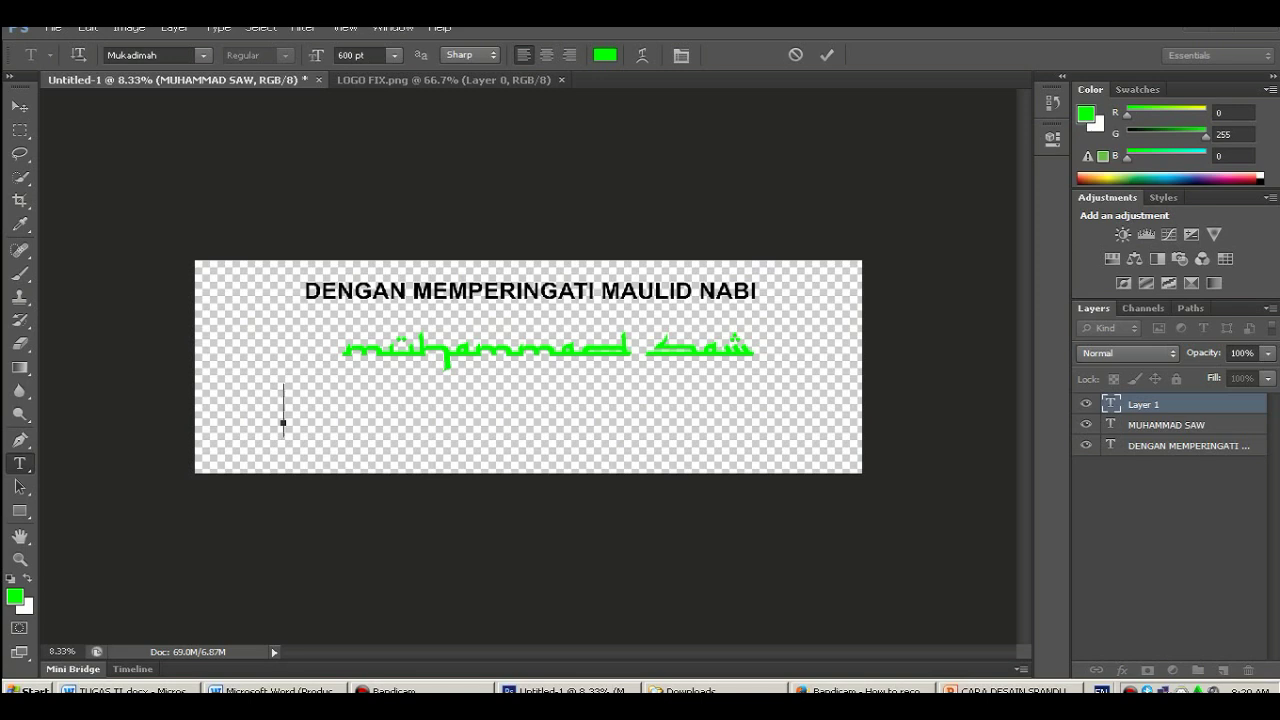
# Type 'kita tingkatkan iman. taqwa kita' on the new line and select it all.
pyautogui.write('ki')
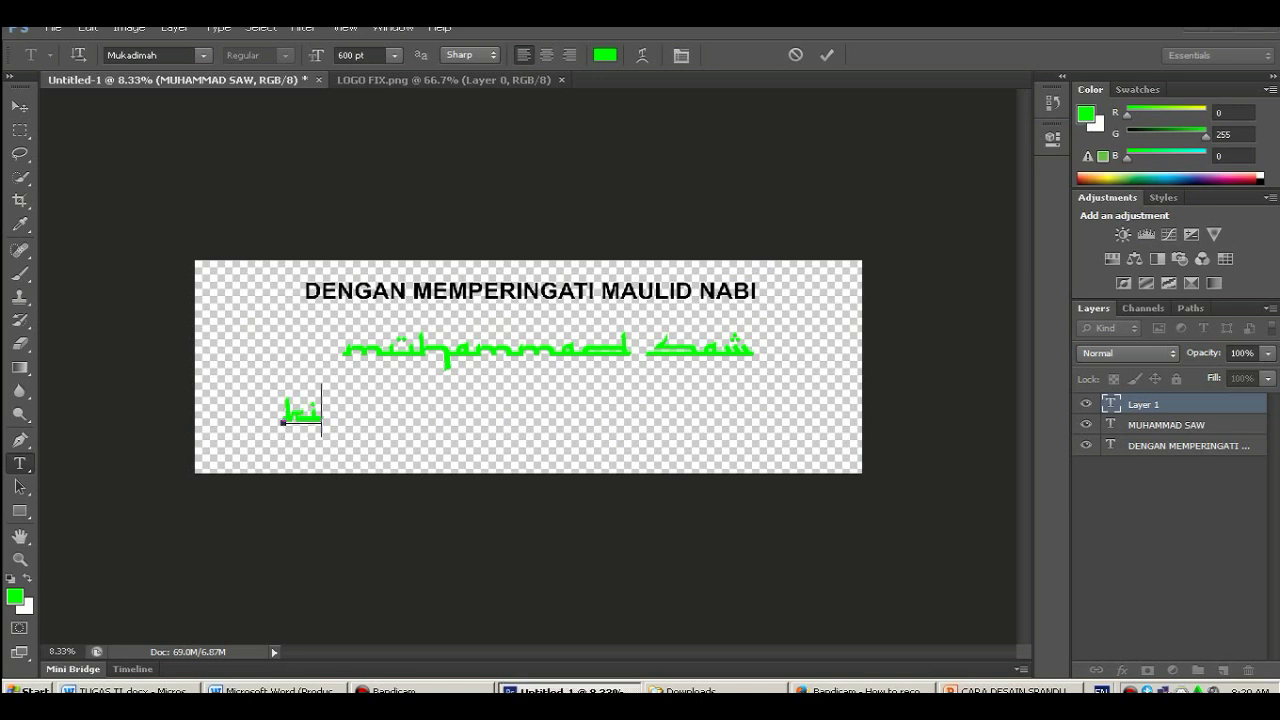
pyautogui.write('ta t')
pyautogui.write('ingkatkan')
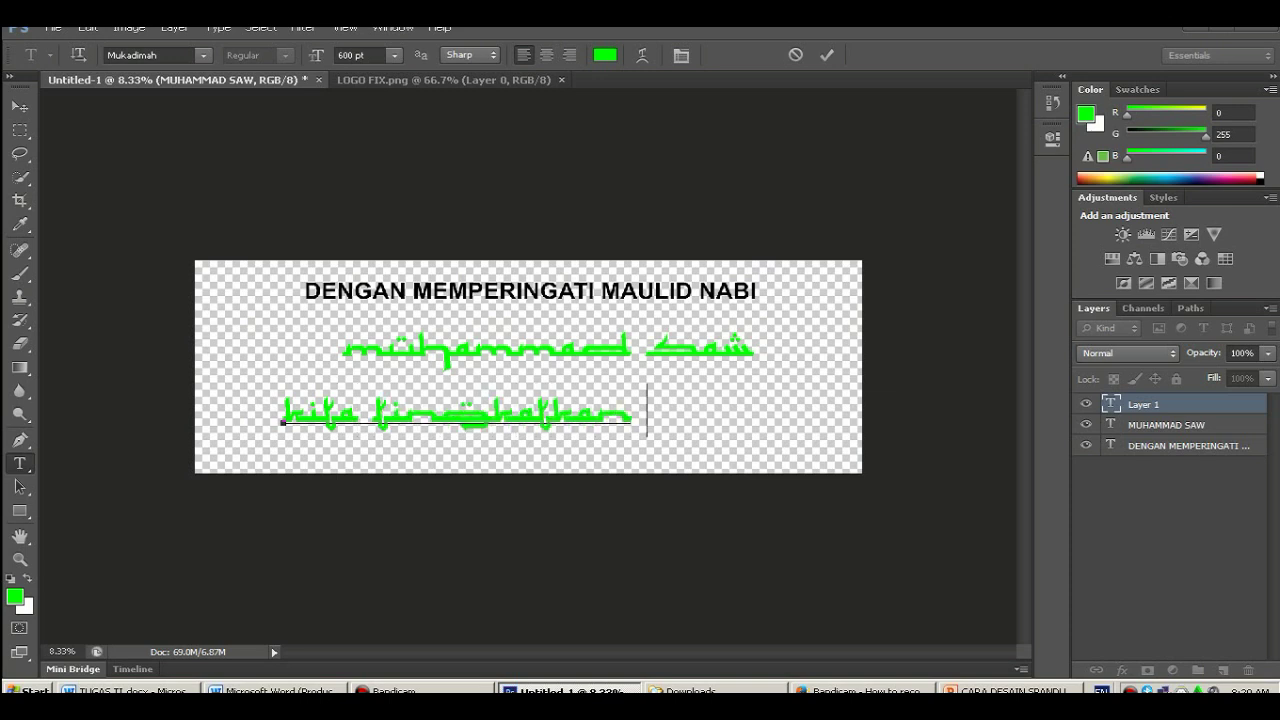
pyautogui.write(' iman. ta')
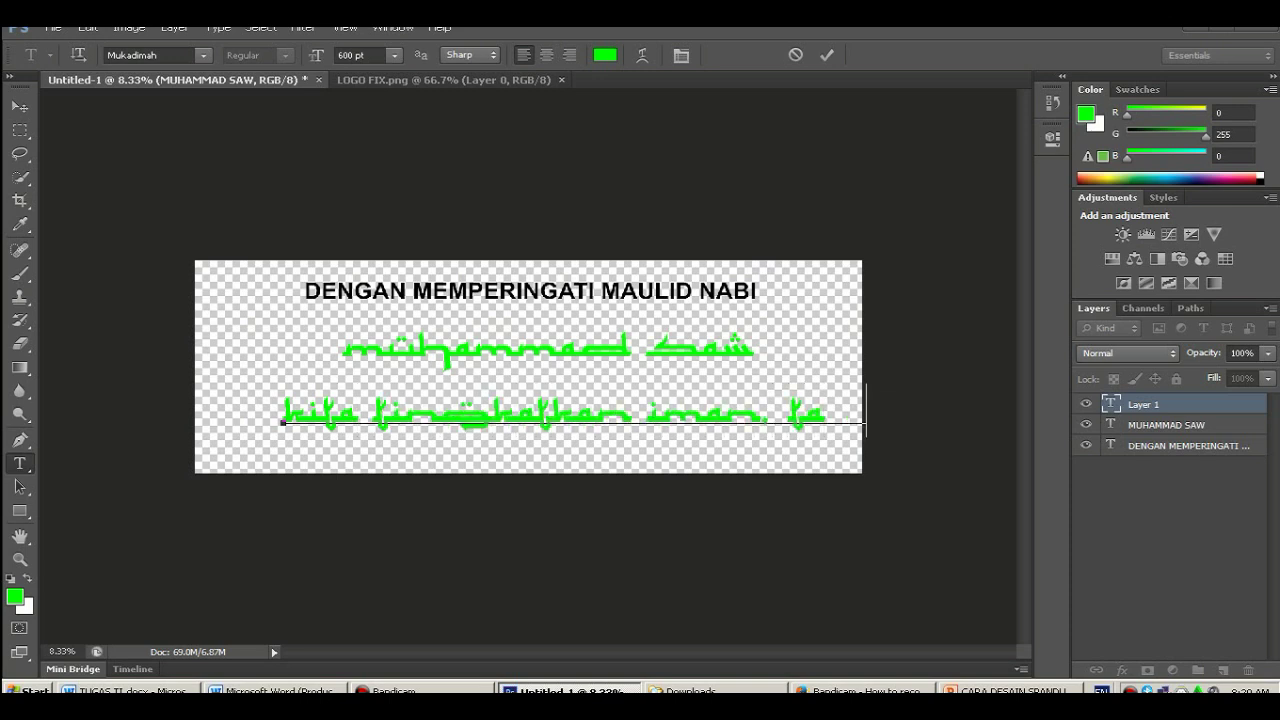
pyautogui.write('qwa kita')
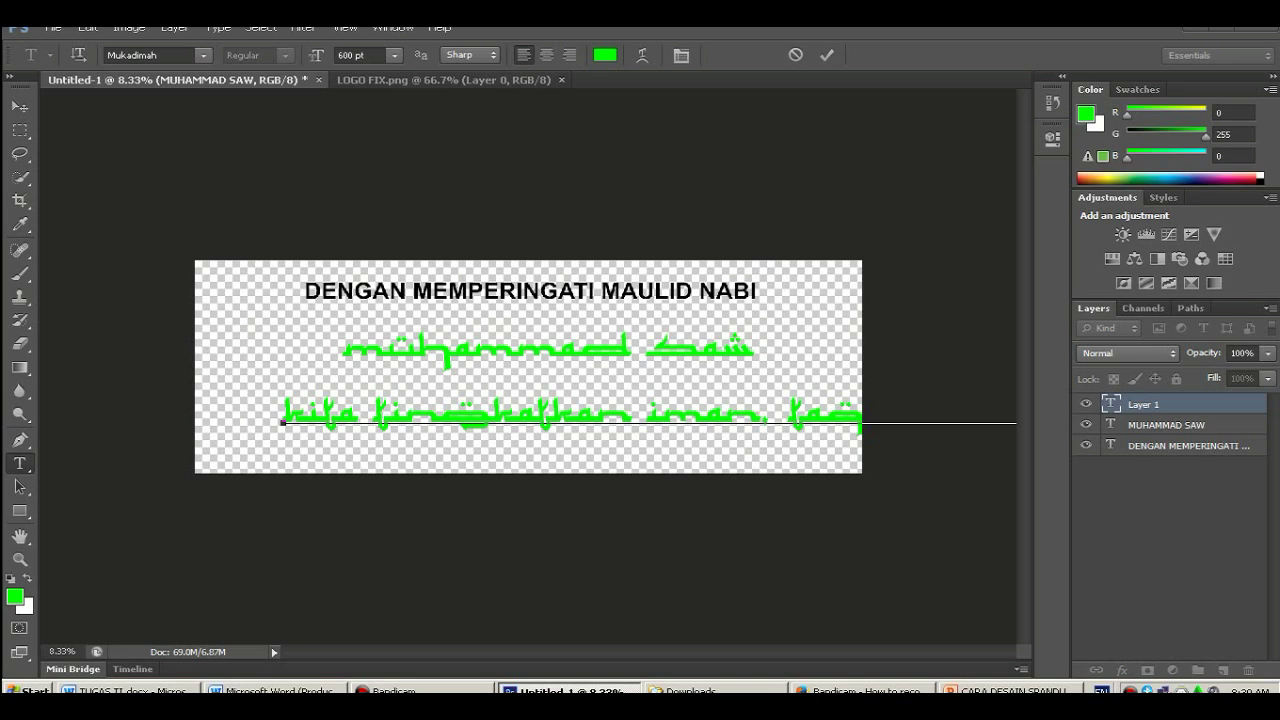
pyautogui.hotkey('ctrl', 'a')
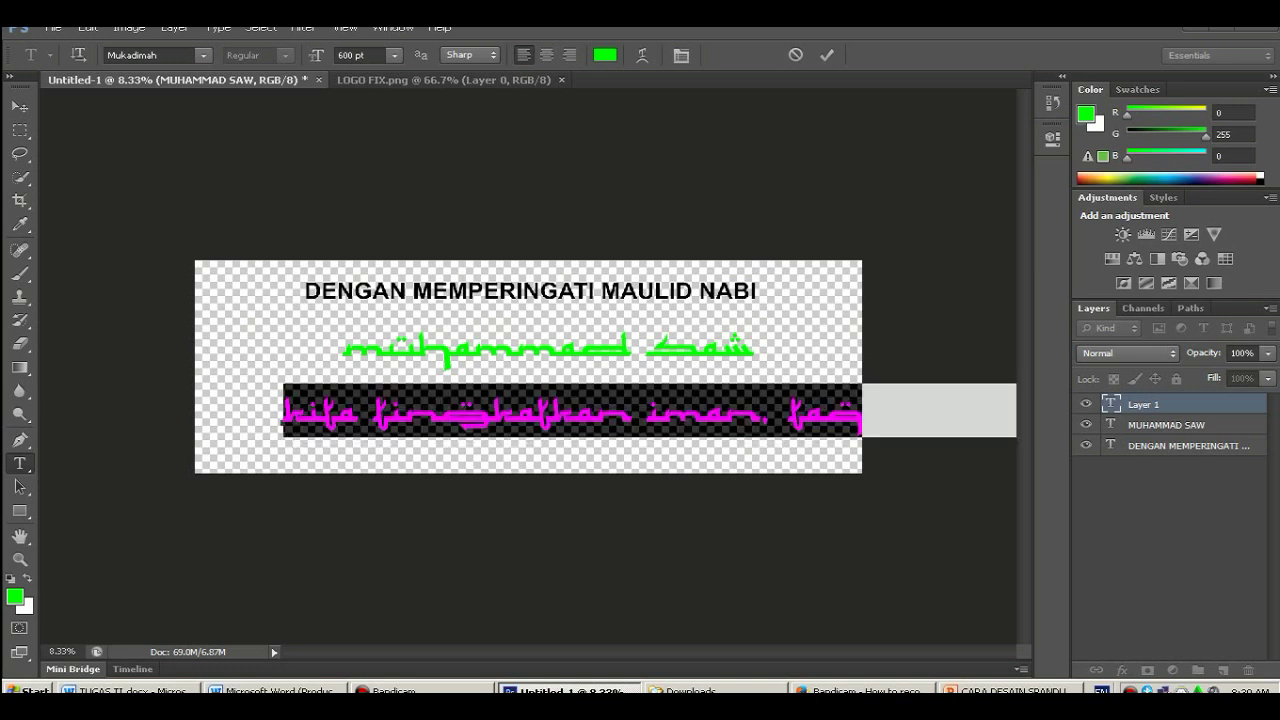
# Set the third line in Arial at 400 pt and shift it left.
pyautogui.click(203, 55)
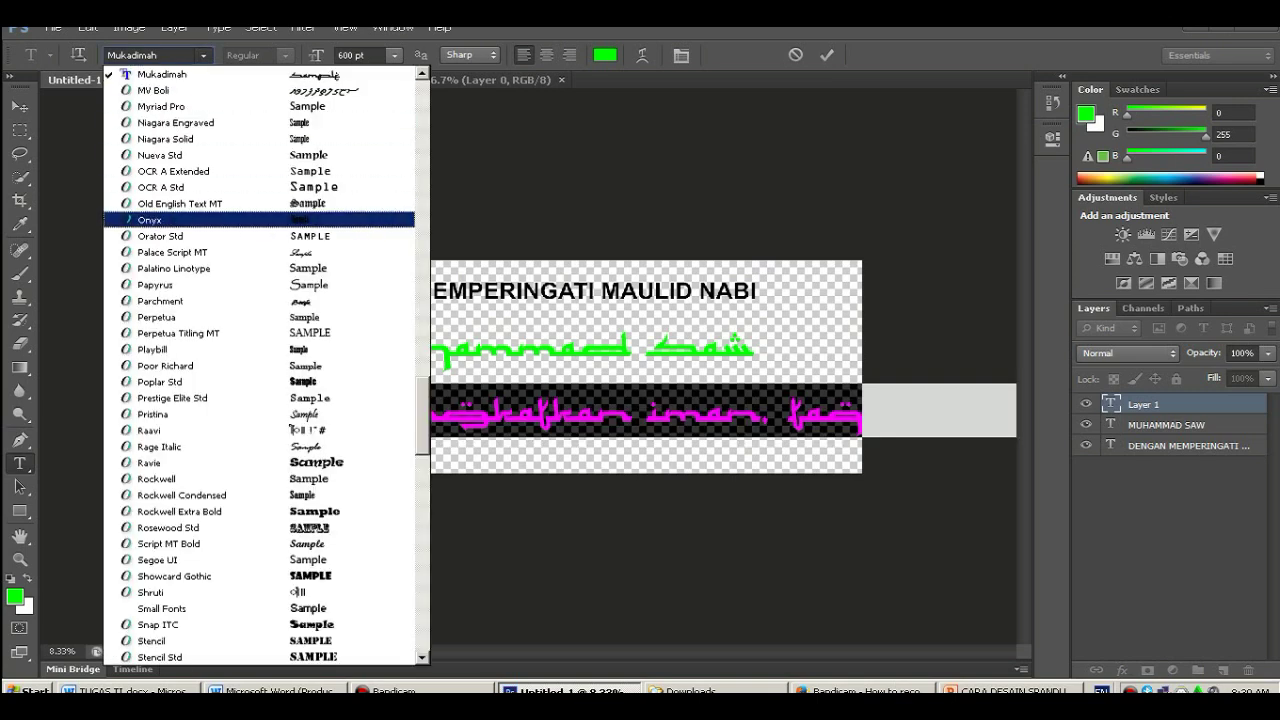
pyautogui.scroll(15, 260, 365)
pyautogui.scroll(5, 260, 365)
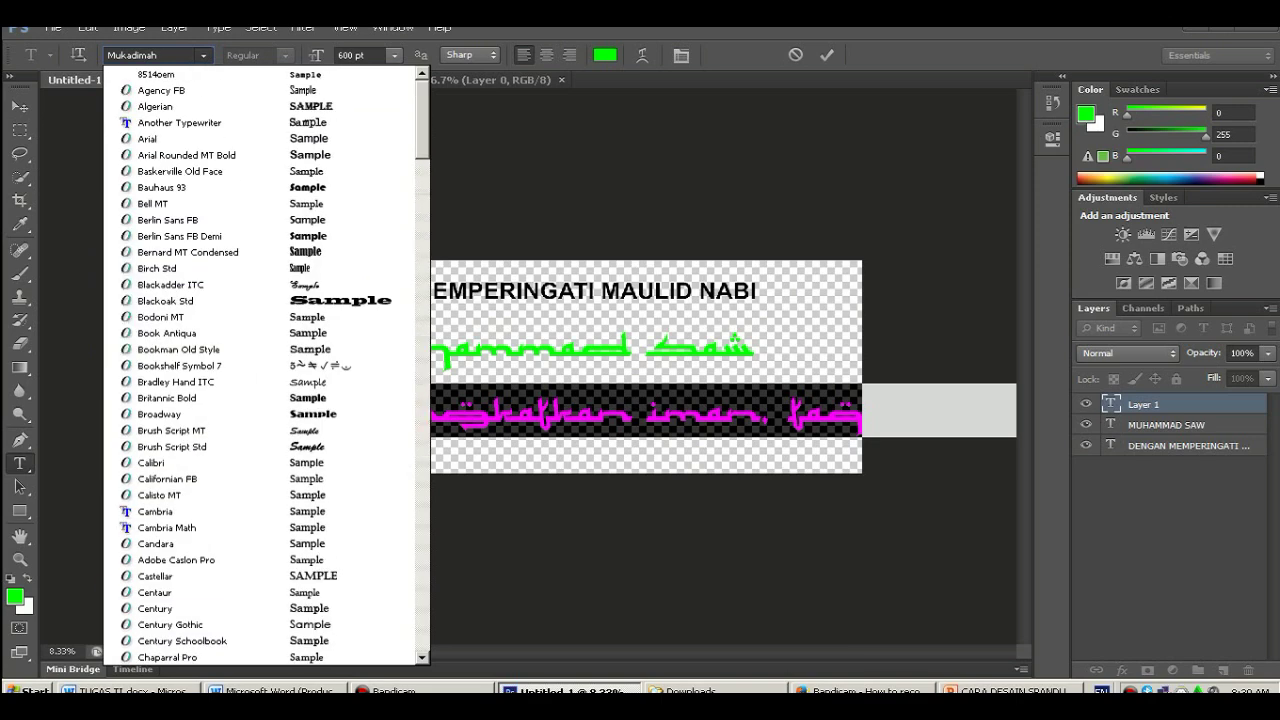
pyautogui.press('Down')
pyautogui.press('Down')
pyautogui.press('Down')
pyautogui.press('Down')
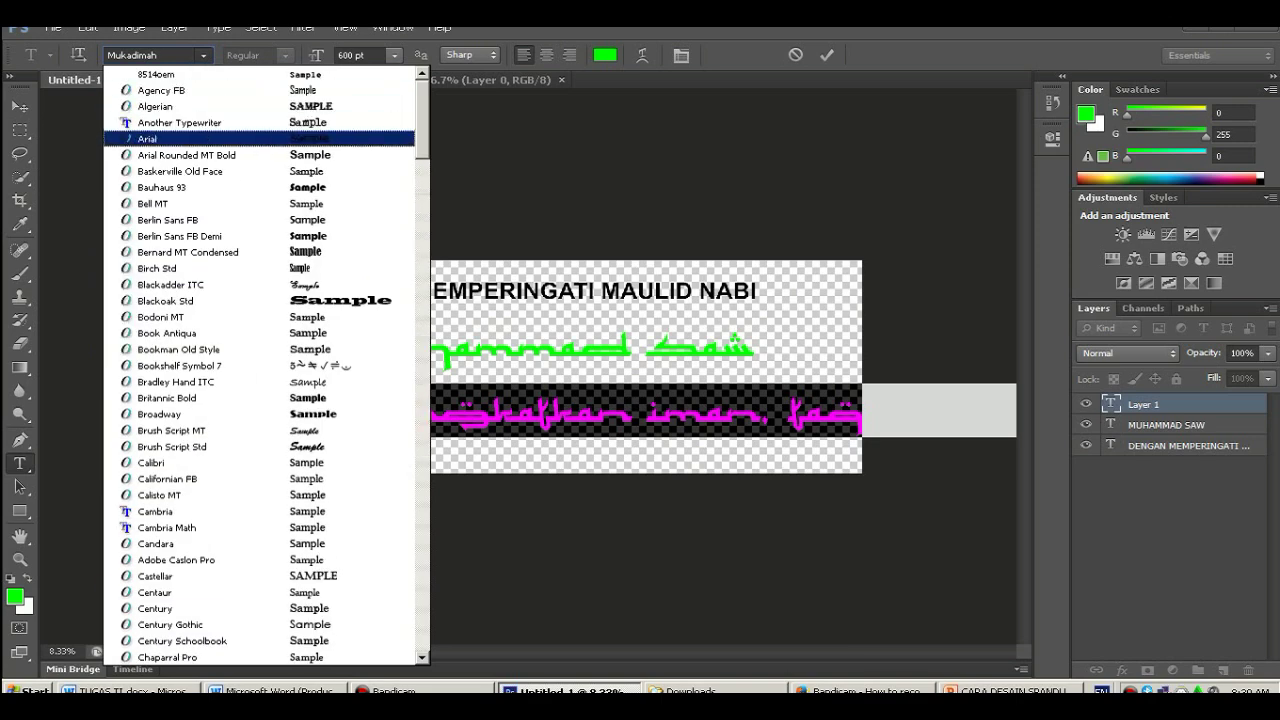
pyautogui.press('Return')
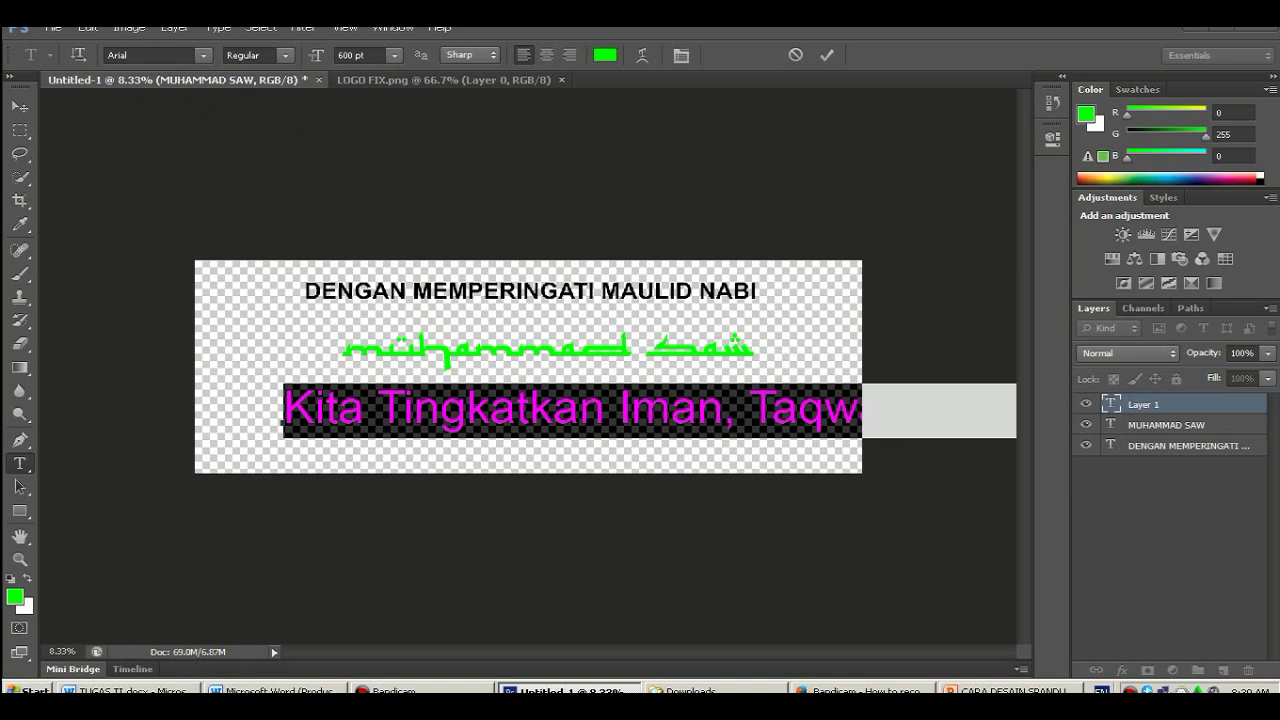
pyautogui.press('Tab')
pyautogui.write('4')
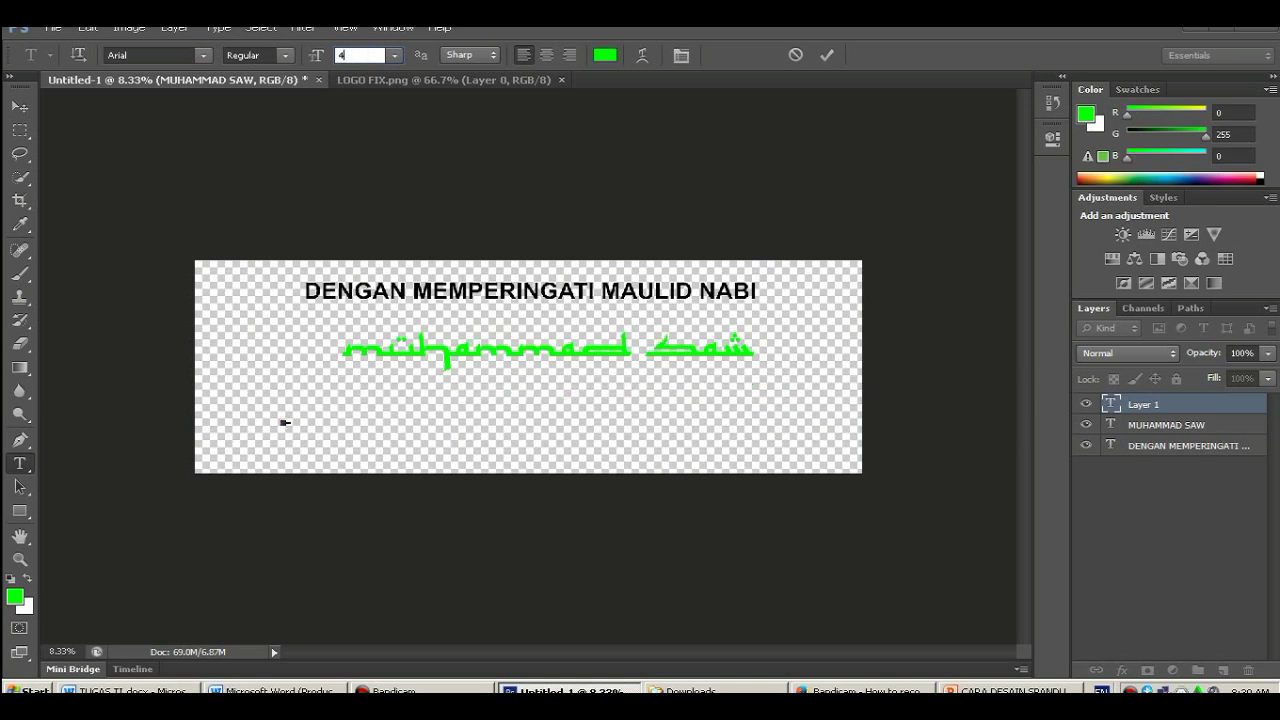
pyautogui.write('00')
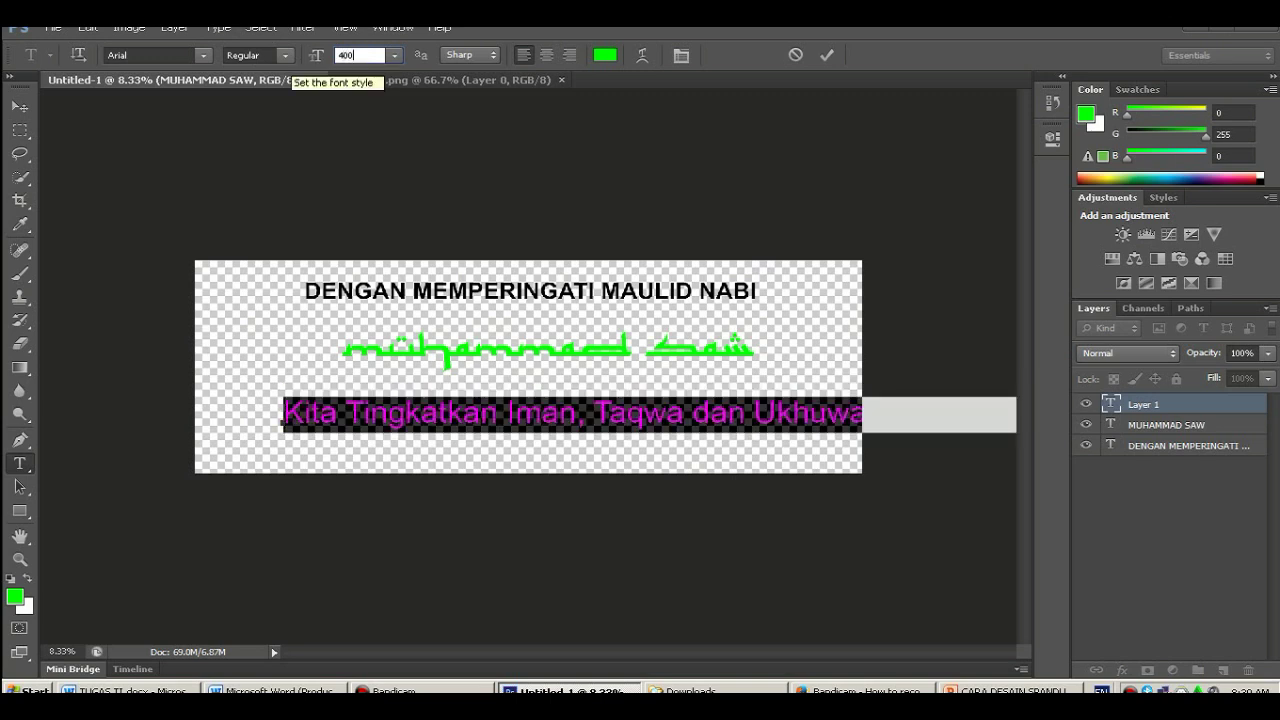
pyautogui.click(20, 106)
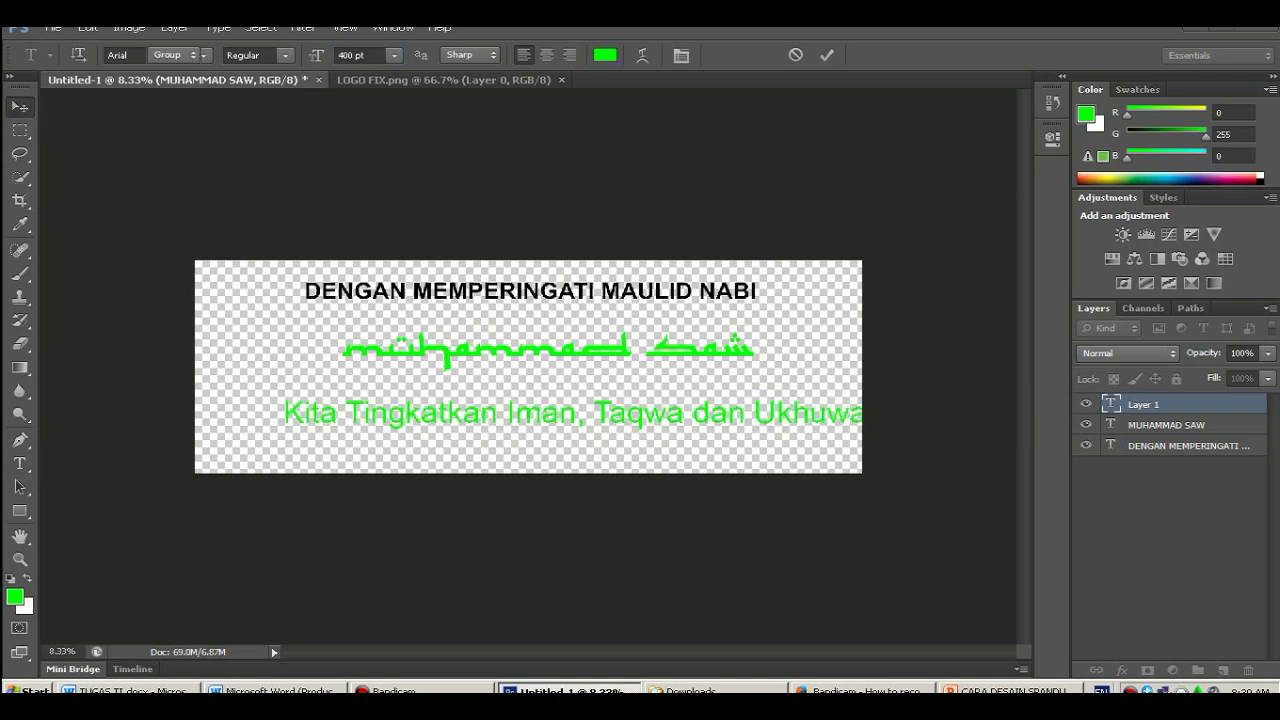
pyautogui.moveTo(560, 412); pyautogui.dragTo(454, 412)
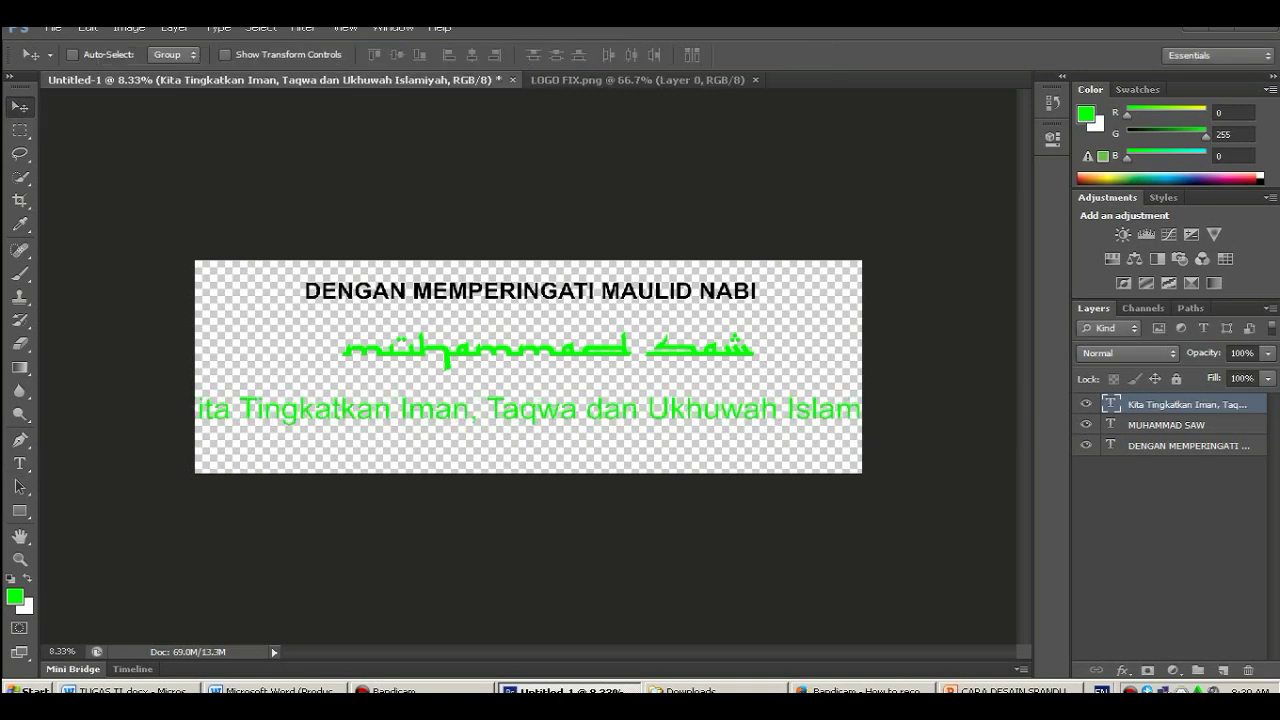
# Shrink the Kita Tingkatkan line's font size to 300 pt.
pyautogui.click(19, 463)
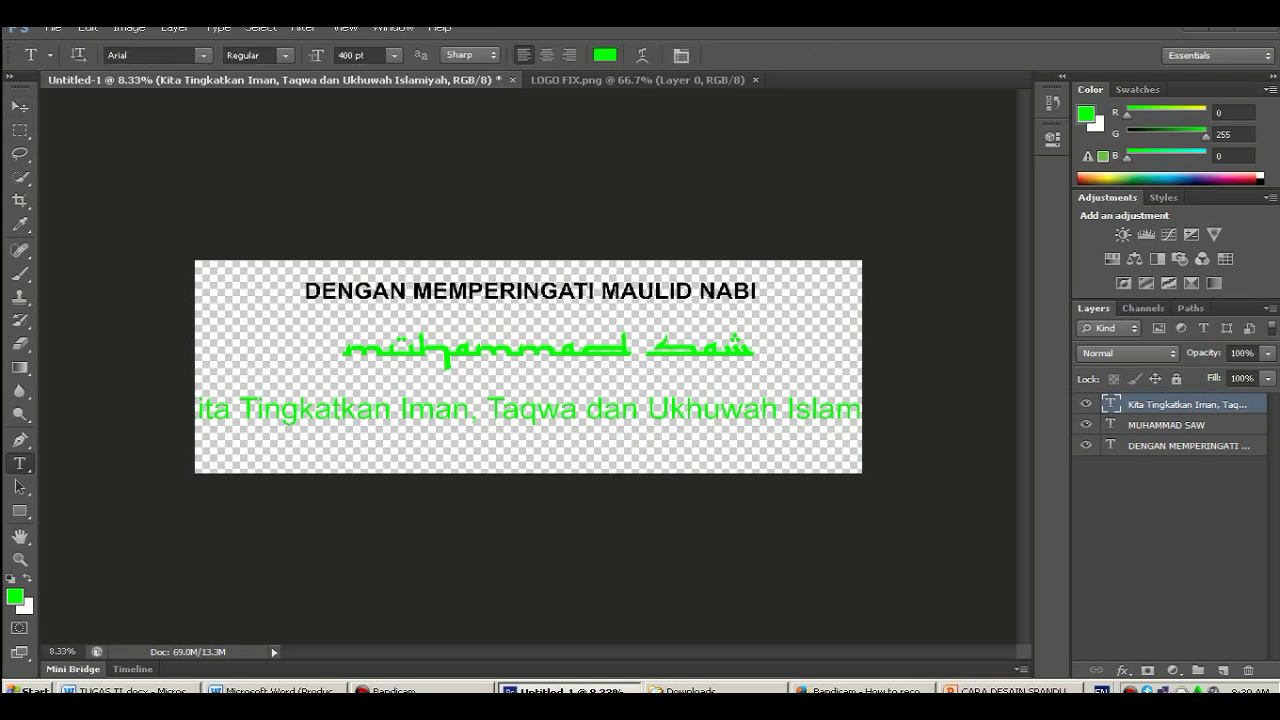
pyautogui.click(394, 55)
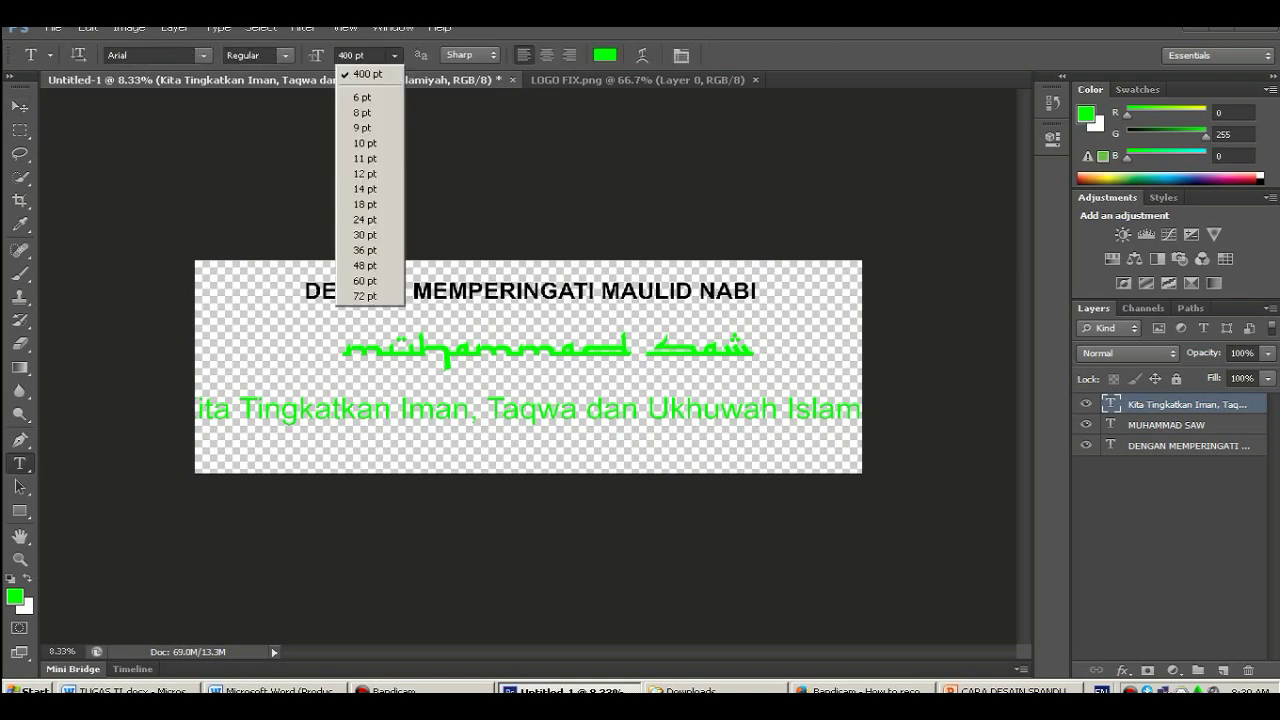
pyautogui.click(367, 74)
pyautogui.moveTo(370, 55); pyautogui.dragTo(338, 55)
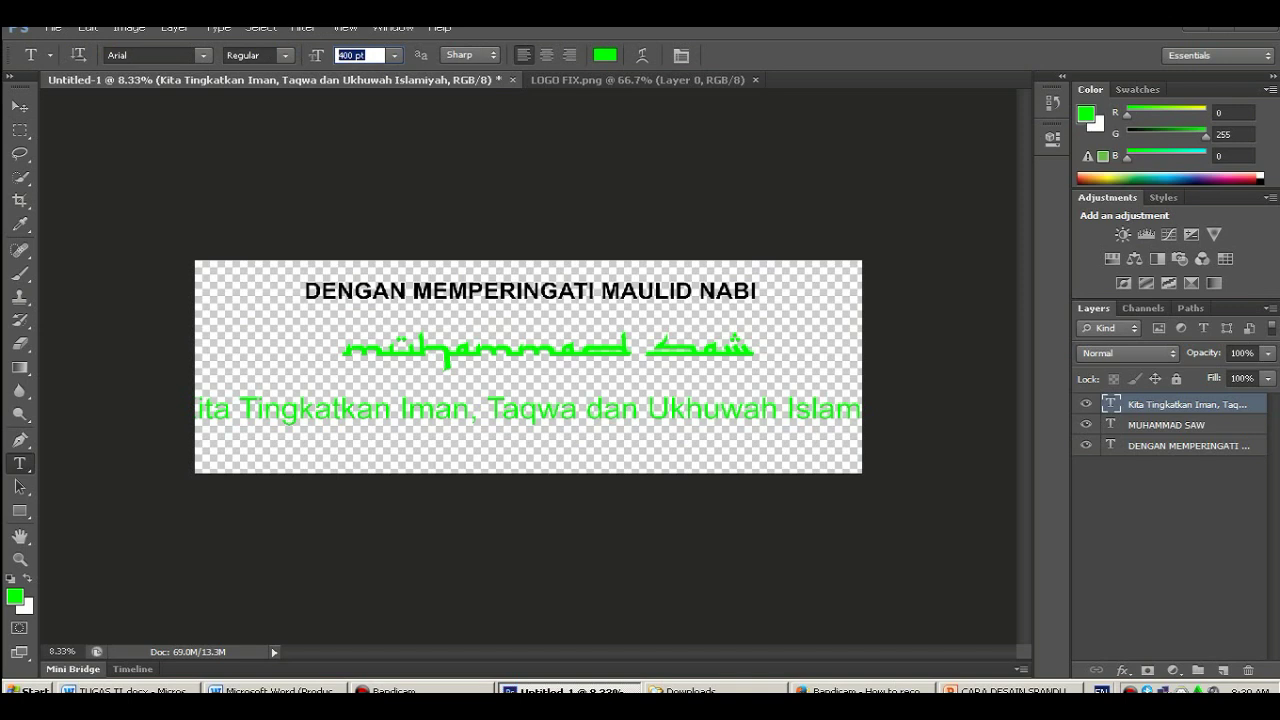
pyautogui.write('360')
pyautogui.press('Return')
pyautogui.click(180, 412)
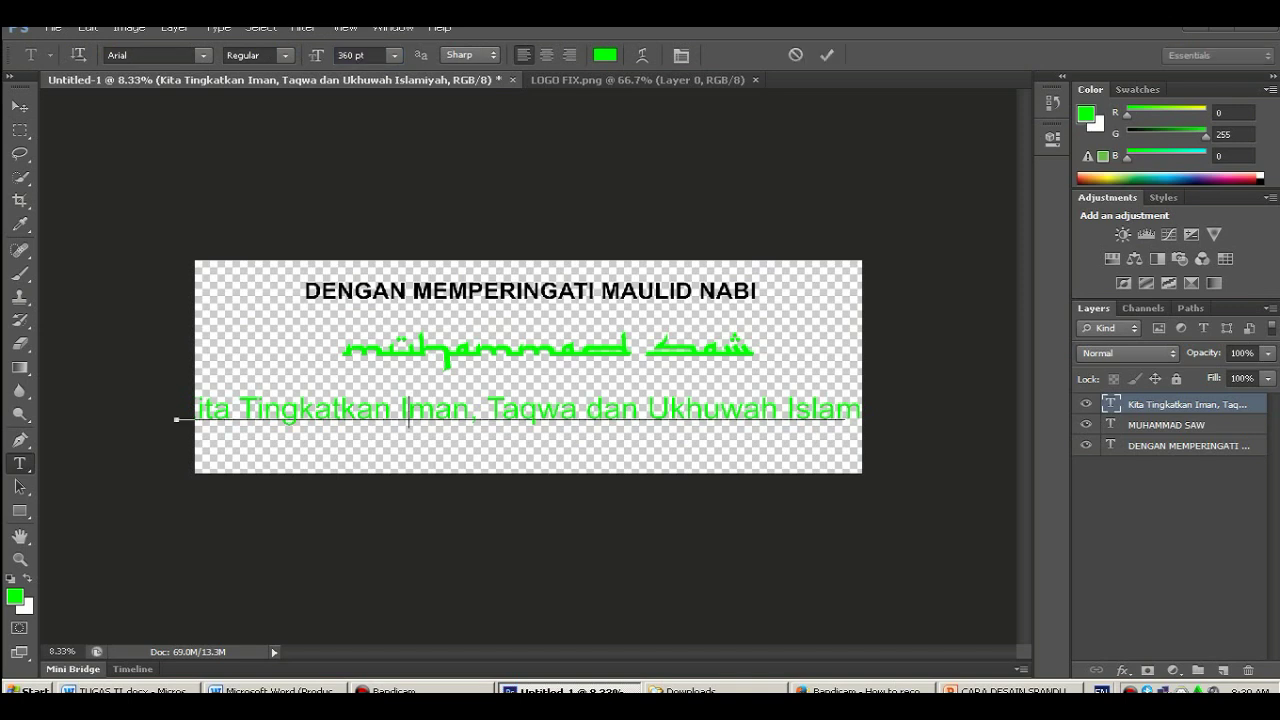
pyautogui.hotkey('ctrl', 'a')
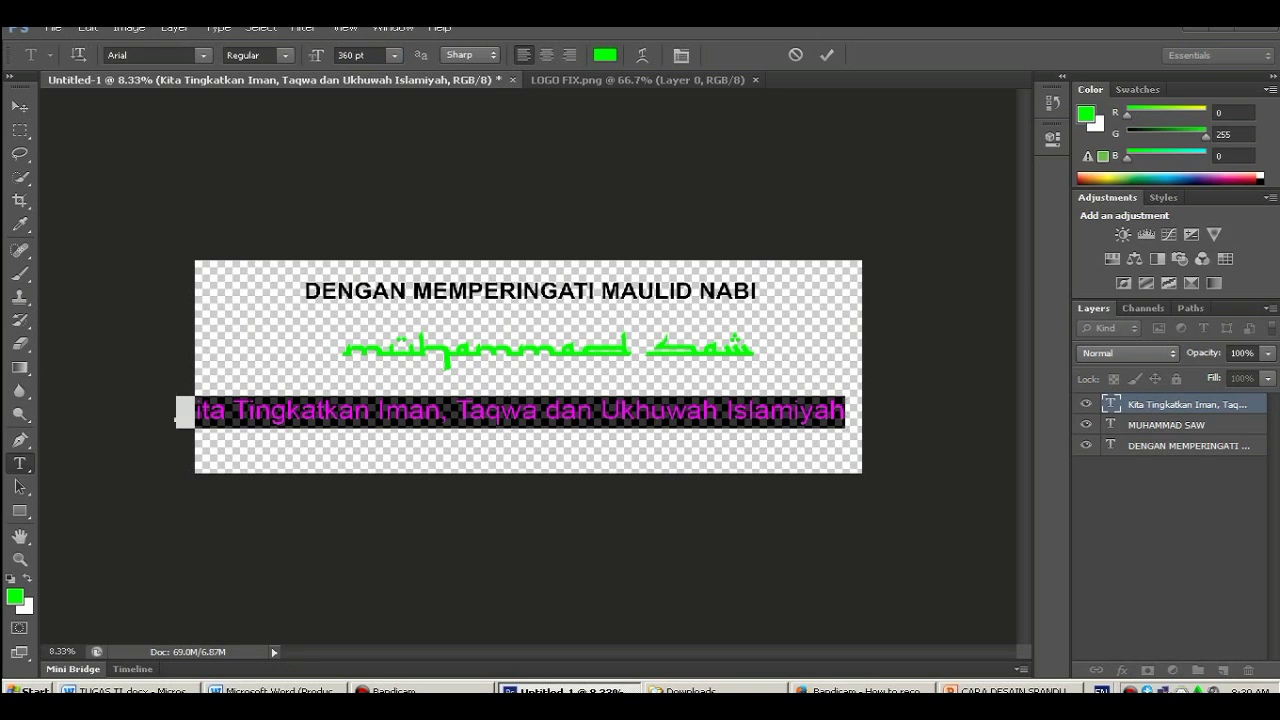
pyautogui.moveTo(370, 55); pyautogui.dragTo(338, 55)
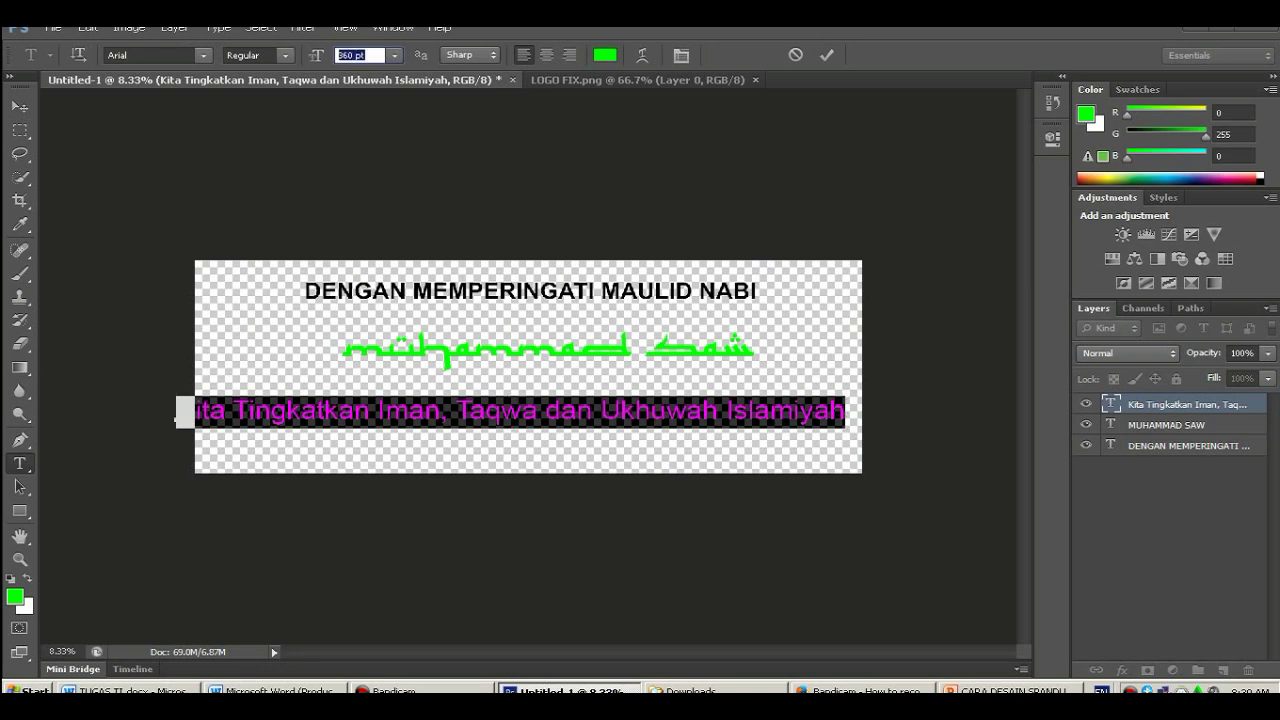
pyautogui.click(19, 105)
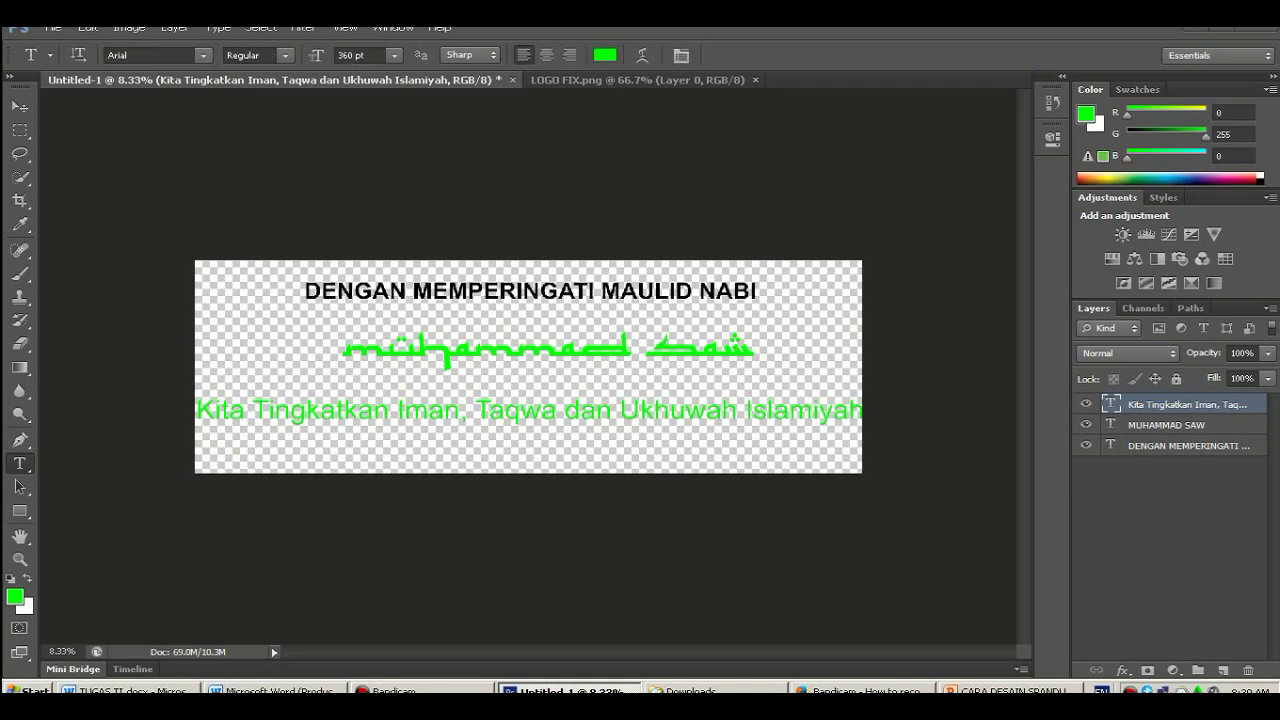
pyautogui.click(355, 55)
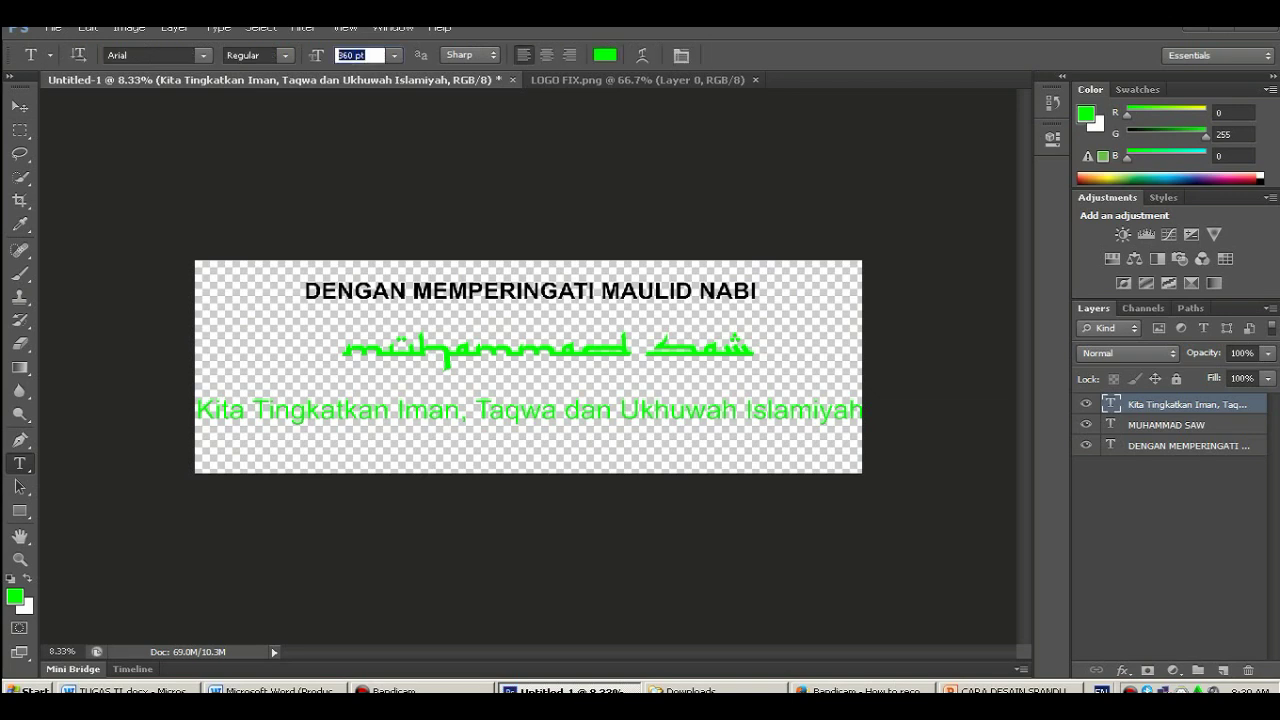
pyautogui.write('300')
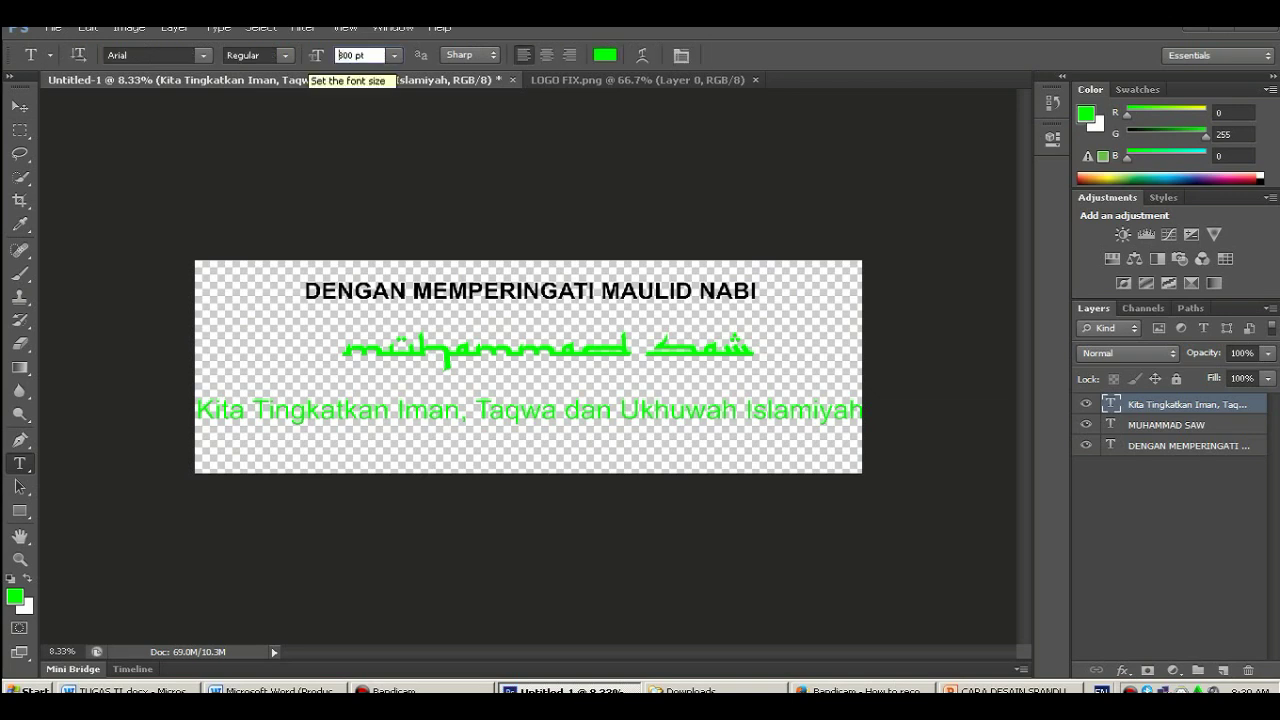
pyautogui.press('Return')
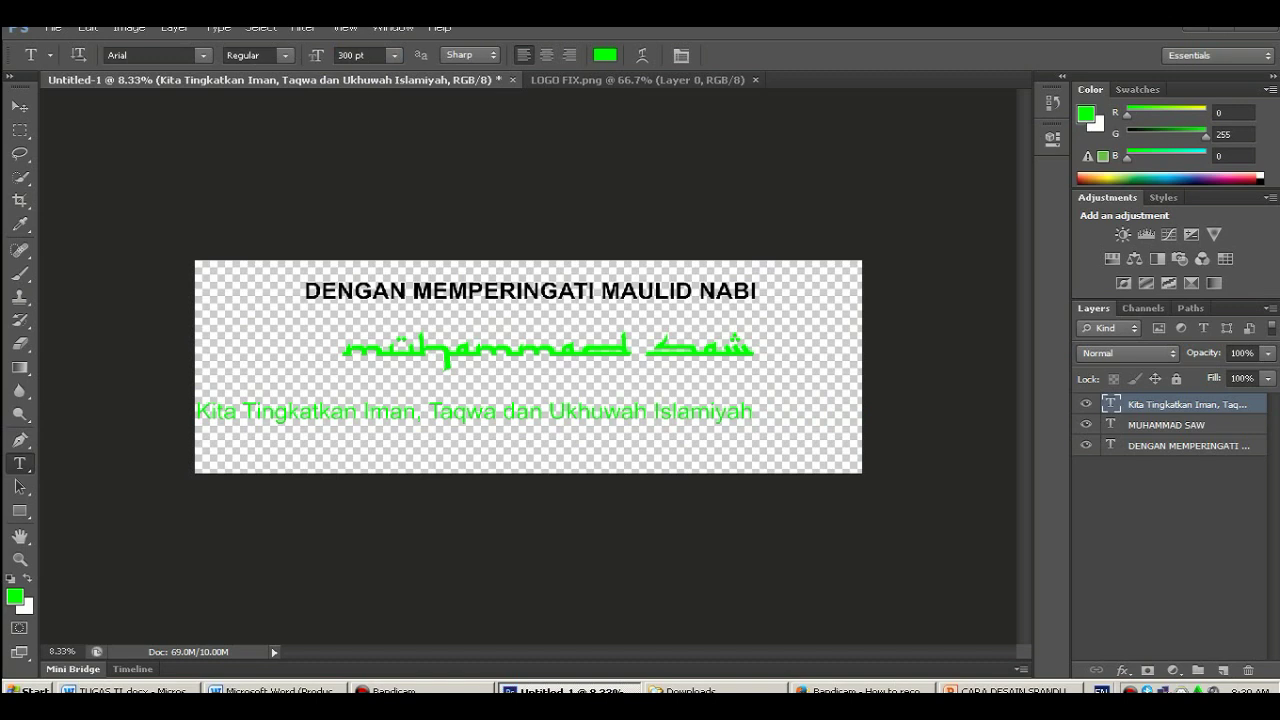
# Move the Kita Tingkatkan line up under MUHAMMAD SAW and colour it black.
pyautogui.press('v')
pyautogui.moveTo(475, 411)
pyautogui.mouseDown()
pyautogui.moveTo(531, 411)
pyautogui.moveTo(531, 380)
pyautogui.mouseUp()
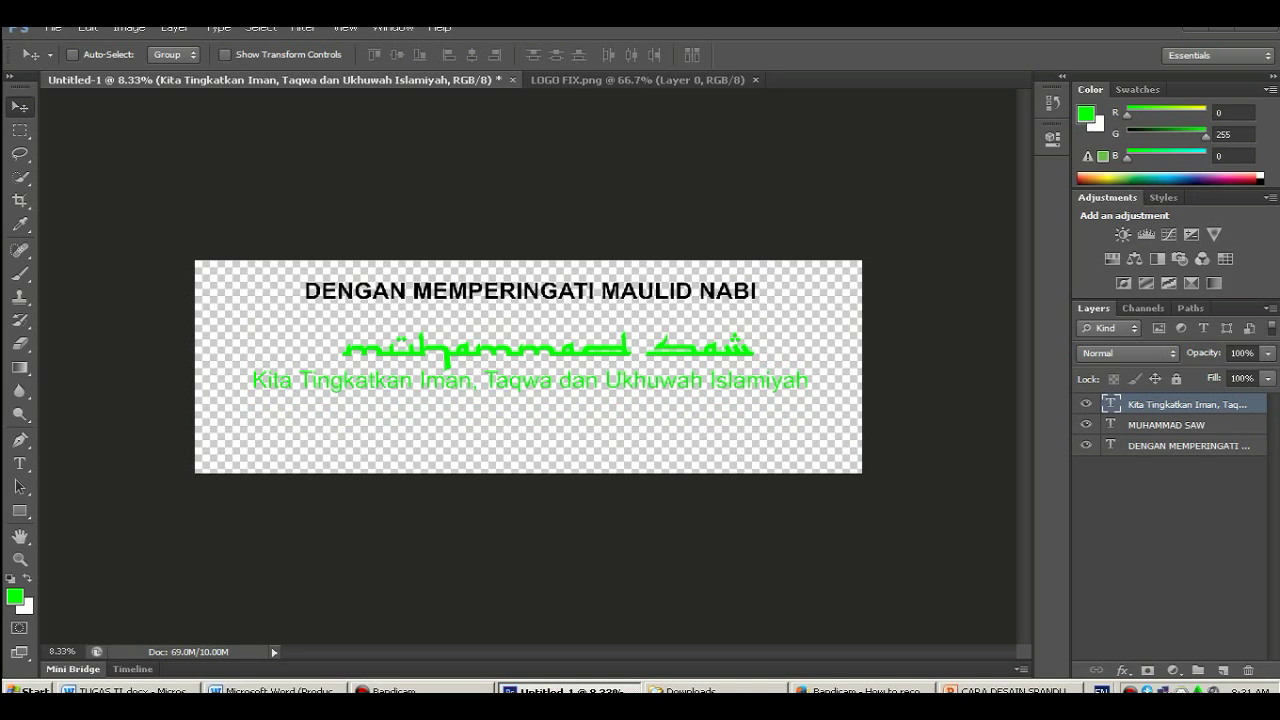
pyautogui.click(19, 463)
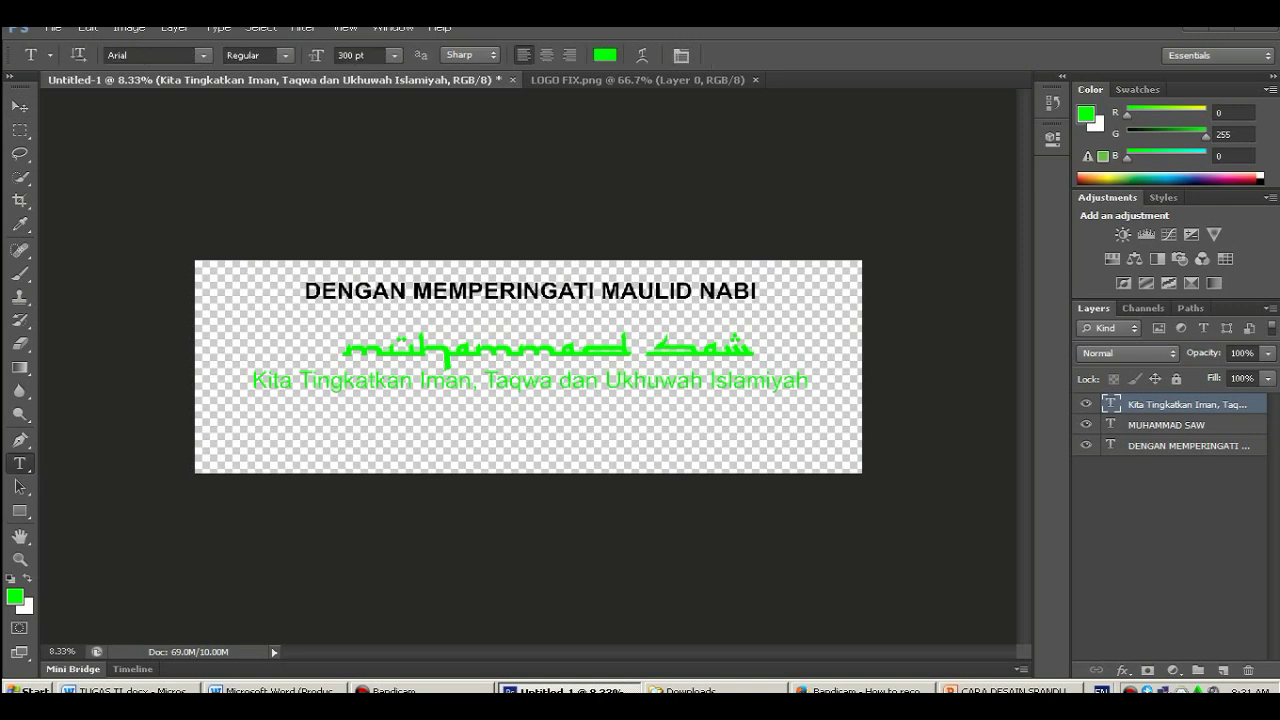
pyautogui.click(604, 55)
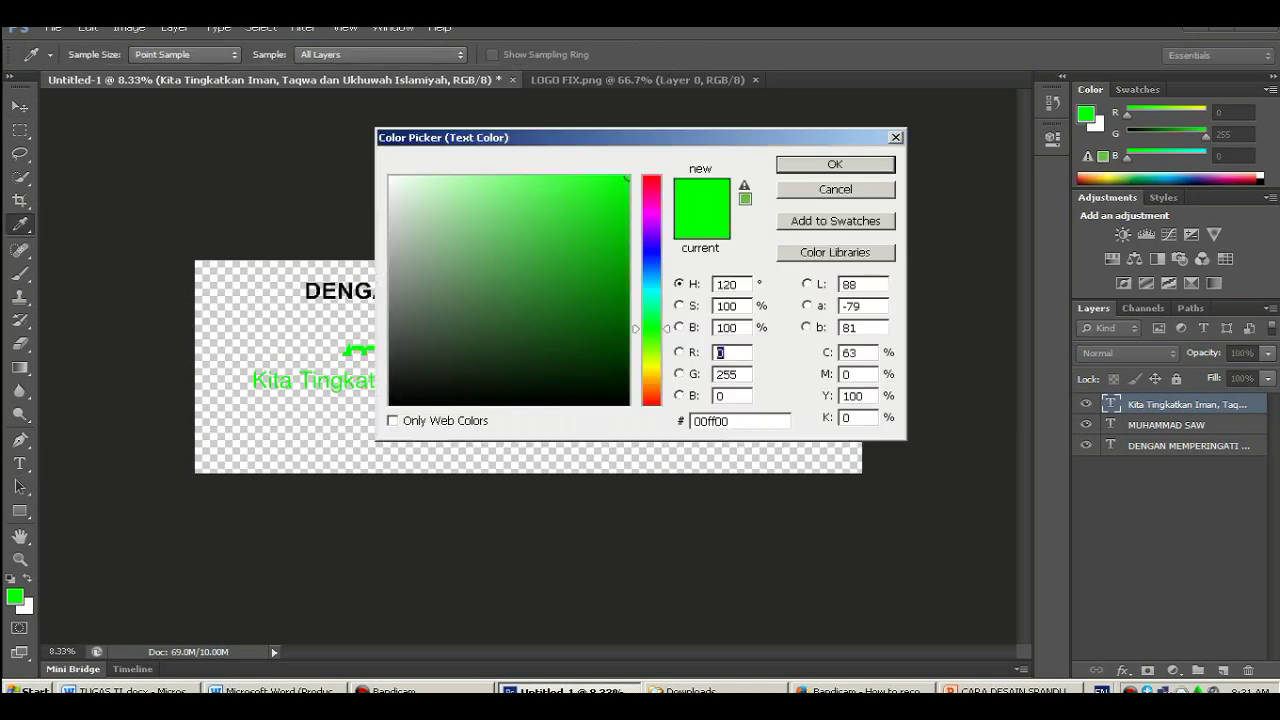
pyautogui.click(392, 404)
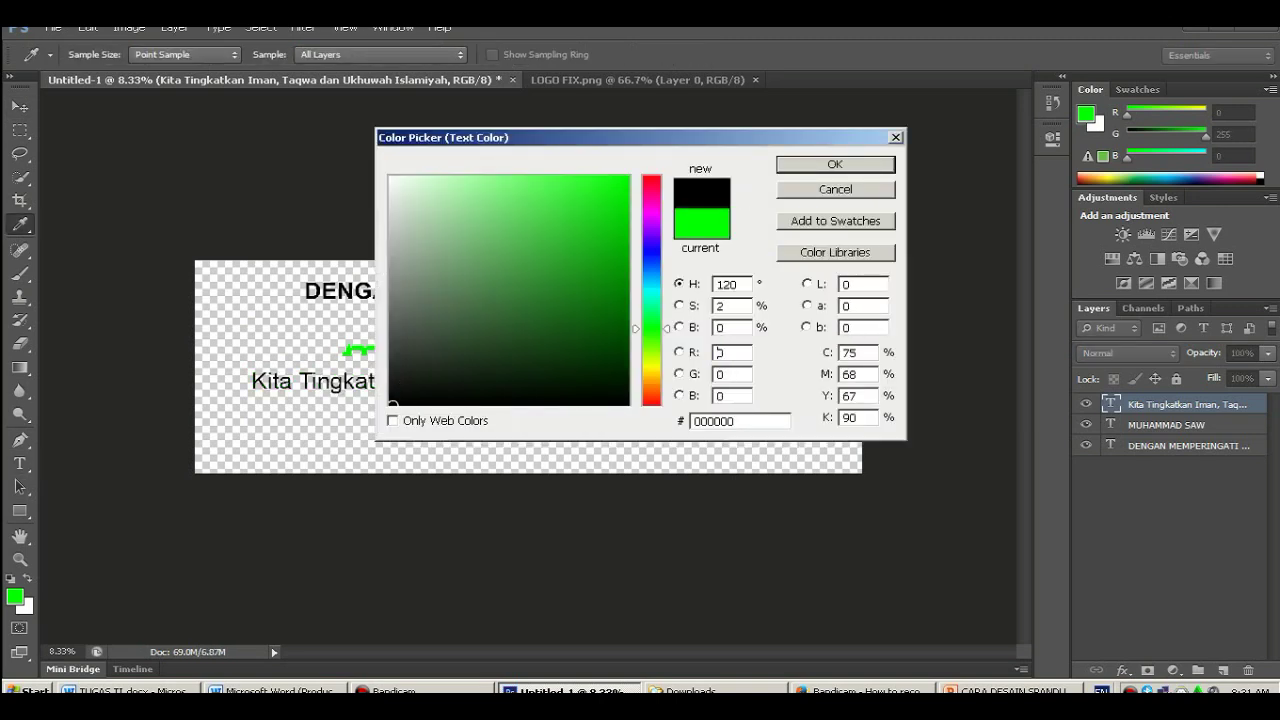
pyautogui.click(835, 164)
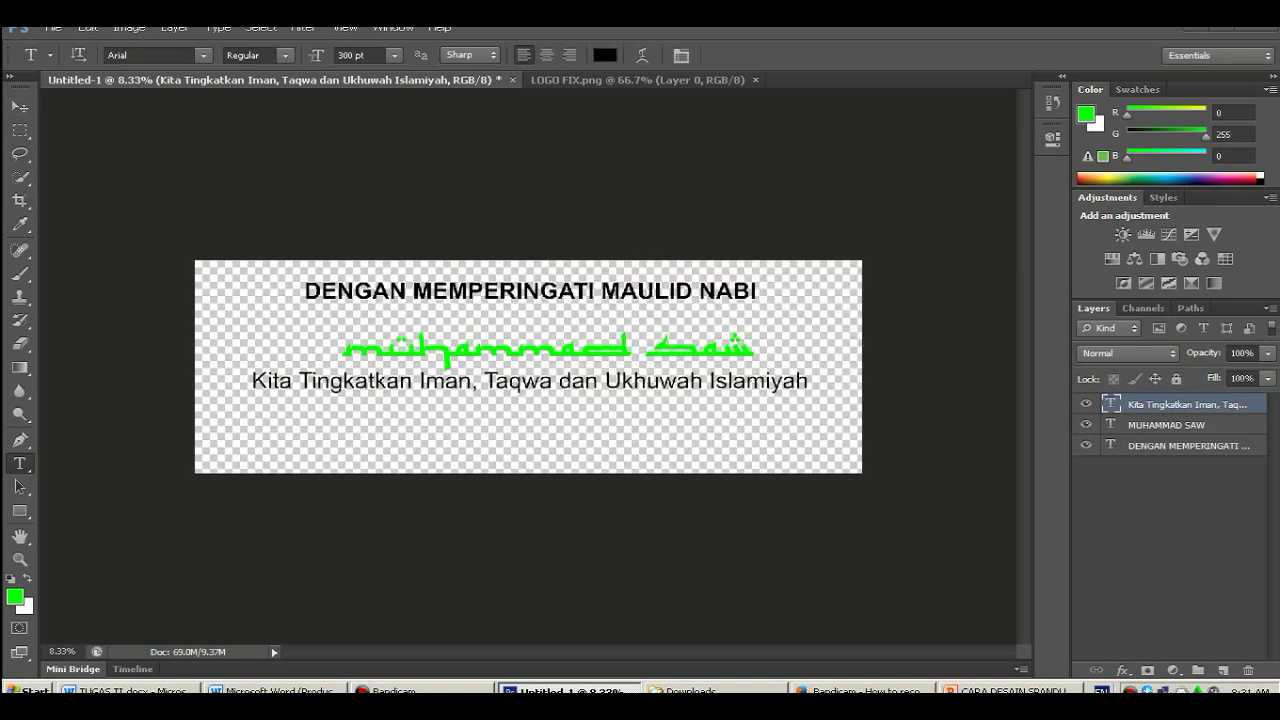
# Nudge the DENGAN MEMPERINGATI title down slightly.
pyautogui.doubleClick(1110, 445)
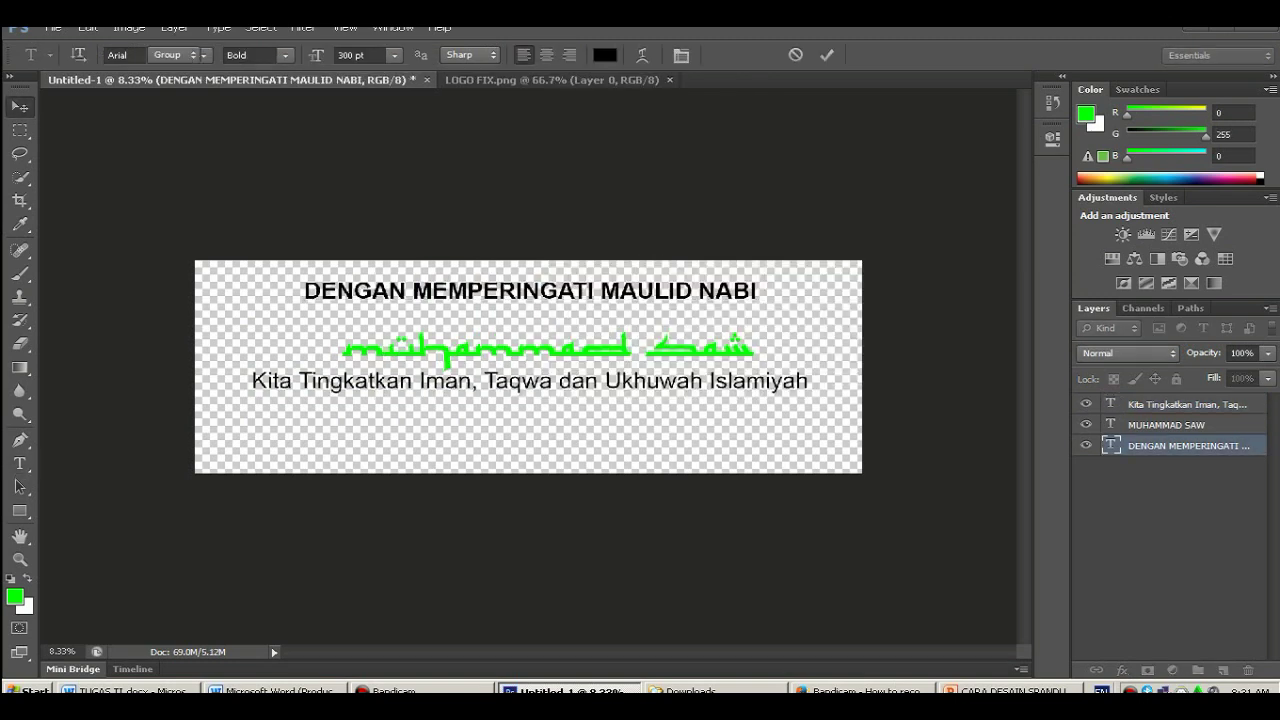
pyautogui.click(20, 106)
pyautogui.moveTo(530, 290); pyautogui.dragTo(530, 298)
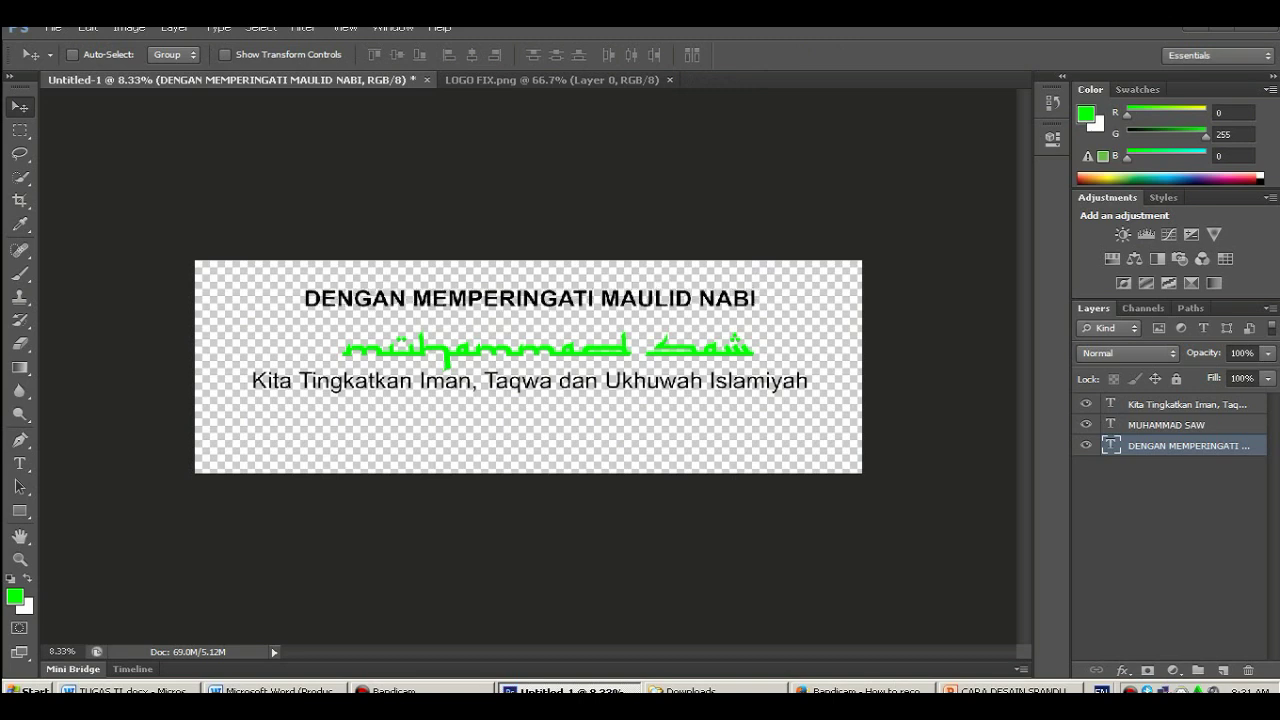
# Apply a bevel-and-drop-shadow style preset to the title and add Inner Shadow.
pyautogui.rightClick(1126, 445)
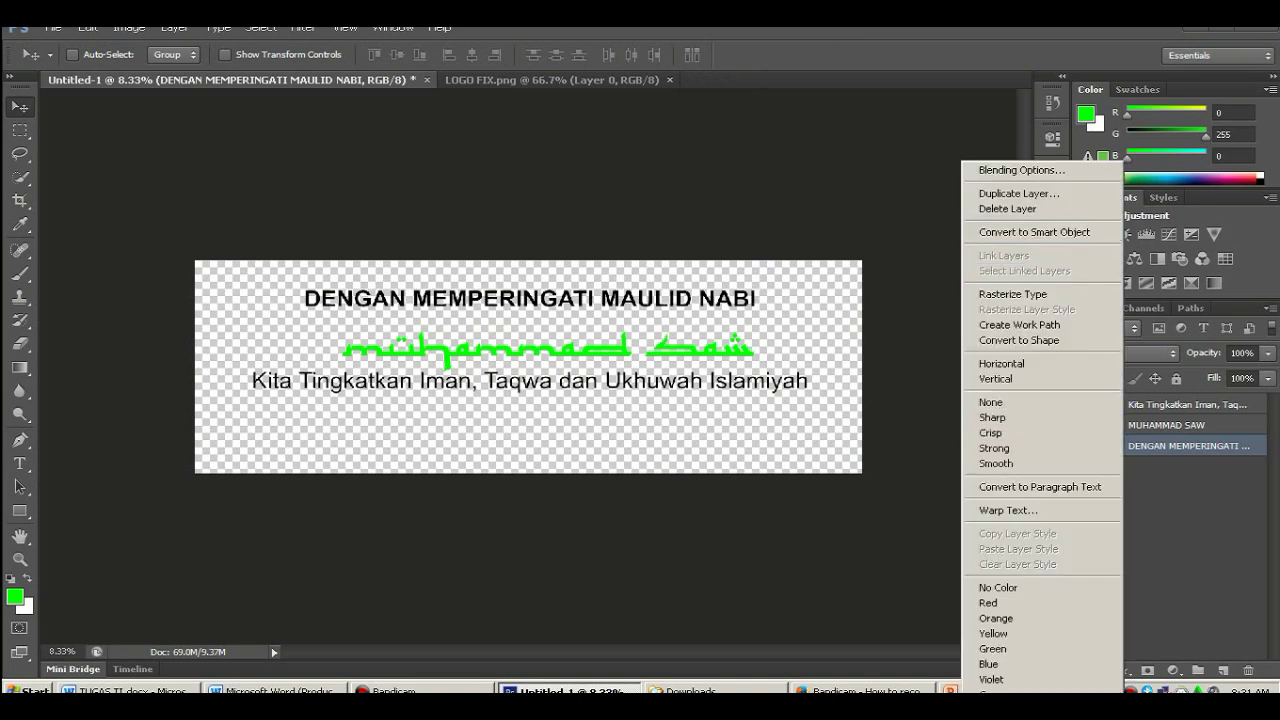
pyautogui.click(1020, 170)
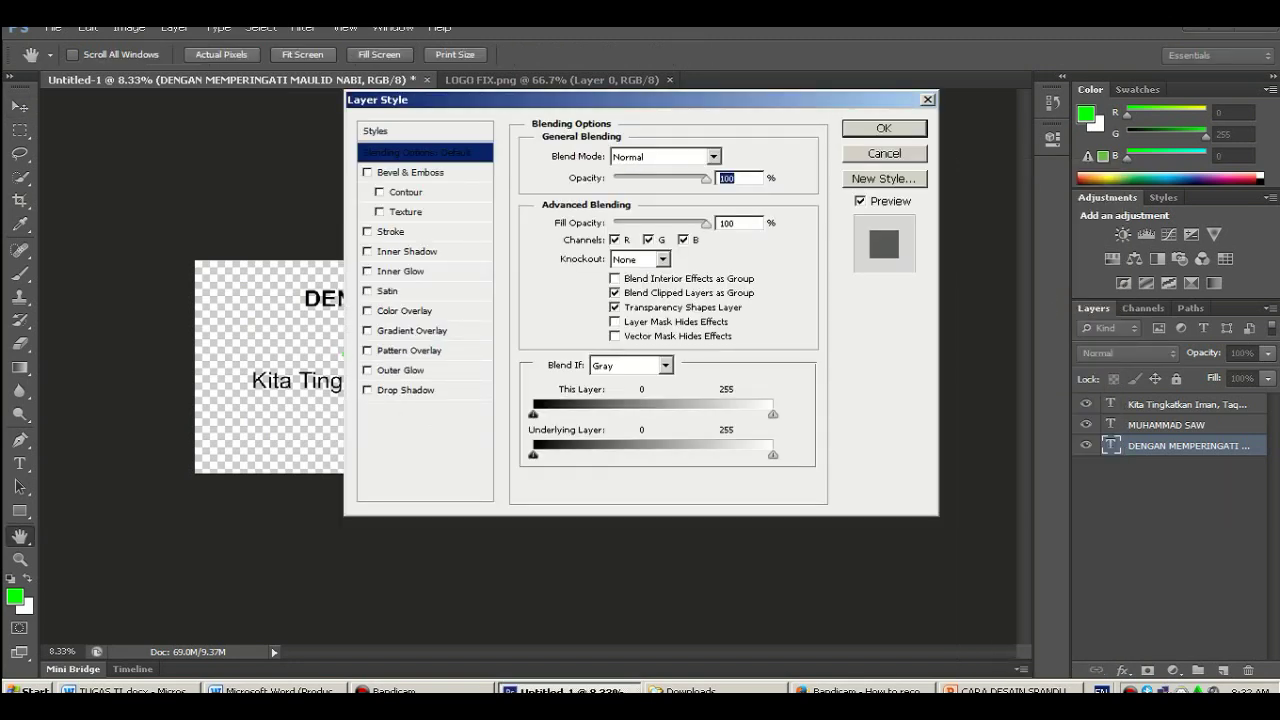
pyautogui.click(374, 130)
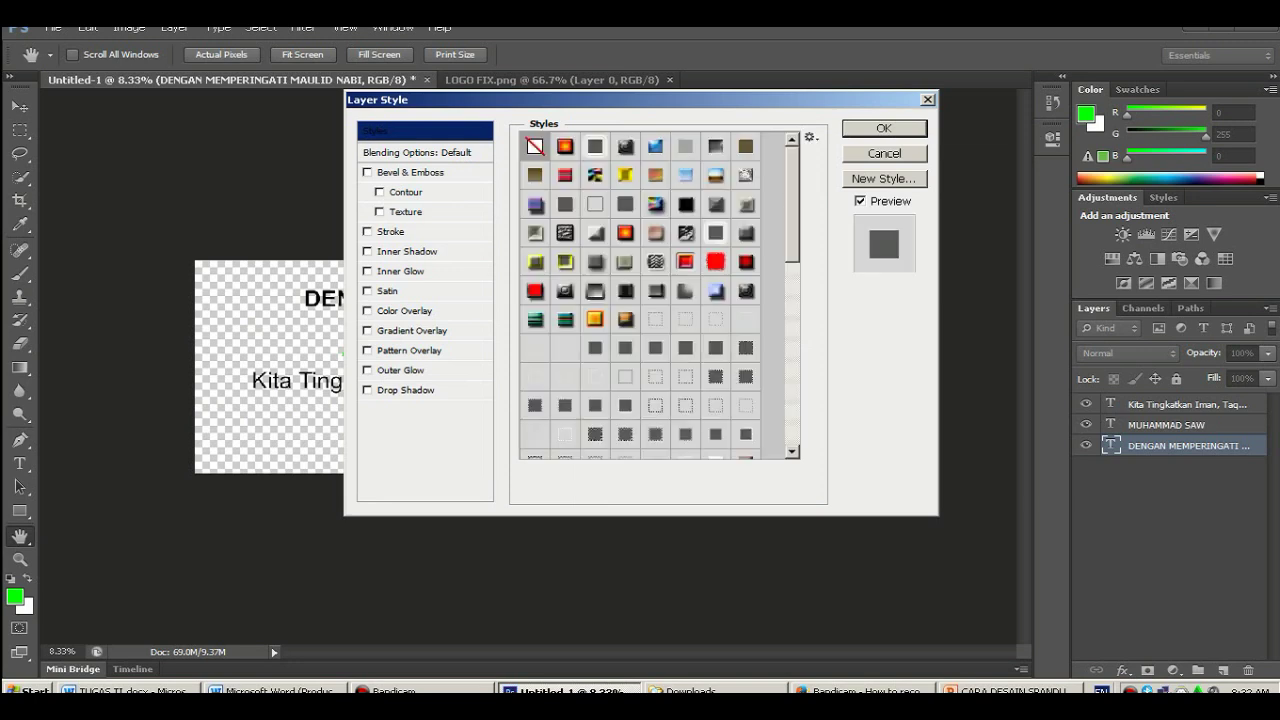
pyautogui.scroll(-1, 660, 296)
pyautogui.scroll(-1, 660, 296)
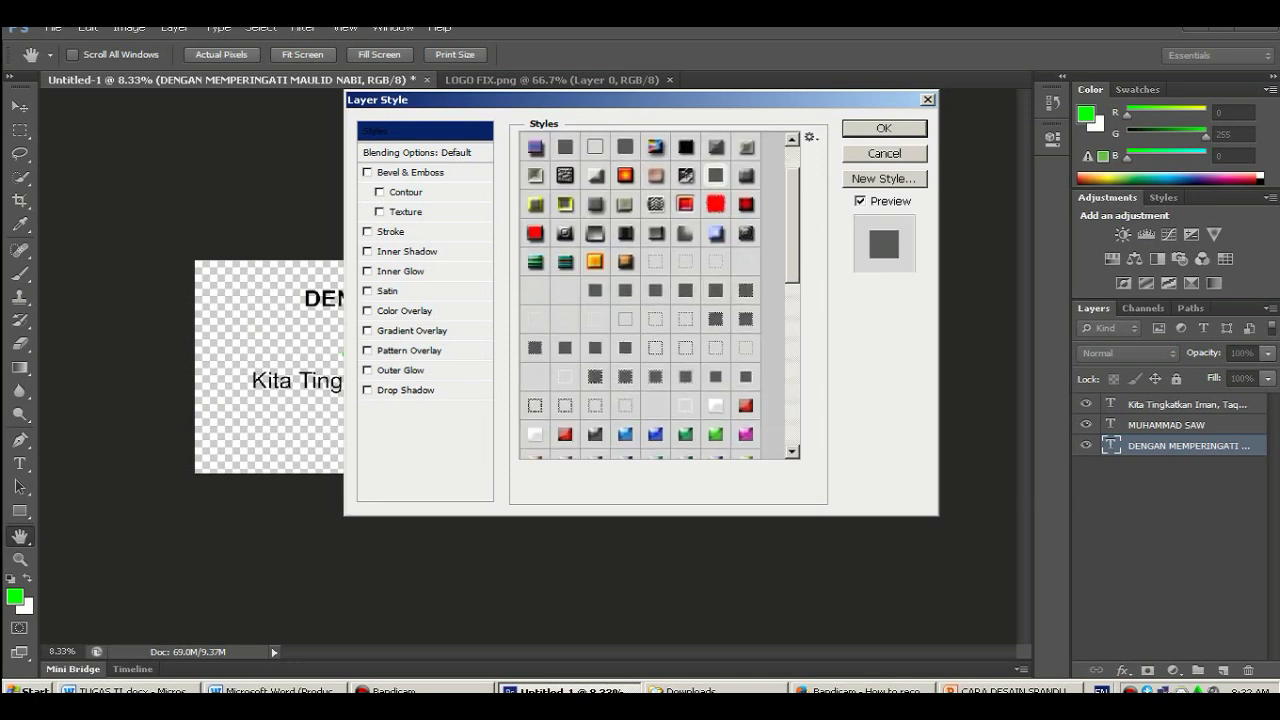
pyautogui.click(716, 175)
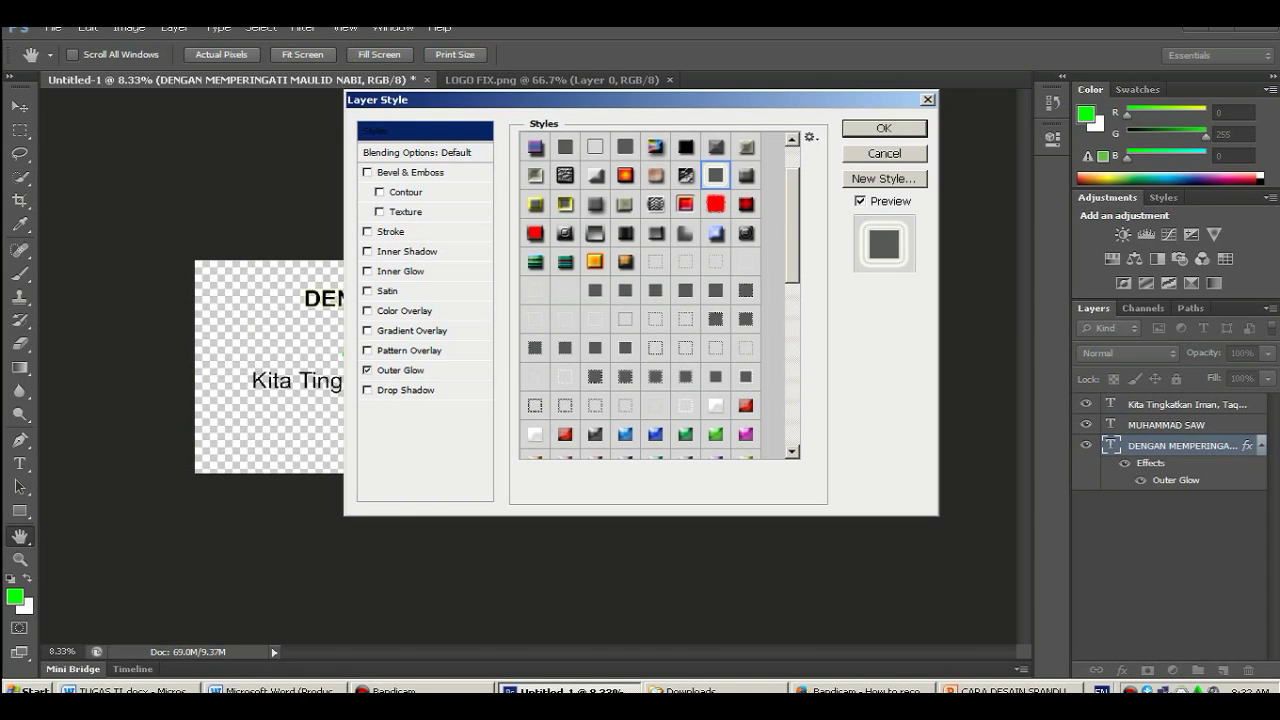
pyautogui.scroll(2, 660, 296)
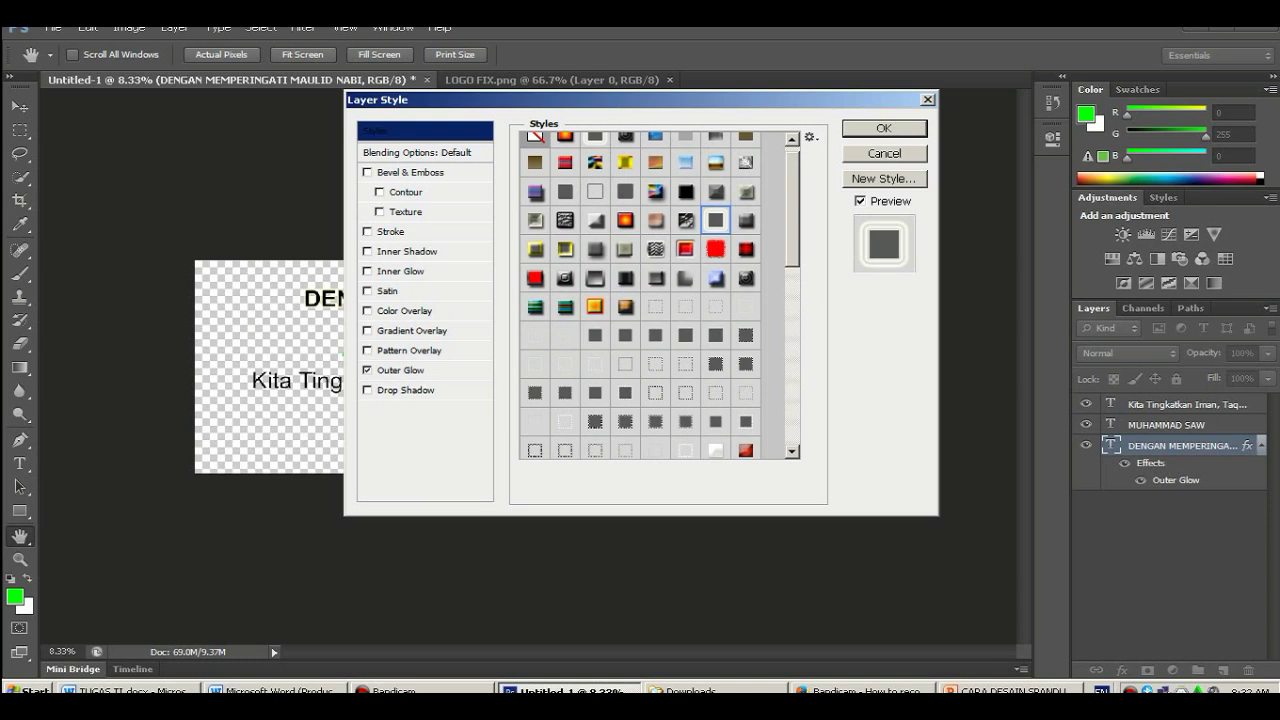
pyautogui.click(716, 191)
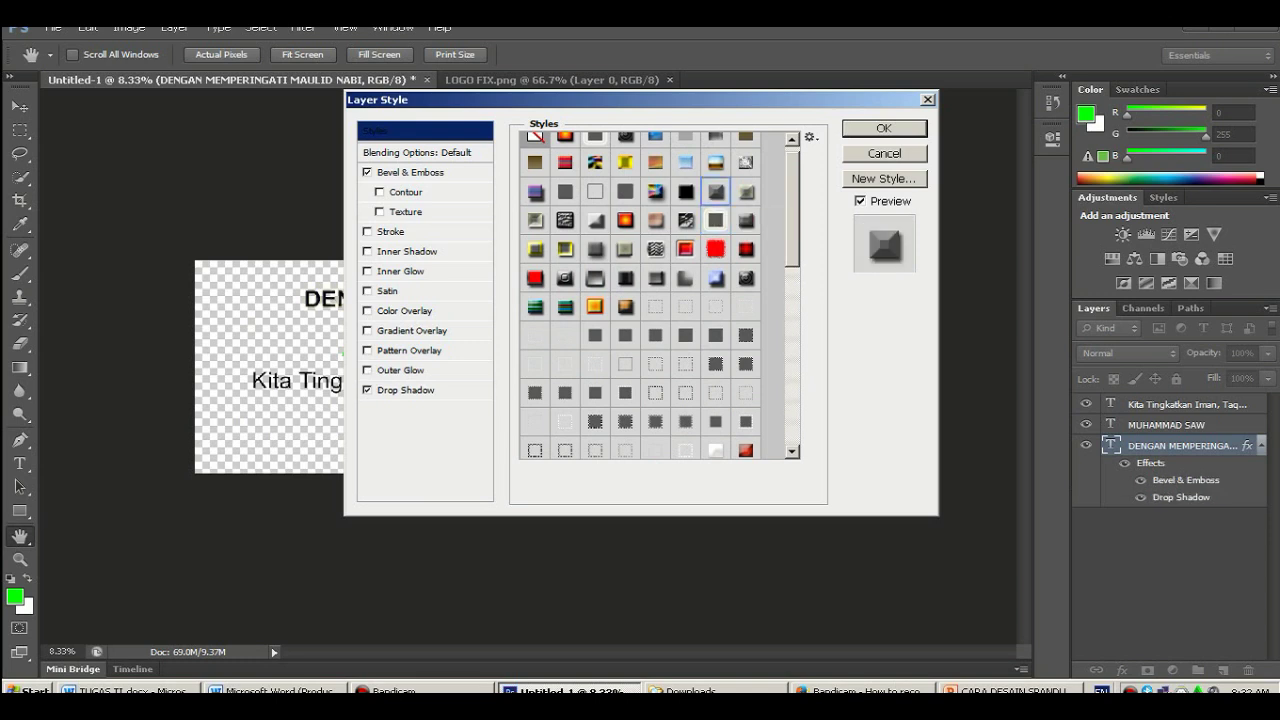
pyautogui.click(400, 251)
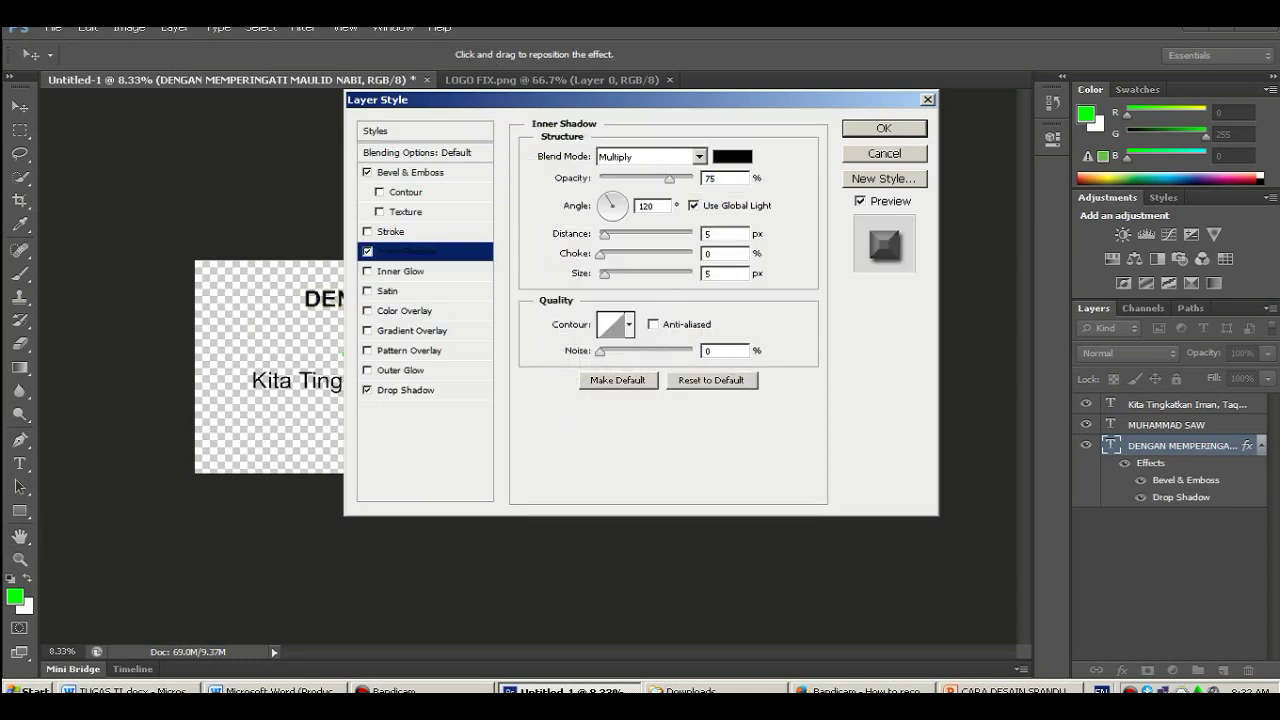
pyautogui.click(884, 128)
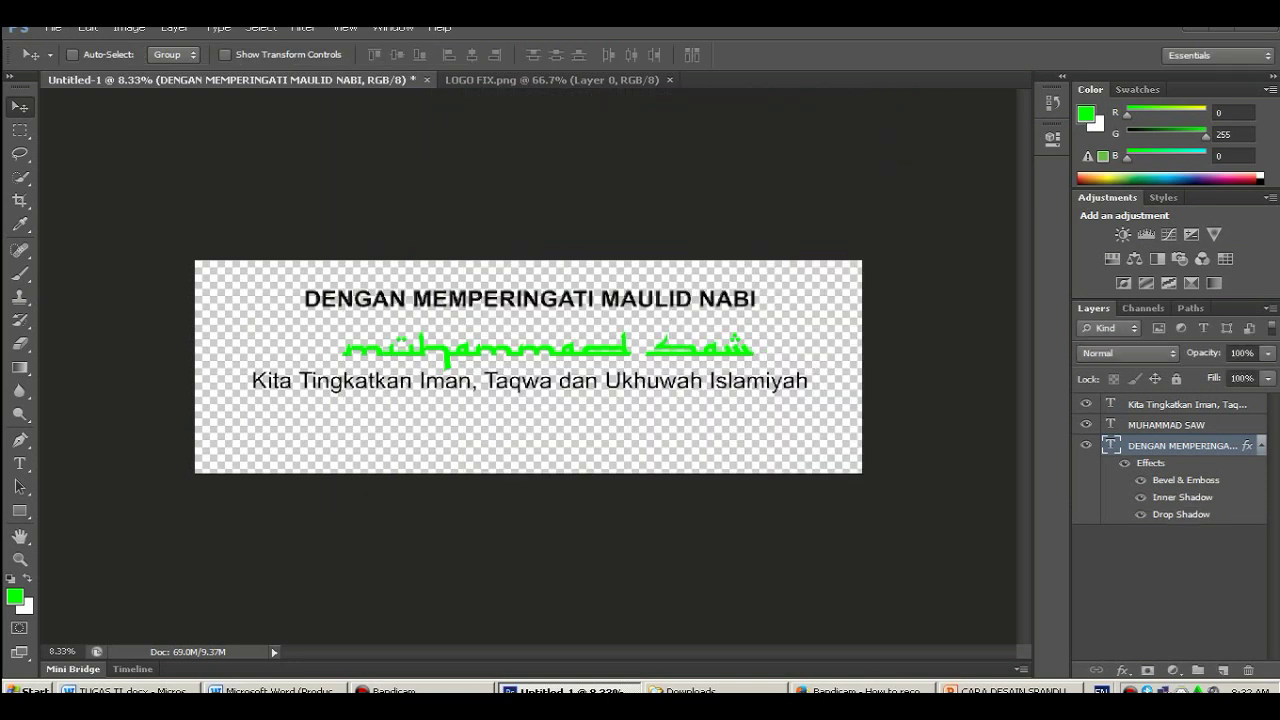
# Open Allah-hd-islamic-background.jpg from the Desktop, browsing the Open dialog in thumbnail view.
pyautogui.hotkey('shift', 'w')
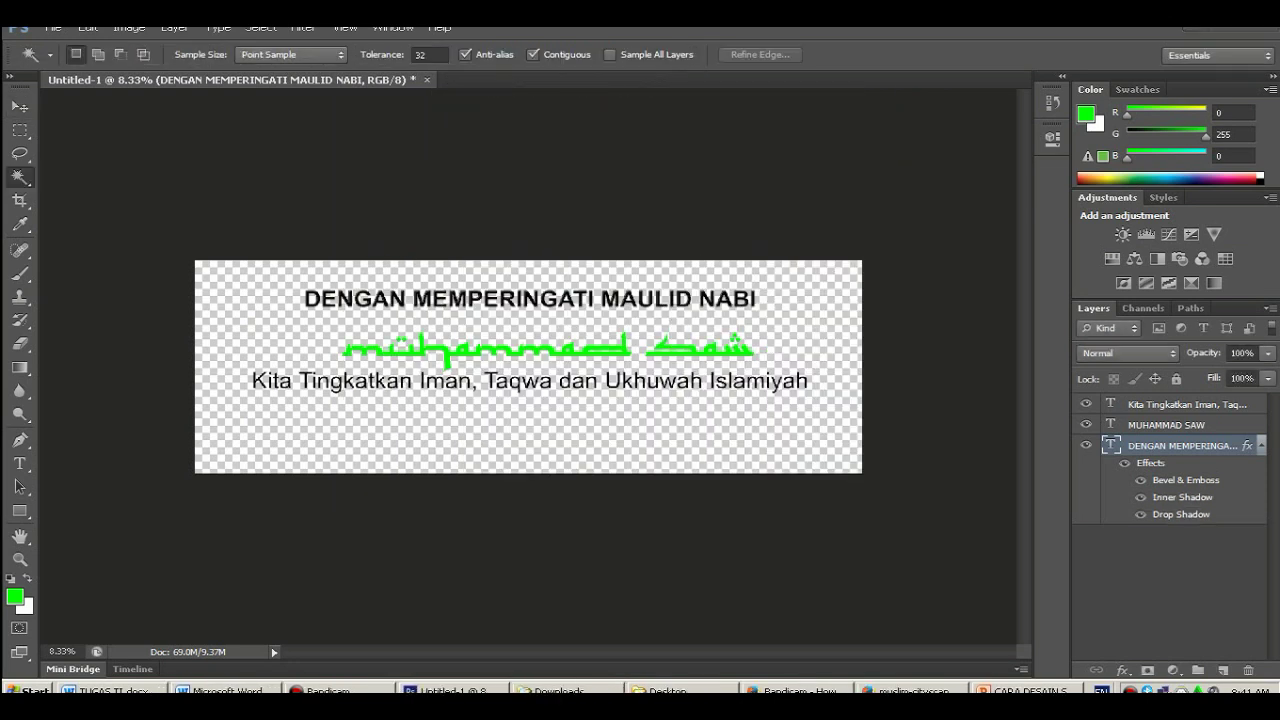
pyautogui.click(28, 54)
pyautogui.click(70, 54)
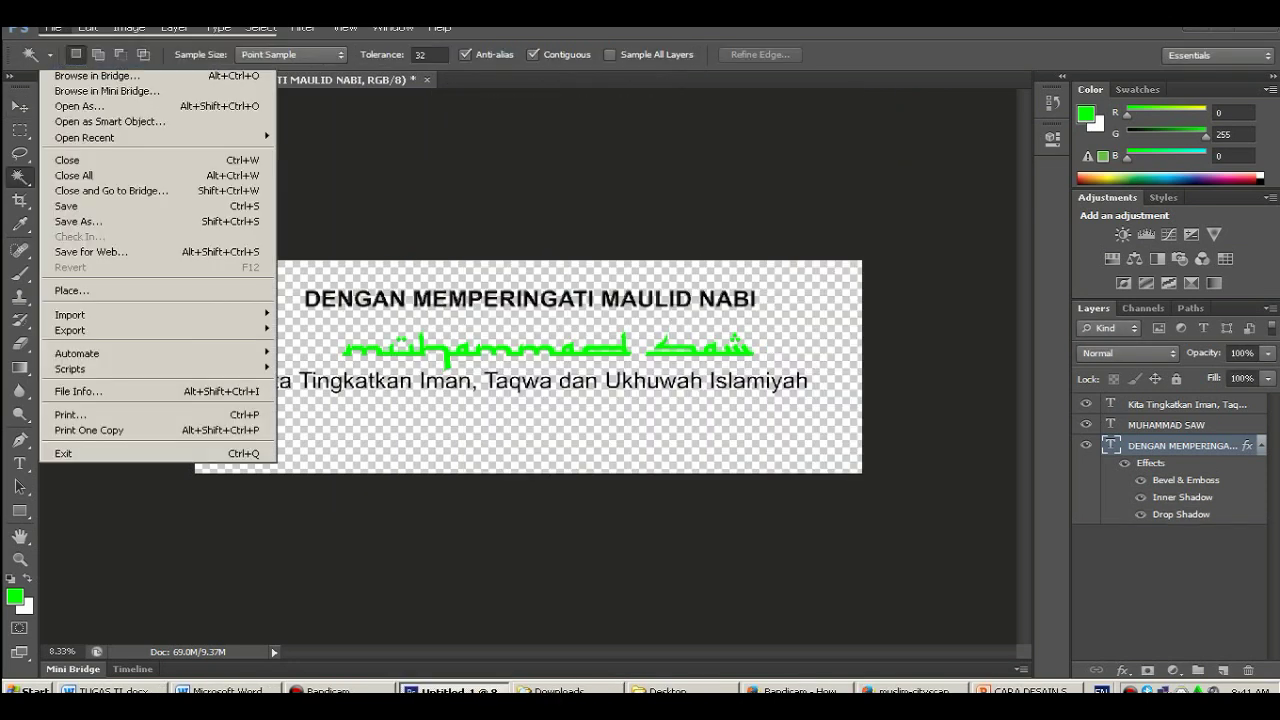
pyautogui.click(822, 142)
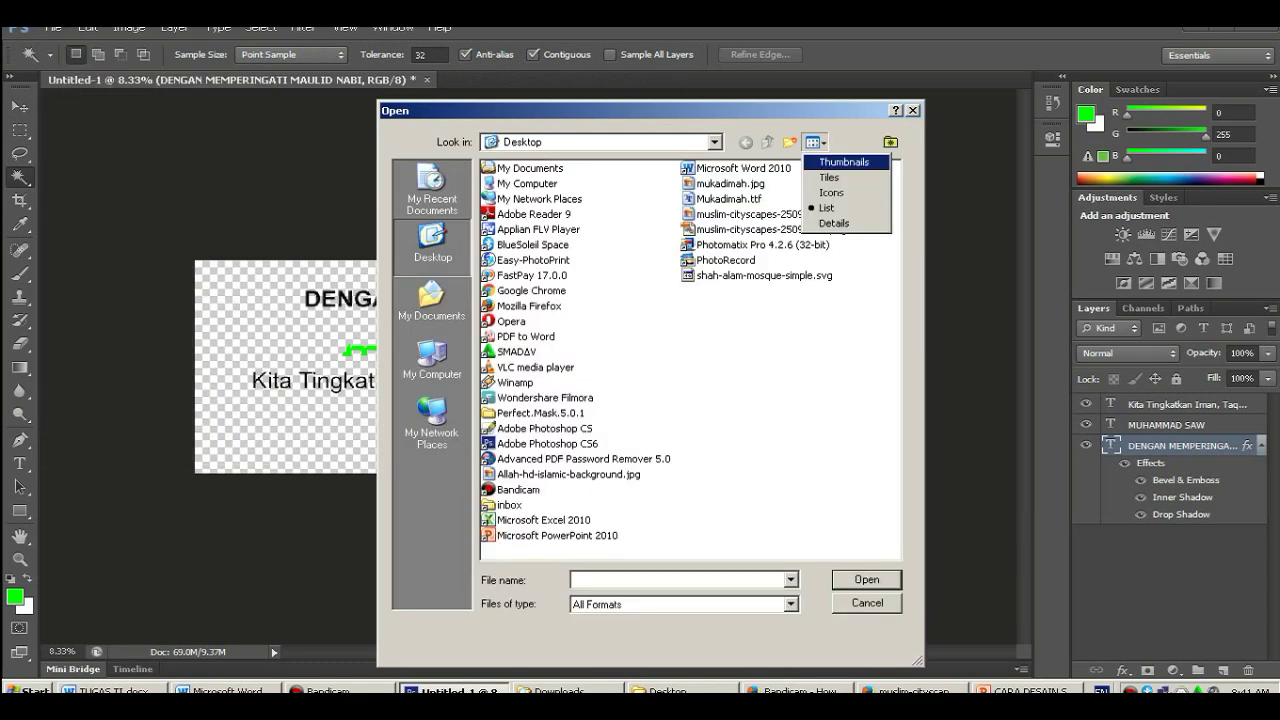
pyautogui.click(832, 160)
pyautogui.scroll(-3, 690, 360)
pyautogui.scroll(-10, 690, 360)
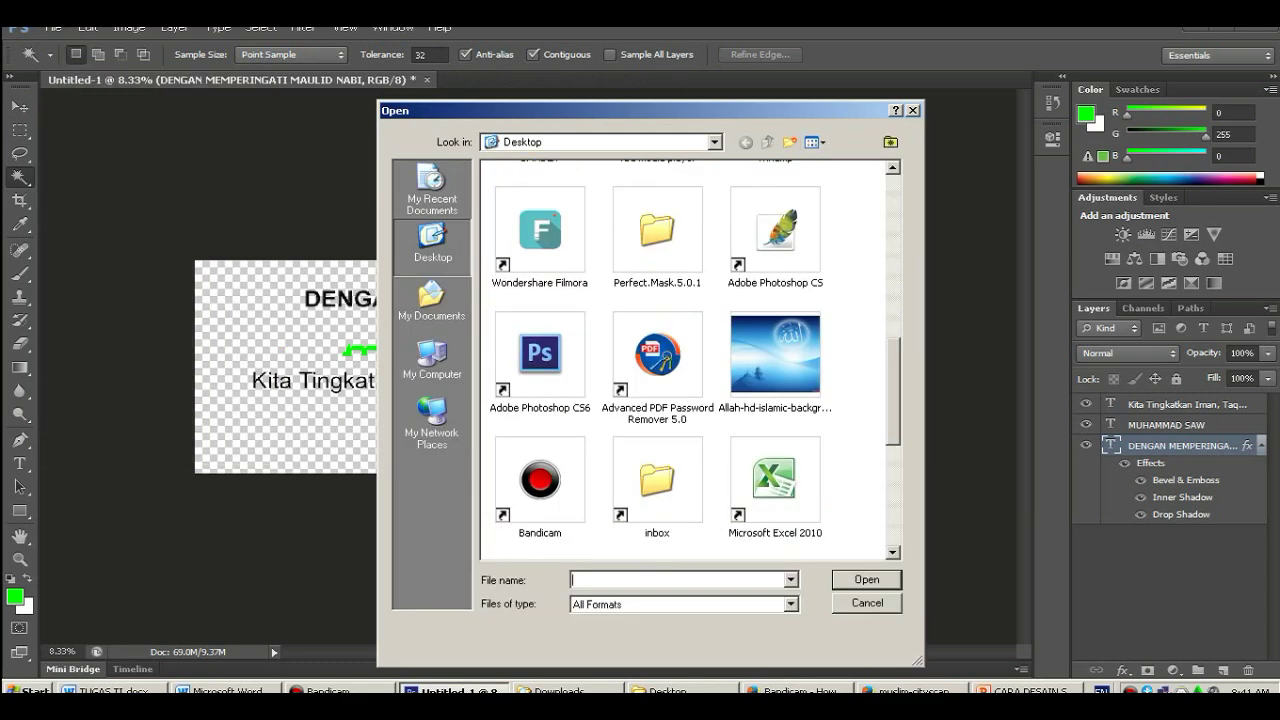
pyautogui.scroll(-1, 690, 360)
pyautogui.click(775, 313)
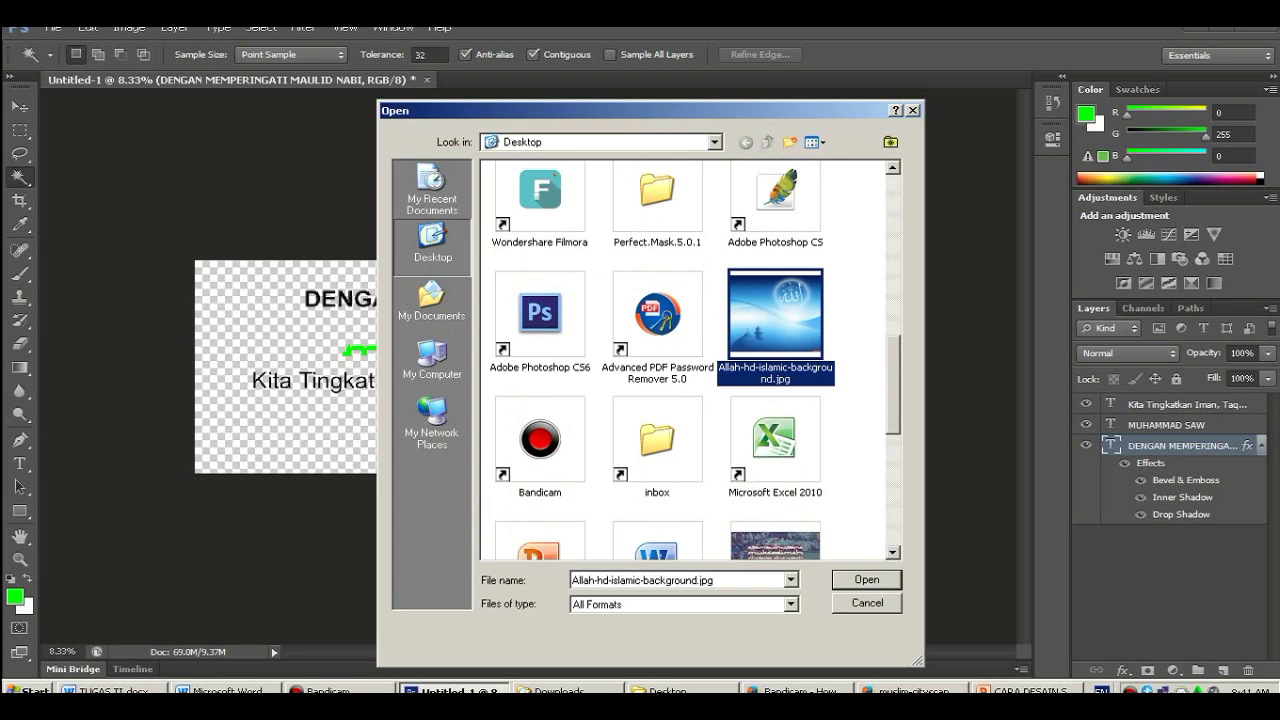
pyautogui.doubleClick(775, 313)
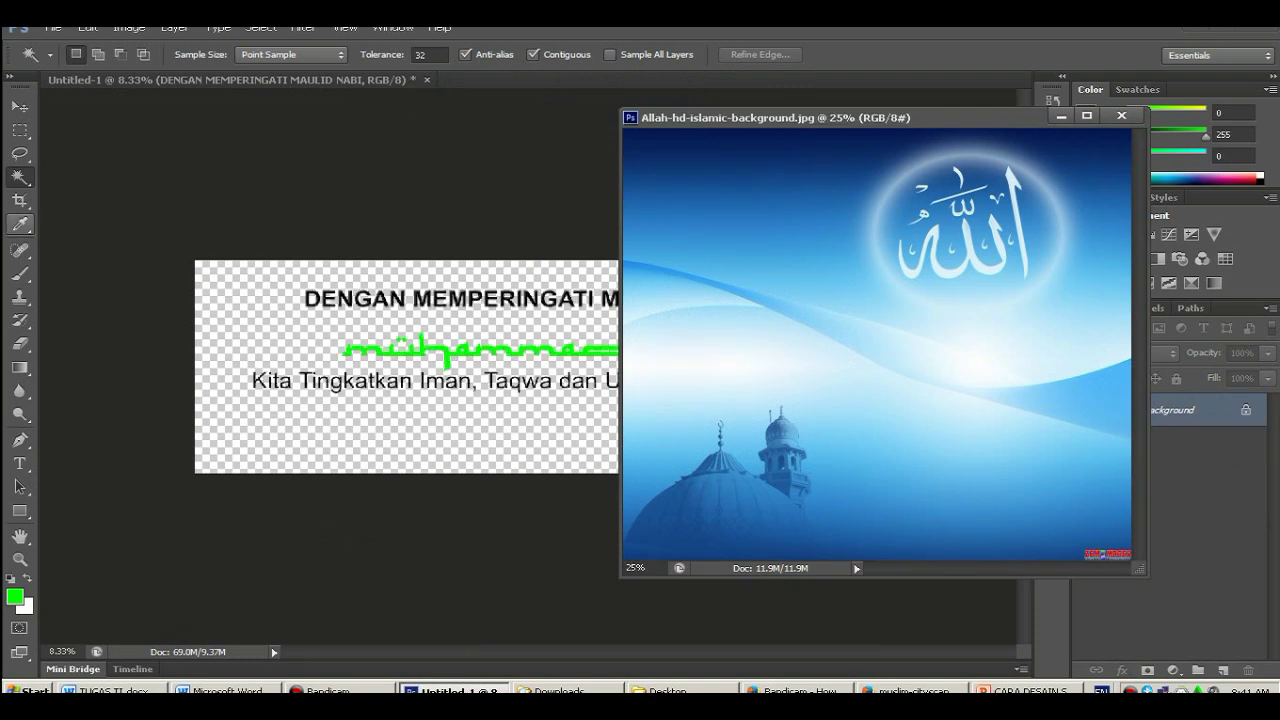
# Crop the blue background photo, trimming the top to leave a wide strip of mosque domes.
pyautogui.click(19, 199)
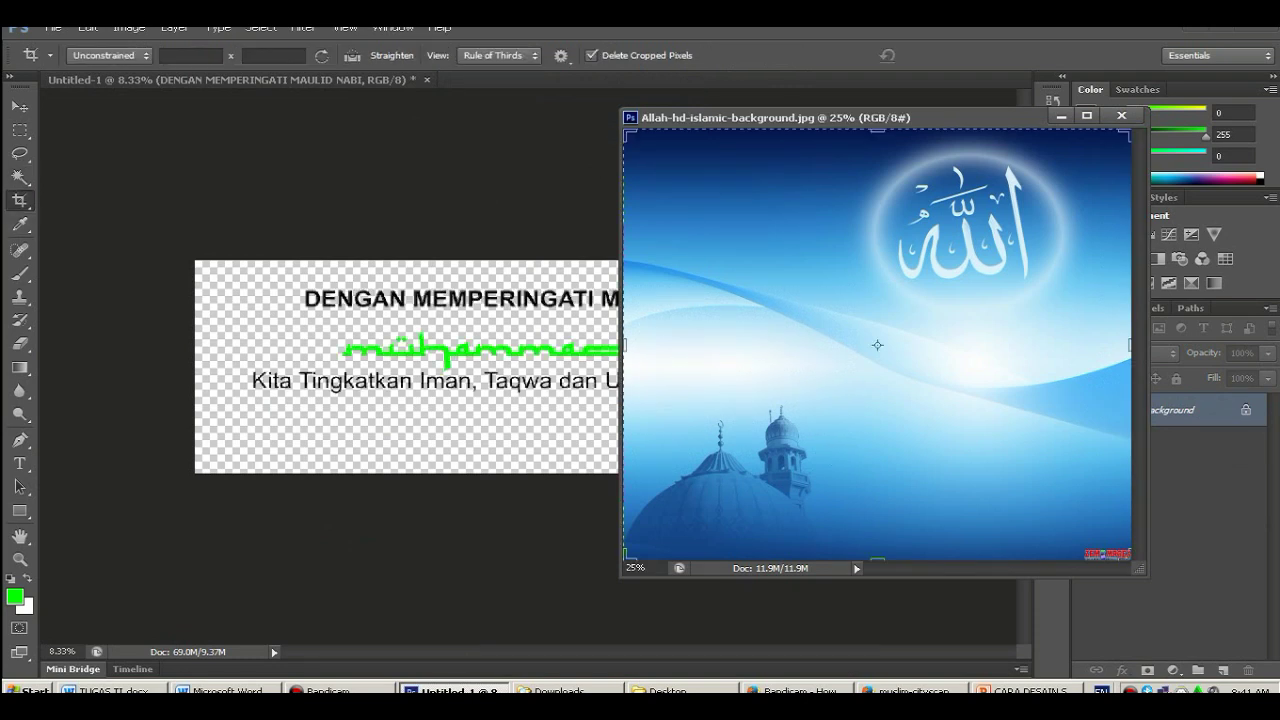
pyautogui.moveTo(877, 130); pyautogui.dragTo(877, 330)
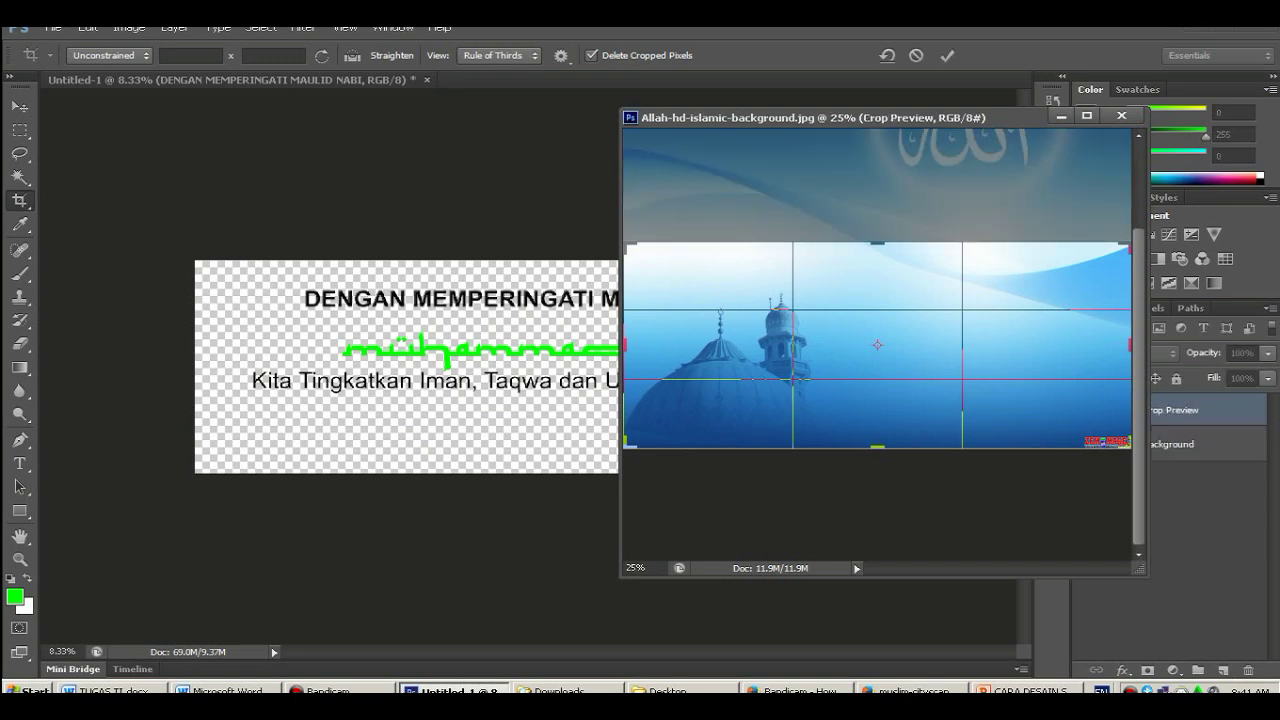
pyautogui.moveTo(794, 378); pyautogui.dragTo(794, 380)
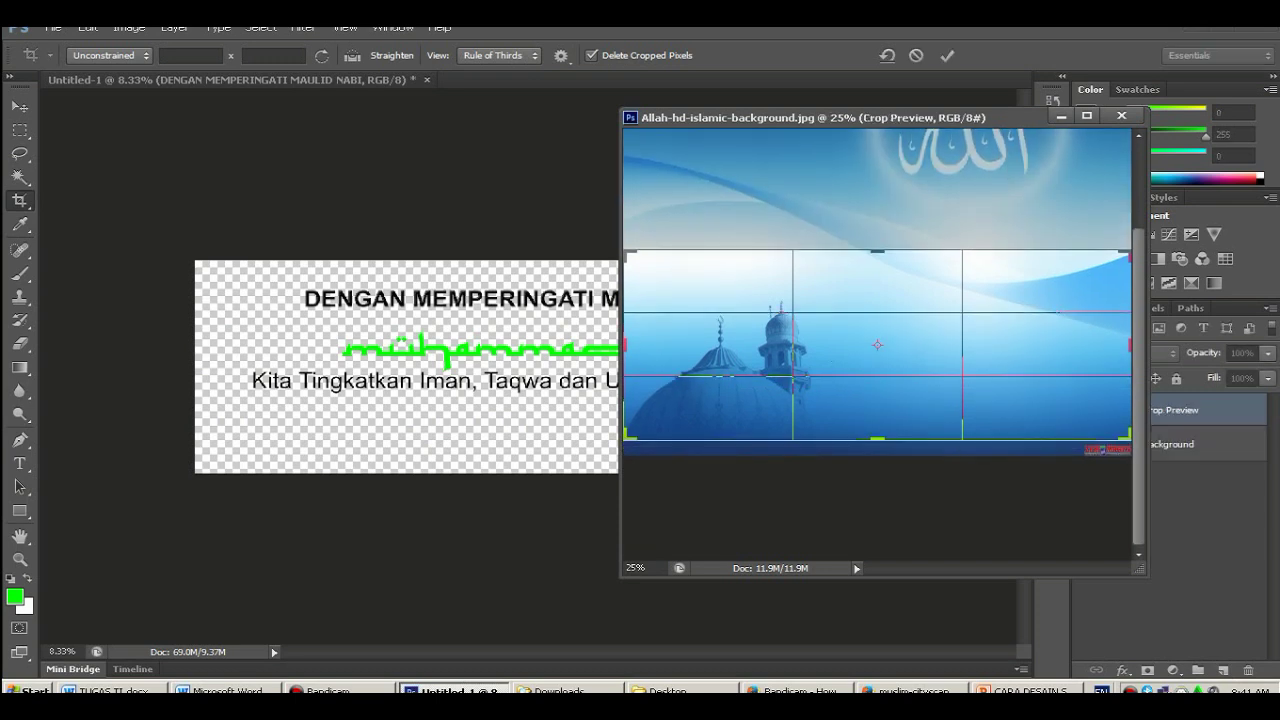
pyautogui.press('Return')
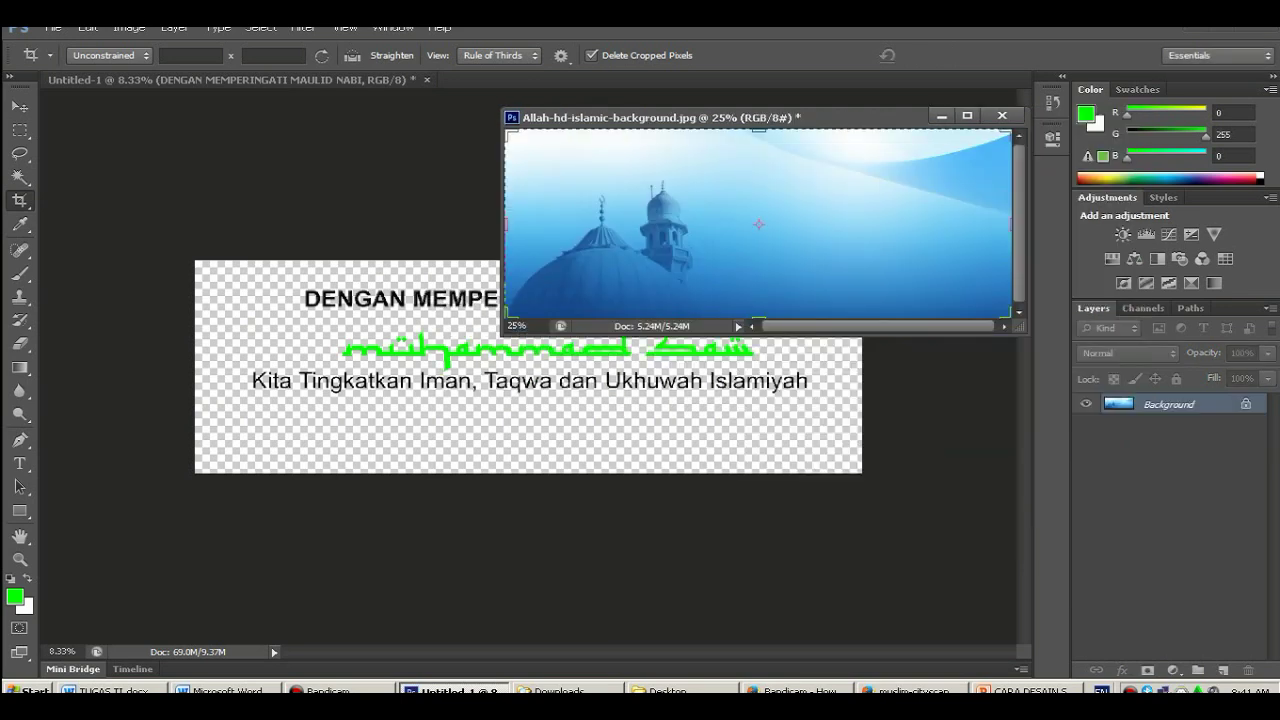
# Drag the cropped mosque background into the banner document and position it at the top-left.
pyautogui.press('v')
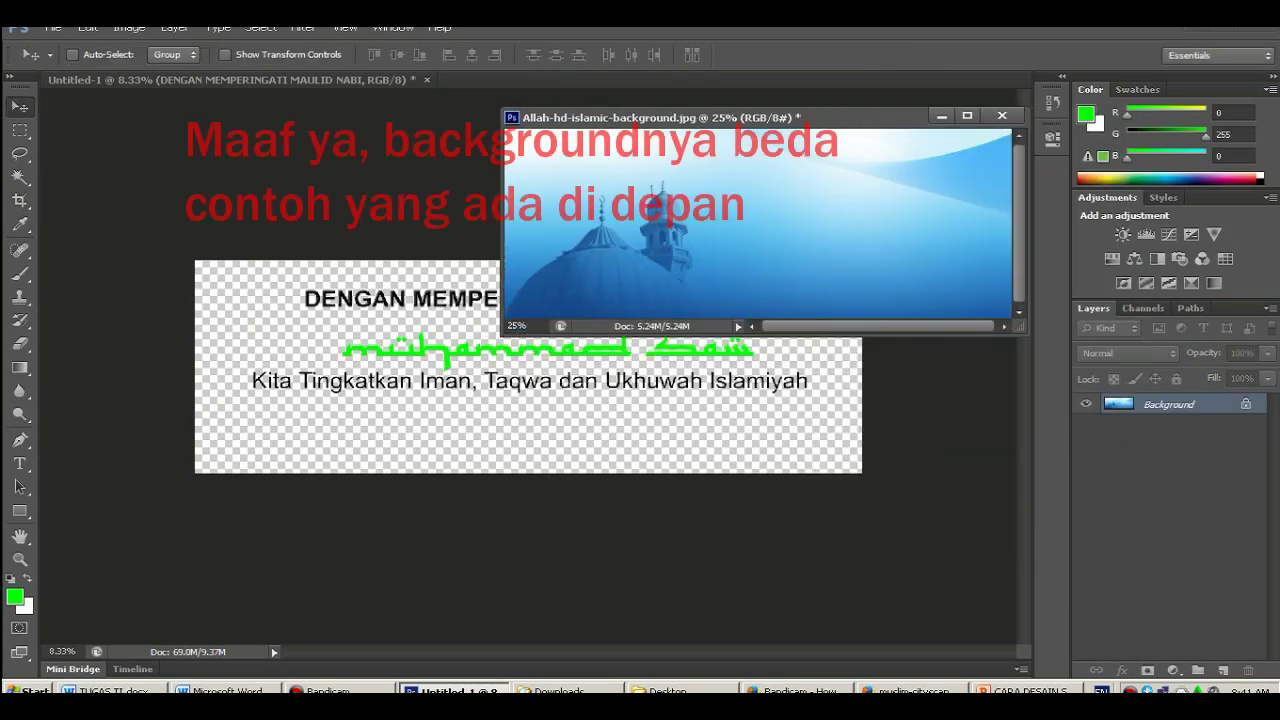
pyautogui.moveTo(700, 220); pyautogui.dragTo(352, 333)
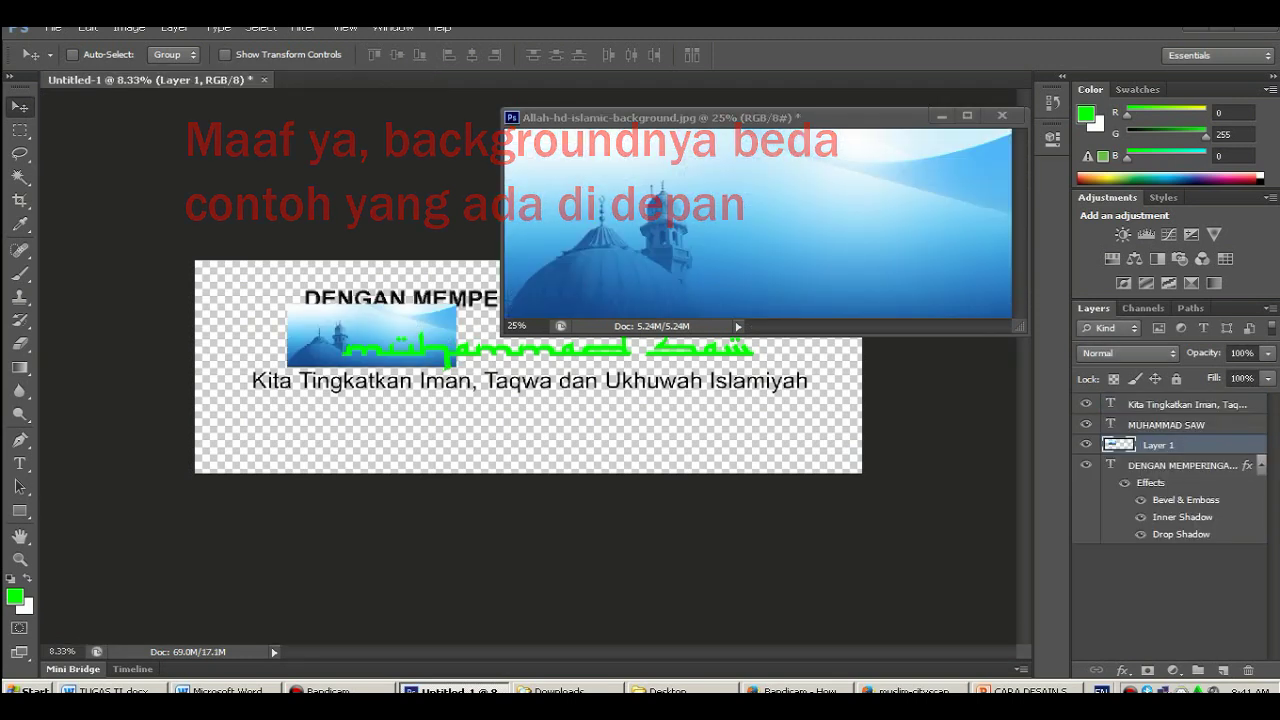
pyautogui.click(225, 54)
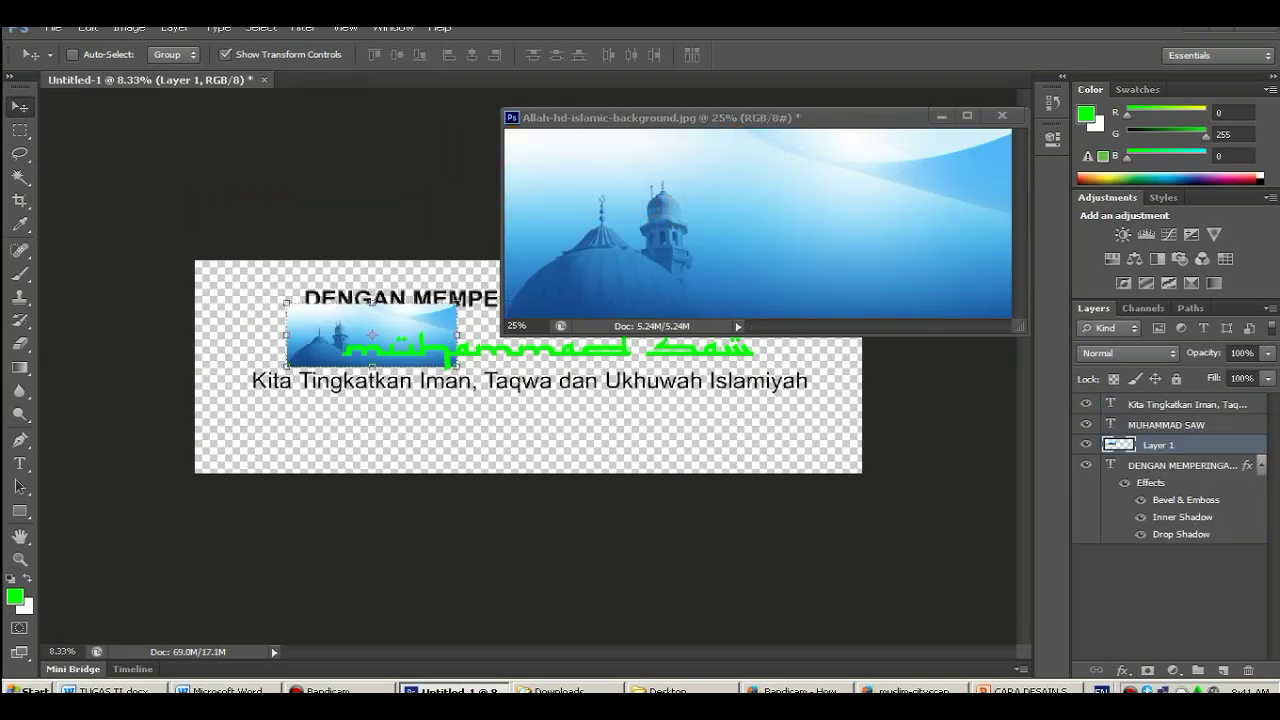
pyautogui.moveTo(372, 334); pyautogui.dragTo(280, 294)
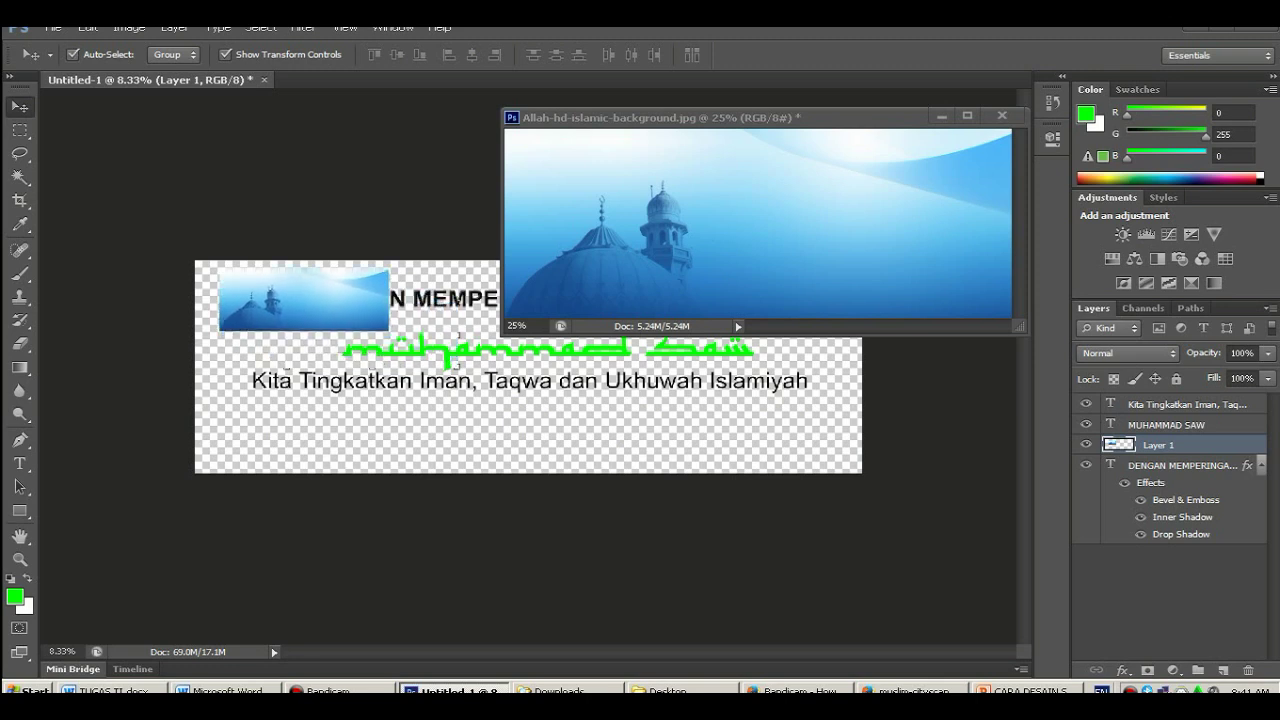
# Scale the background to fill the canvas, close the source photo unsaved, and send it below the titles.
pyautogui.hotkey('ctrl', 't')
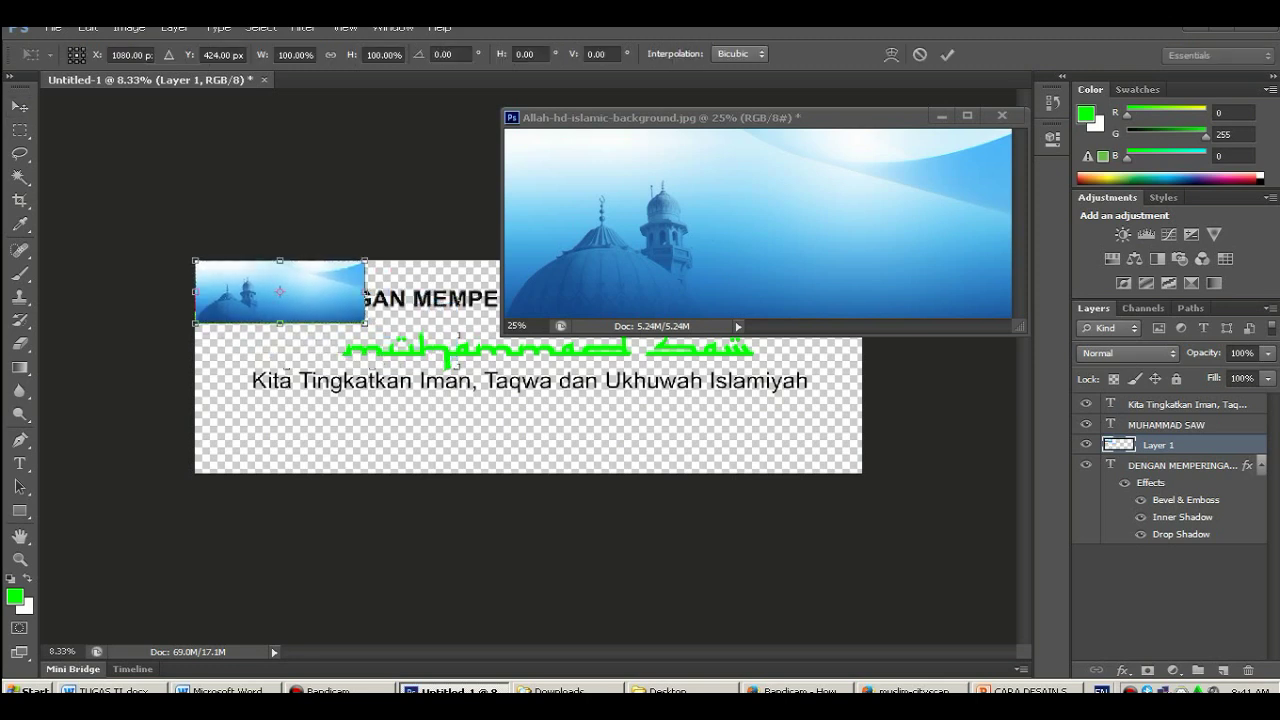
pyautogui.moveTo(365, 323); pyautogui.dragTo(762, 472)
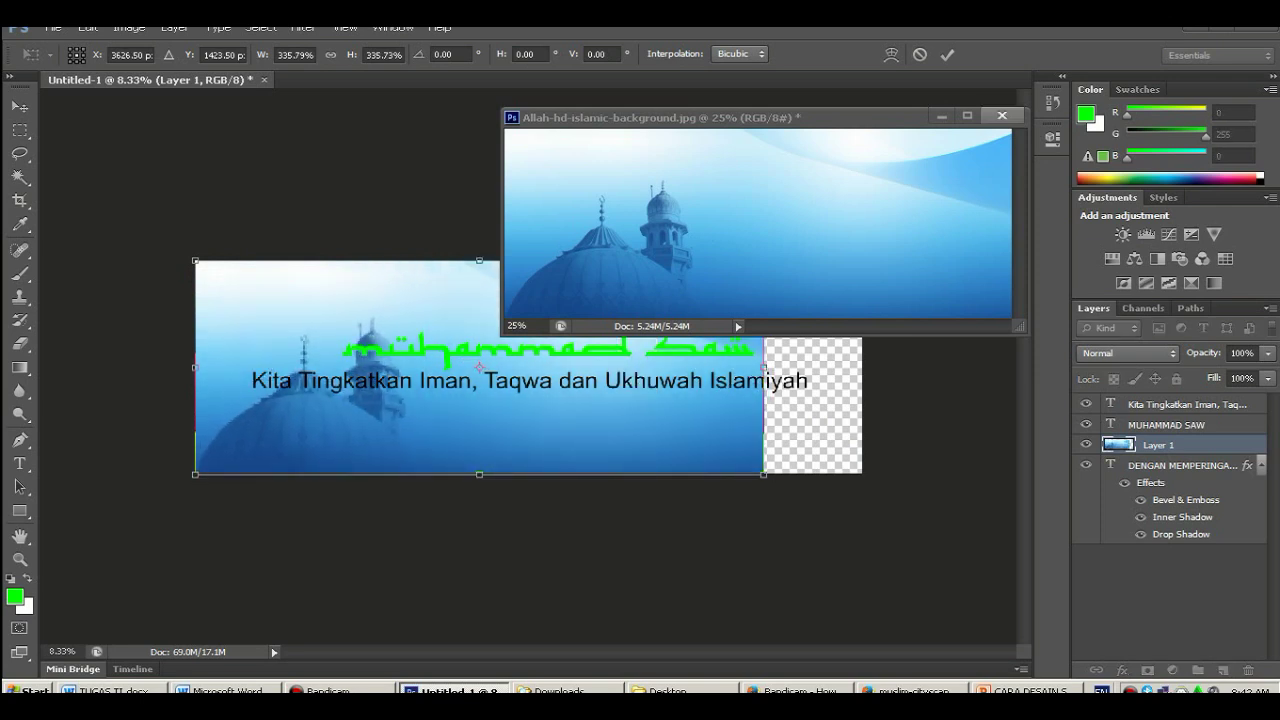
pyautogui.click(1001, 115)
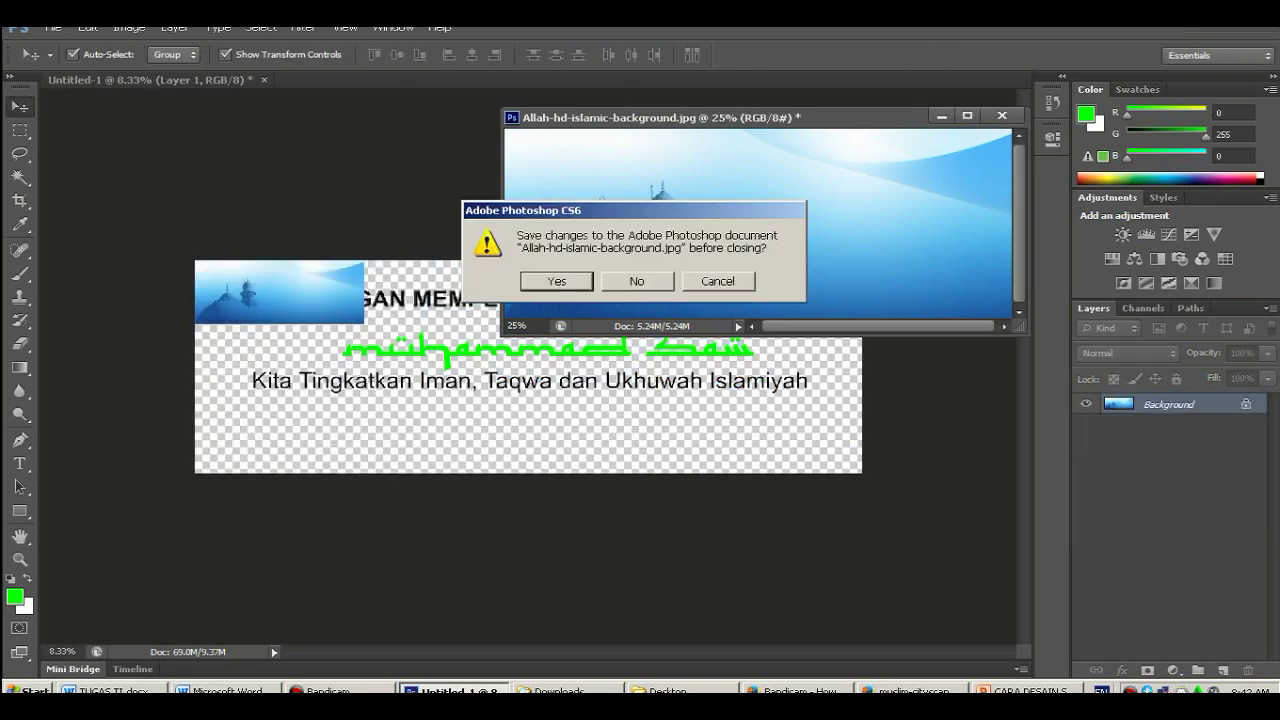
pyautogui.press('n')
pyautogui.moveTo(365, 323); pyautogui.dragTo(604, 473)
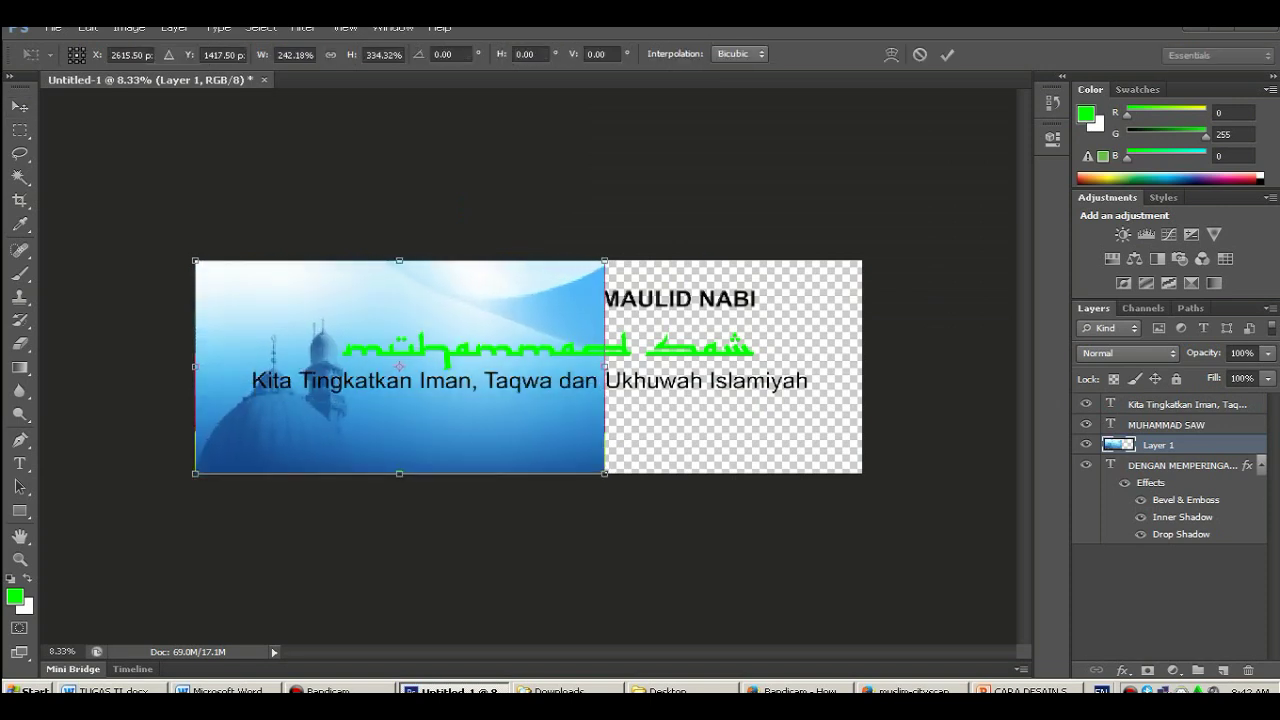
pyautogui.moveTo(604, 366); pyautogui.dragTo(862, 366)
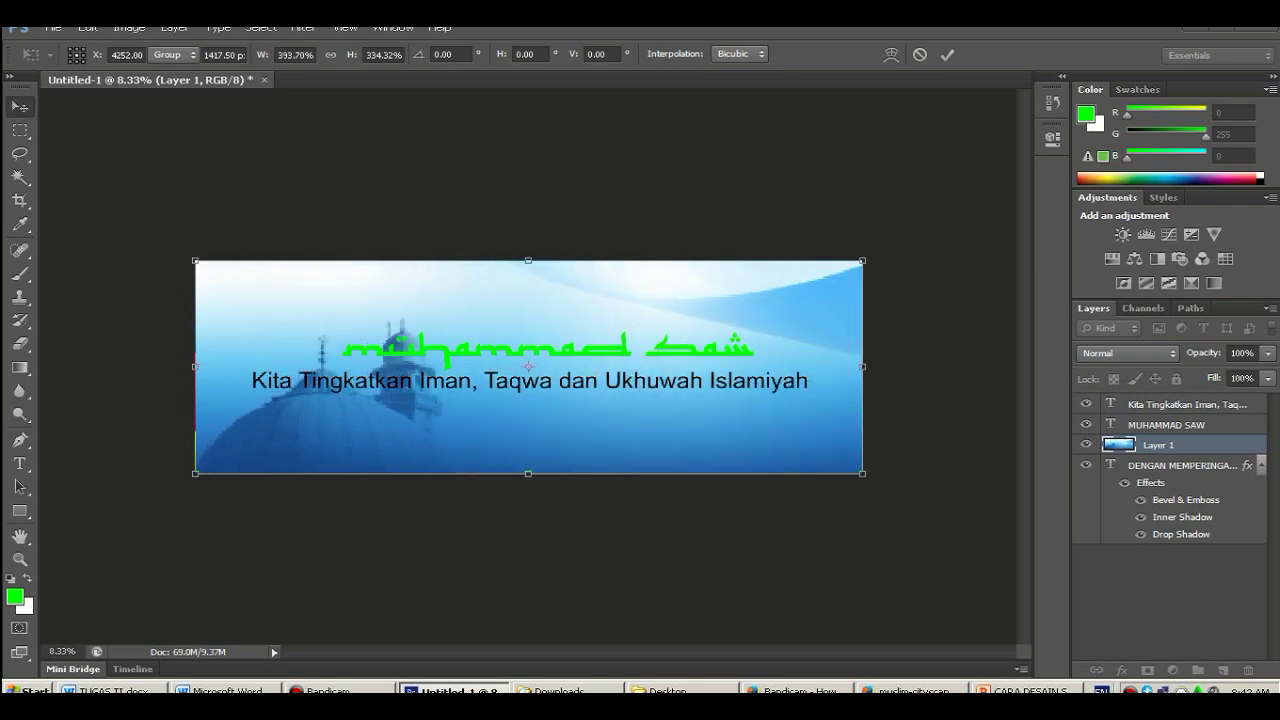
pyautogui.press('Return')
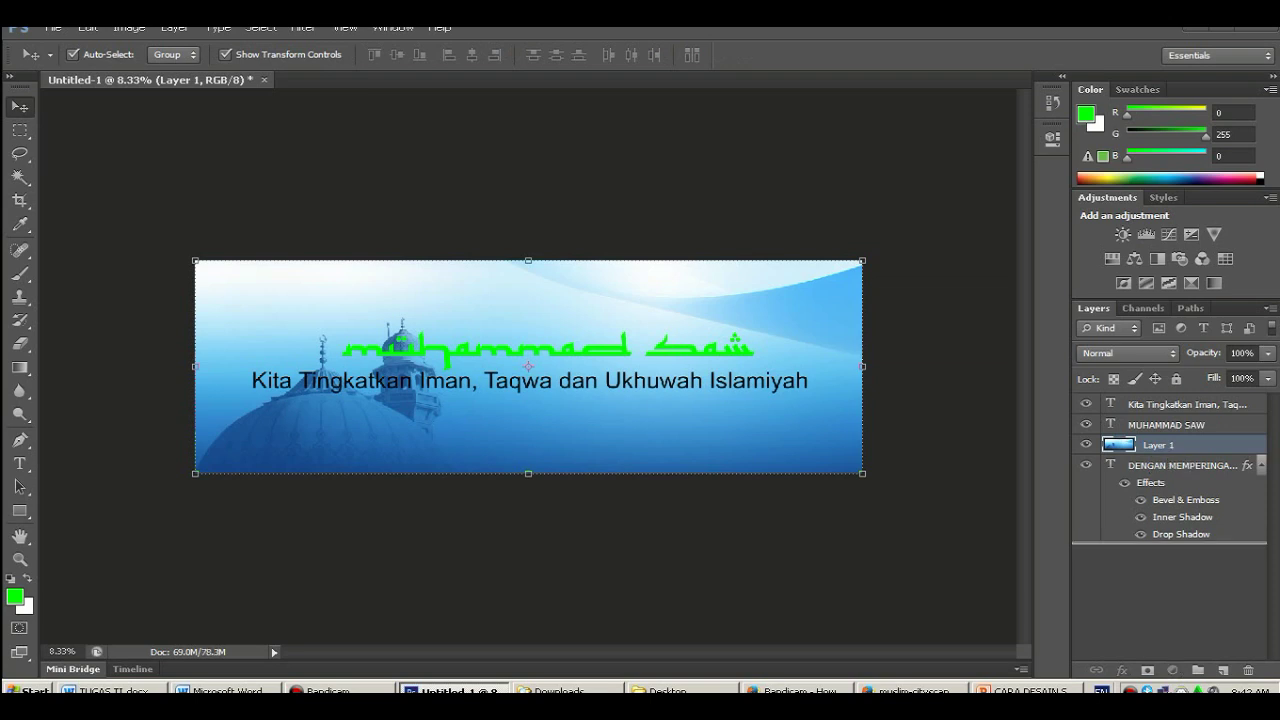
pyautogui.hotkey('ctrl', '[')
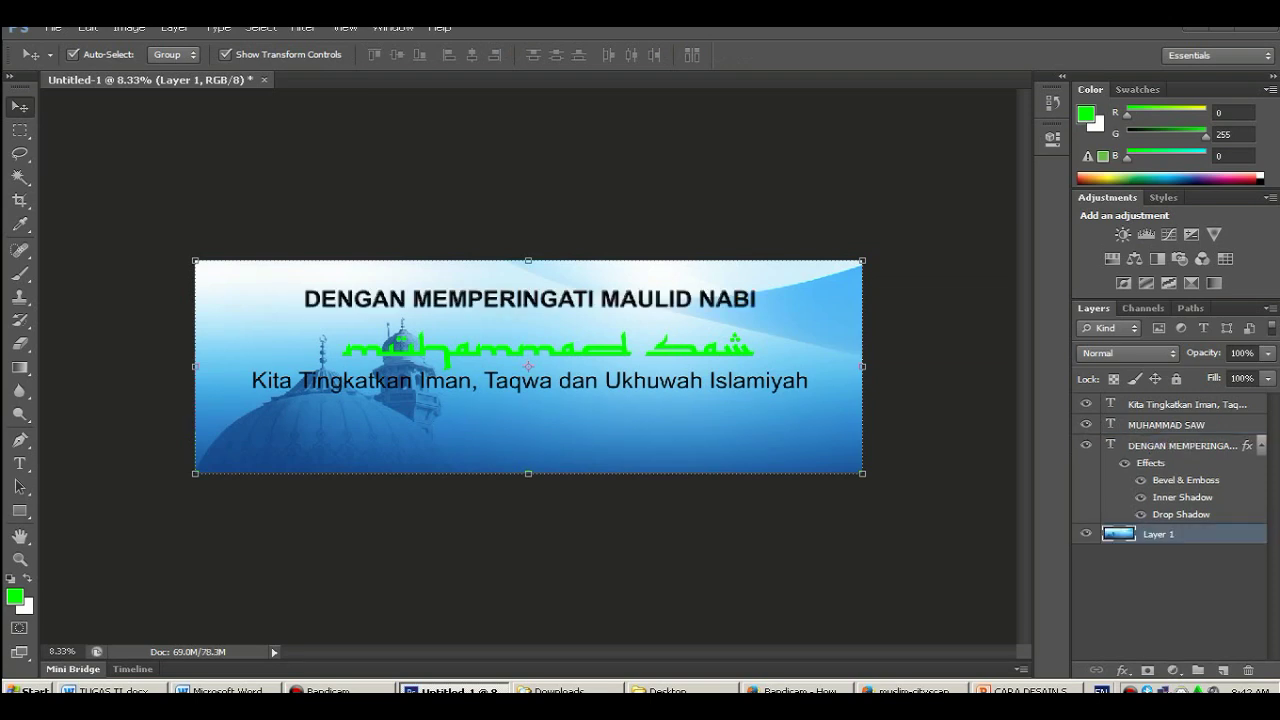
pyautogui.click(530, 297)
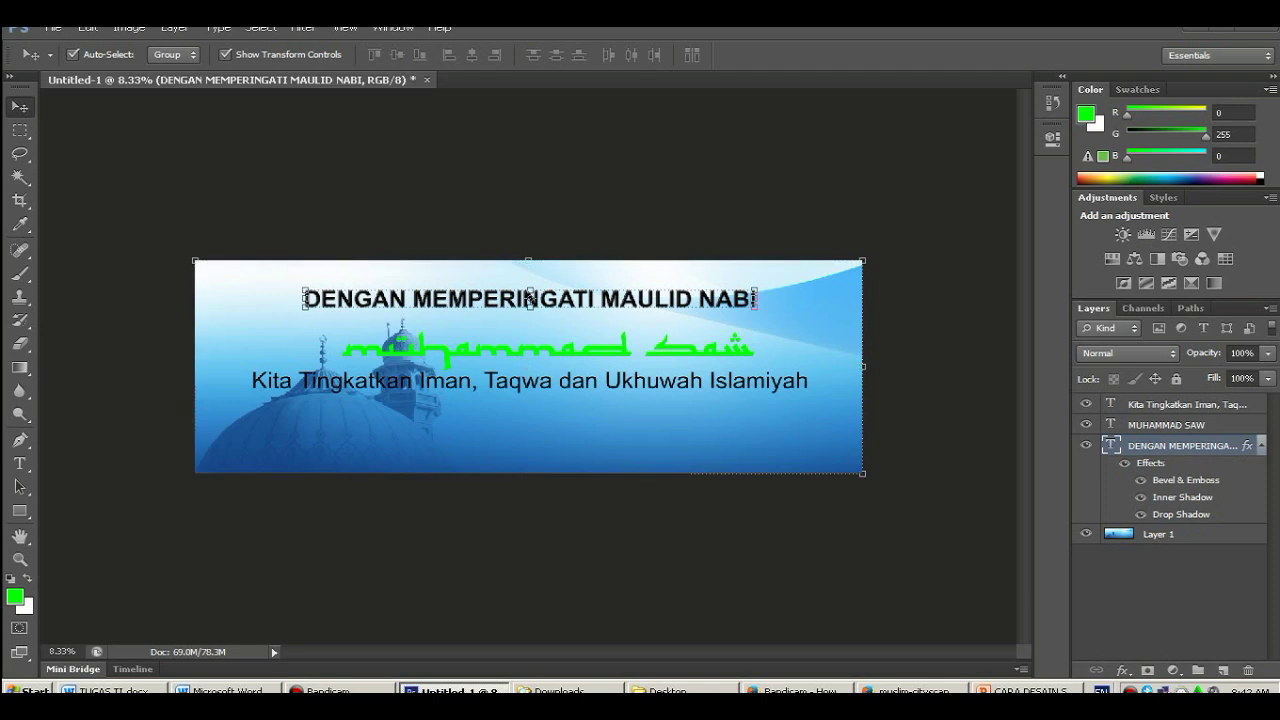
# Open muslim-cityscapes-25096761.png from the Desktop in its own floating window.
pyautogui.hotkey('alt', 'f')
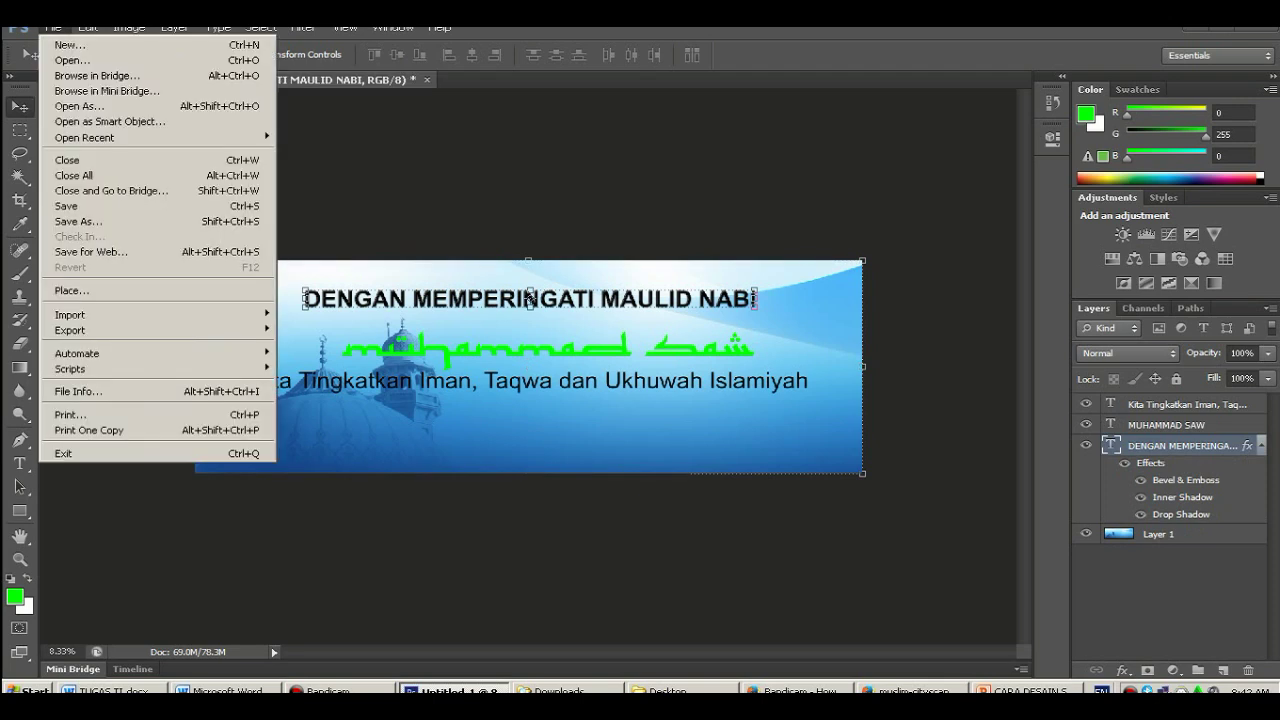
pyautogui.press('Down')
pyautogui.press('Down')
pyautogui.press('Return')
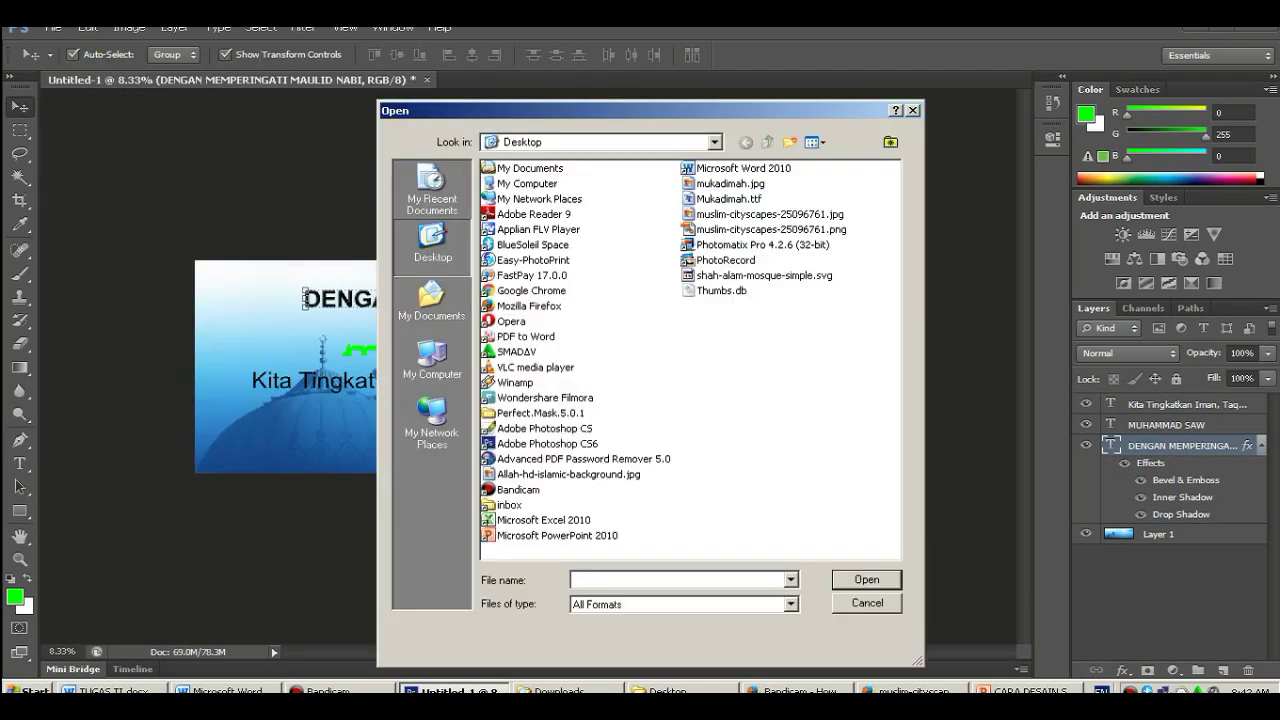
pyautogui.click(815, 142)
pyautogui.click(840, 163)
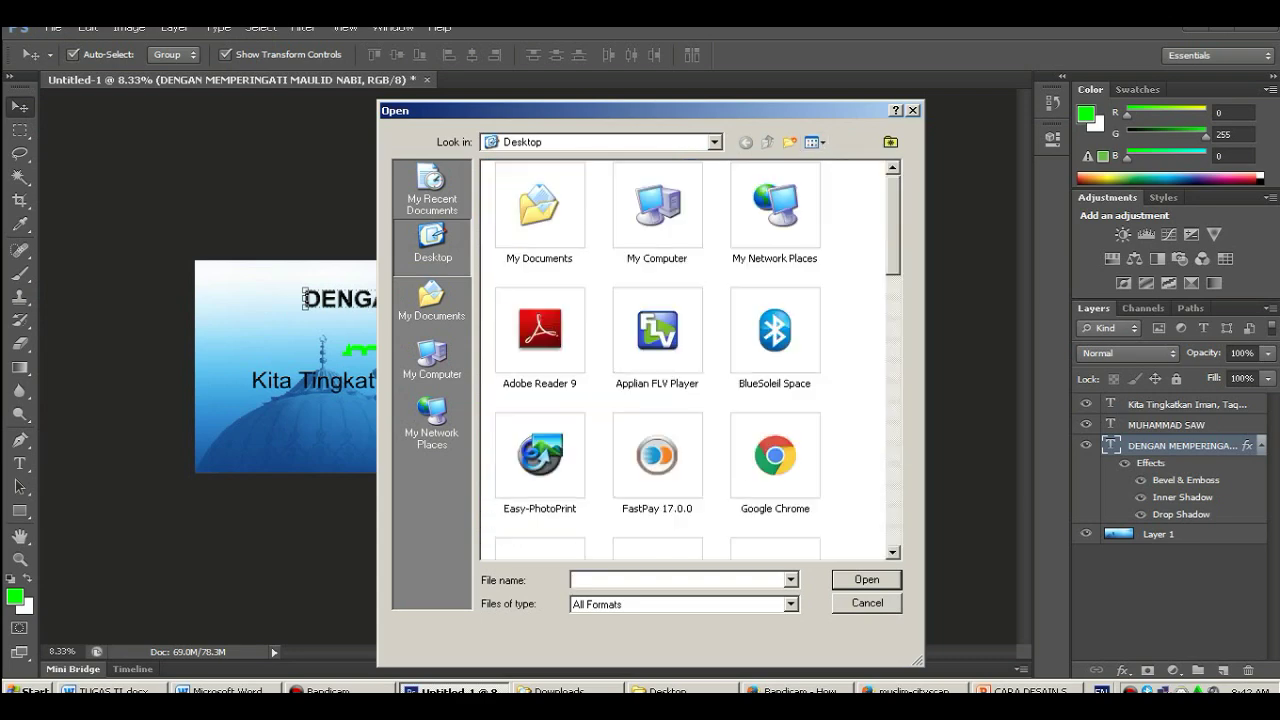
pyautogui.scroll(-1, 690, 360)
pyautogui.scroll(-3, 690, 360)
pyautogui.scroll(-2, 690, 360)
pyautogui.scroll(-2, 690, 360)
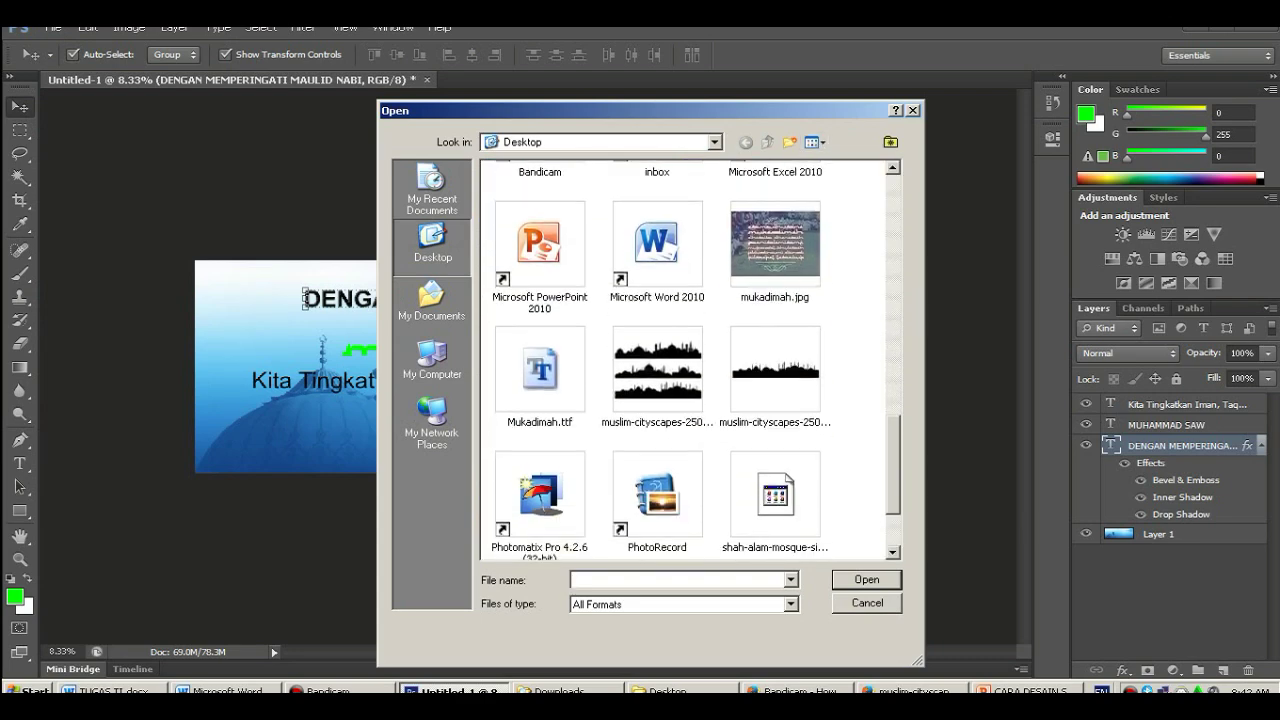
pyautogui.scroll(-1, 690, 360)
pyautogui.doubleClick(775, 345)
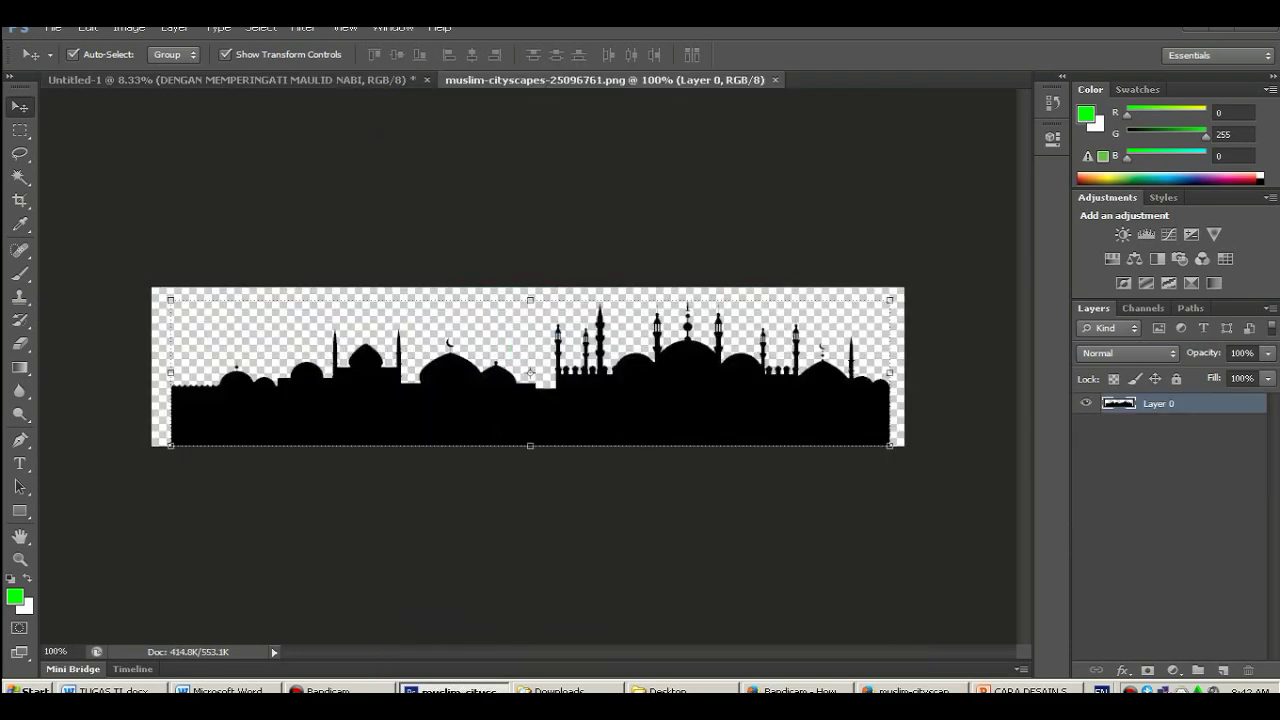
pyautogui.moveTo(600, 79); pyautogui.dragTo(678, 140)
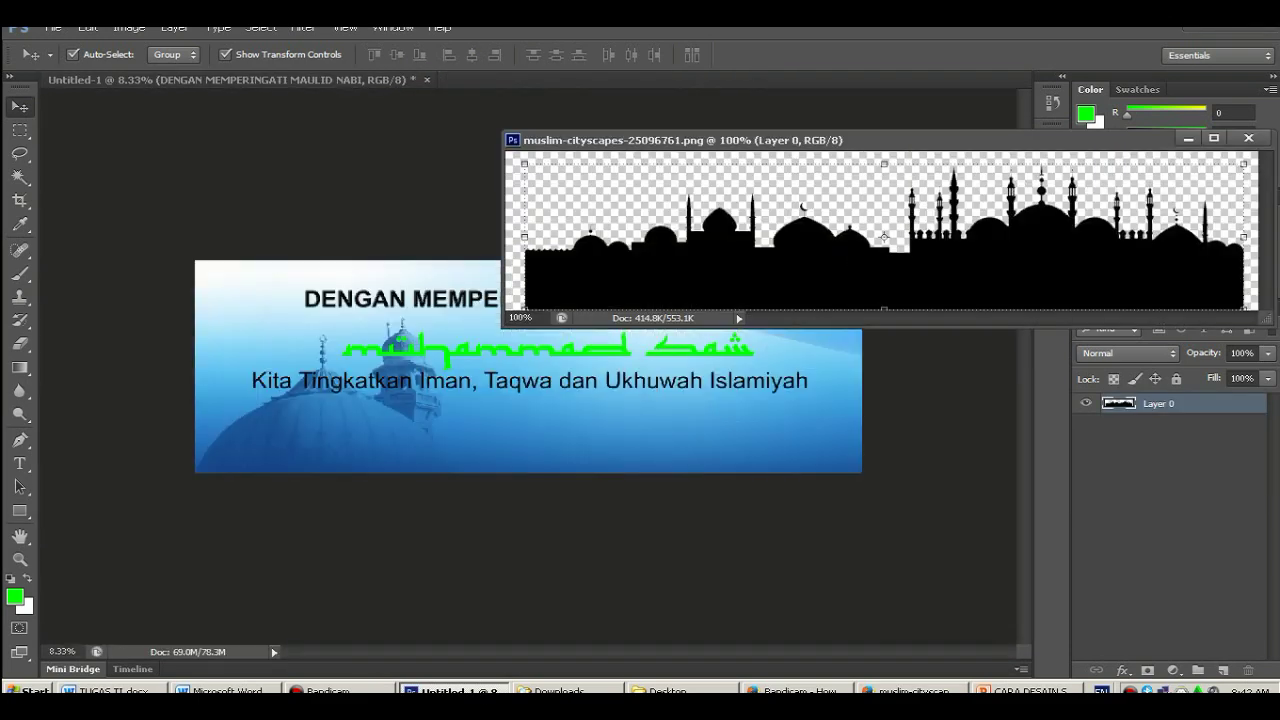
# Drag the black skyline silhouette into the banner and stretch it across the full bottom edge.
pyautogui.moveTo(880, 260); pyautogui.dragTo(345, 423)
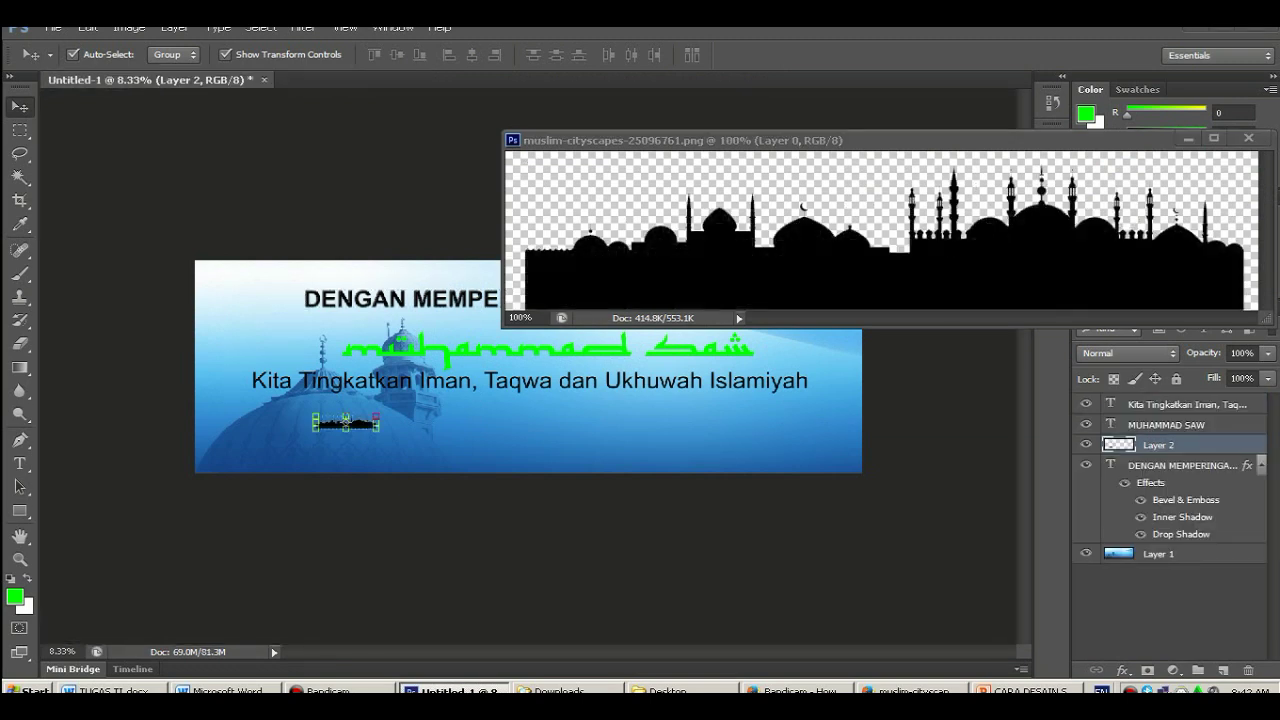
pyautogui.hotkey('ctrl', 't')
pyautogui.moveTo(377, 430); pyautogui.dragTo(718, 499)
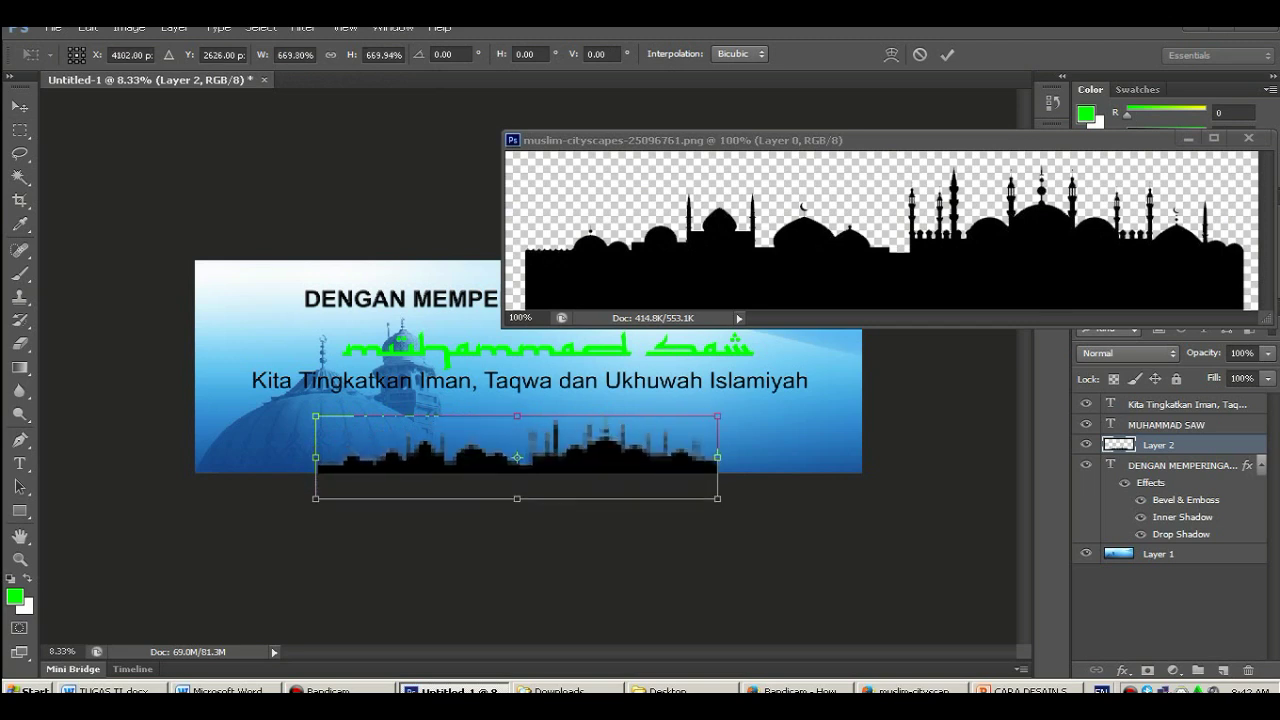
pyautogui.moveTo(316, 416); pyautogui.dragTo(196, 392)
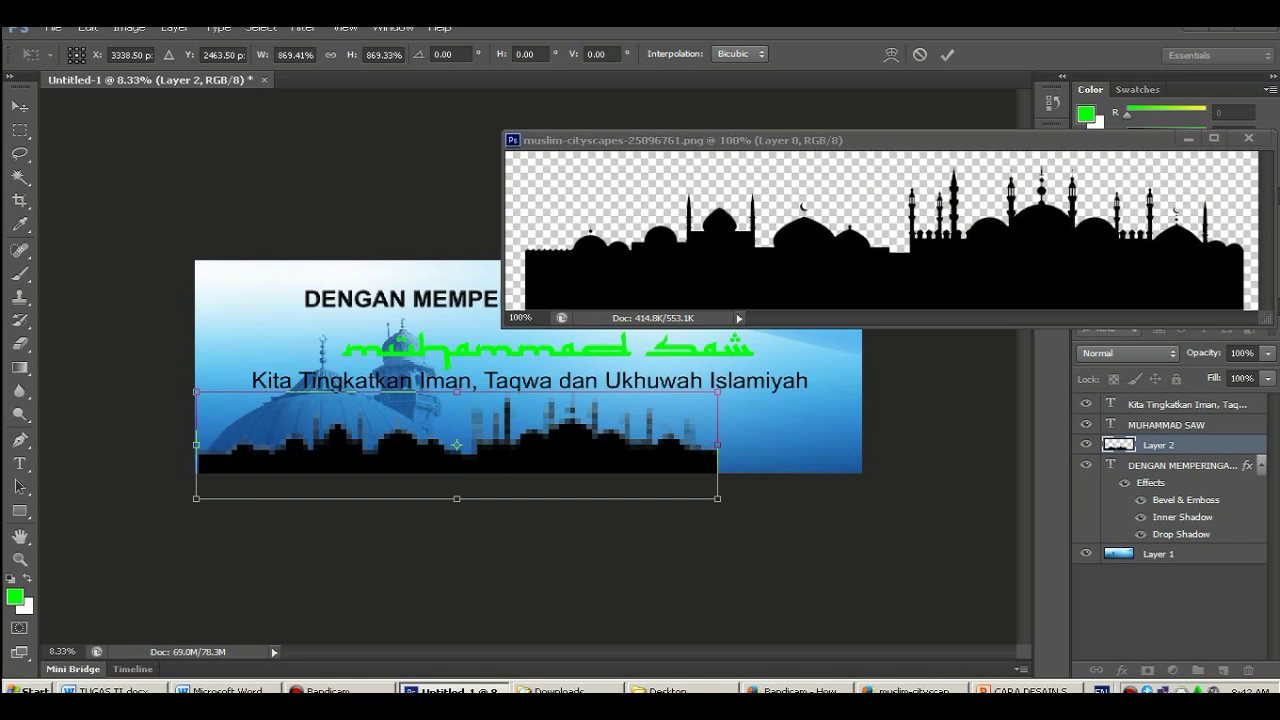
pyautogui.moveTo(717, 498)
pyautogui.mouseDown()
pyautogui.moveTo(879, 531)
pyautogui.moveTo(861, 527)
pyautogui.mouseUp()
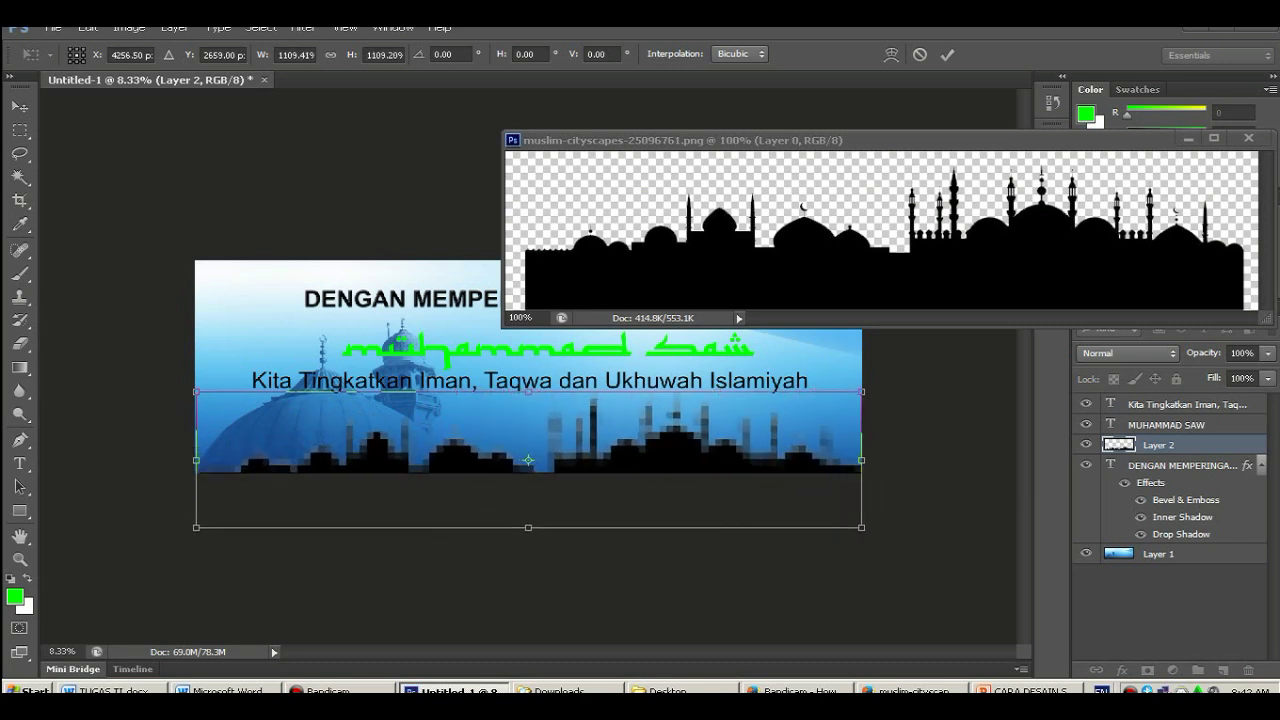
pyautogui.moveTo(528, 430); pyautogui.dragTo(528, 426)
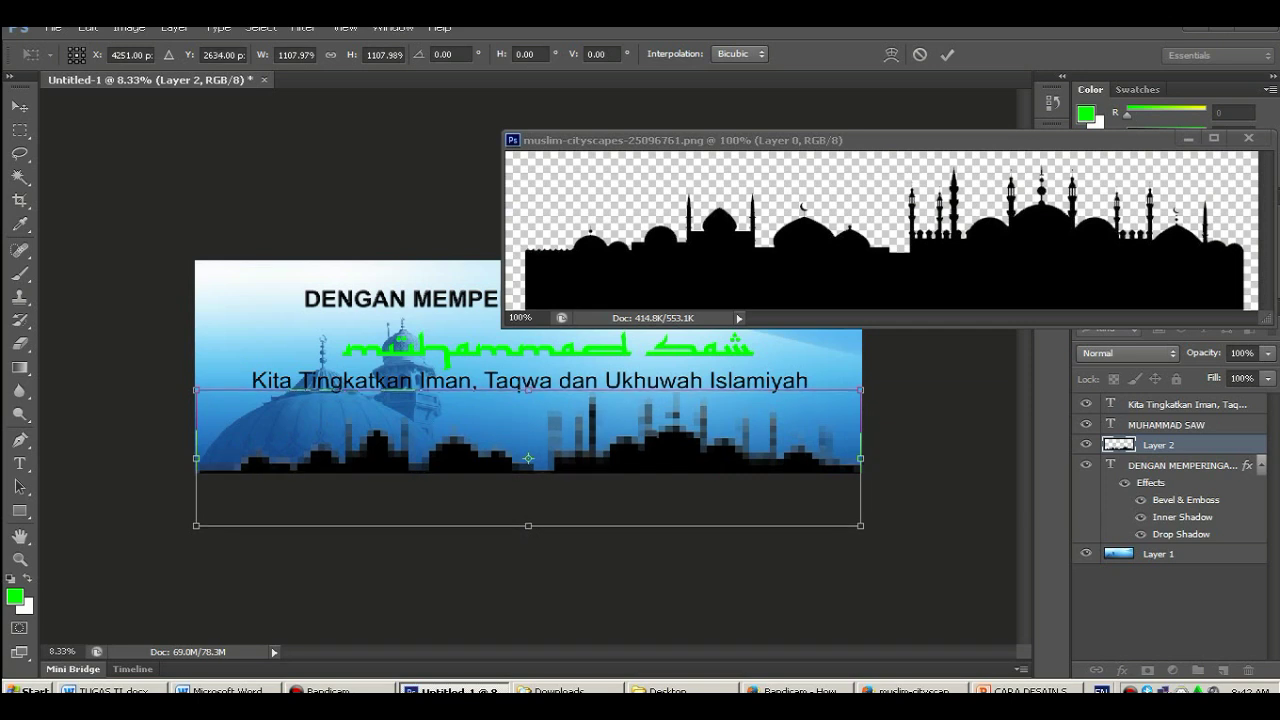
pyautogui.press('Return')
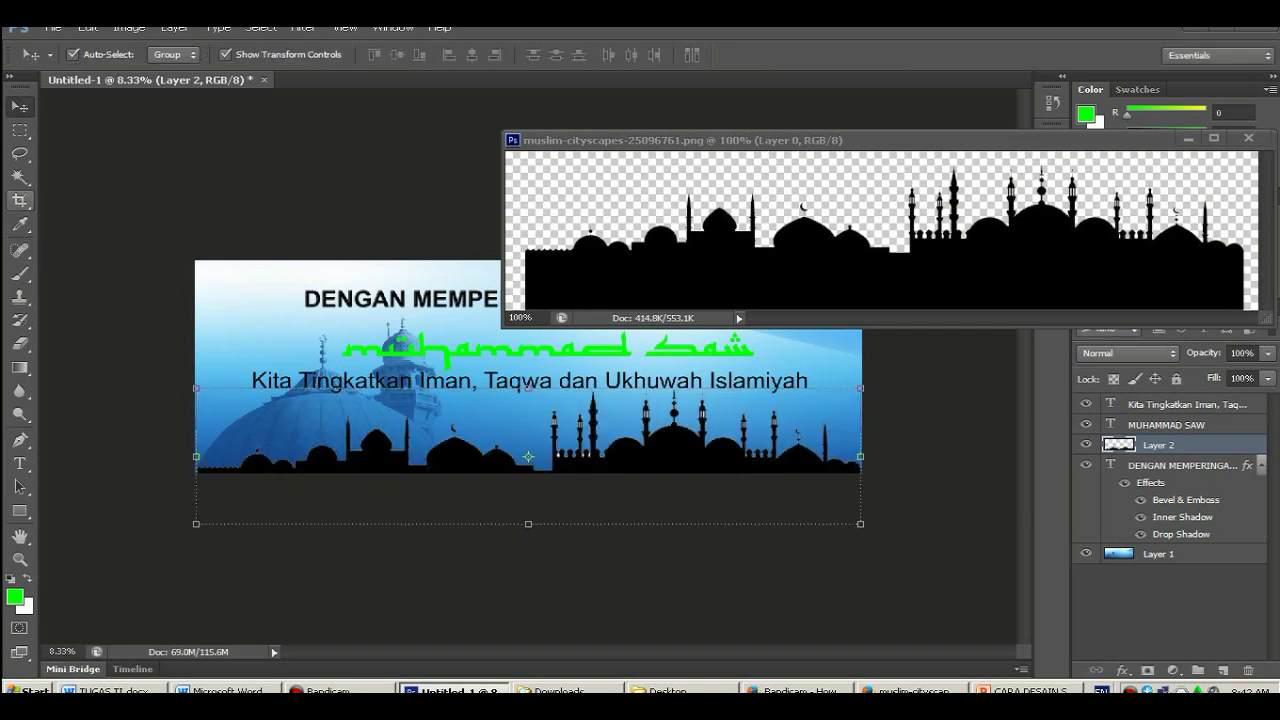
# Cancel a trial canvas crop and close the separate skyline image window.
pyautogui.click(20, 200)
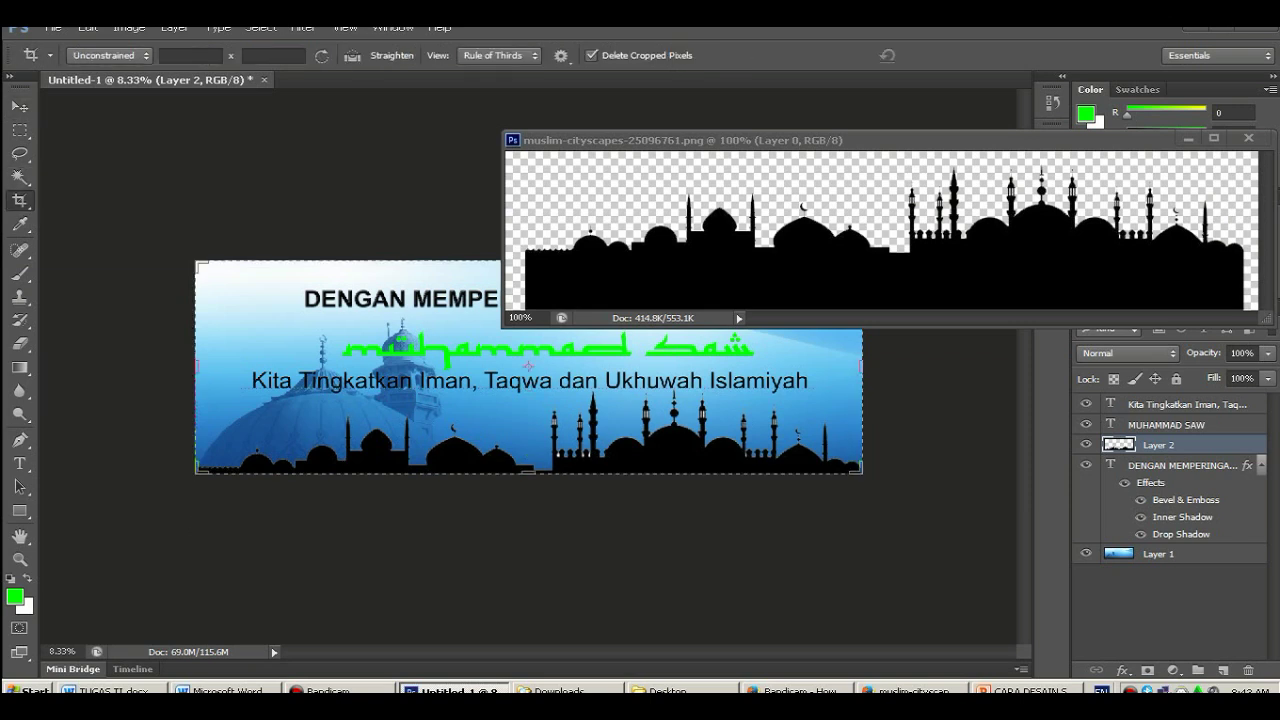
pyautogui.moveTo(528, 472); pyautogui.dragTo(528, 523)
pyautogui.press('Escape')
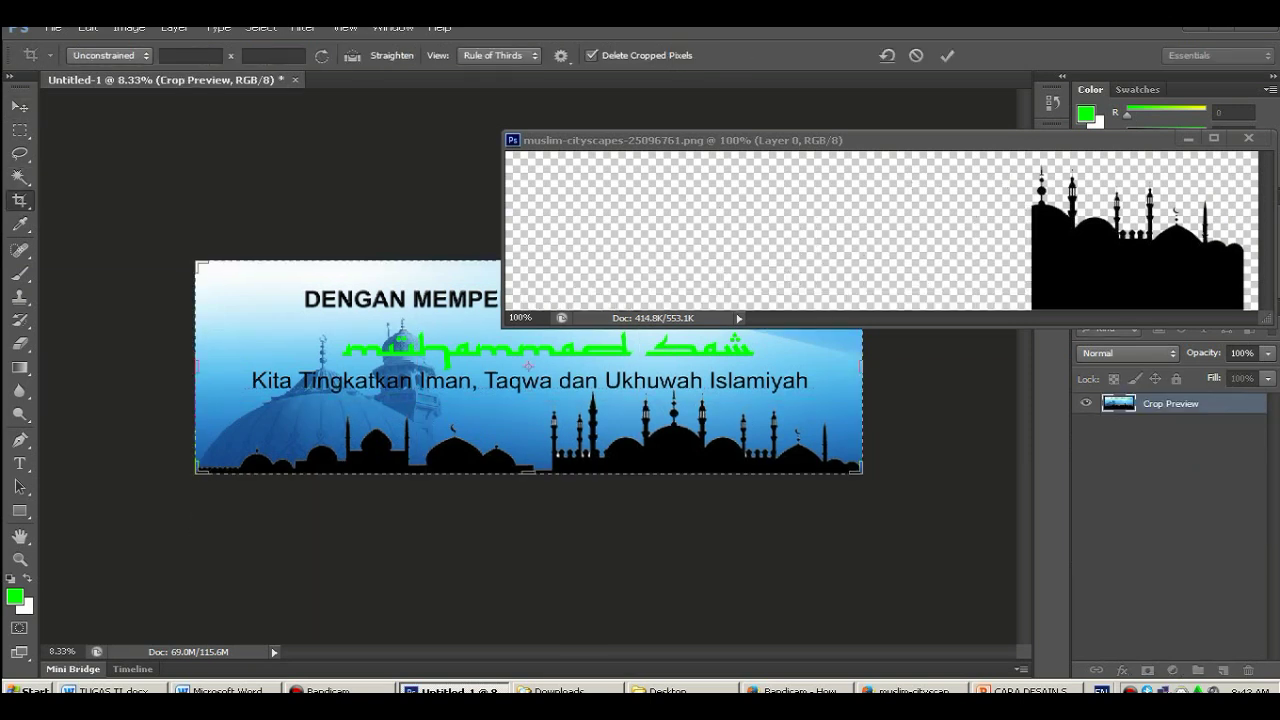
pyautogui.click(528, 366)
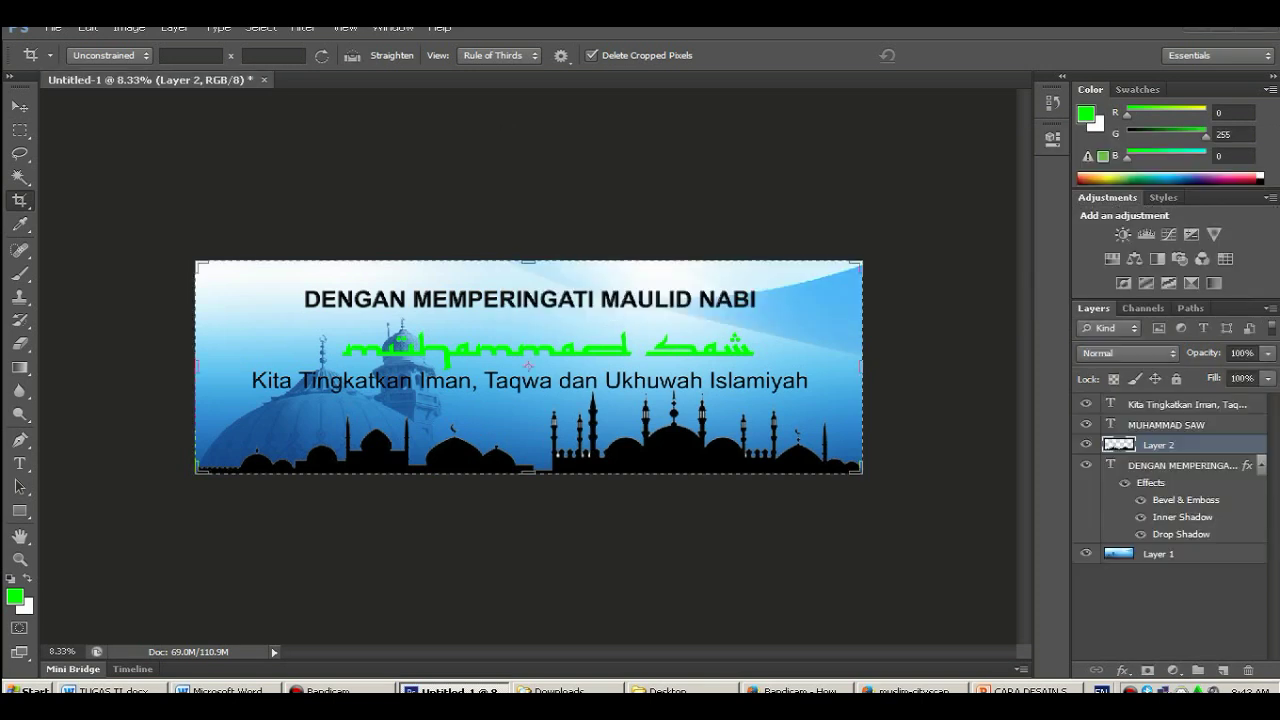
# Nudge the MUHAMMAD SAW text slightly upward, then select the DENGAN MEMPERINGATI MAULID NABI layer.
pyautogui.press('v')
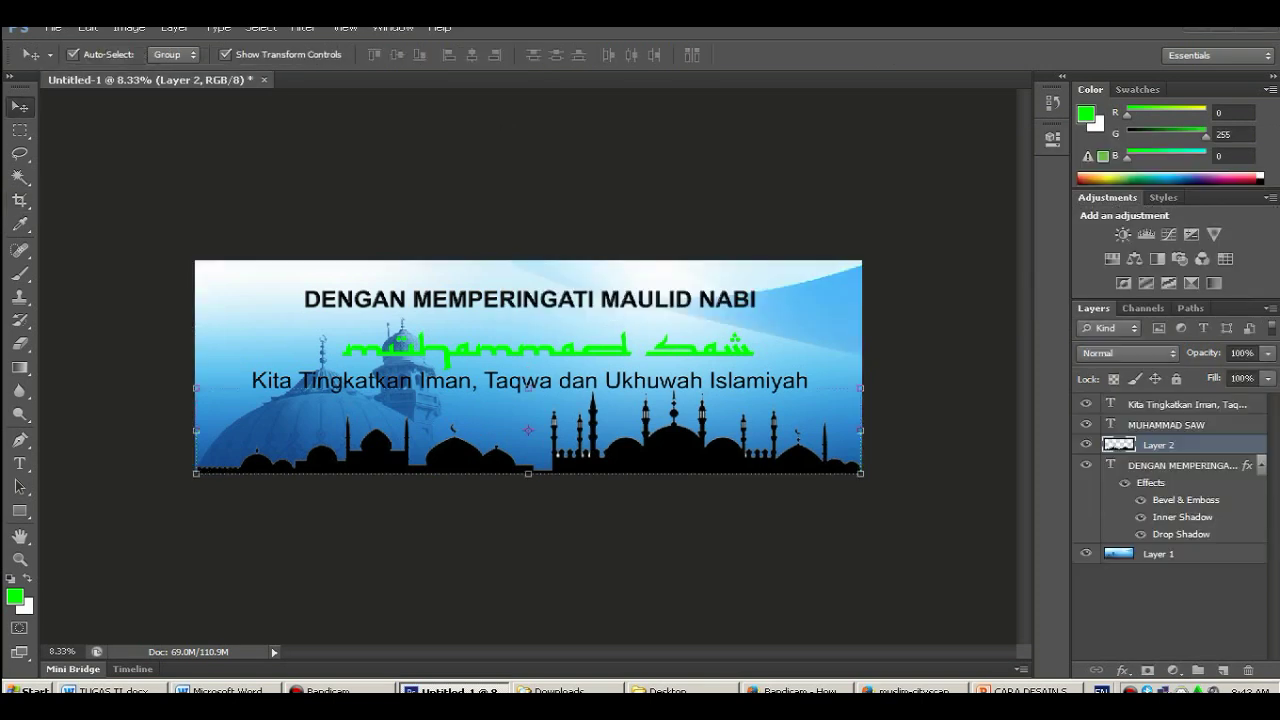
pyautogui.click(546, 350)
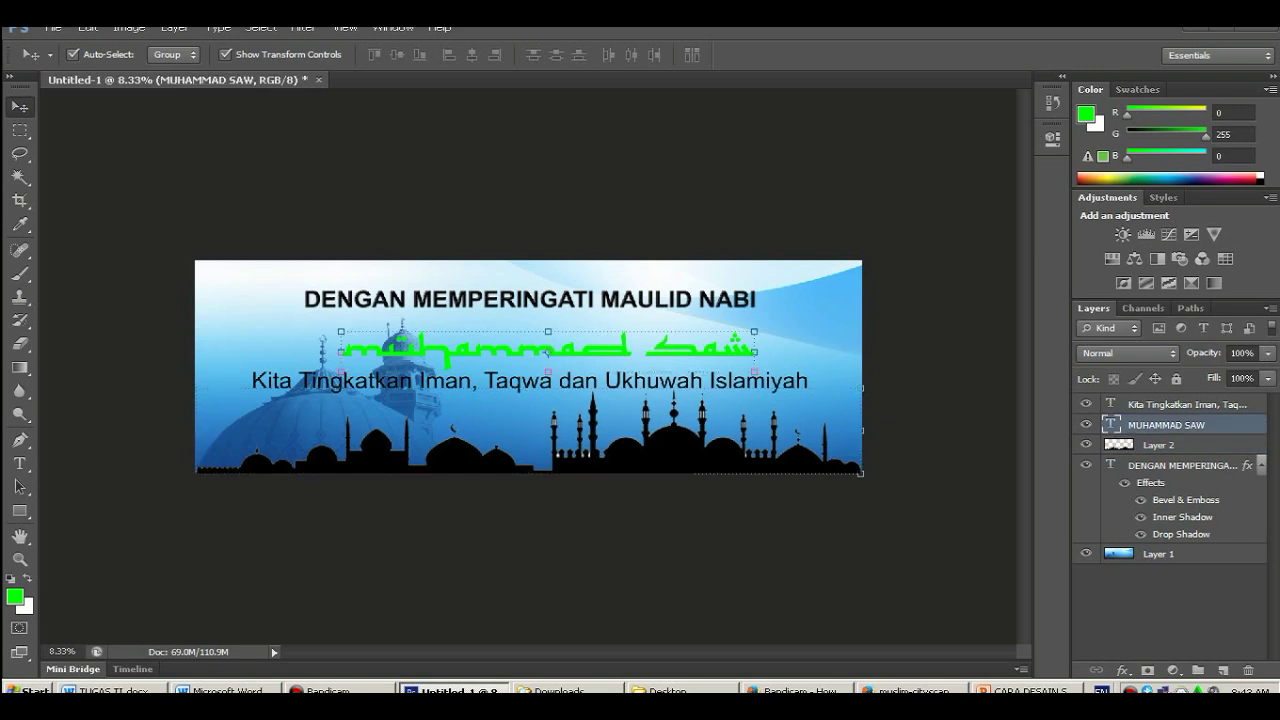
pyautogui.moveTo(547, 351); pyautogui.dragTo(546, 349)
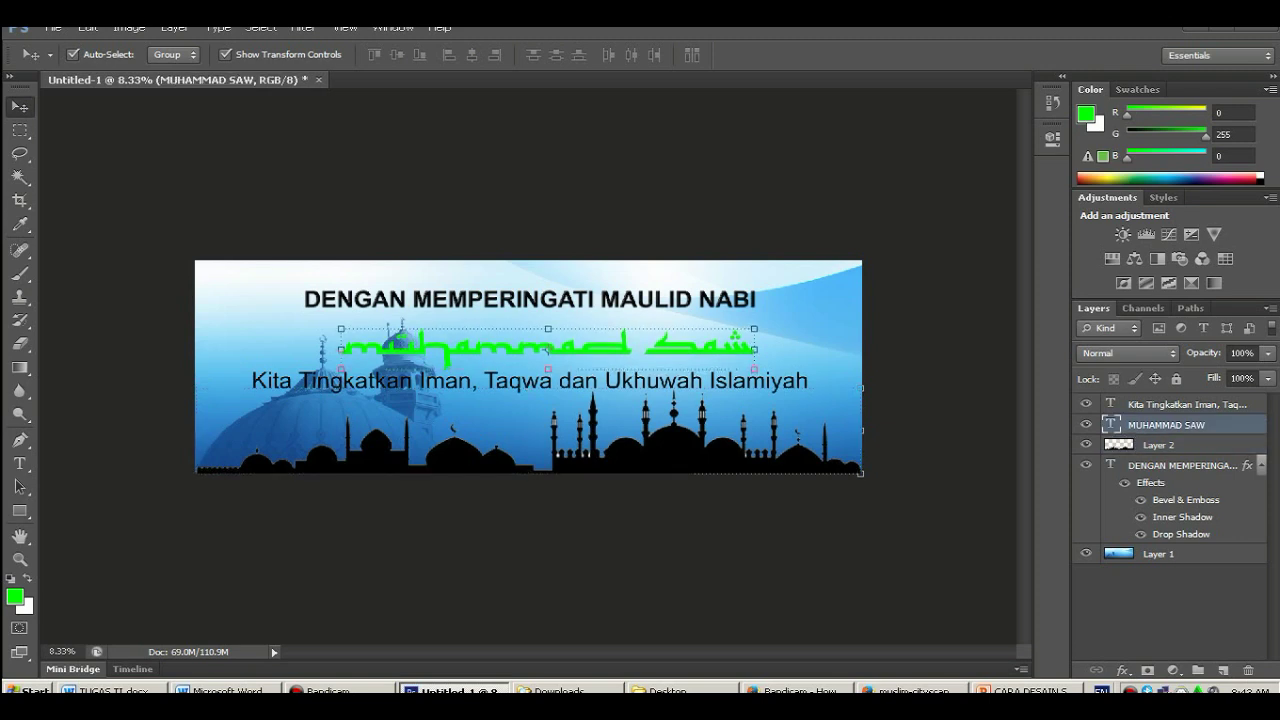
pyautogui.click(530, 298)
# Preview orange, gold and red preset styles on the title, then apply the black preset.
pyautogui.rightClick(1140, 465)
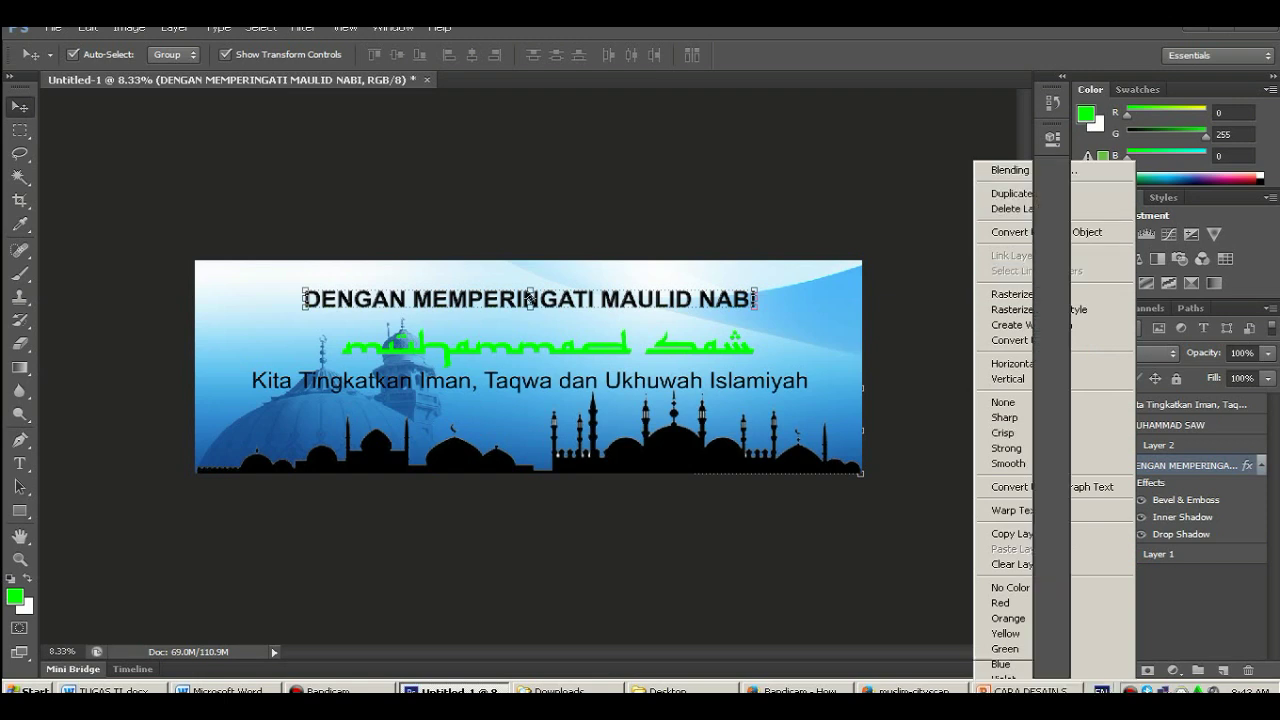
pyautogui.click(1010, 170)
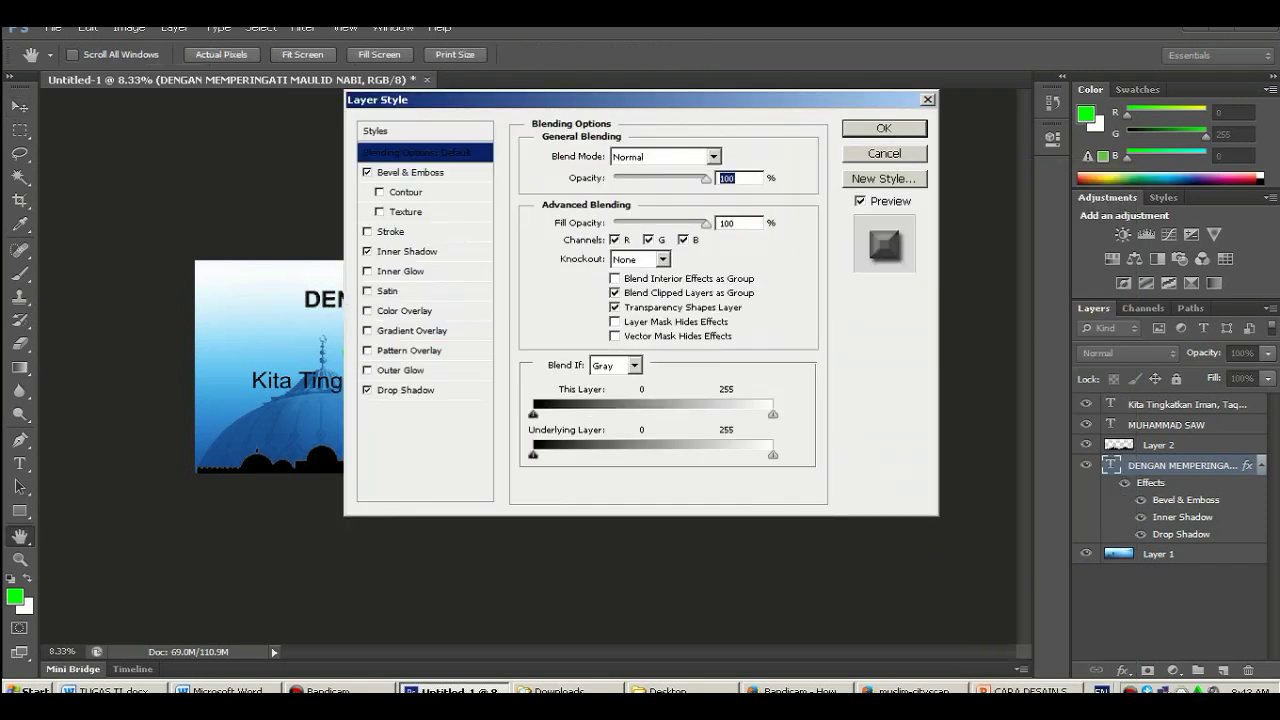
pyautogui.click(390, 130)
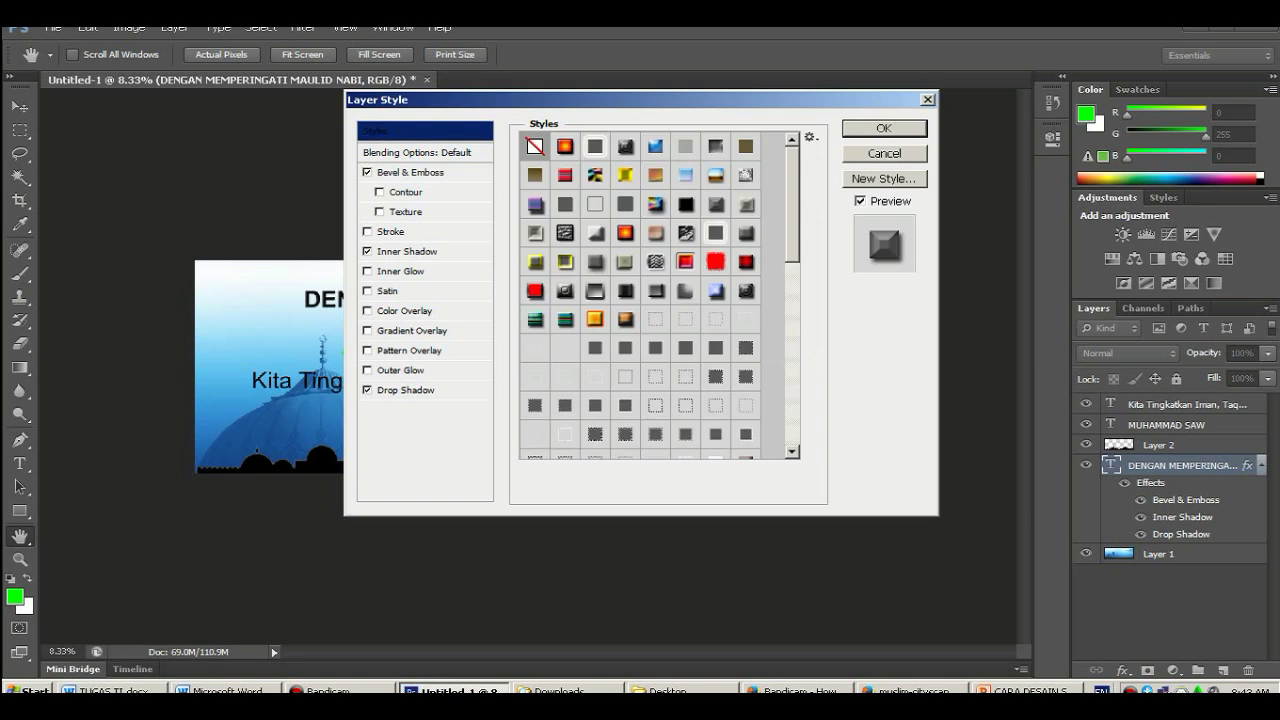
pyautogui.click(625, 232)
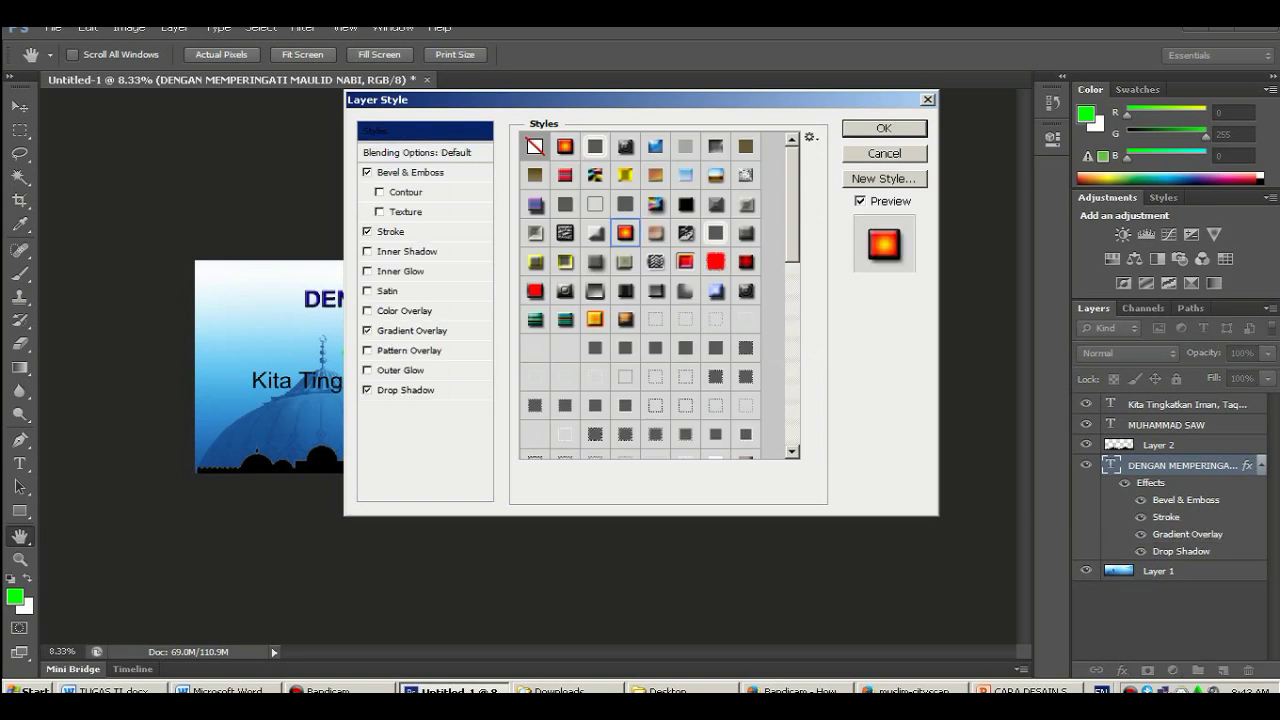
pyautogui.moveTo(500, 99); pyautogui.dragTo(620, 121)
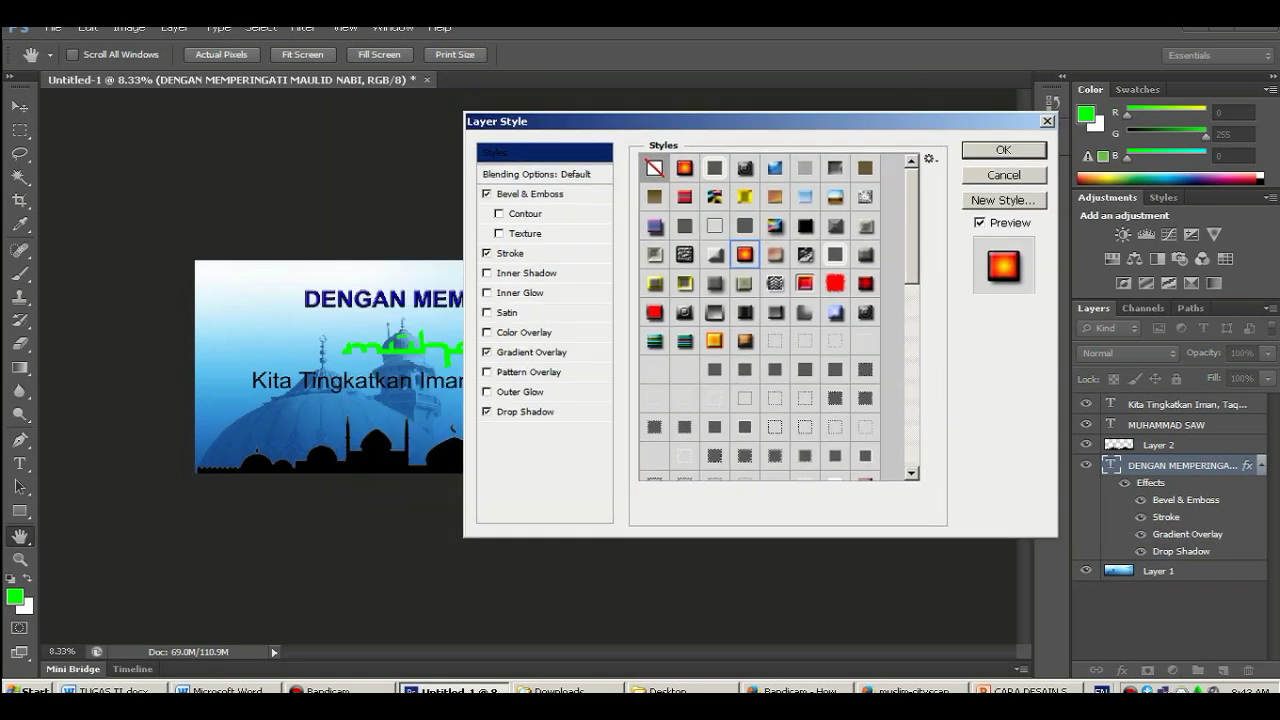
pyautogui.click(744, 196)
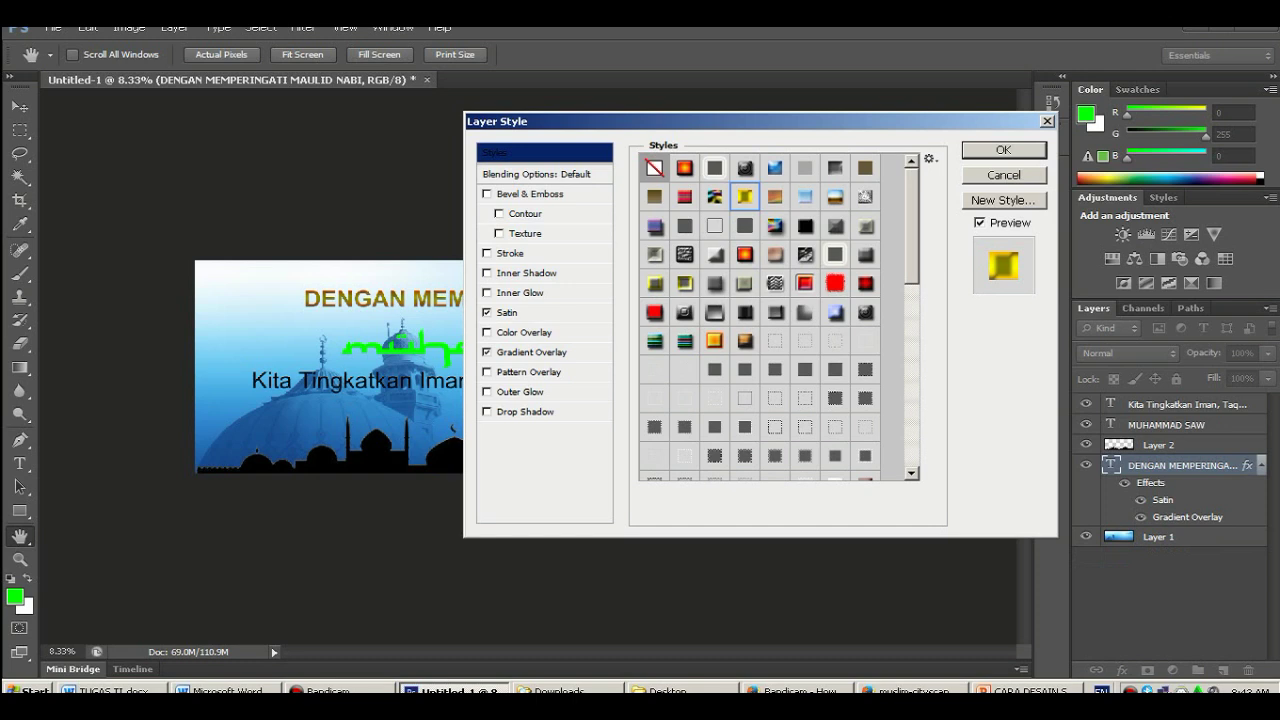
pyautogui.click(805, 283)
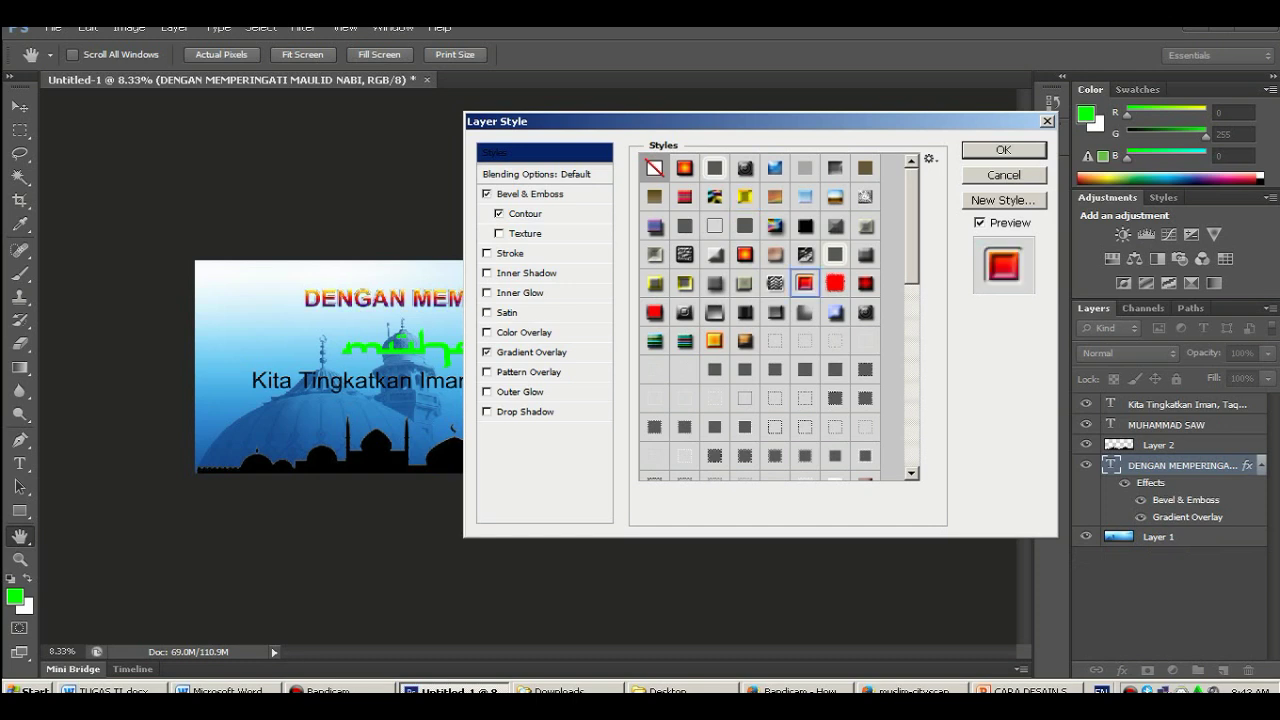
pyautogui.click(805, 226)
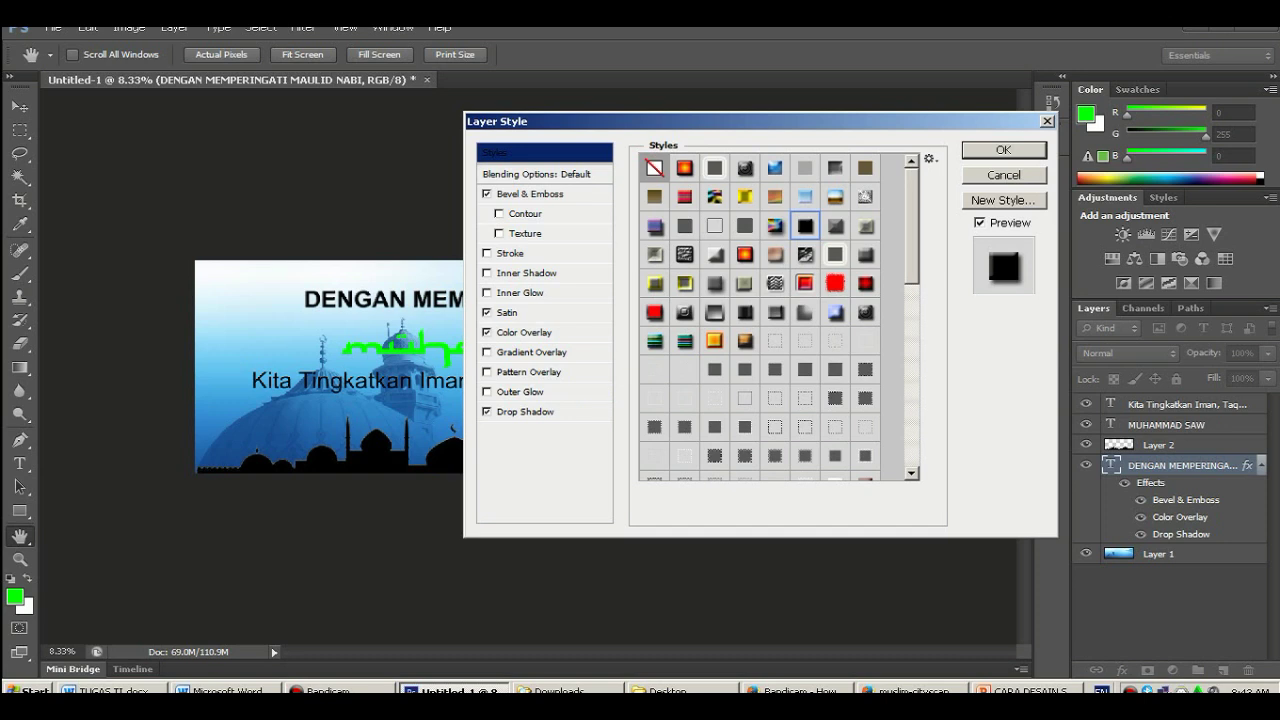
# Add an Inner Shadow and a 51 px white Stroke to the title.
pyautogui.click(487, 273)
pyautogui.click(487, 253)
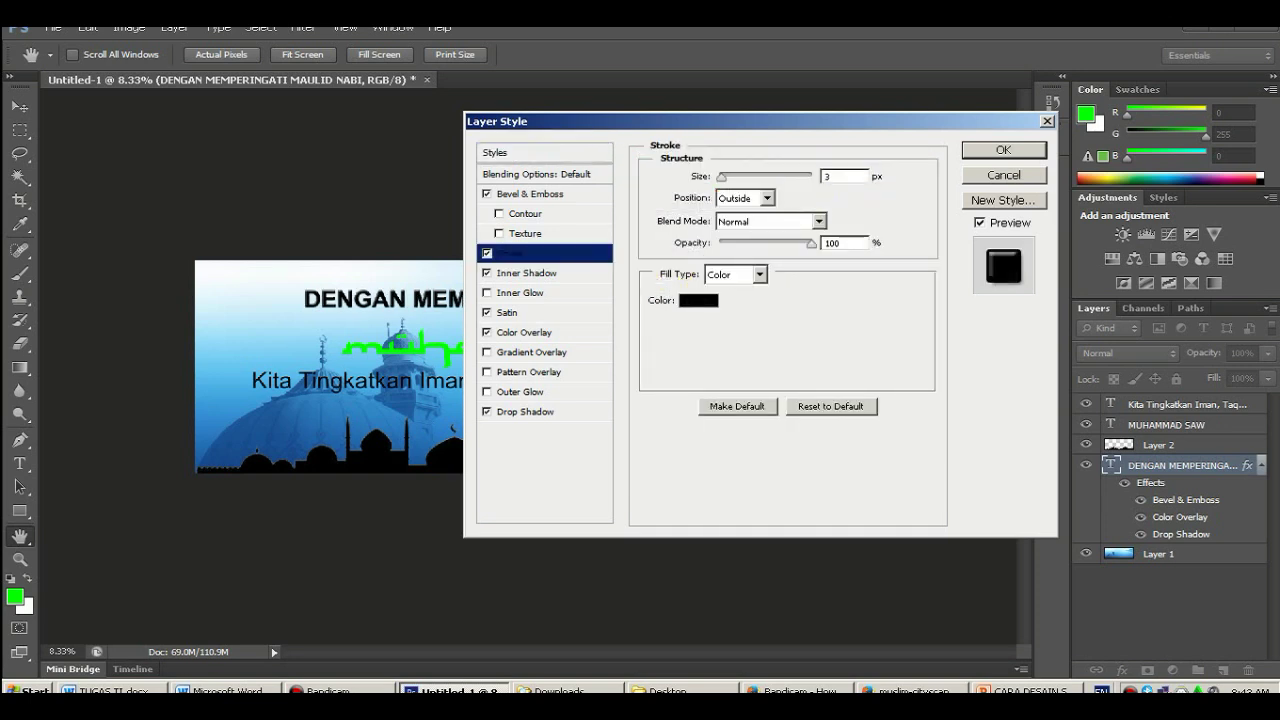
pyautogui.write('51')
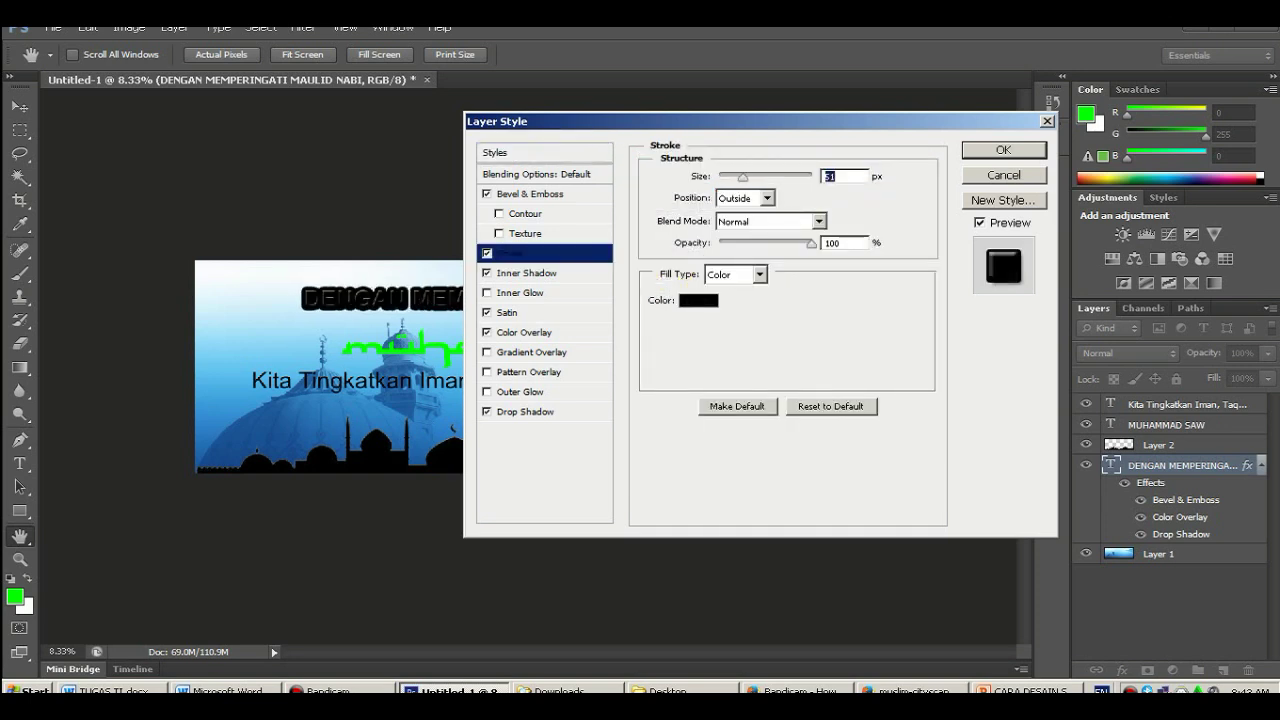
pyautogui.click(698, 300)
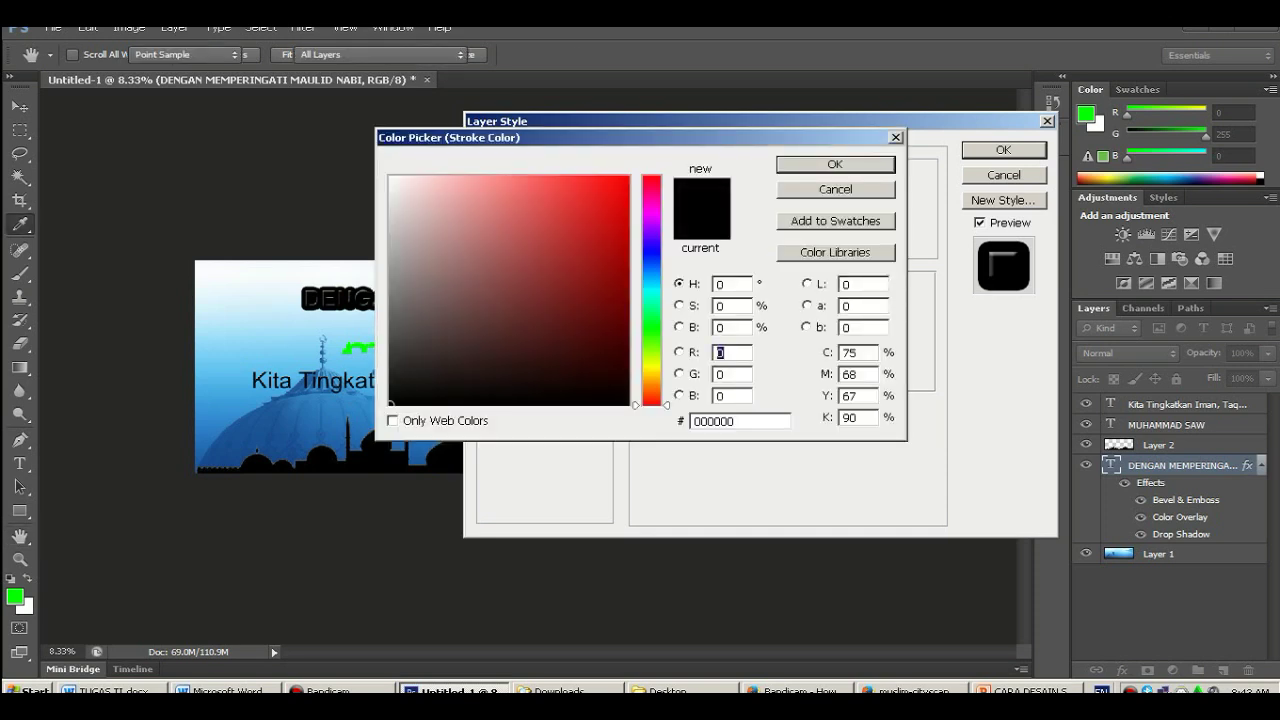
pyautogui.click(531, 238)
pyautogui.click(391, 178)
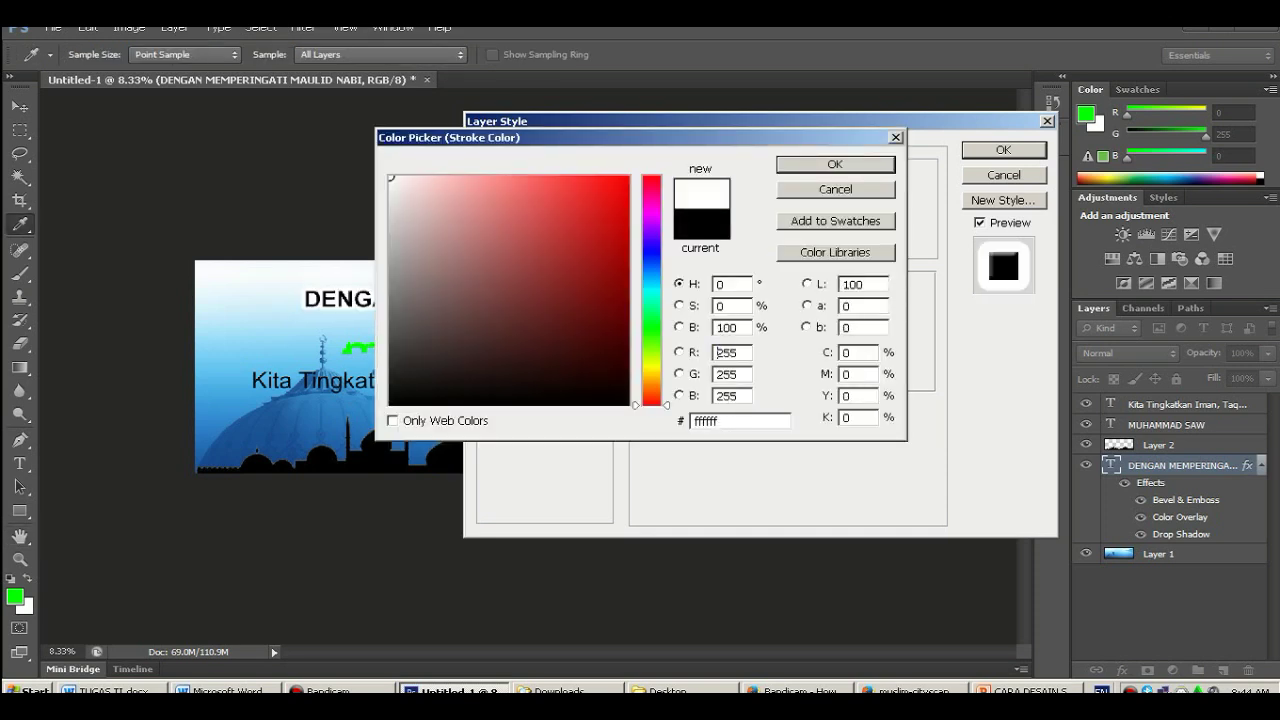
pyautogui.press('Return')
pyautogui.click(1004, 150)
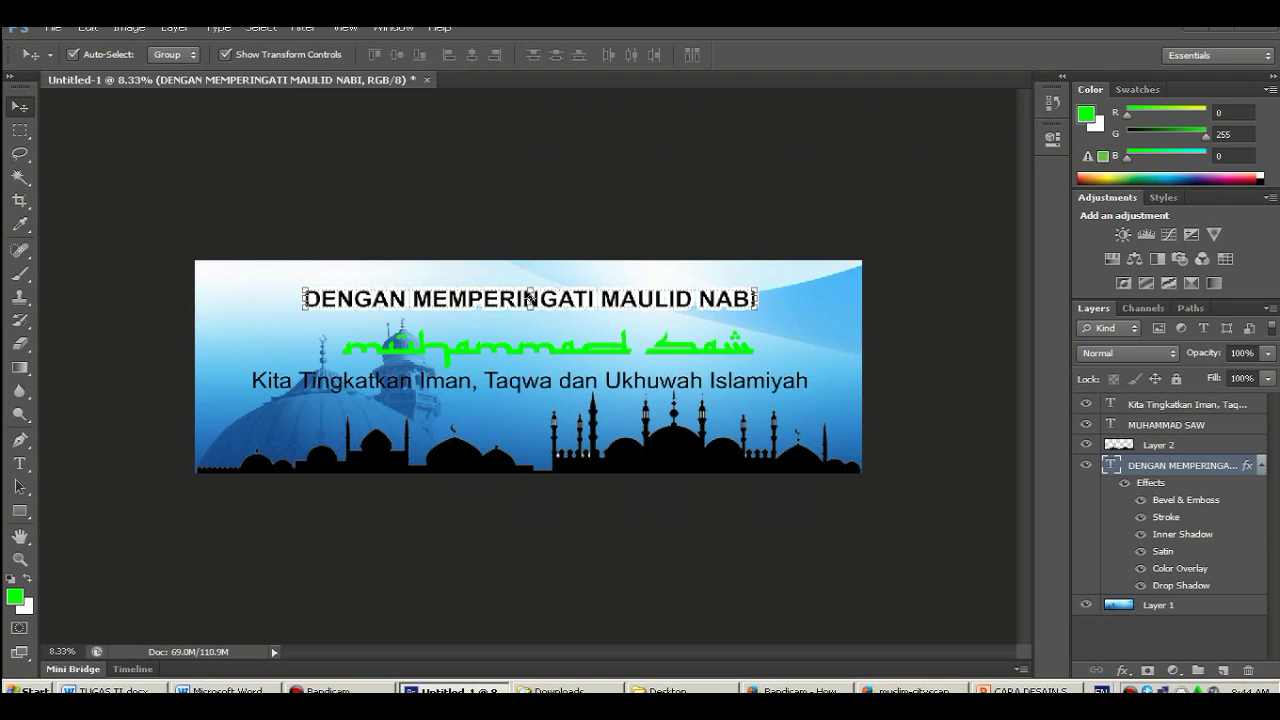
# Zoom in and reduce the title's white Stroke size to 29 px.
pyautogui.scroll(2, 530, 298)
pyautogui.scroll(1, 471, 262)
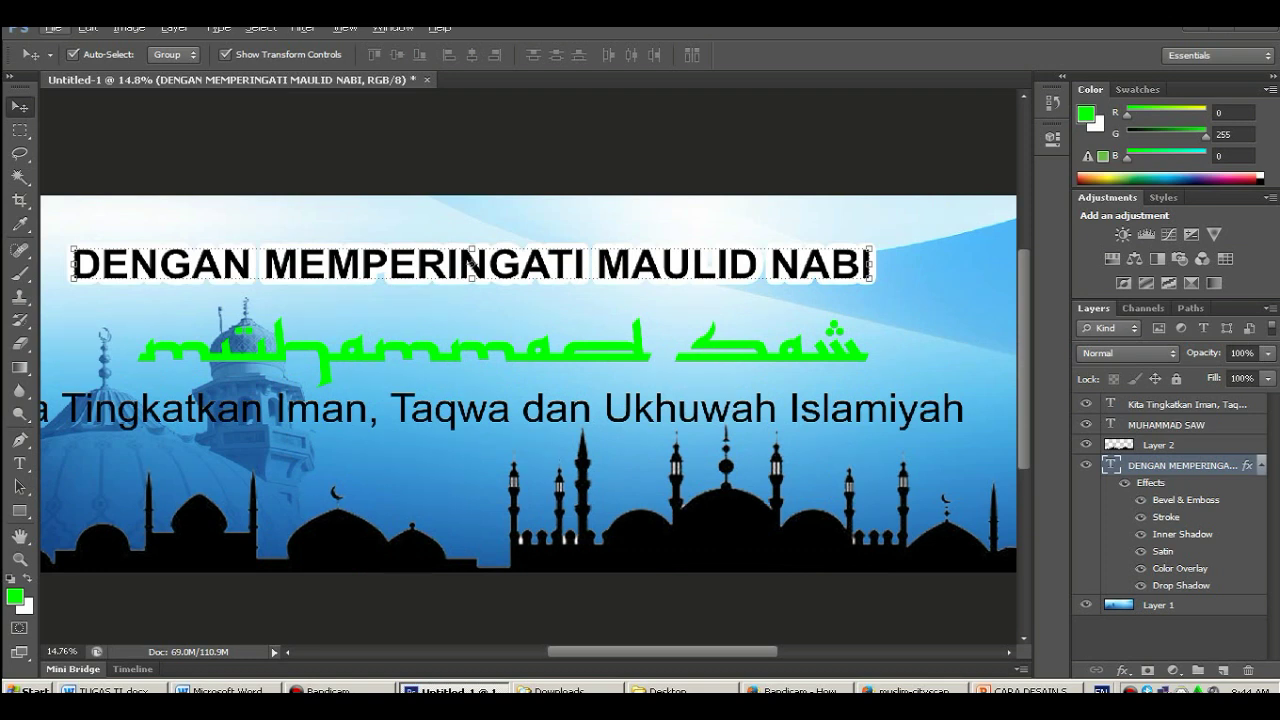
pyautogui.rightClick(1112, 464)
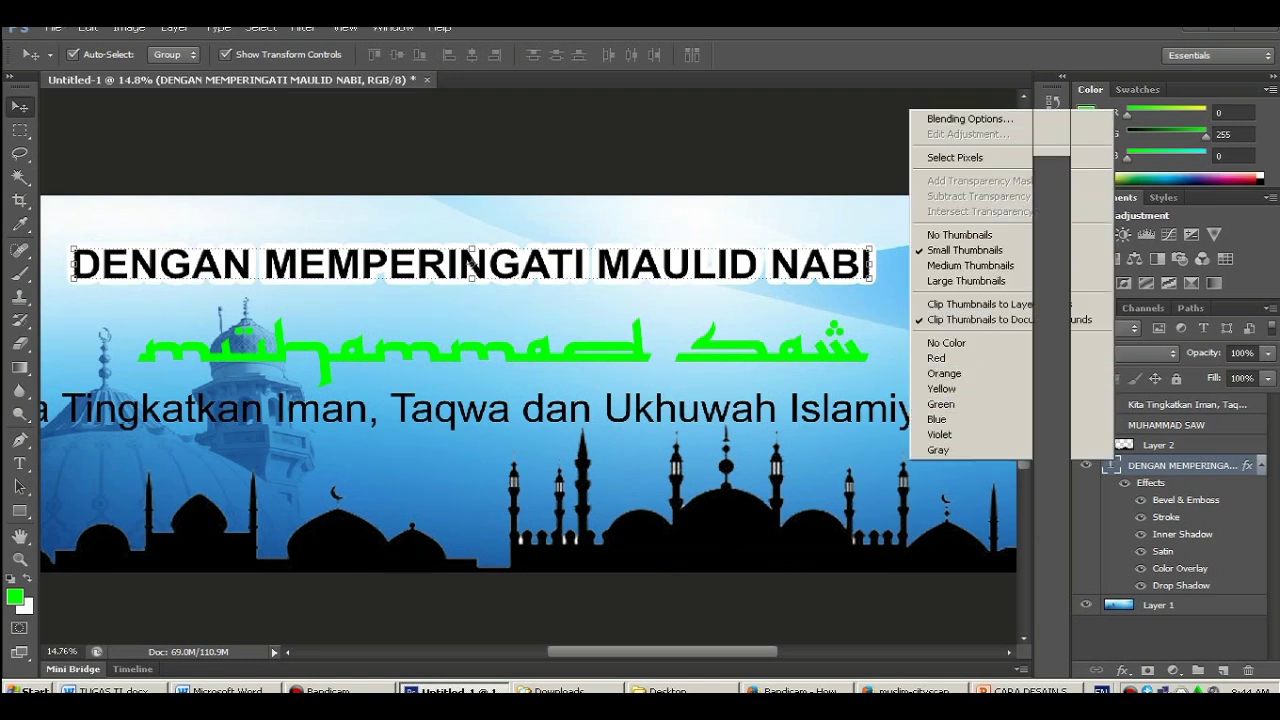
pyautogui.click(969, 118)
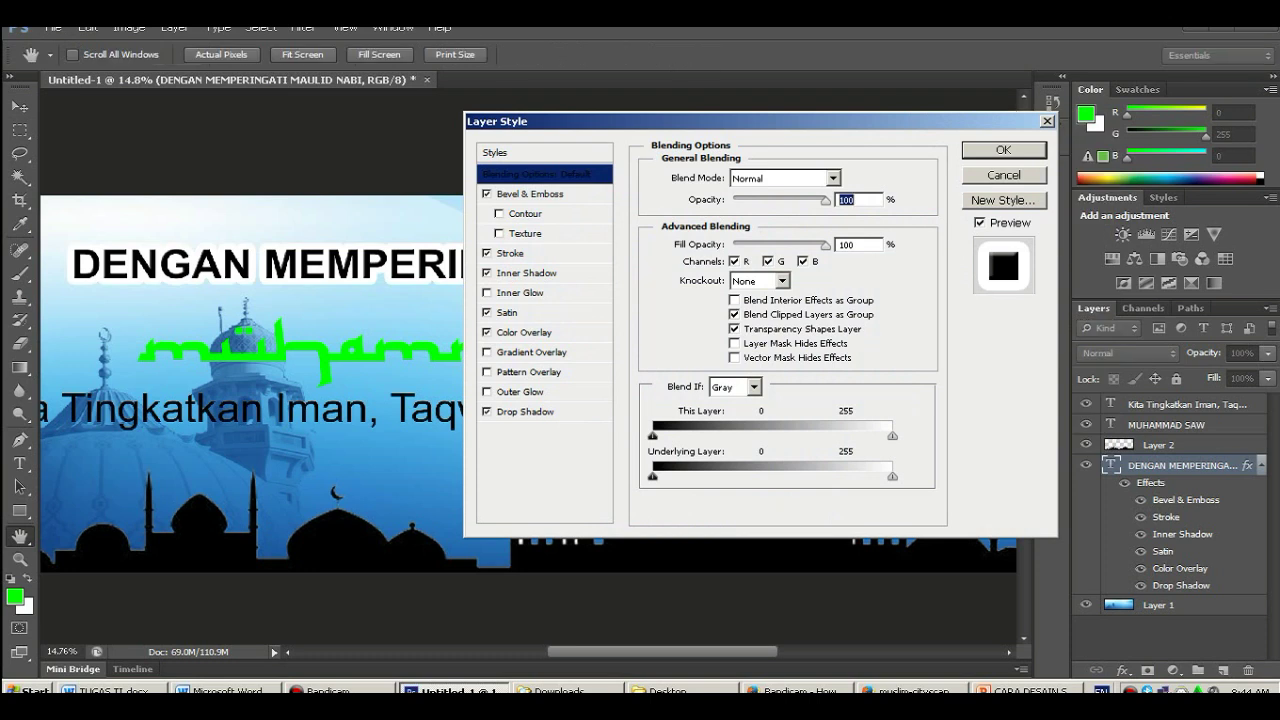
pyautogui.click(510, 253)
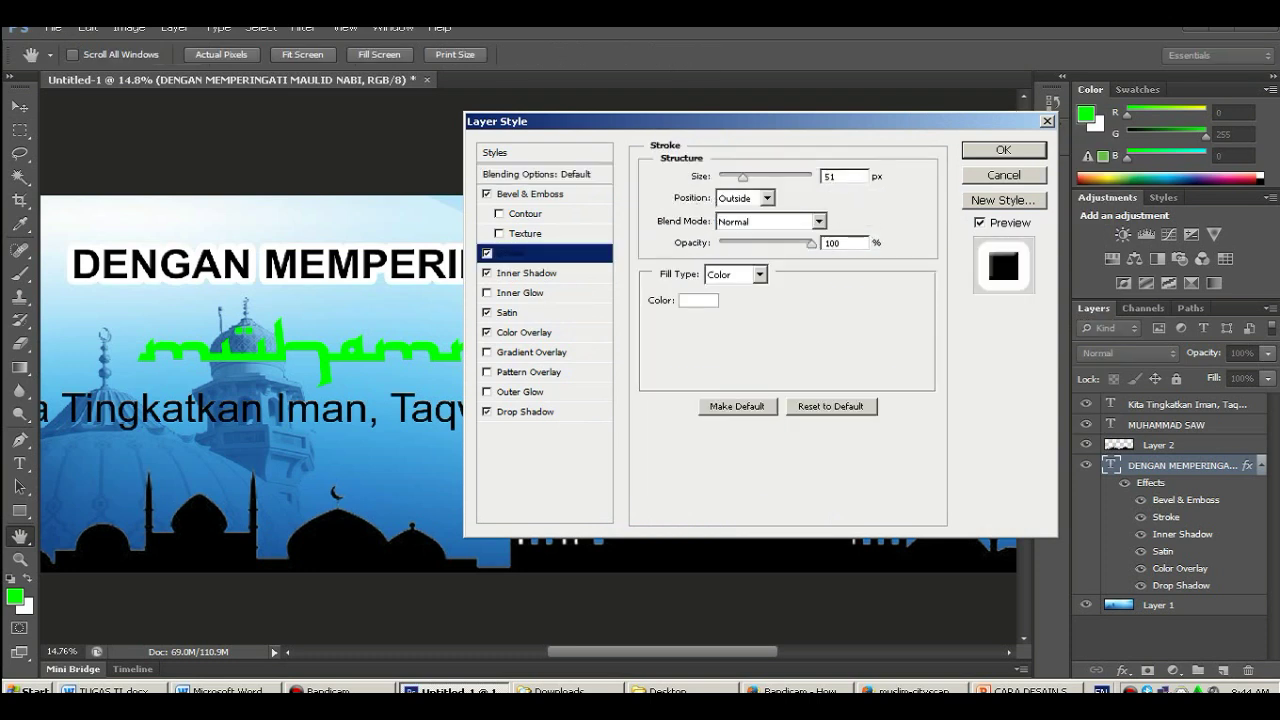
pyautogui.write('29')
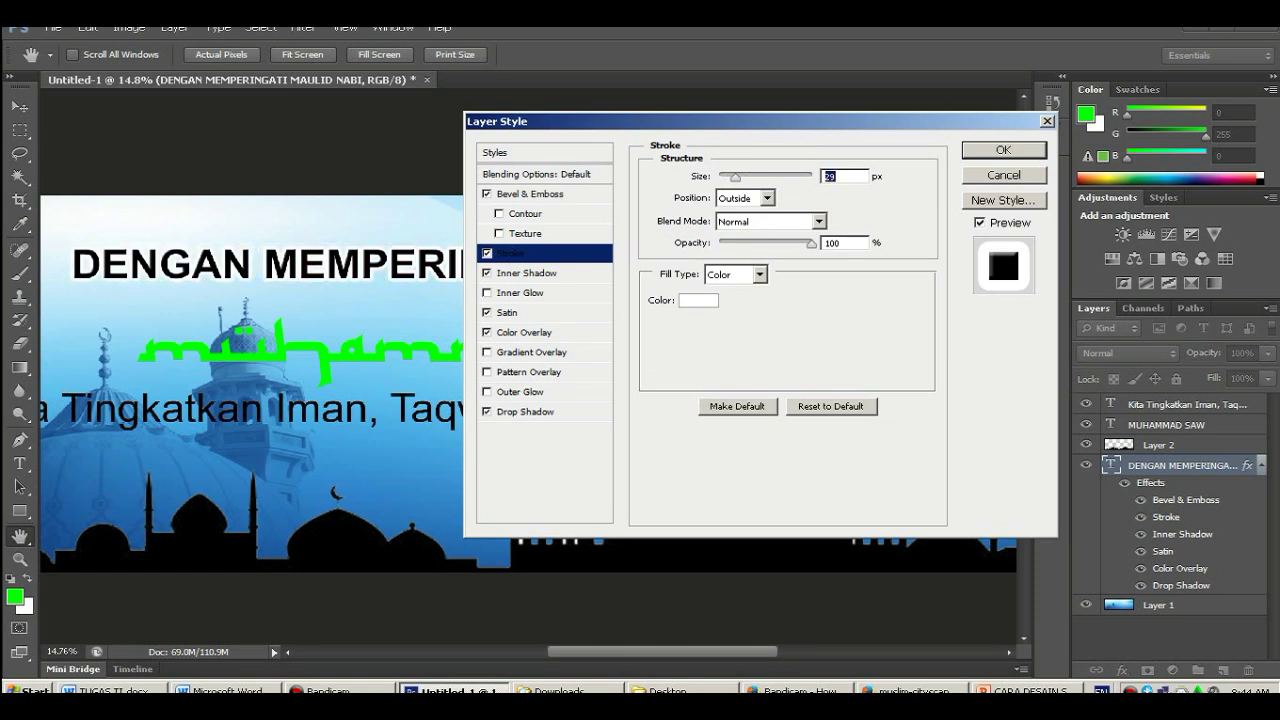
pyautogui.press('Tab')
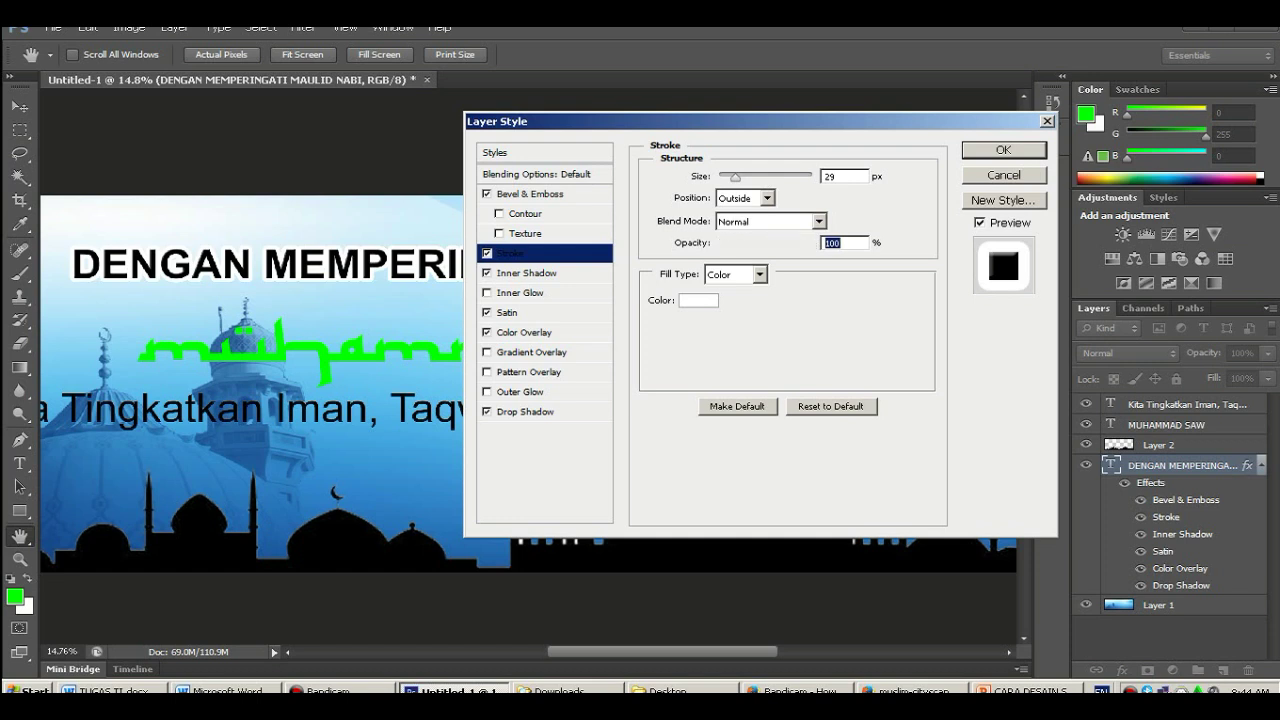
# Set the title's Inner Shadow distance to 20 and add an Outer Glow.
pyautogui.click(527, 273)
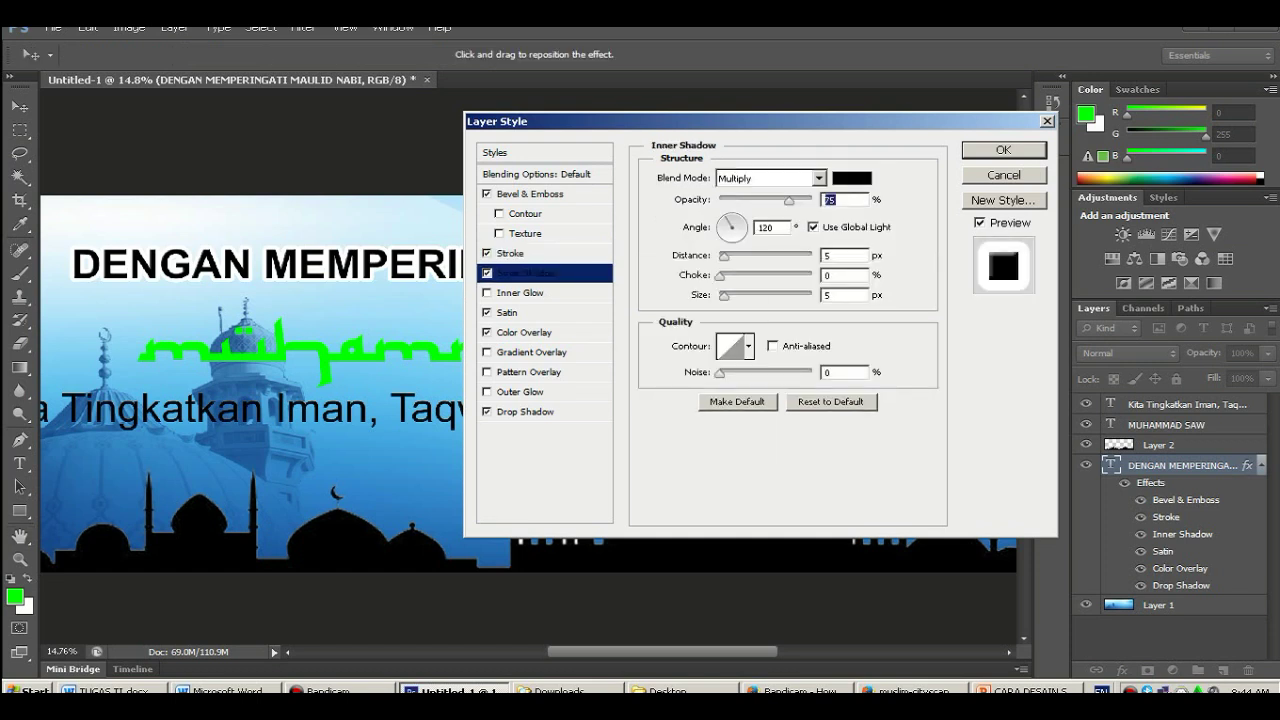
pyautogui.write('20')
pyautogui.press('Tab')
pyautogui.press('Down')
pyautogui.click(530, 352)
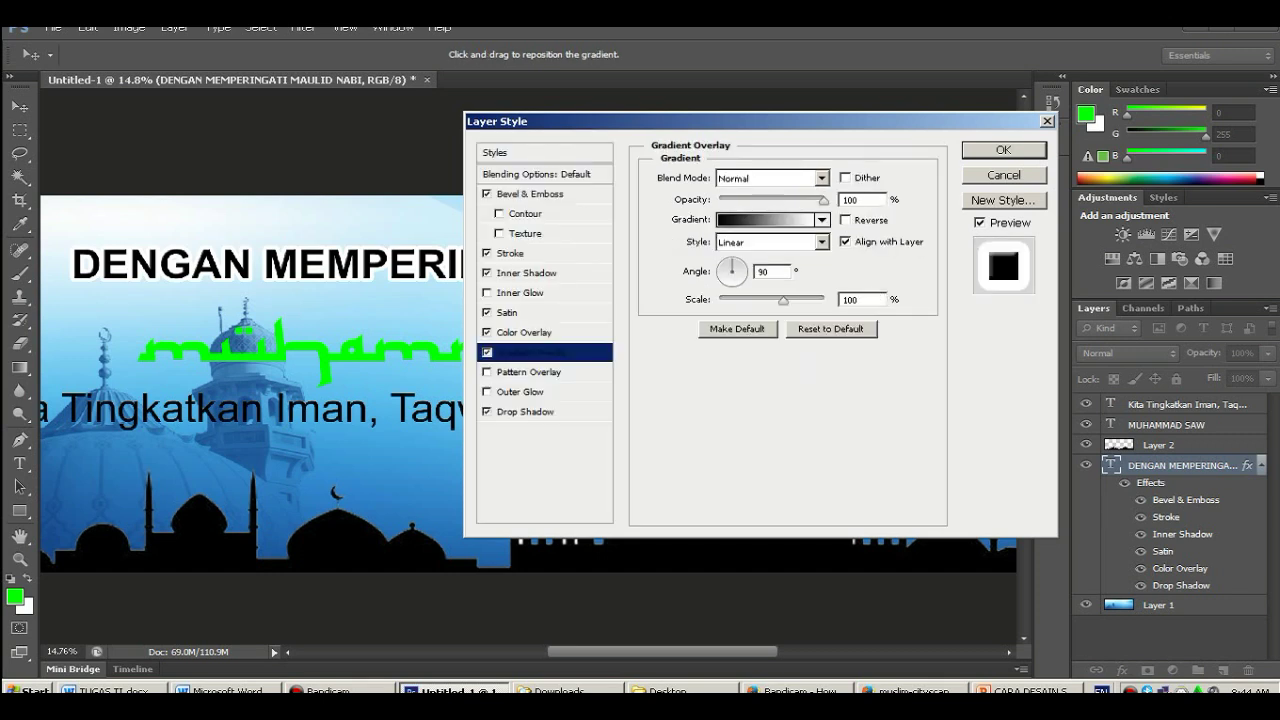
pyautogui.press('space')
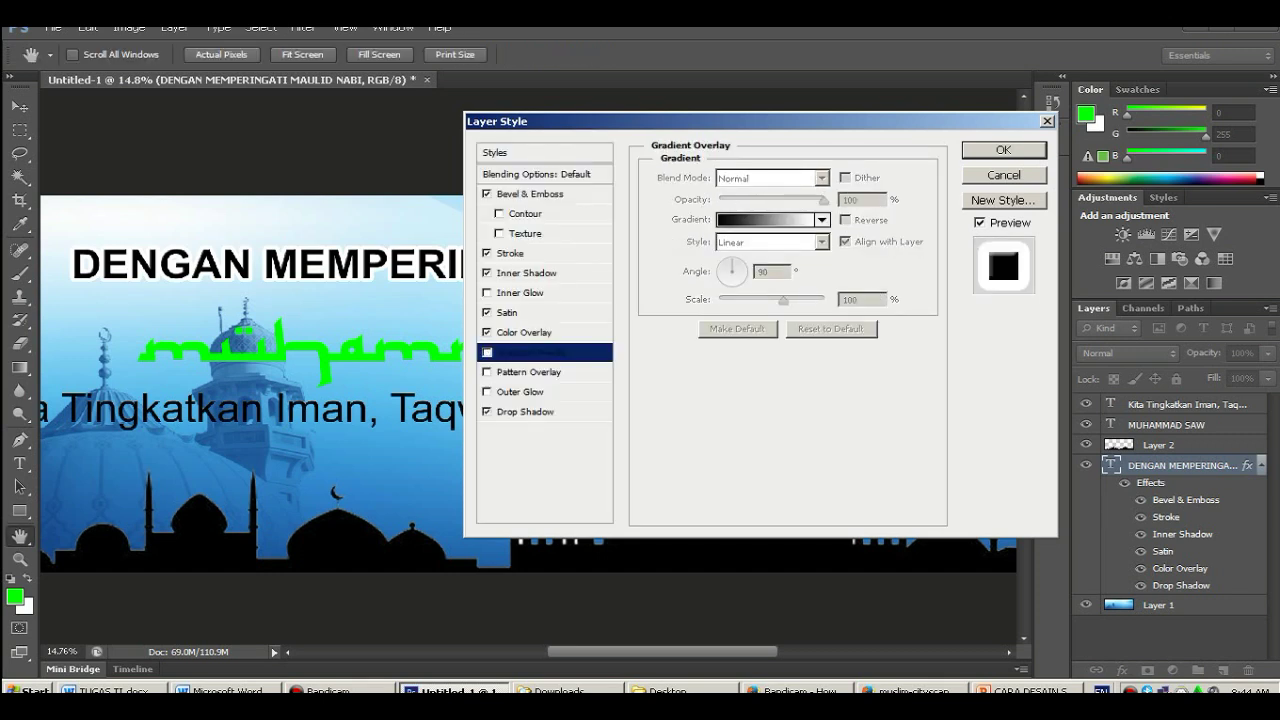
pyautogui.click(520, 391)
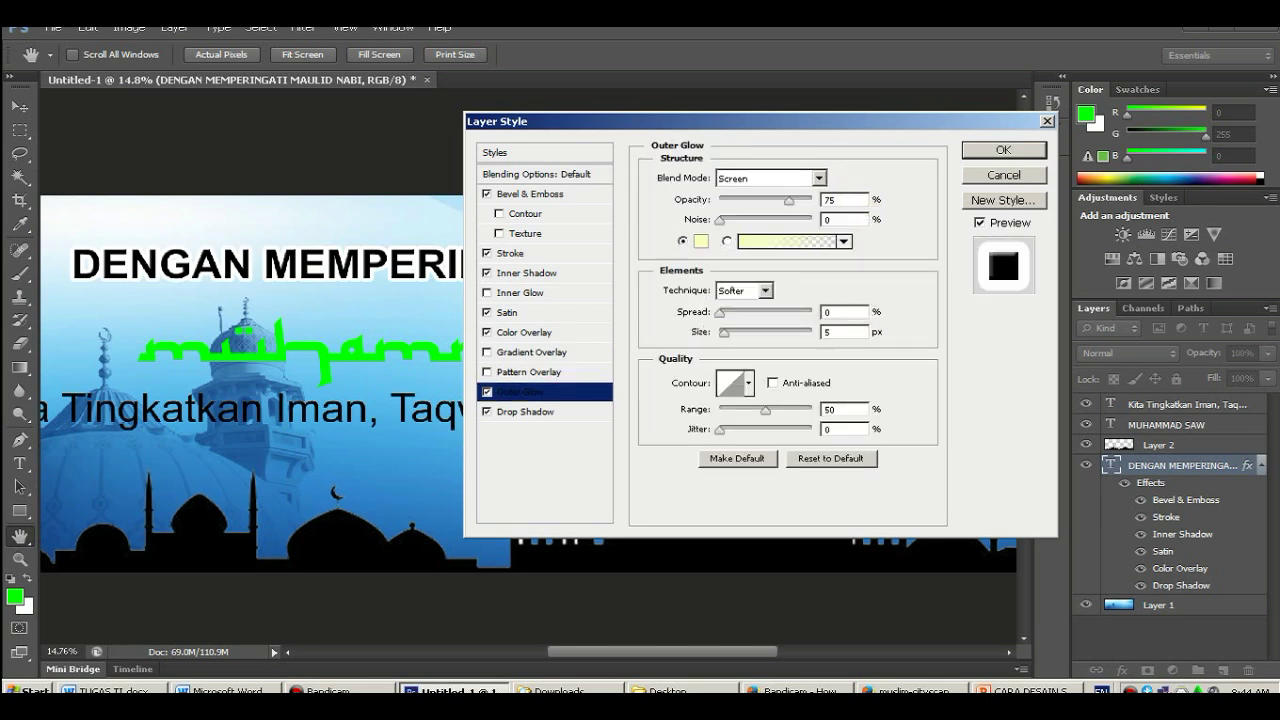
pyautogui.press('Return')
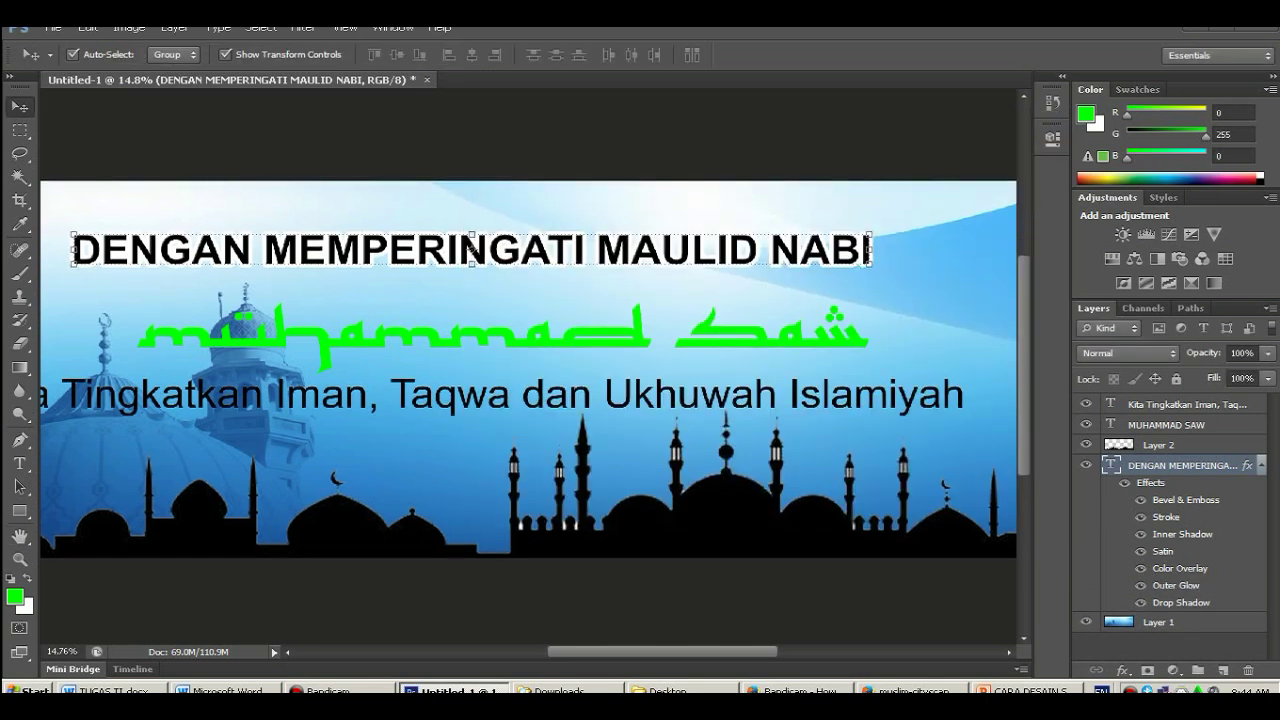
# Give MUHAMMAD SAW a grey bevel preset style plus an Inner Glow with 57% noise.
pyautogui.click(502, 340)
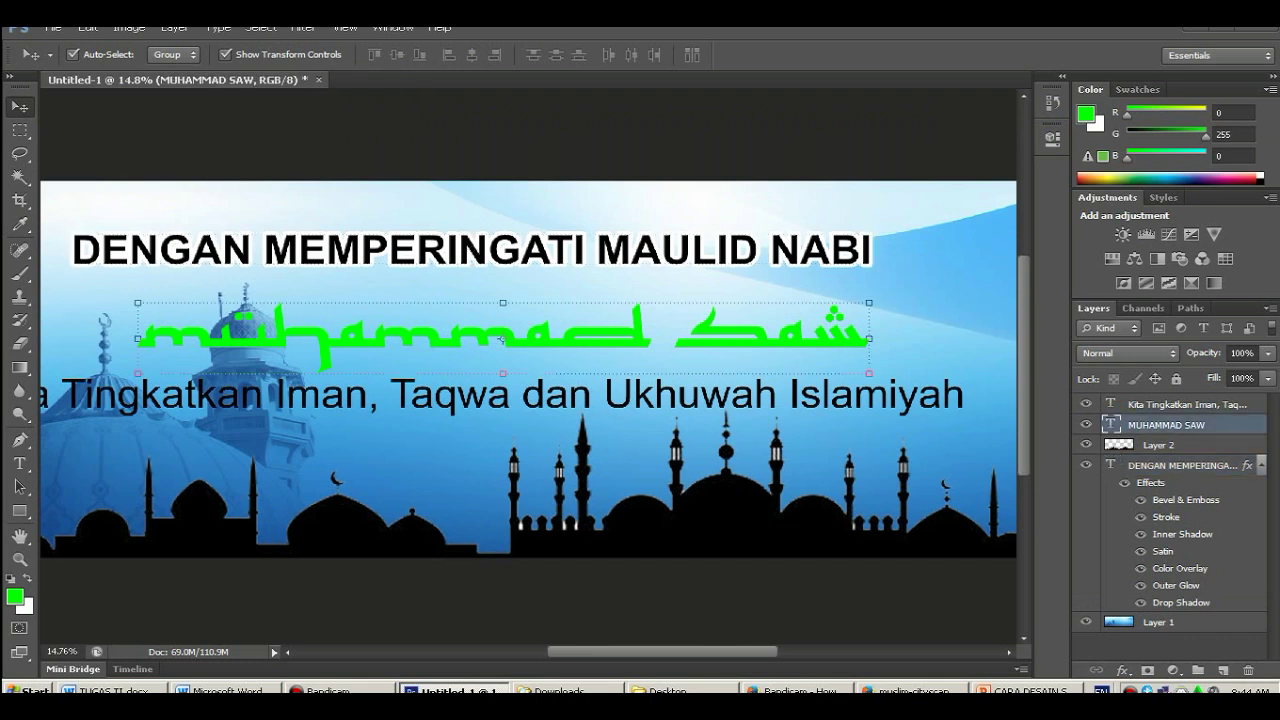
pyautogui.rightClick(1140, 425)
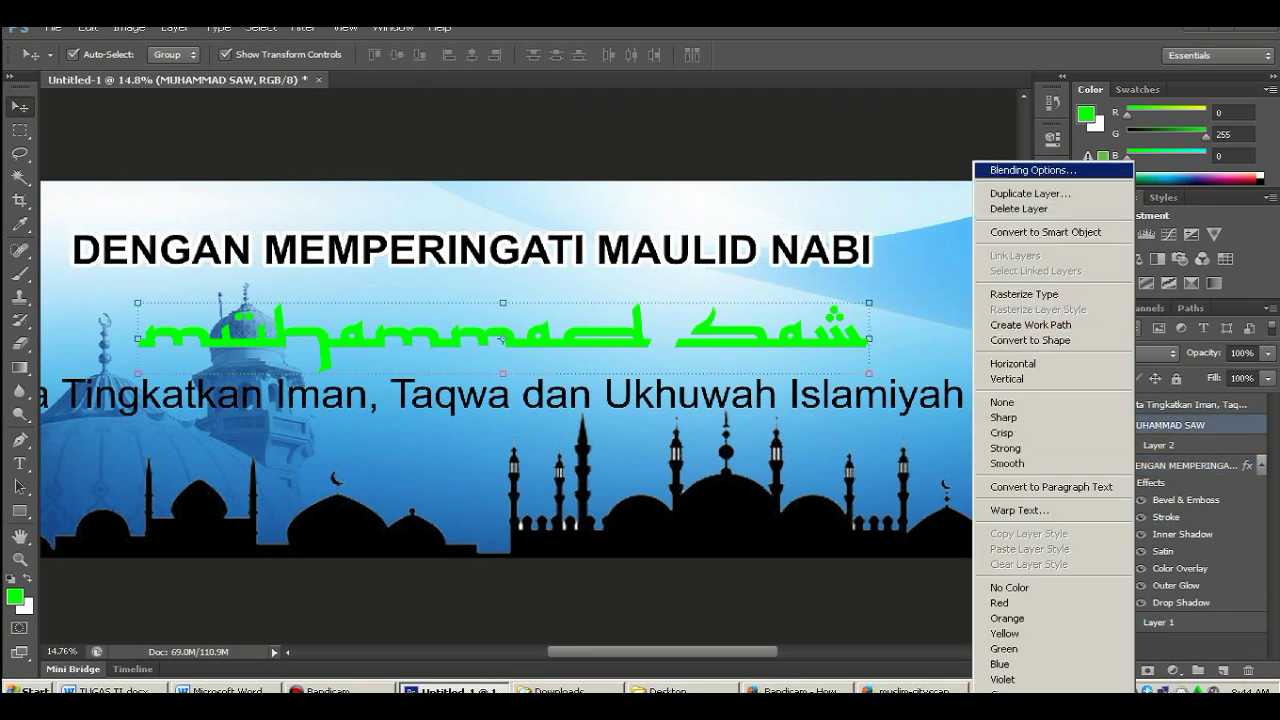
pyautogui.click(1010, 170)
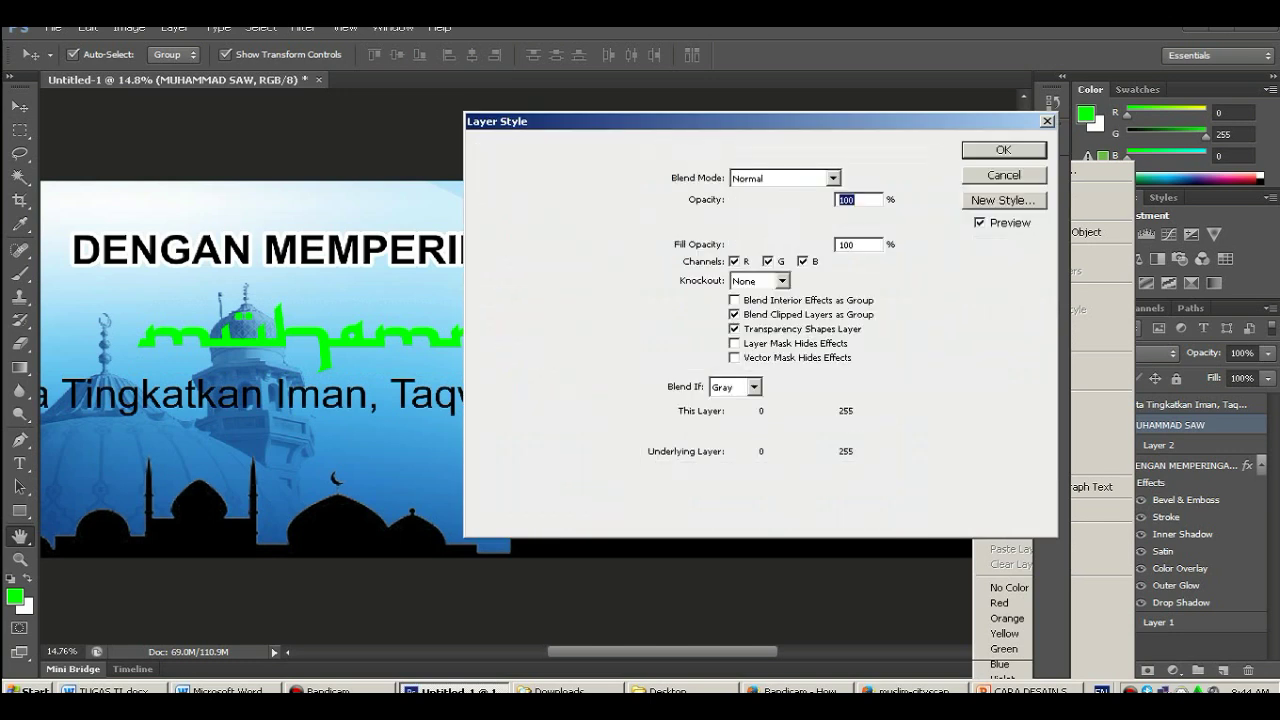
pyautogui.click(495, 152)
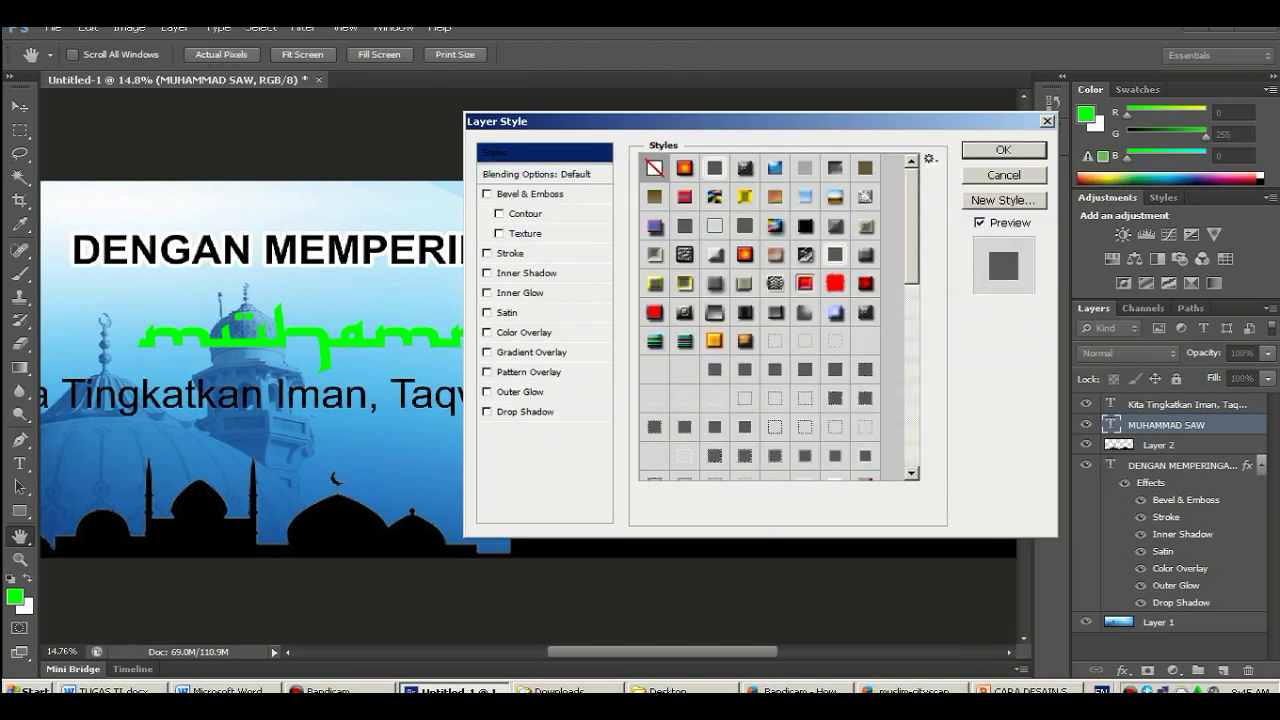
pyautogui.click(805, 225)
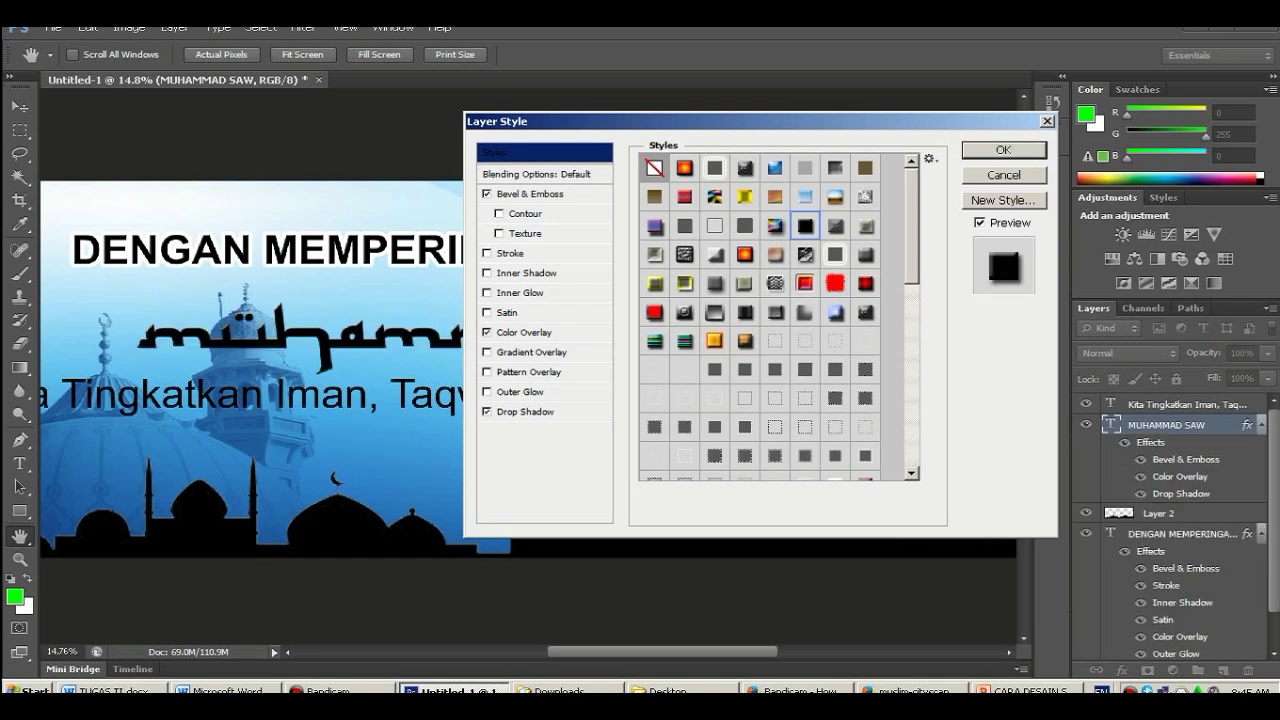
pyautogui.click(835, 225)
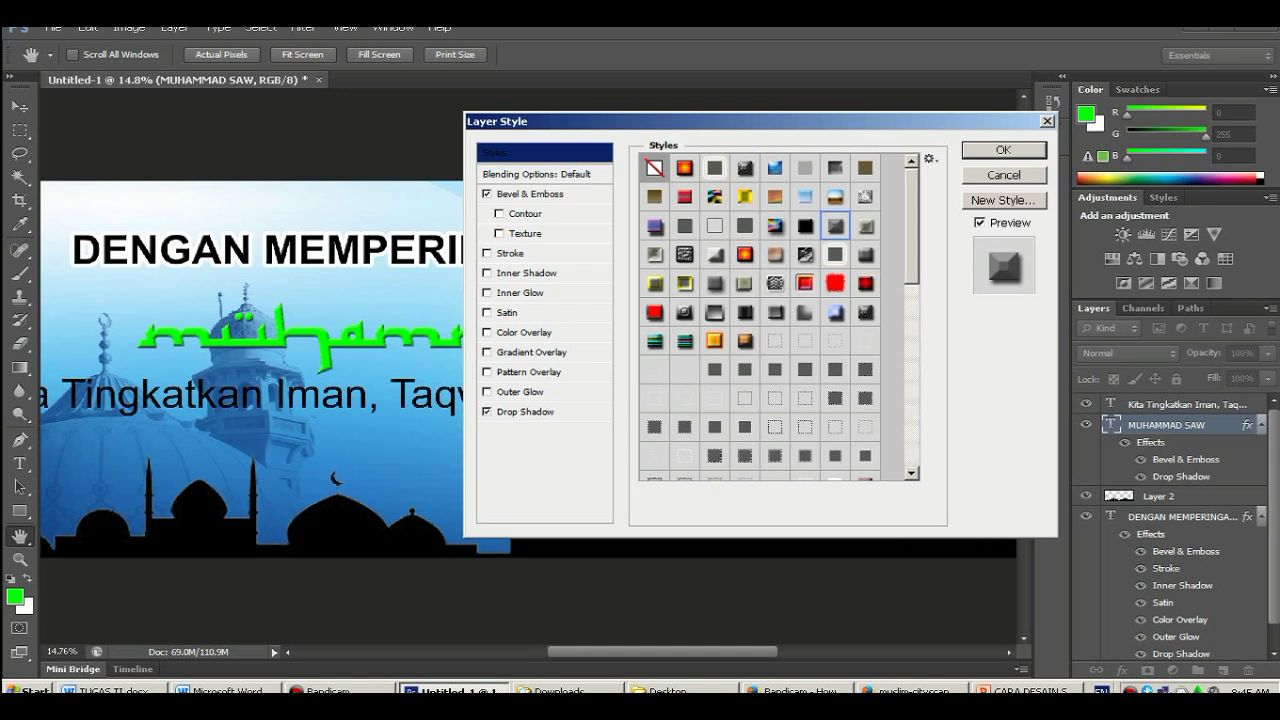
pyautogui.click(487, 292)
pyautogui.click(520, 292)
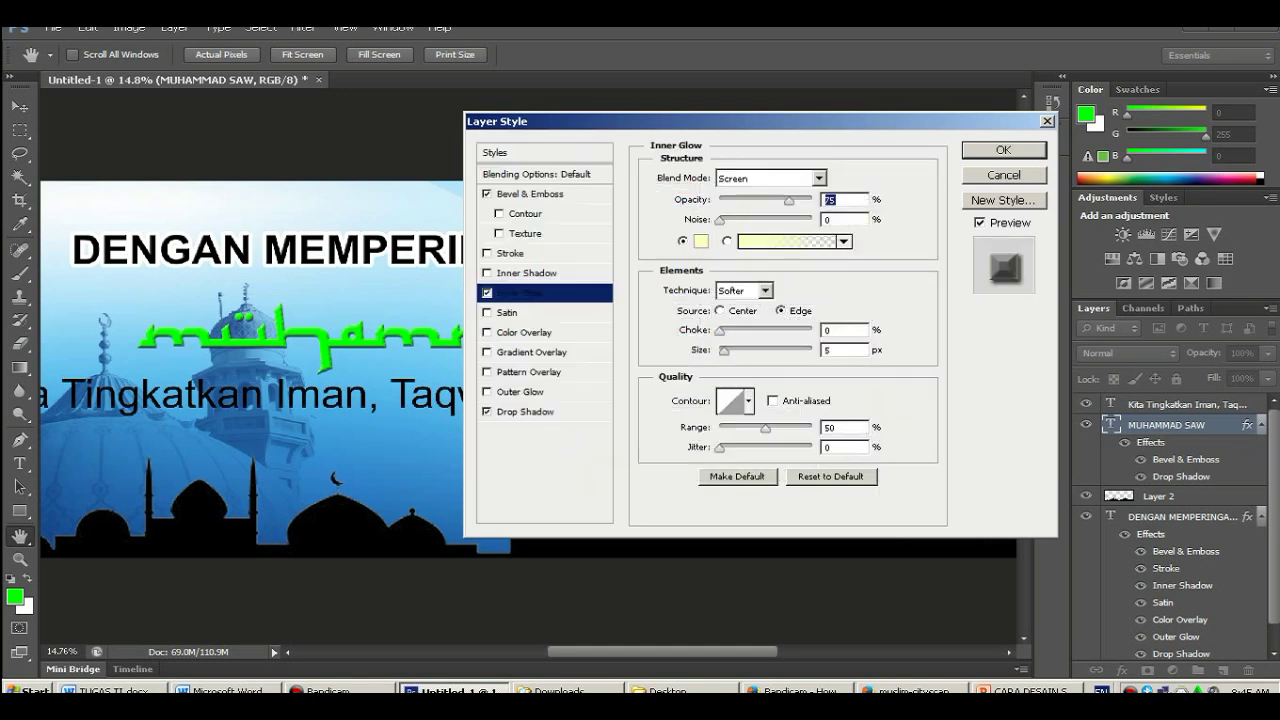
pyautogui.moveTo(720, 219); pyautogui.dragTo(771, 219)
pyautogui.press('Tab')
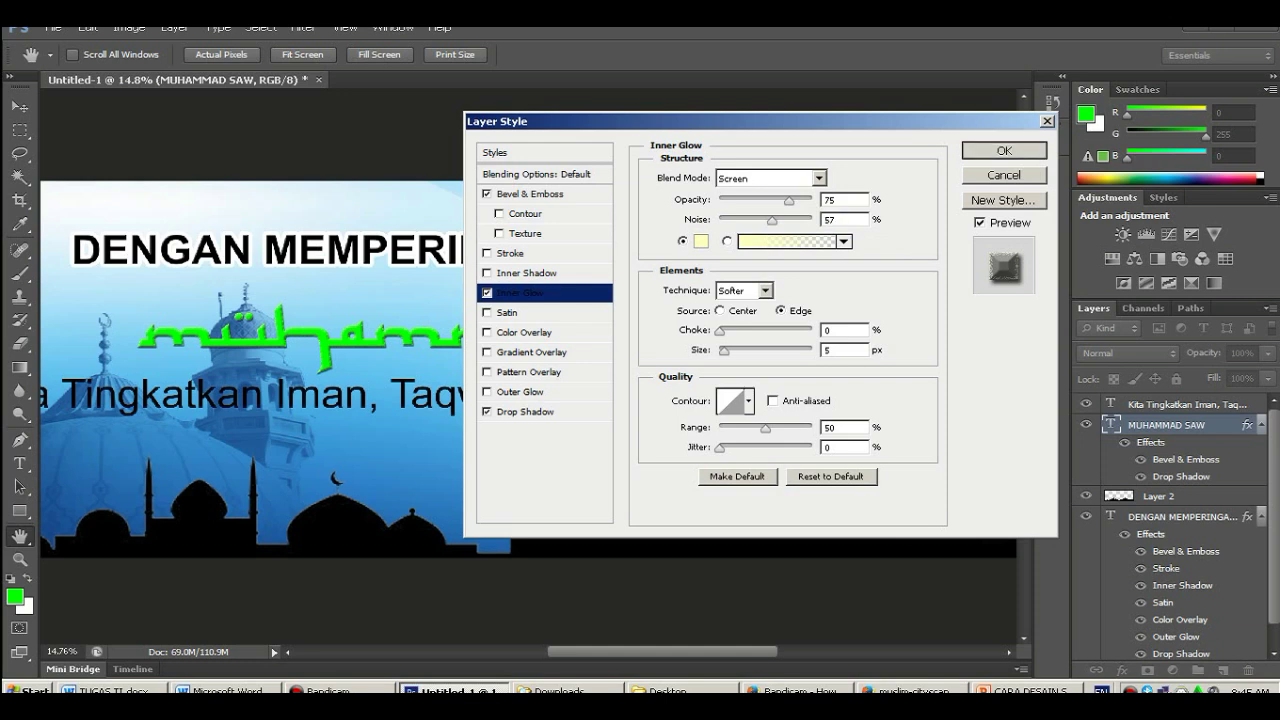
pyautogui.press('Return')
# Select the Kita Tingkatkan Iman line and preview purple, green and yellow preset styles.
pyautogui.scroll(-1, 503, 268)
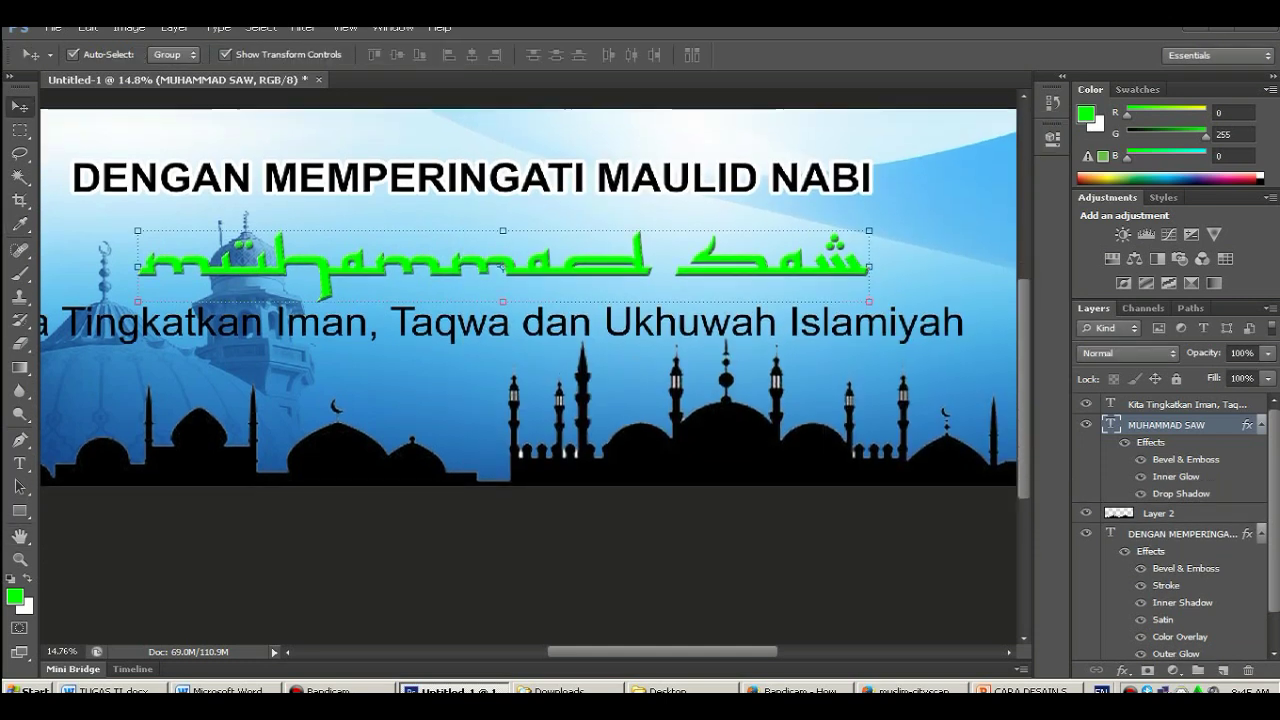
pyautogui.scroll(-1, 503, 268)
pyautogui.scroll(-1, 503, 268)
pyautogui.scroll(-1, 503, 268)
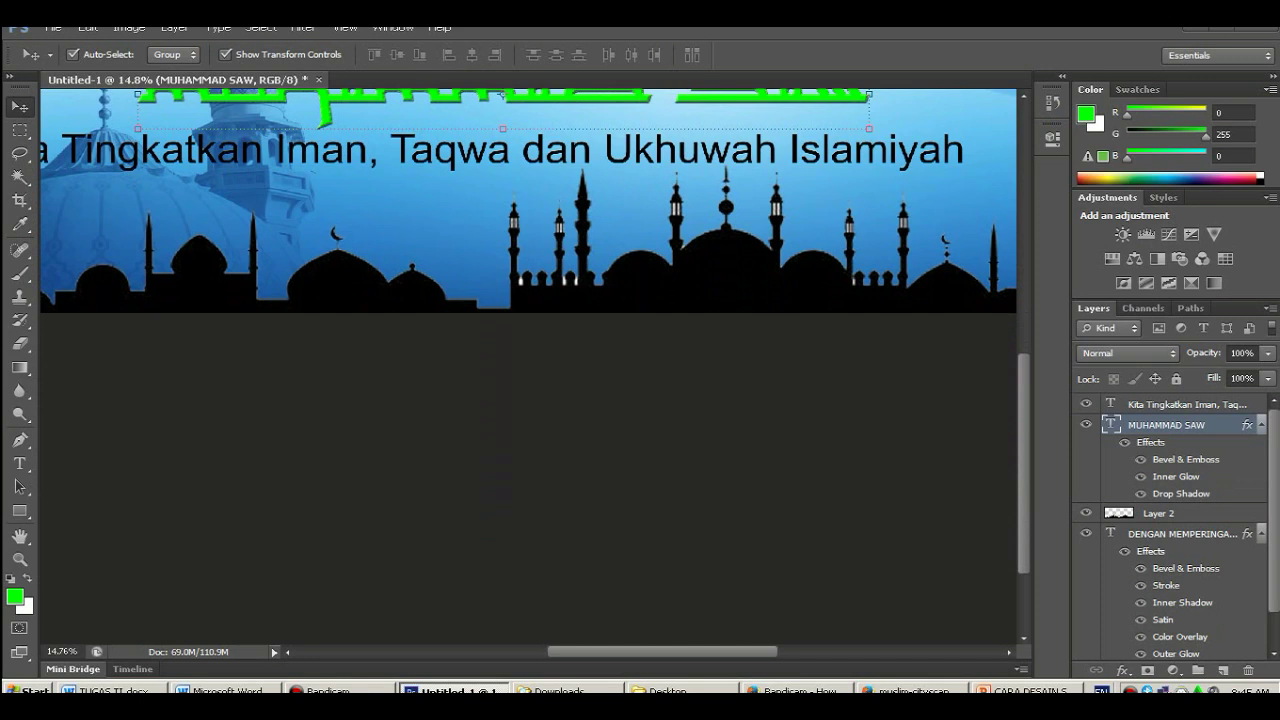
pyautogui.click(470, 150)
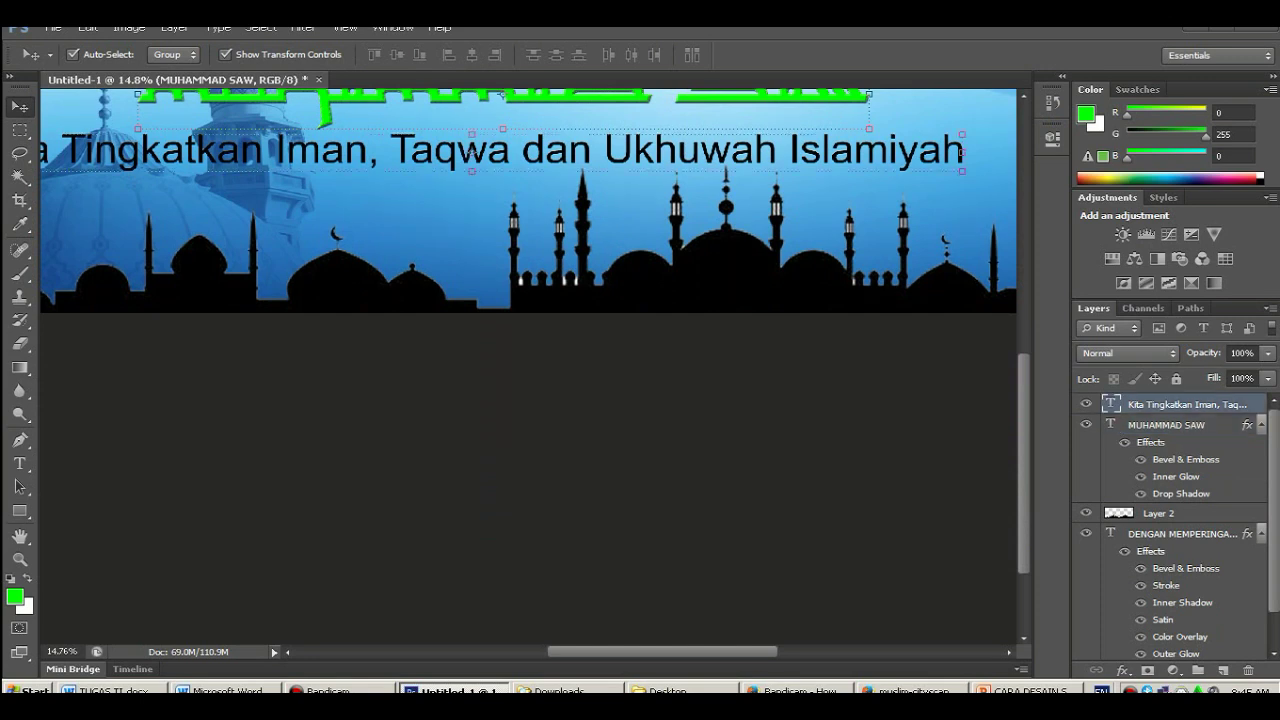
pyautogui.rightClick(1152, 404)
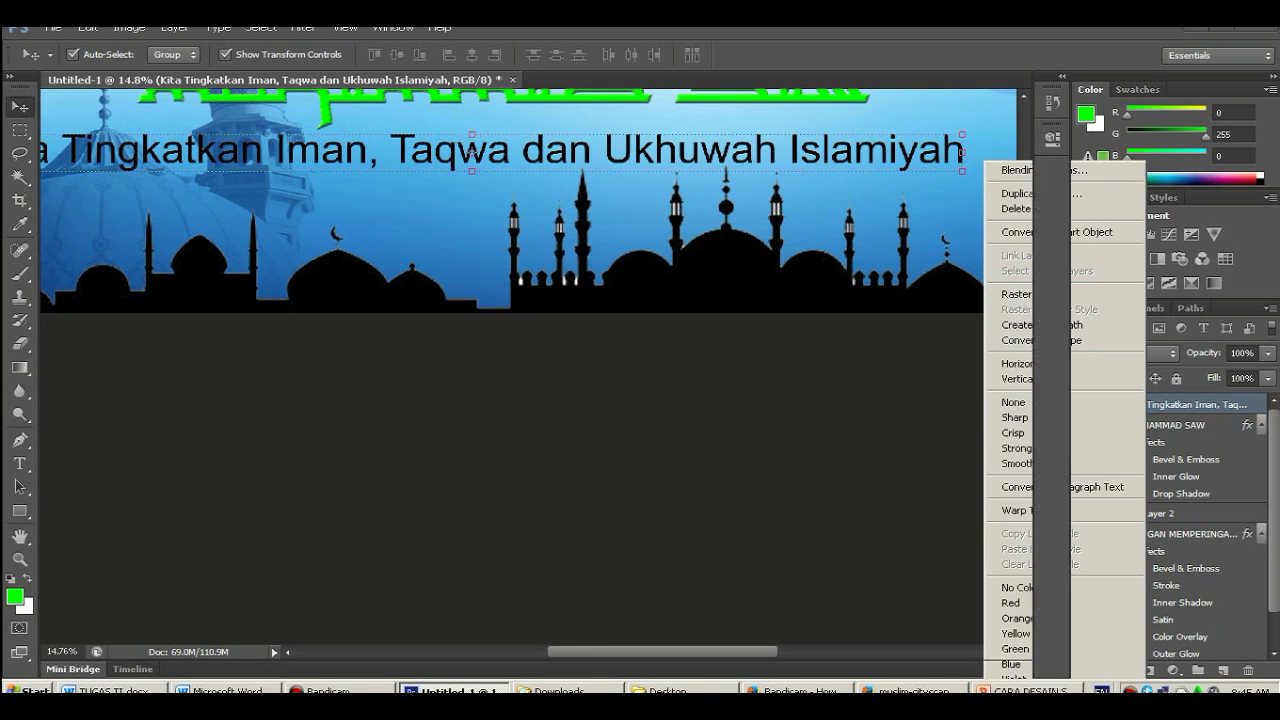
pyautogui.click(1017, 170)
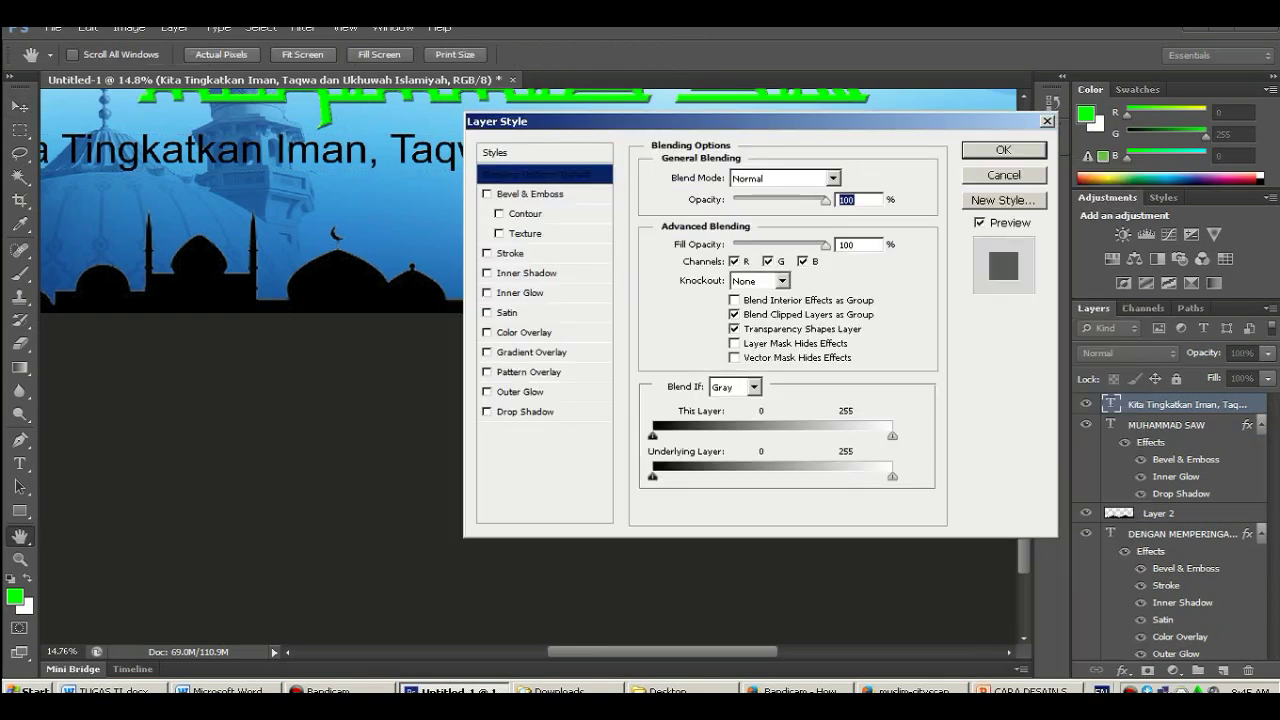
pyautogui.click(494, 152)
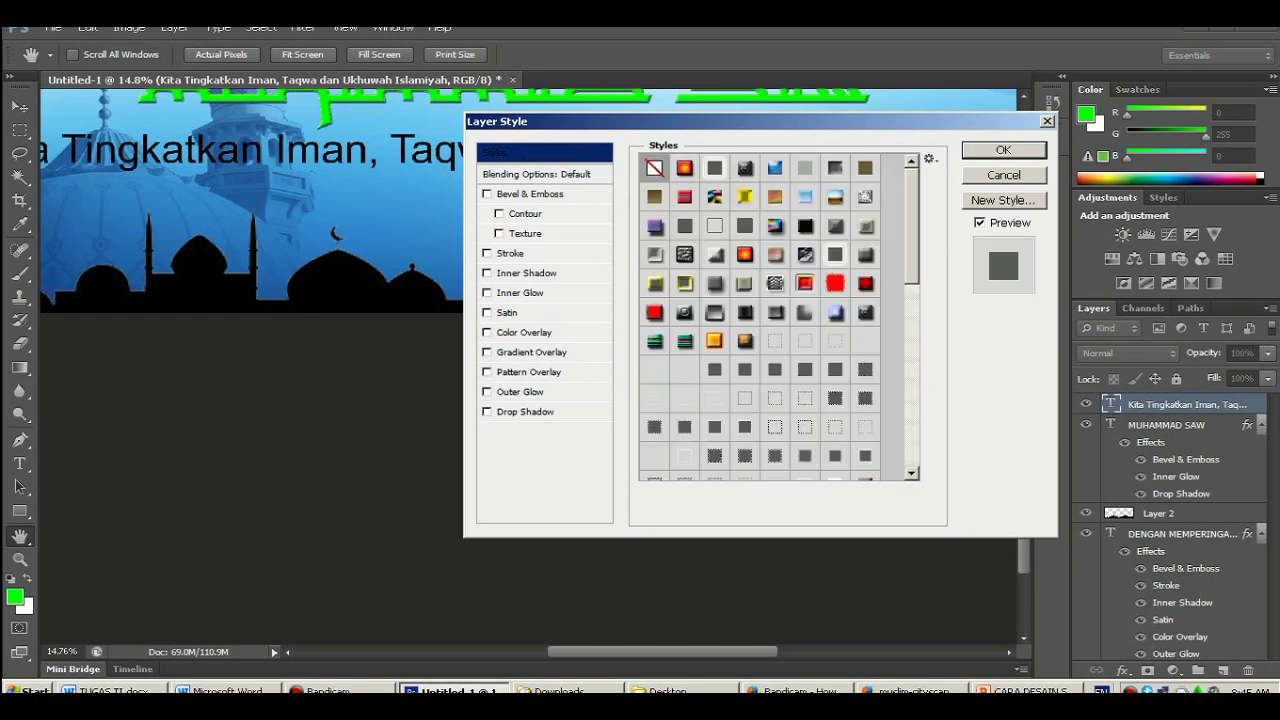
pyautogui.scroll(-5, 775, 315)
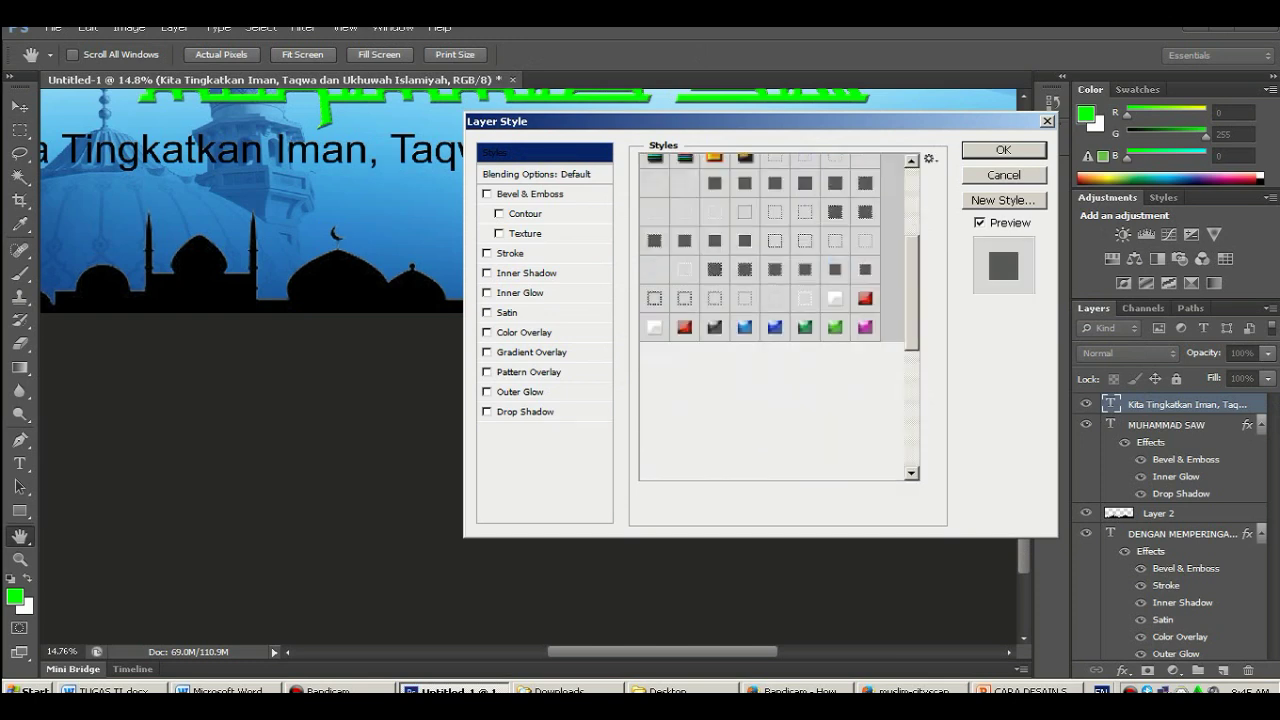
pyautogui.scroll(-5, 775, 315)
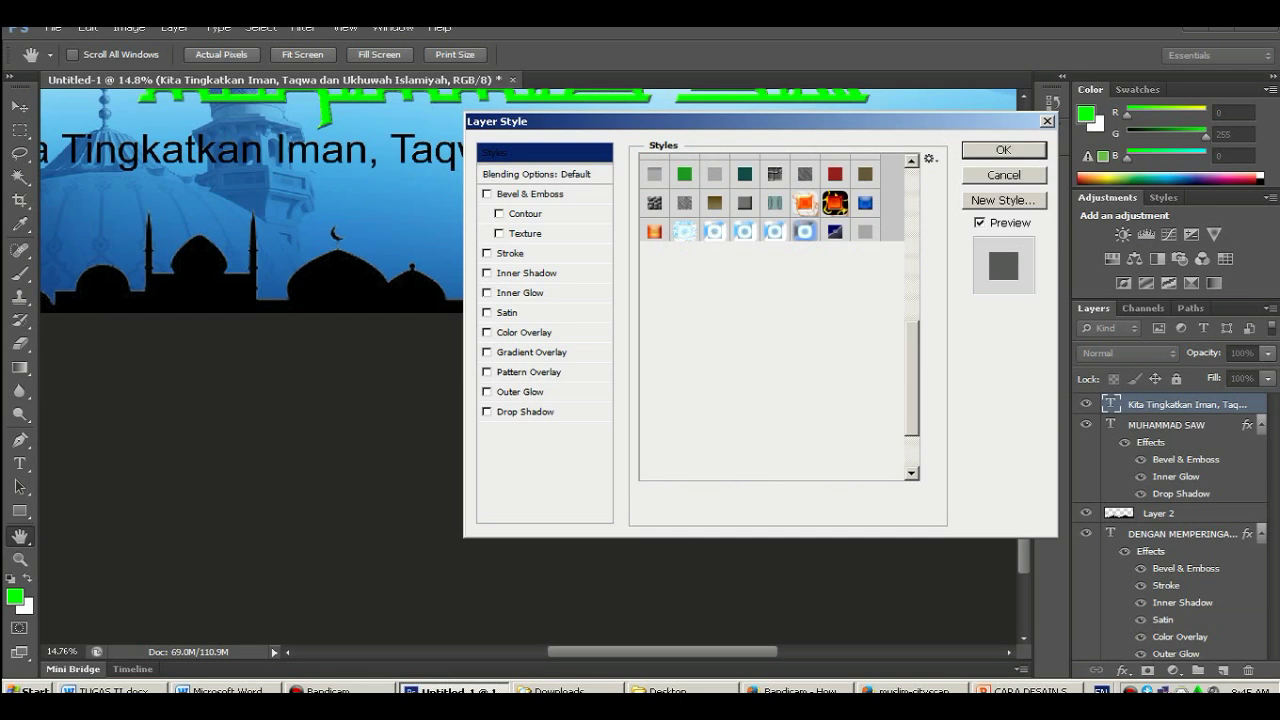
pyautogui.scroll(-1, 775, 315)
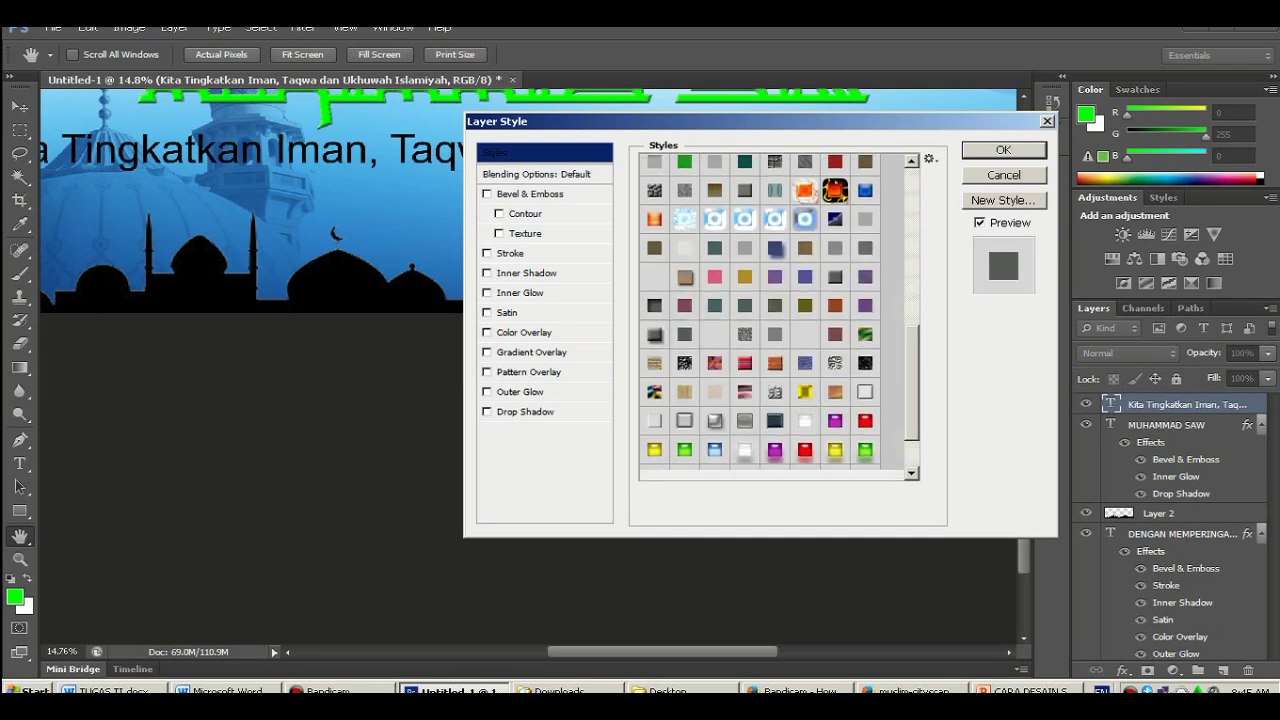
pyautogui.click(835, 420)
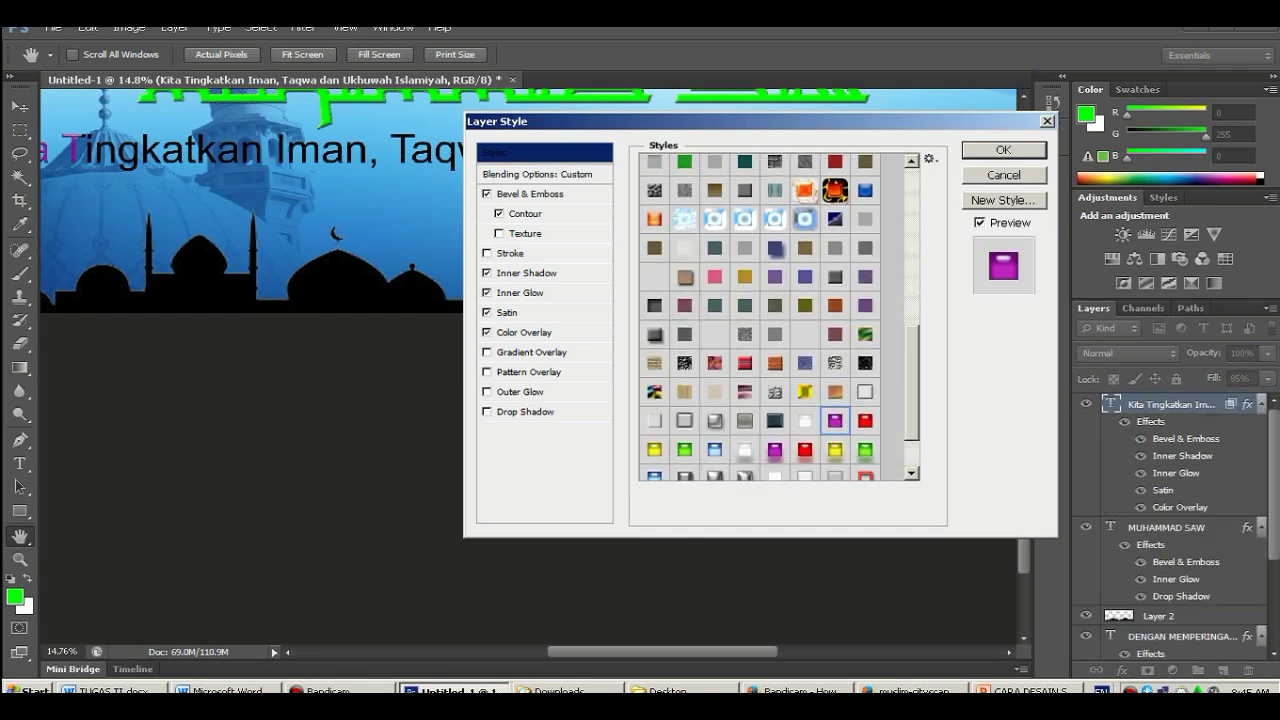
pyautogui.click(865, 450)
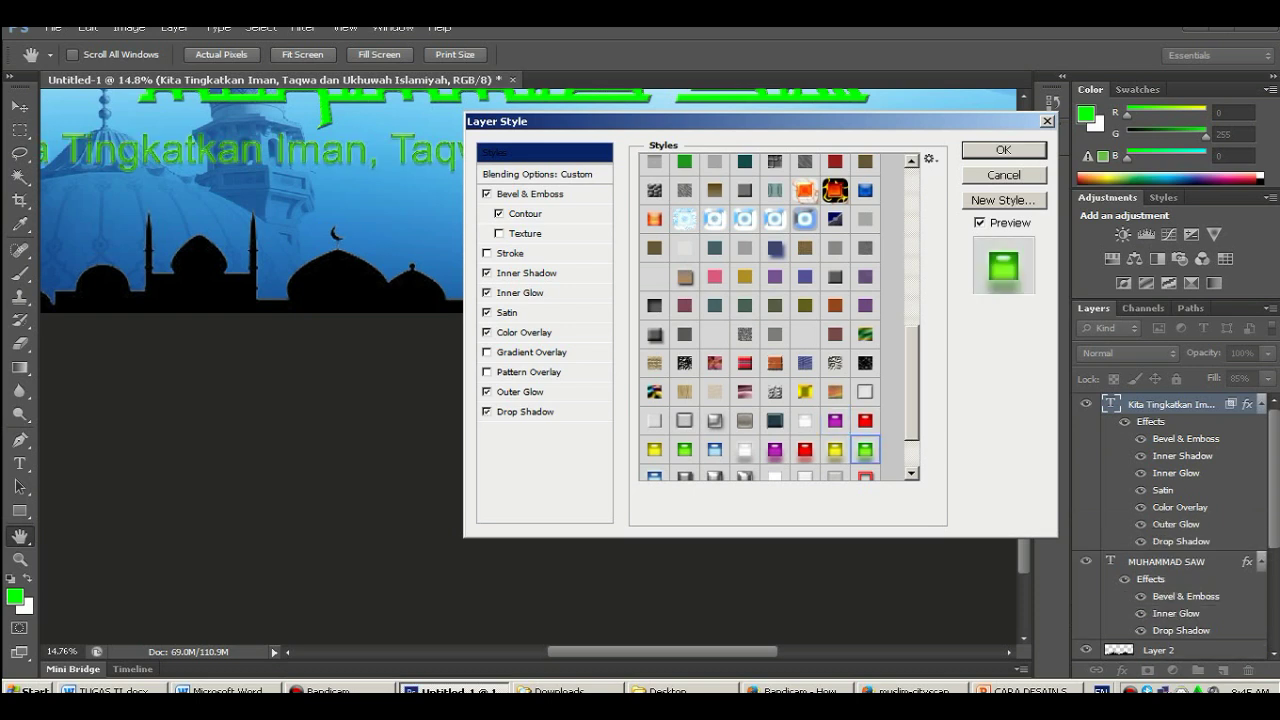
pyautogui.click(835, 450)
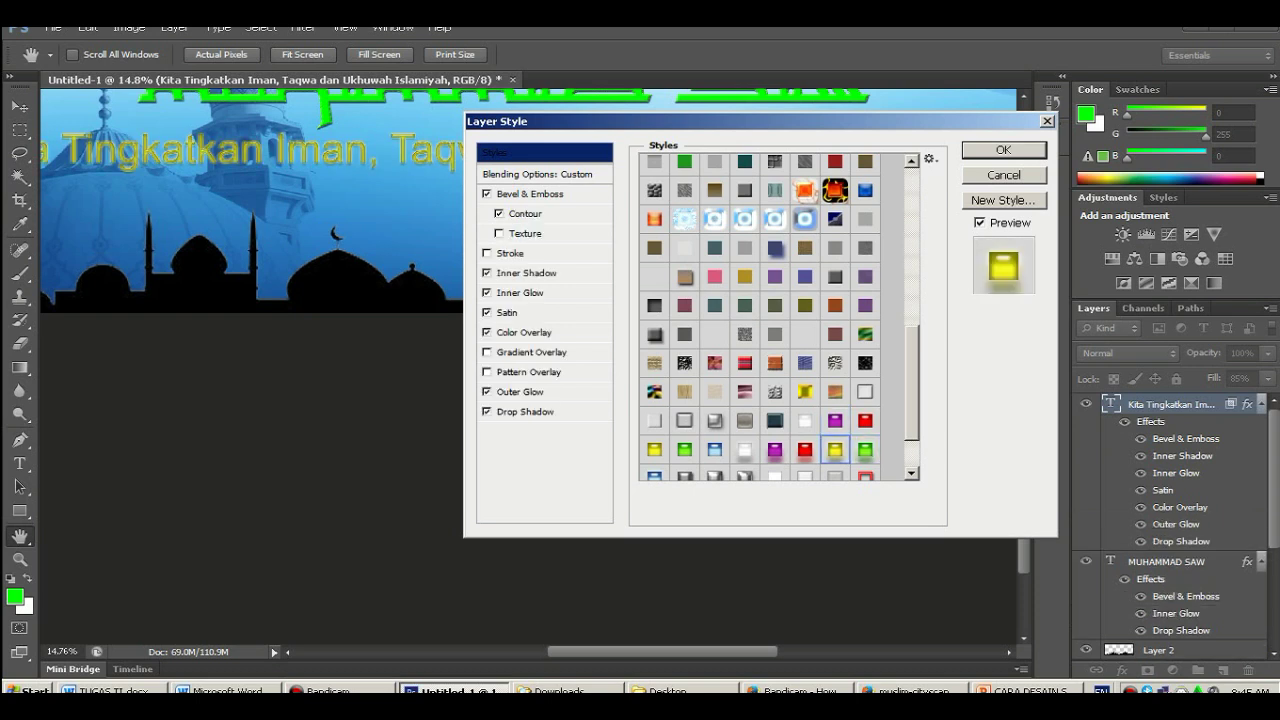
# Apply the red bevelled preset style to the Kita Tingkatkan Iman line.
pyautogui.scroll(2, 760, 318)
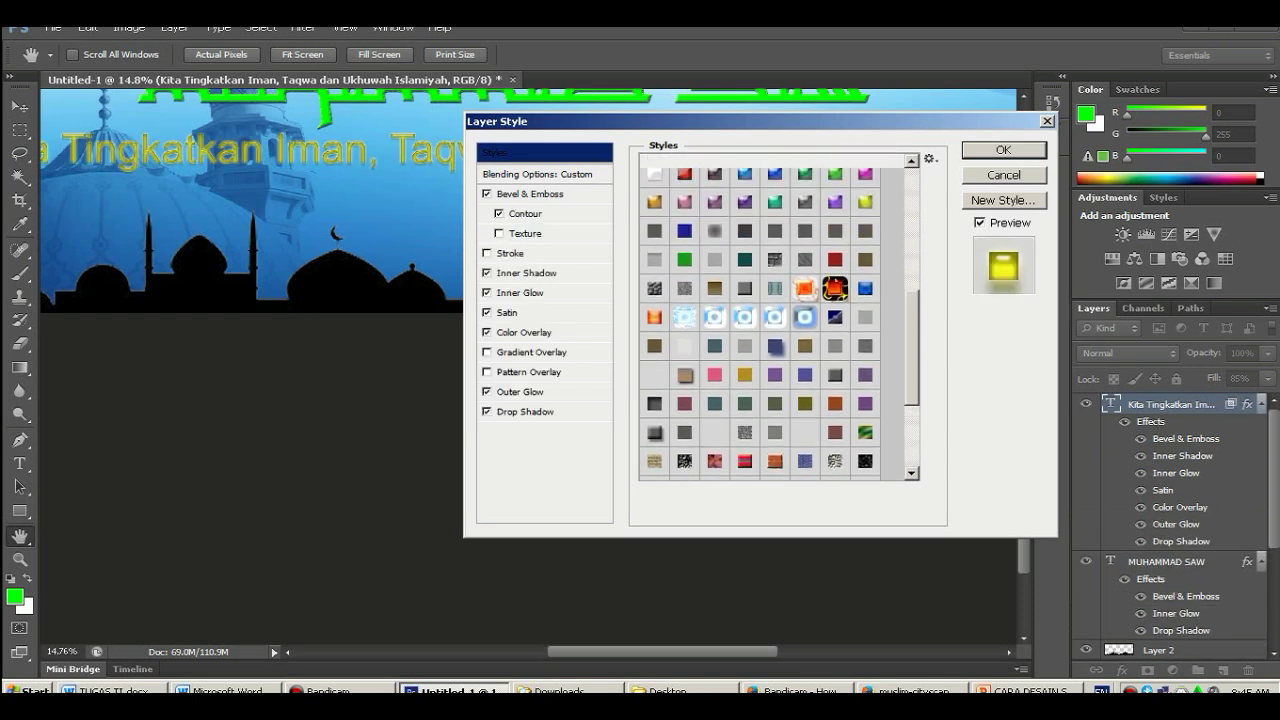
pyautogui.scroll(1, 760, 318)
pyautogui.scroll(2, 760, 318)
pyautogui.scroll(1, 760, 318)
pyautogui.scroll(1, 760, 318)
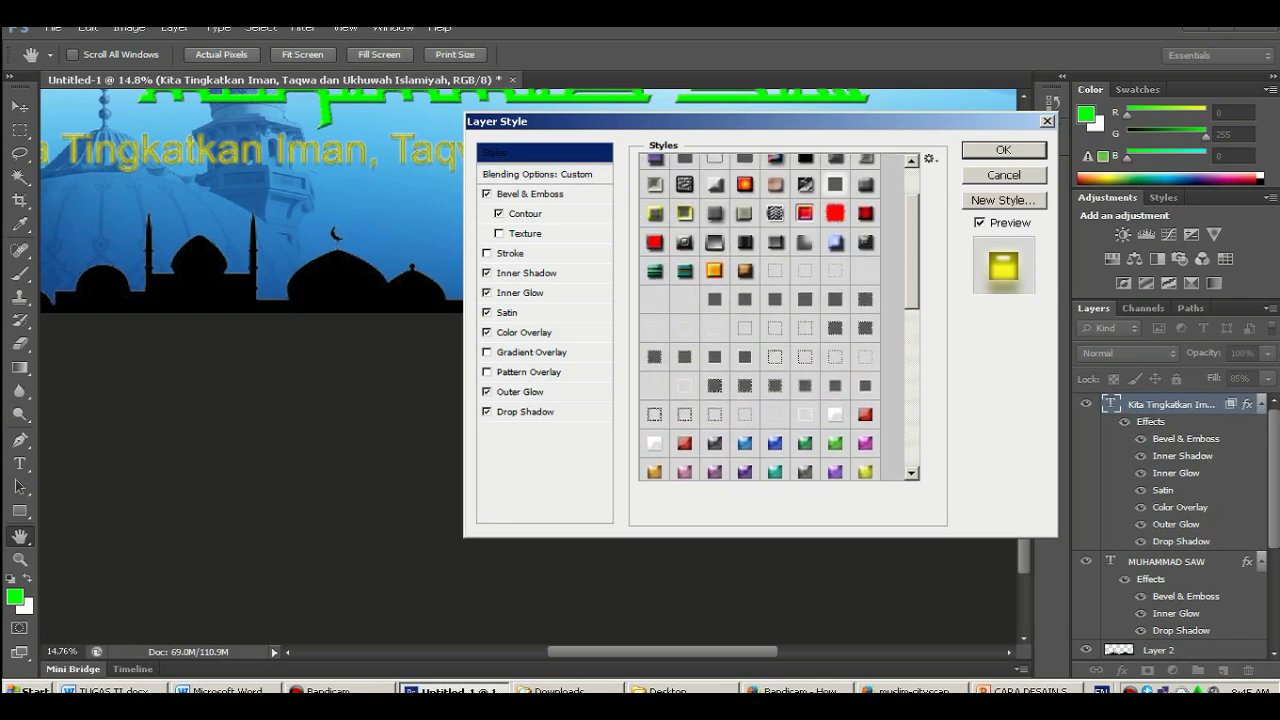
pyautogui.scroll(1, 760, 318)
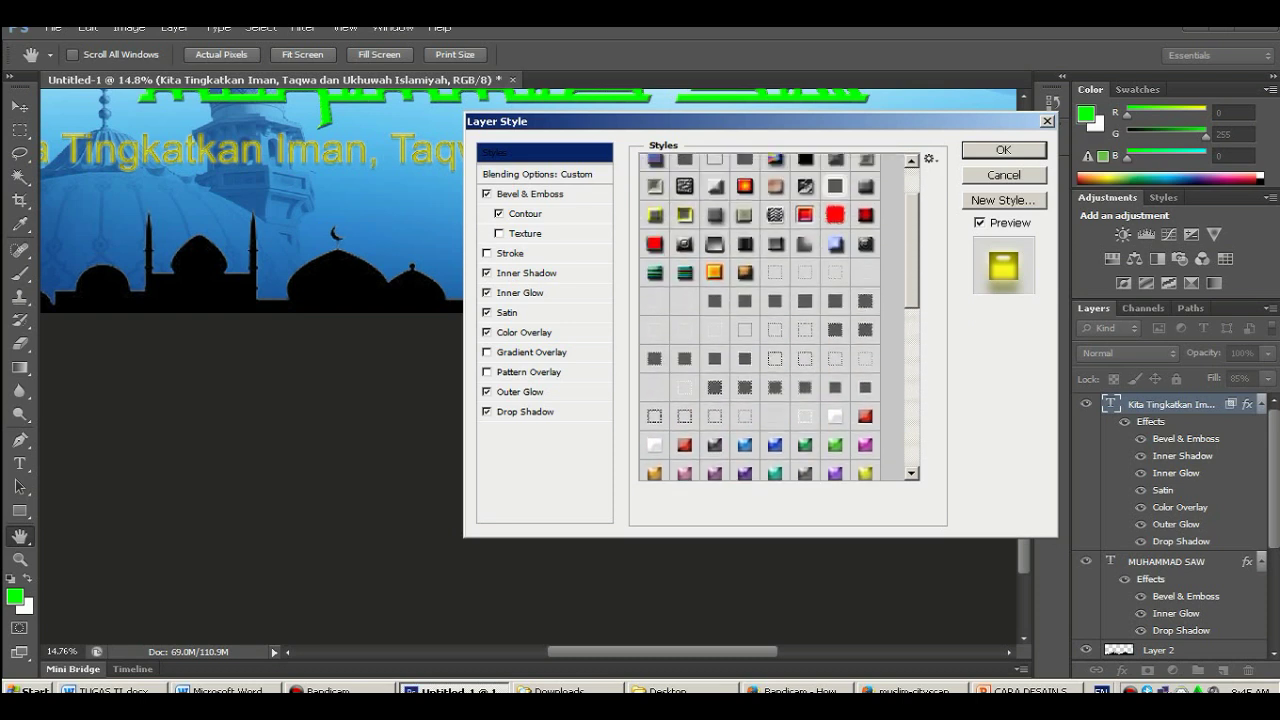
pyautogui.click(684, 215)
pyautogui.click(654, 215)
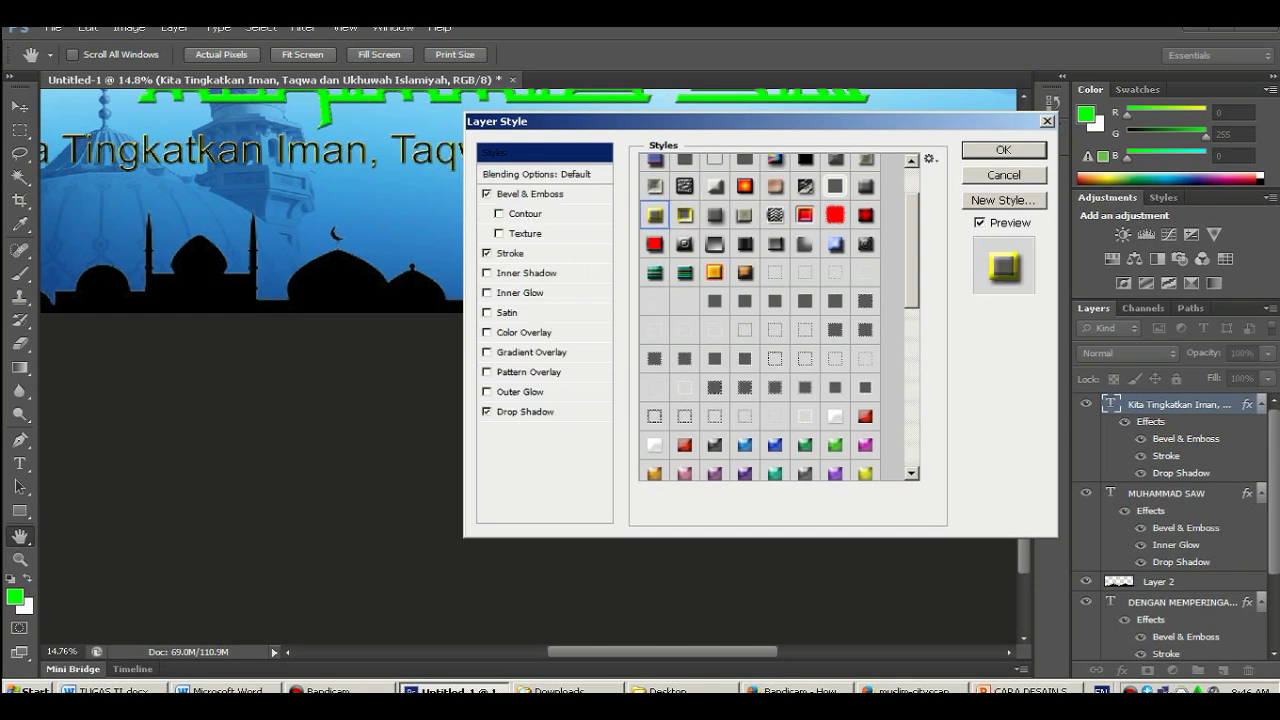
pyautogui.click(654, 244)
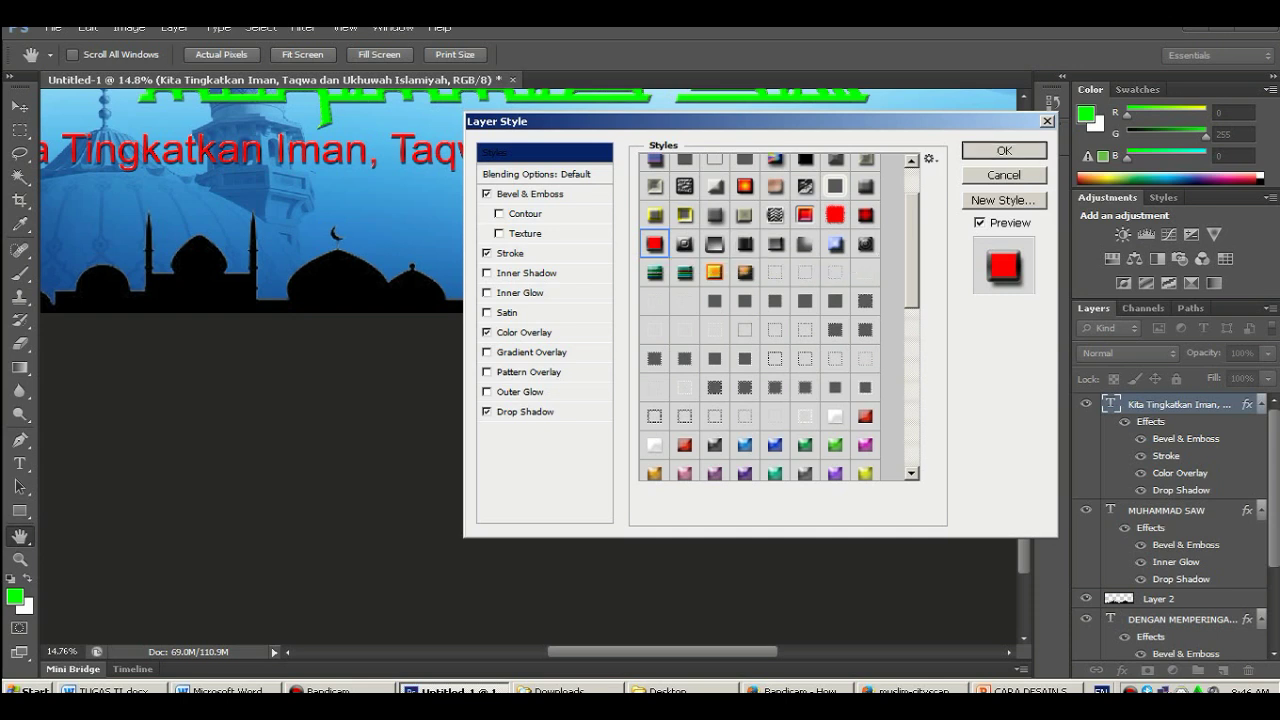
pyautogui.click(1004, 150)
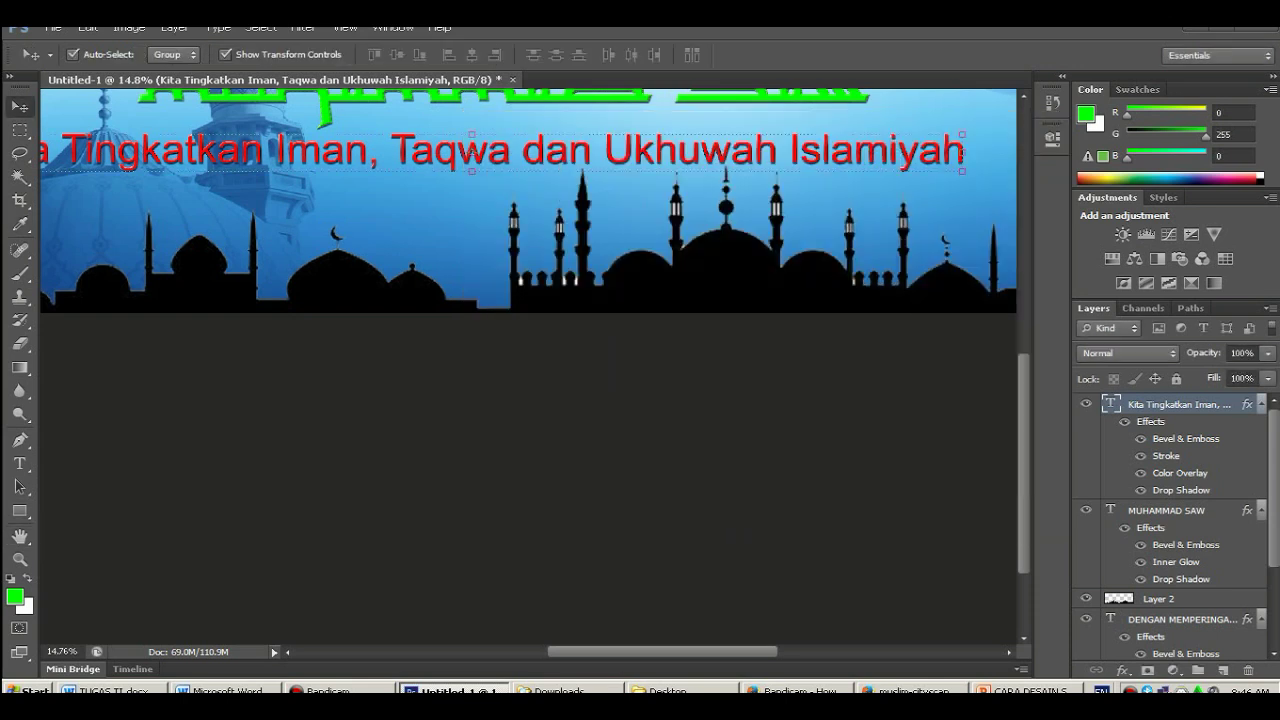
# Scroll the canvas and bring up the Open dialog listing the Desktop's images.
pyautogui.scroll(-2, 530, 330)
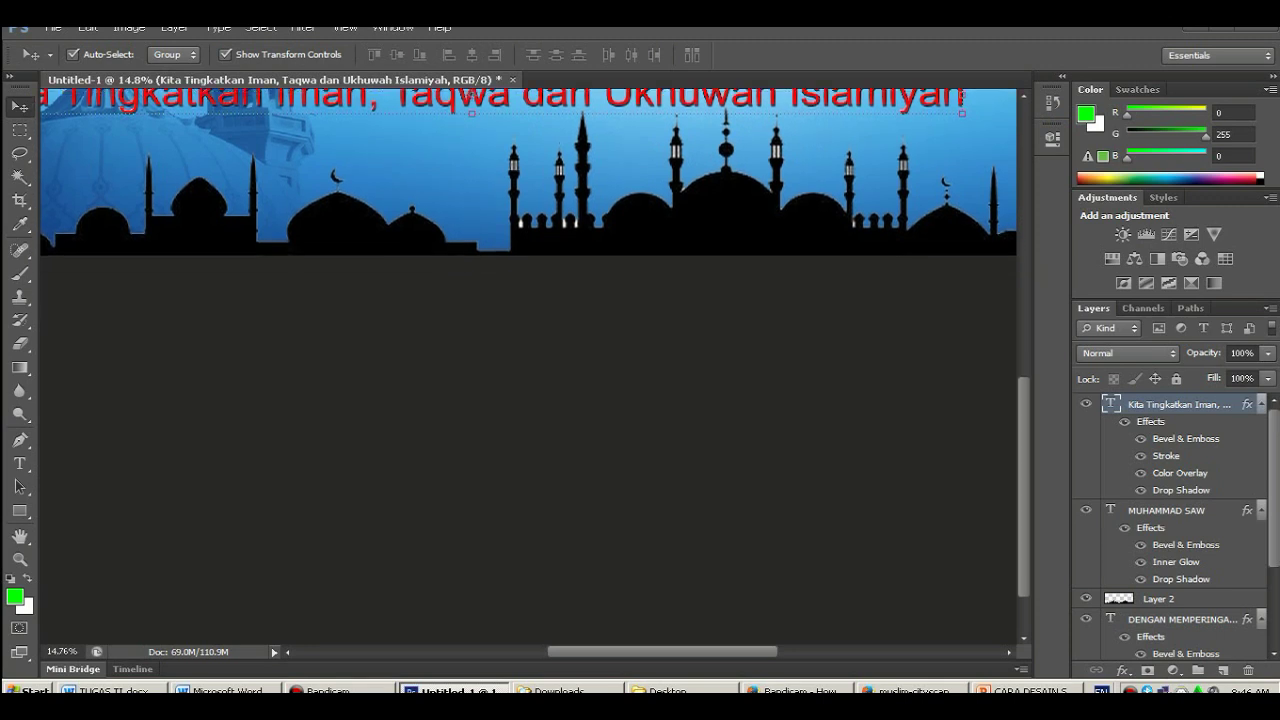
pyautogui.click(52, 27)
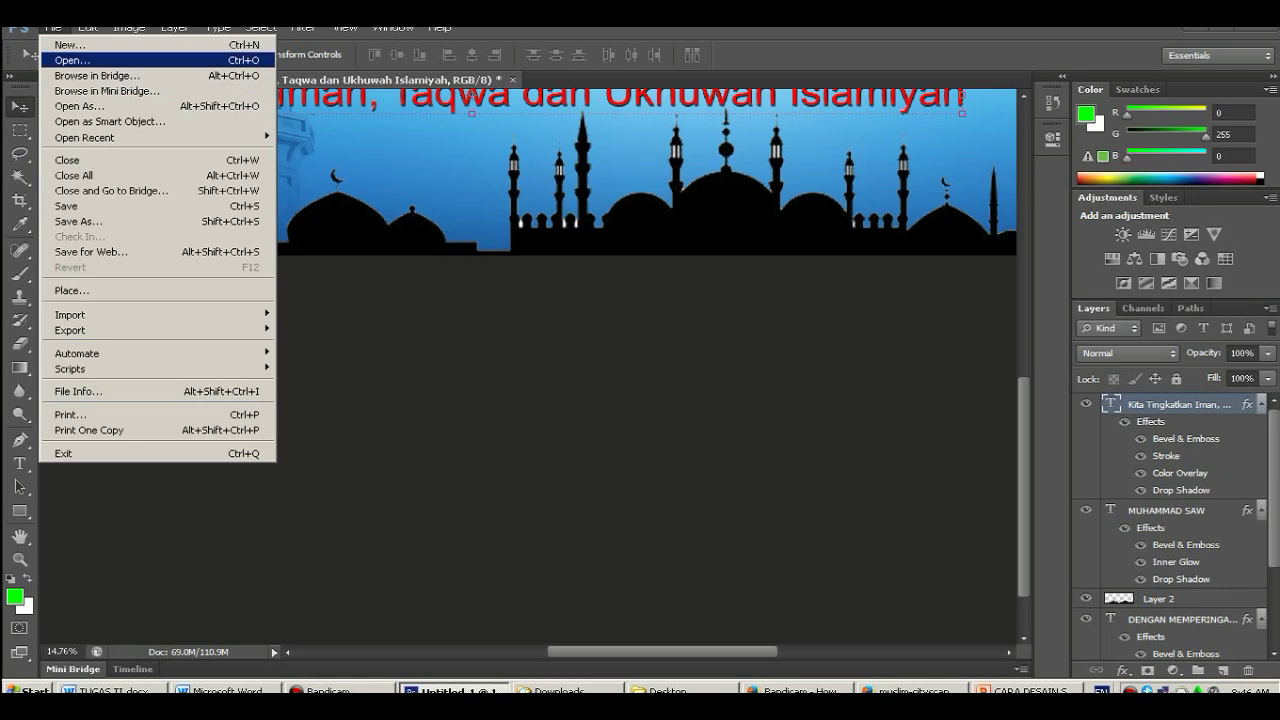
pyautogui.click(72, 60)
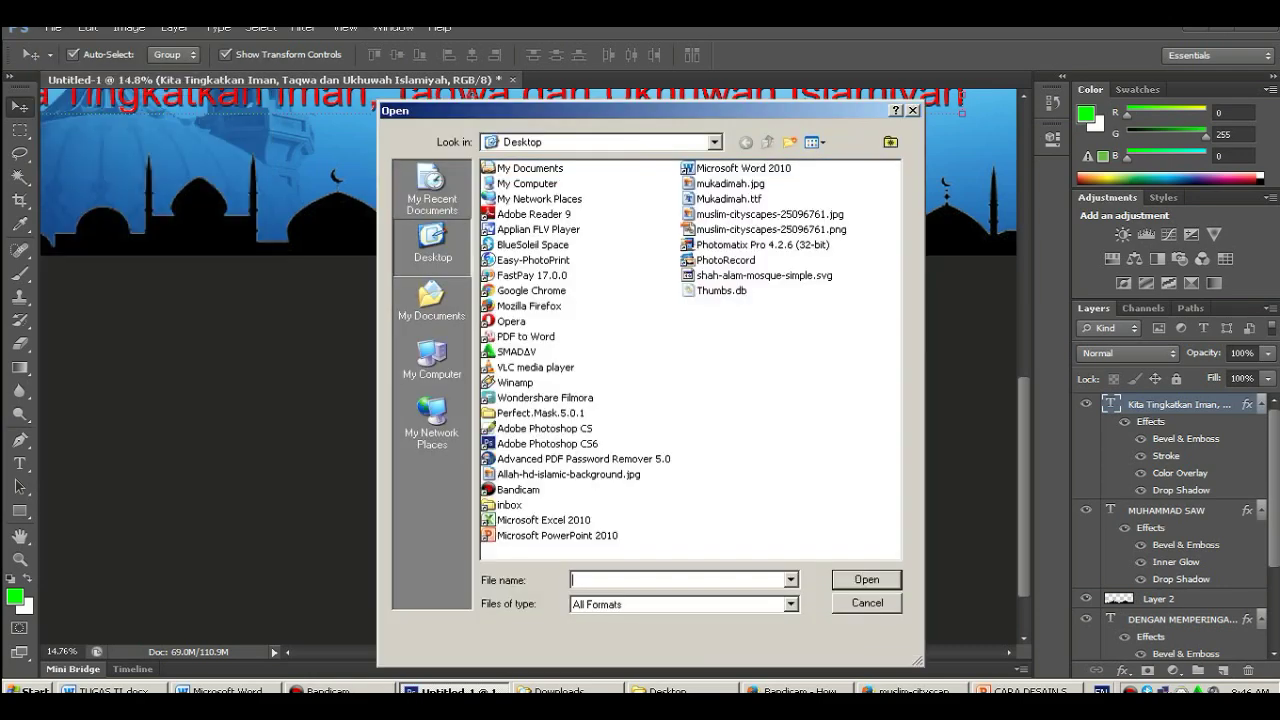
# Browse the Desktop files as thumbnails in the Open dialog, then cancel it.
pyautogui.click(812, 142)
pyautogui.click(830, 162)
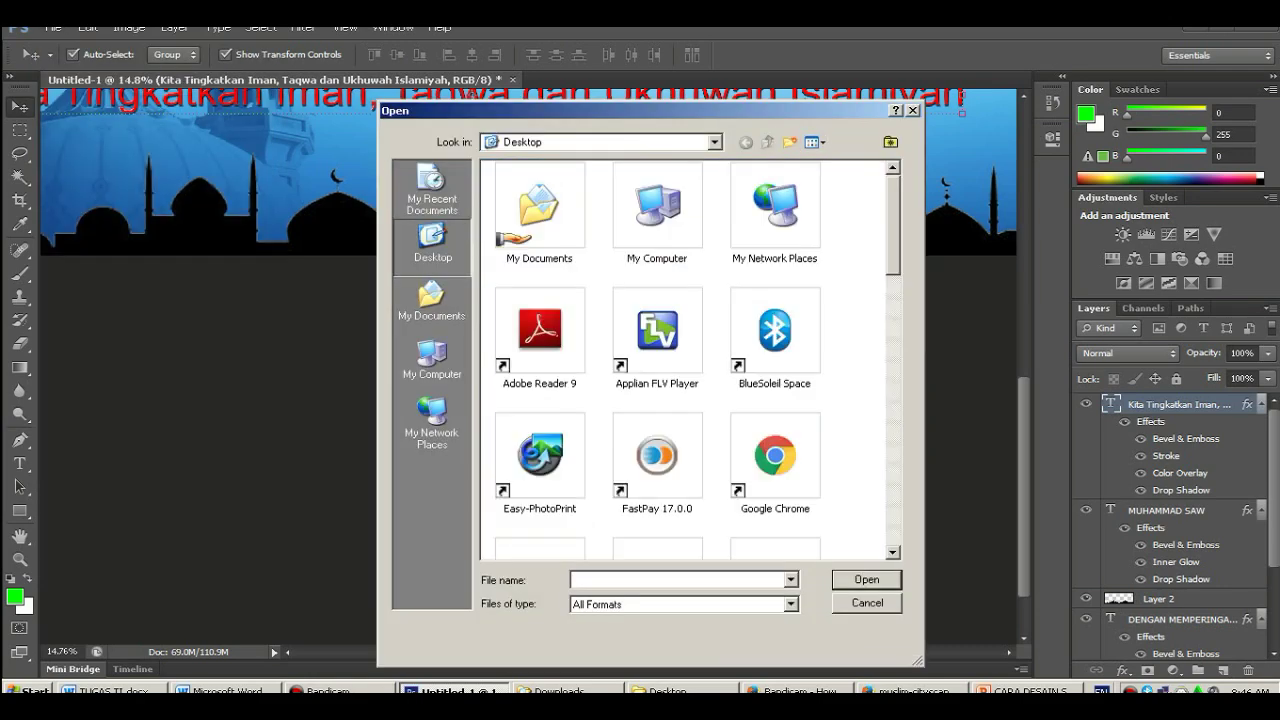
pyautogui.scroll(-5, 690, 360)
pyautogui.scroll(-1, 690, 360)
pyautogui.scroll(-2, 690, 360)
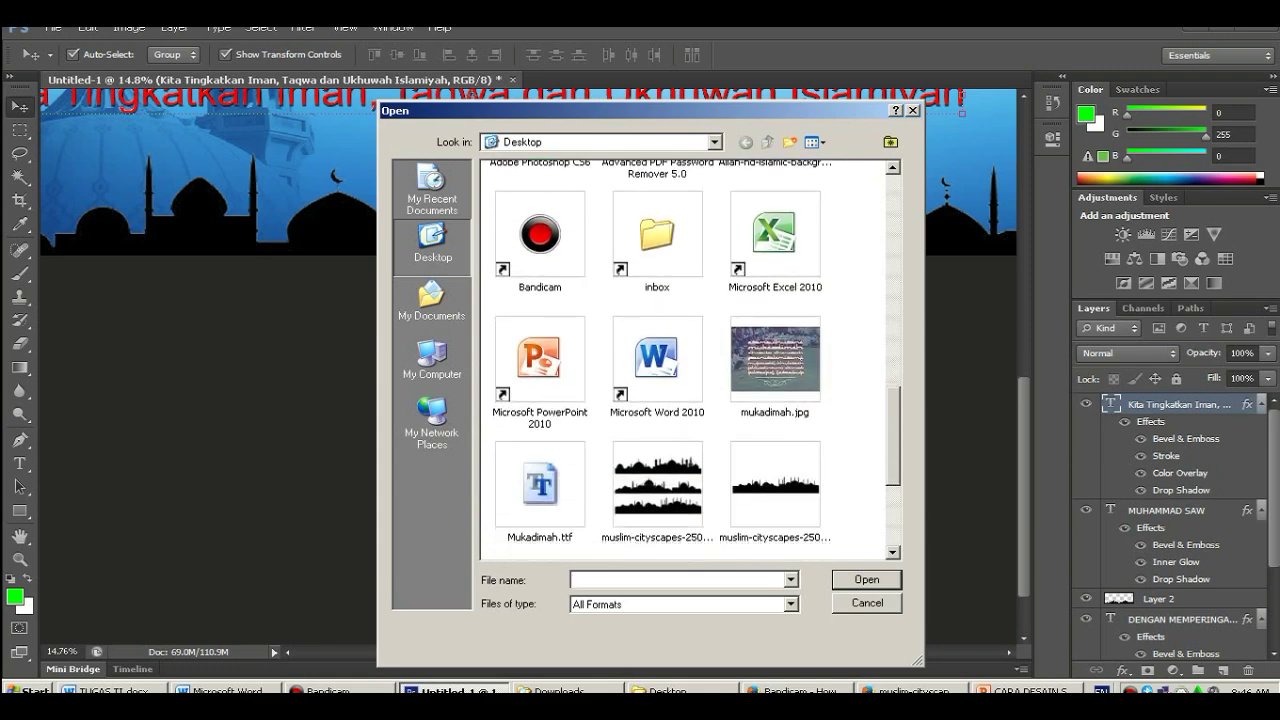
pyautogui.scroll(-1, 690, 360)
pyautogui.scroll(2, 690, 360)
pyautogui.scroll(6, 690, 360)
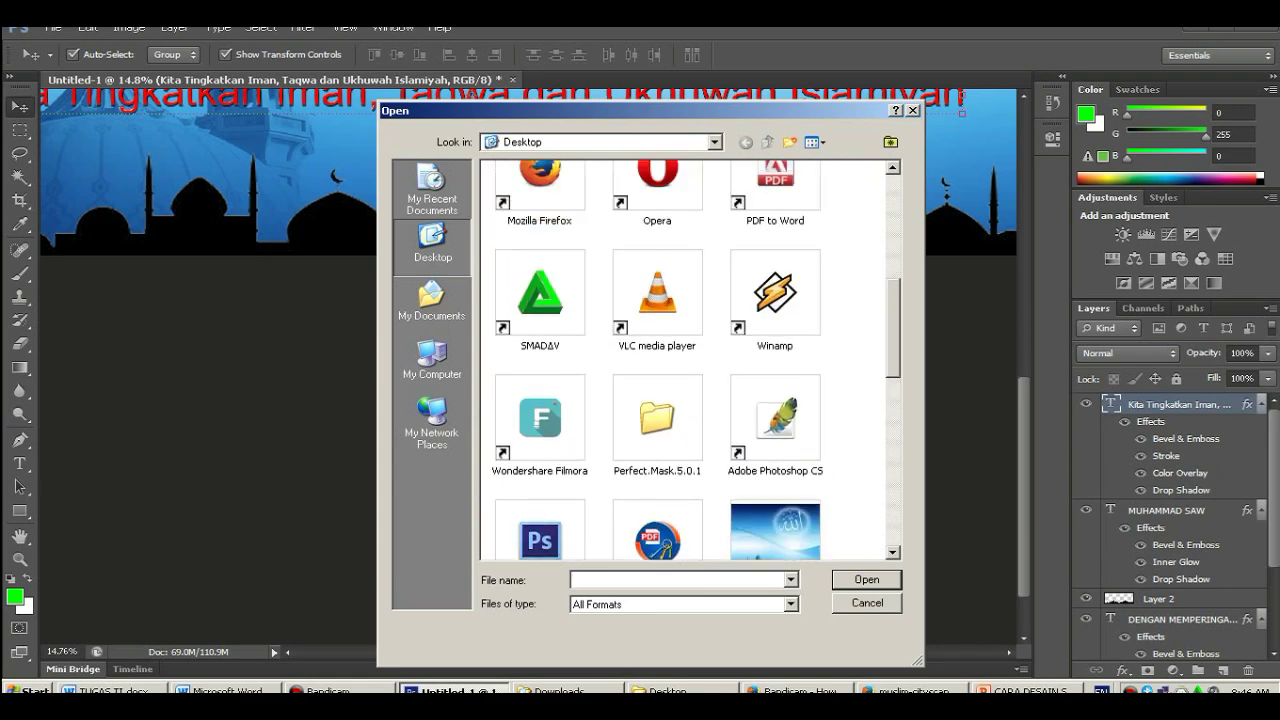
pyautogui.scroll(2, 690, 360)
pyautogui.scroll(2, 690, 360)
pyautogui.scroll(-8, 690, 360)
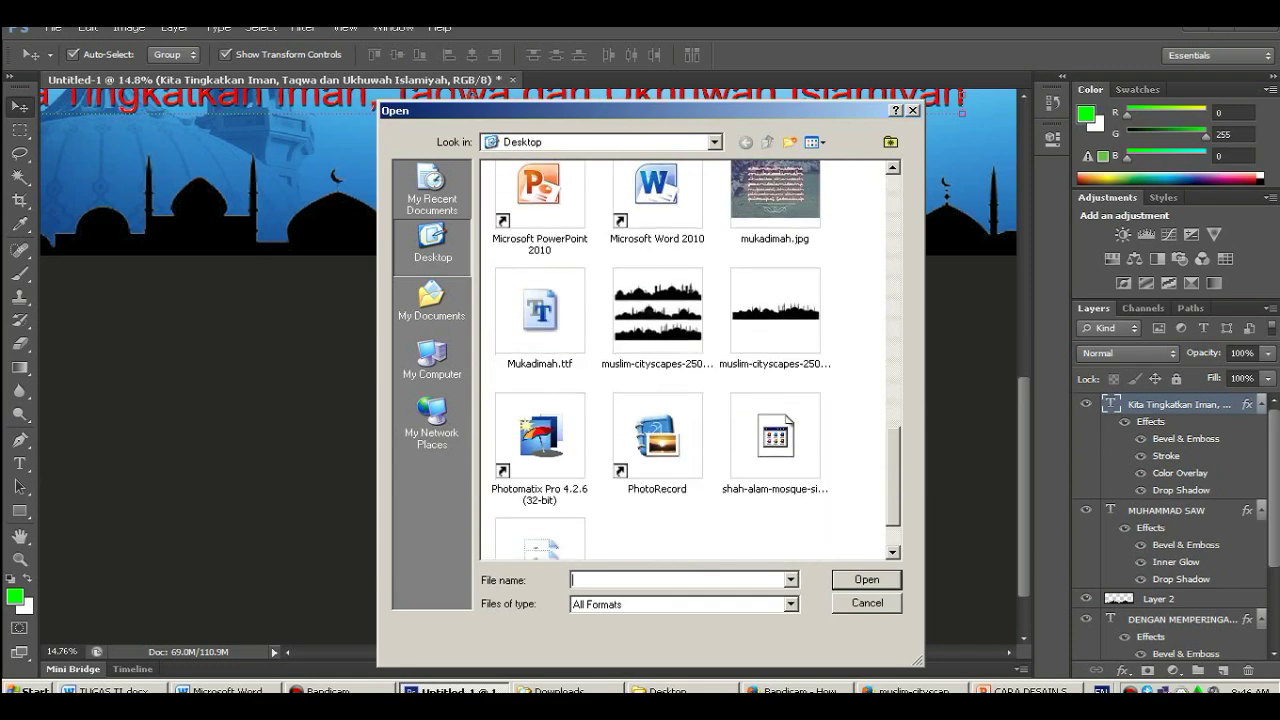
pyautogui.scroll(-2, 690, 360)
pyautogui.press('Escape')
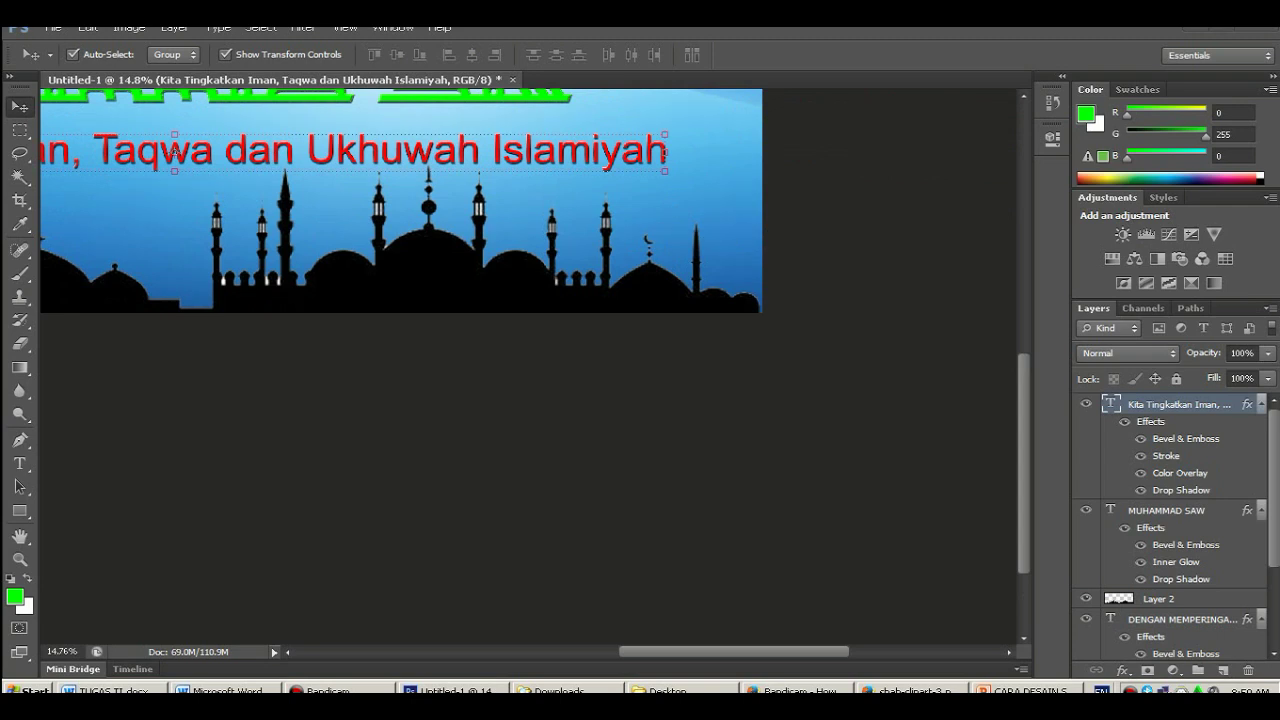
# Reopen File > Open in Thumbnails view and open shah-clipart-3.png.
pyautogui.click(52, 27)
pyautogui.click(60, 52)
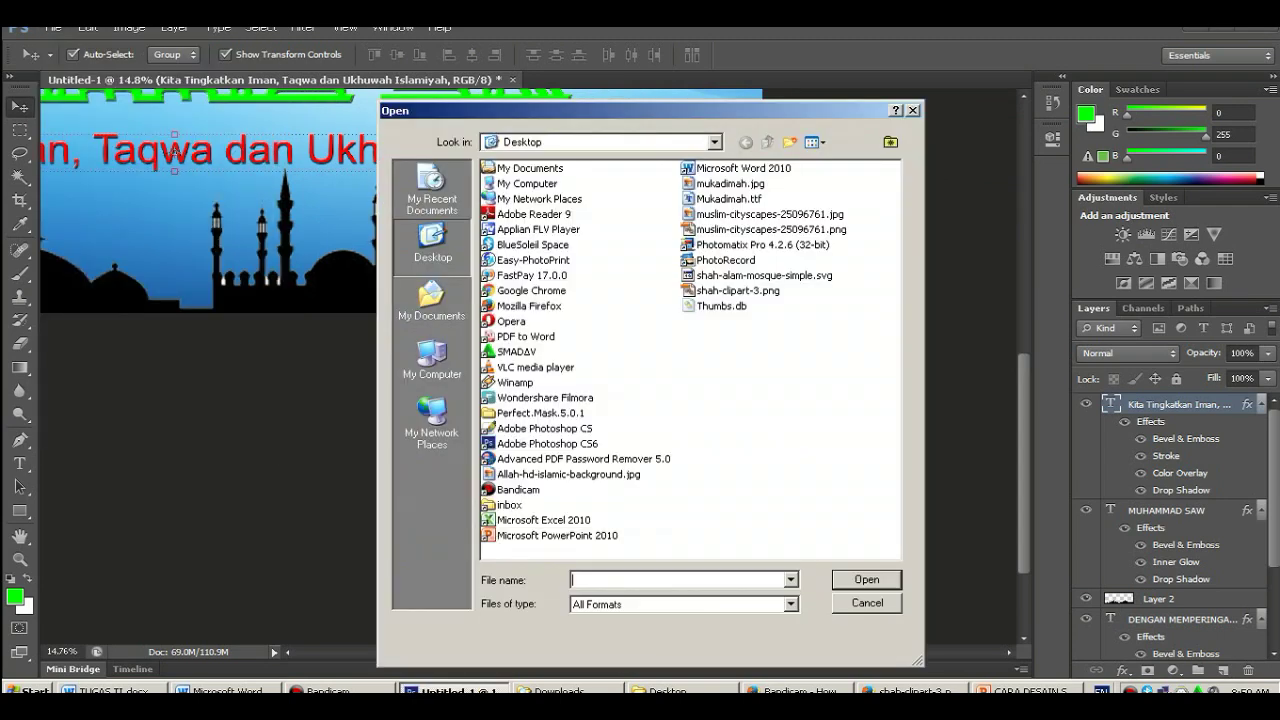
pyautogui.click(818, 142)
pyautogui.click(830, 162)
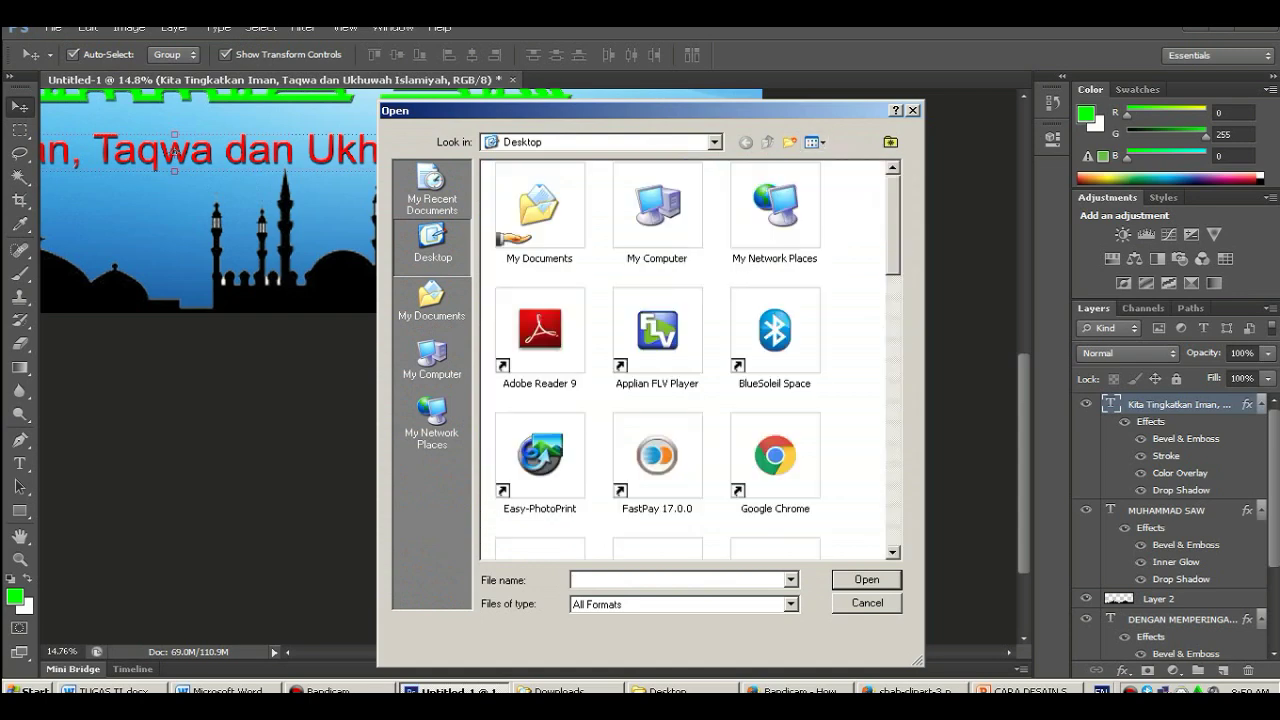
pyautogui.scroll(-3, 690, 360)
pyautogui.scroll(-3, 690, 360)
pyautogui.scroll(-2, 690, 360)
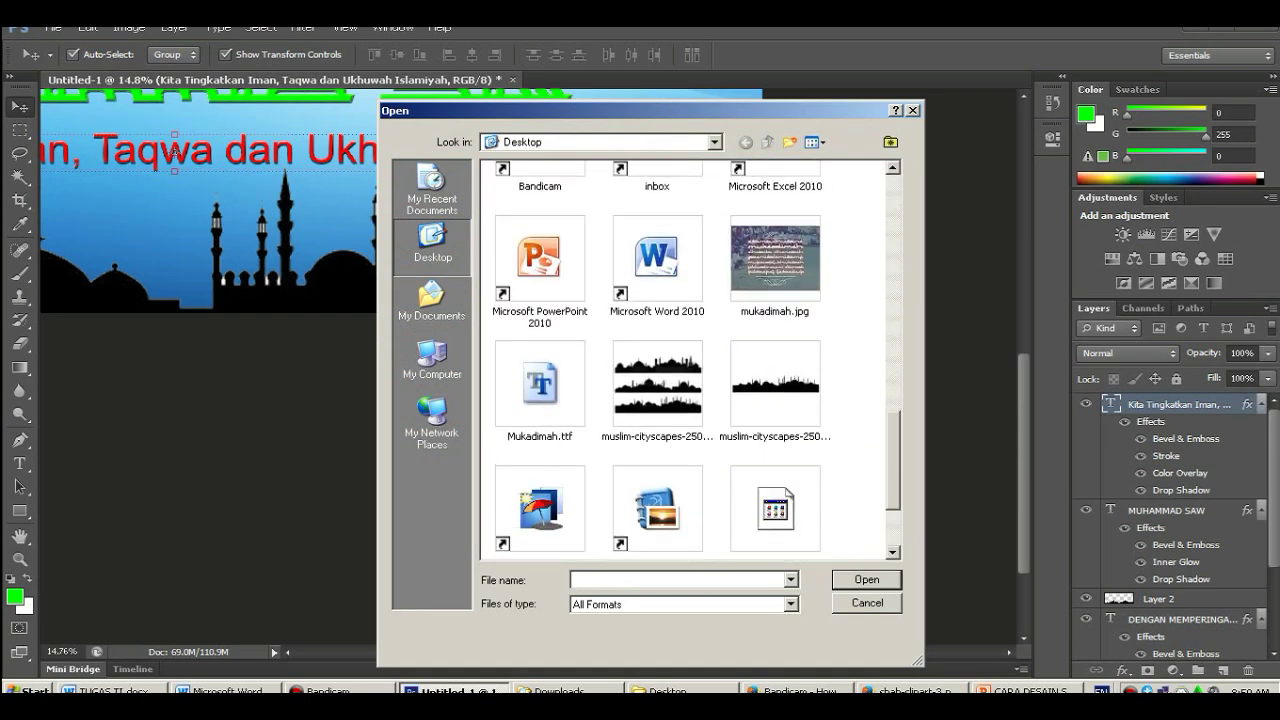
pyautogui.scroll(-1, 690, 360)
pyautogui.click(540, 495)
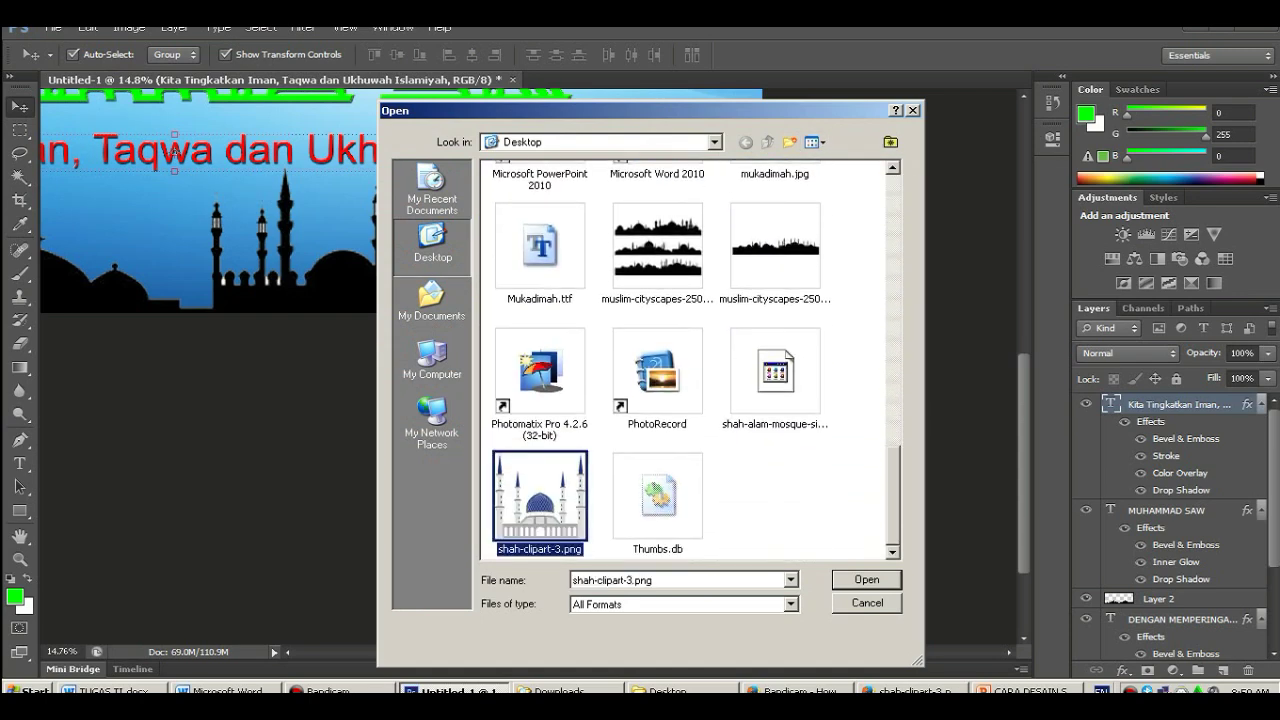
pyautogui.click(866, 579)
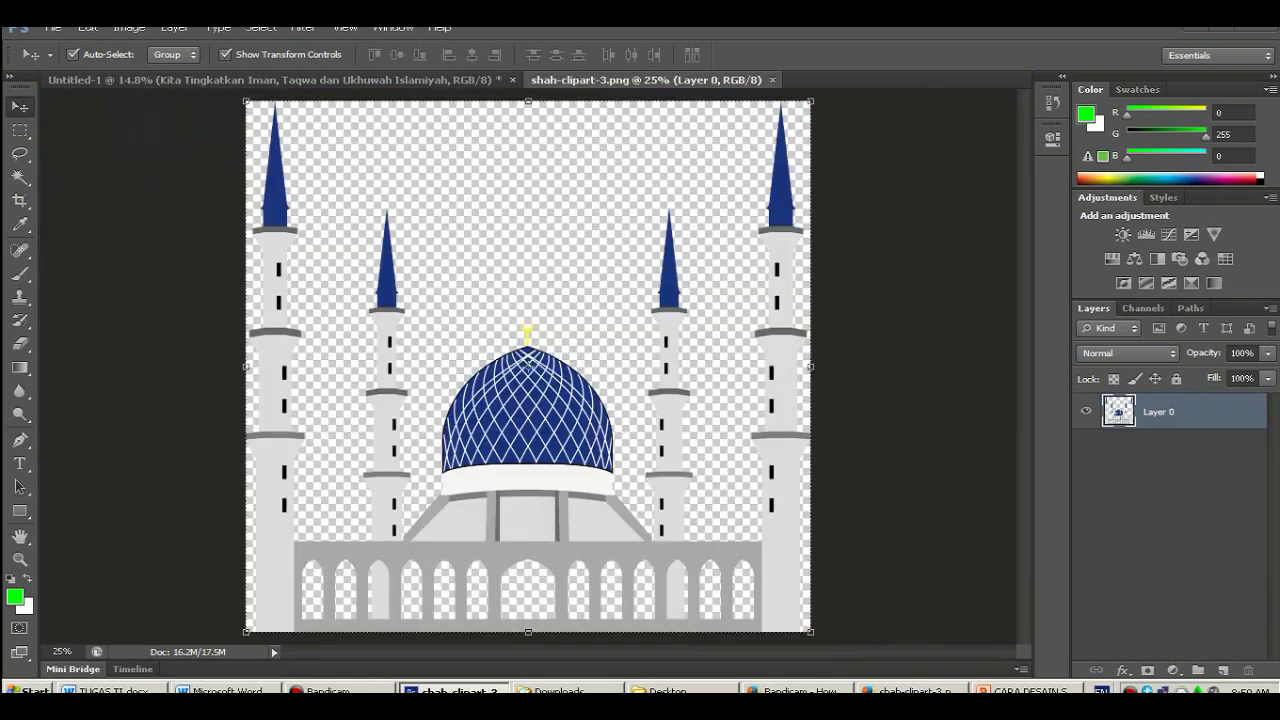
# Drag the mosque clipart into the banner as Layer 3 and close the clipart document.
pyautogui.moveTo(645, 79); pyautogui.dragTo(770, 177)
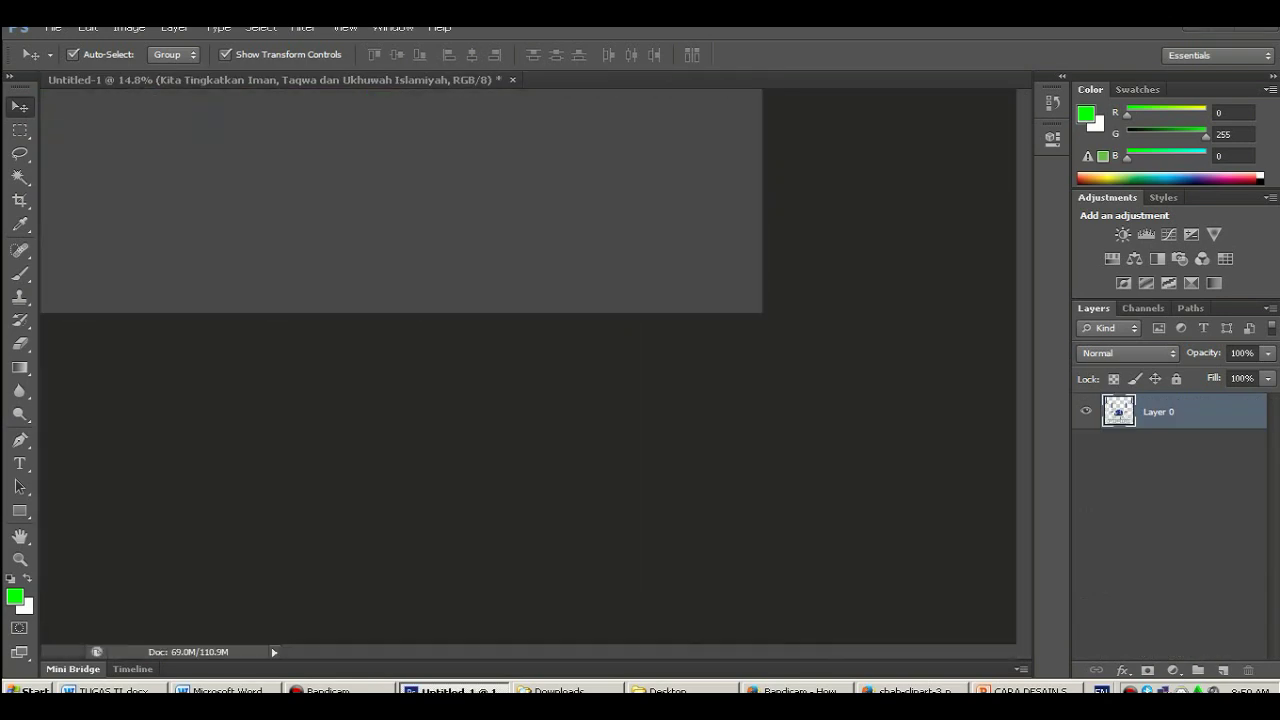
pyautogui.moveTo(920, 450); pyautogui.dragTo(581, 274)
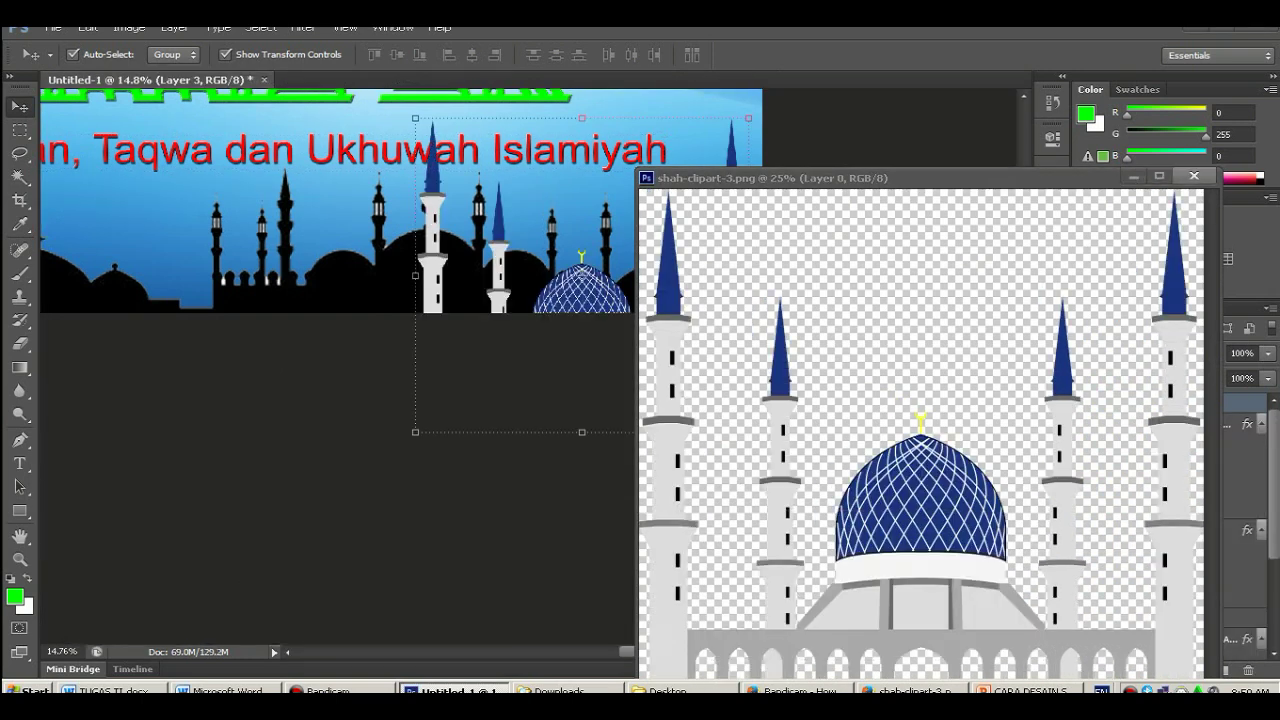
pyautogui.click(1193, 176)
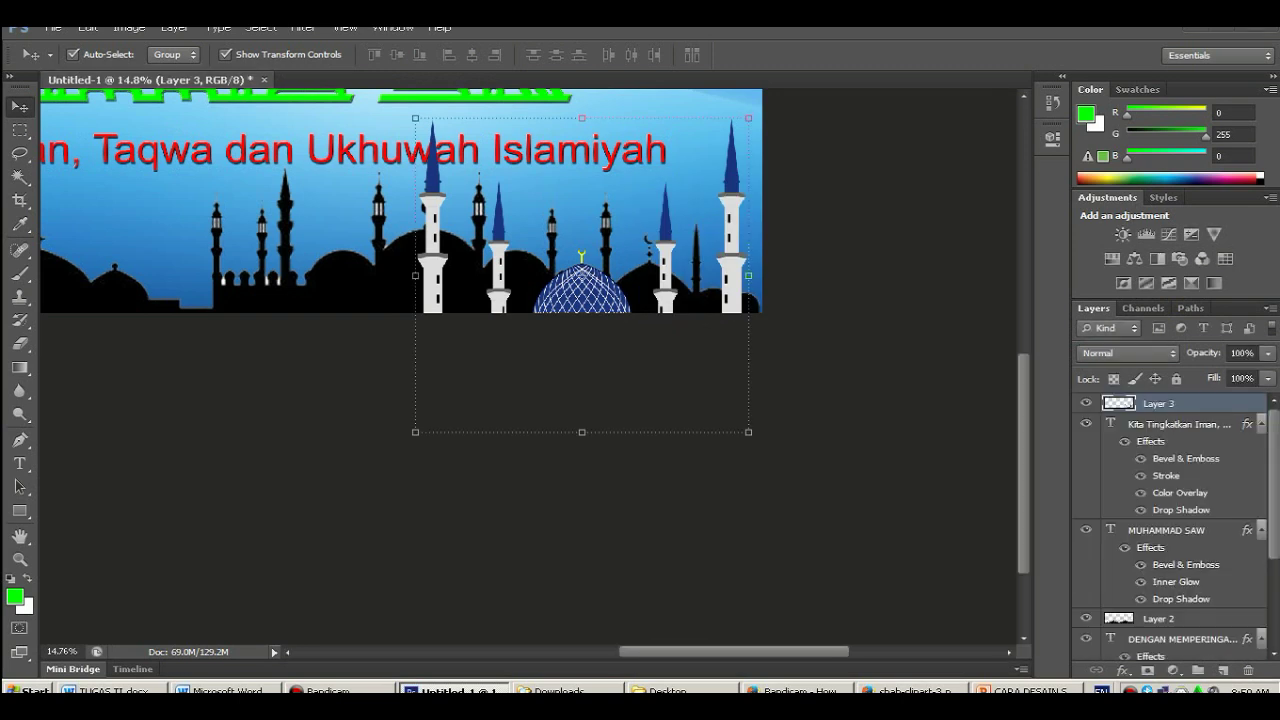
# Scale the Layer 3 mosque to about 50% and place it in the banner's bottom-right corner.
pyautogui.hotkey('ctrl', 't')
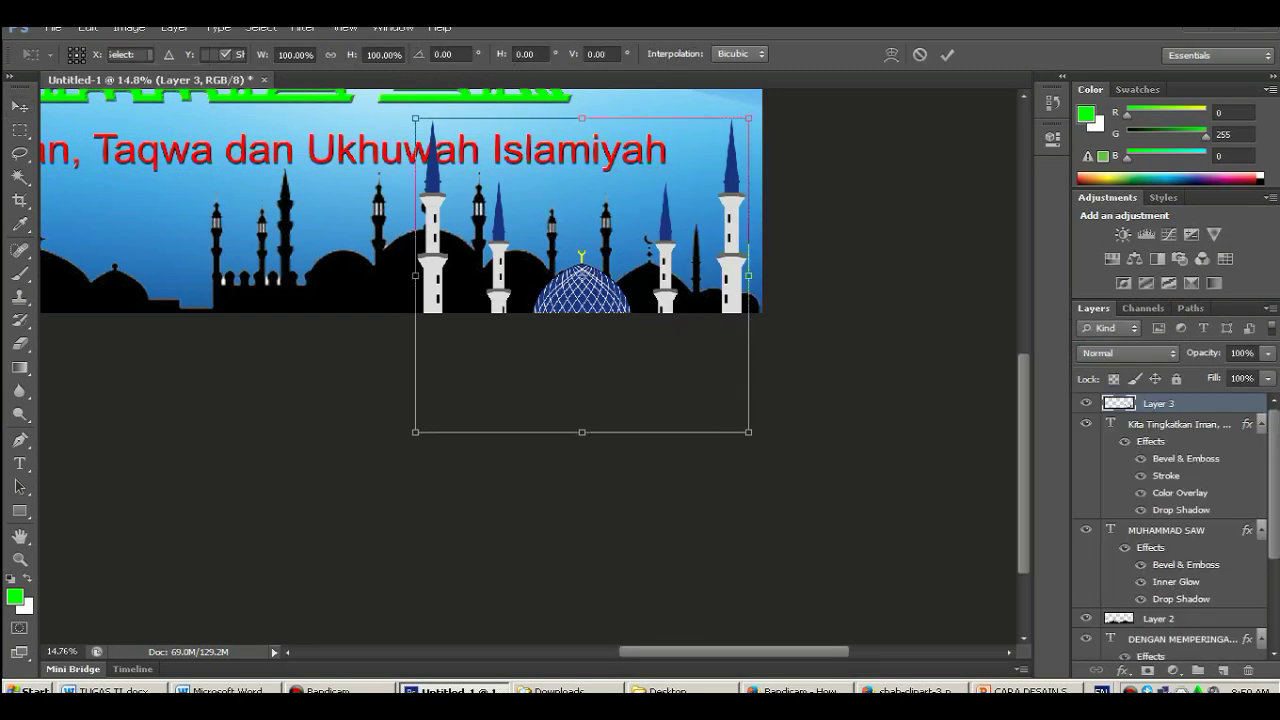
pyautogui.moveTo(748, 432); pyautogui.dragTo(622, 312)
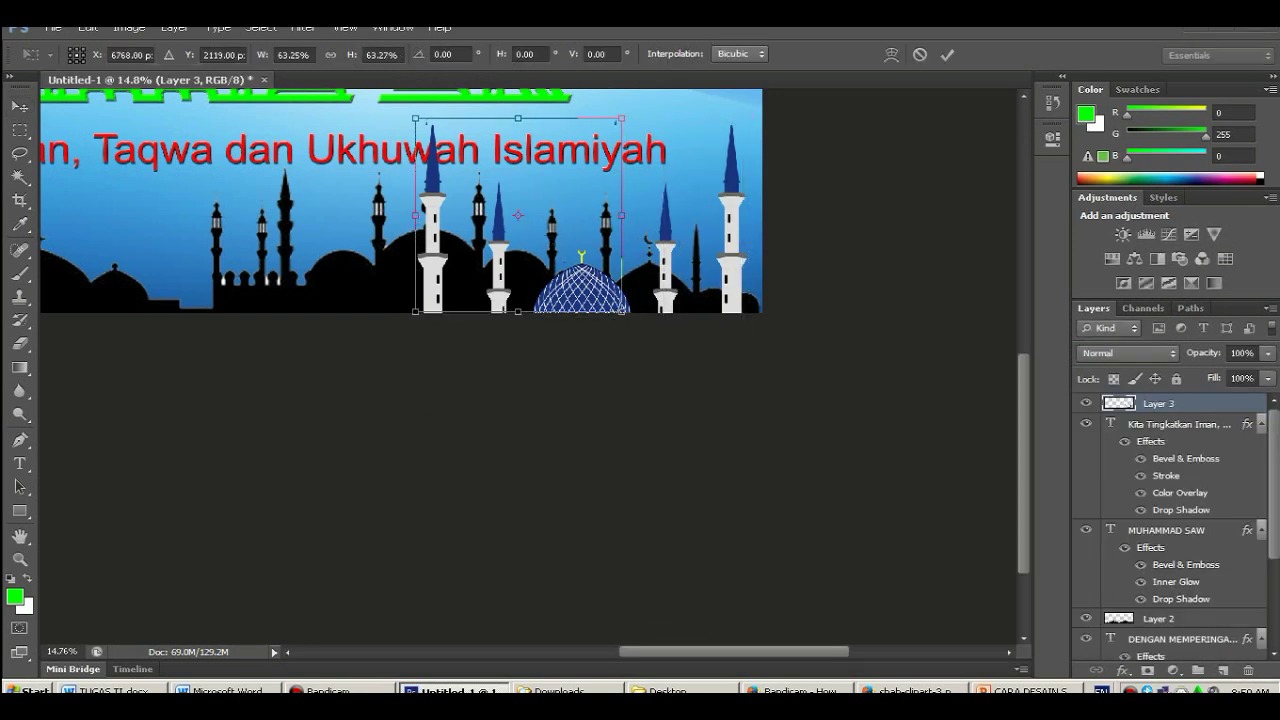
pyautogui.moveTo(518, 250); pyautogui.dragTo(657, 251)
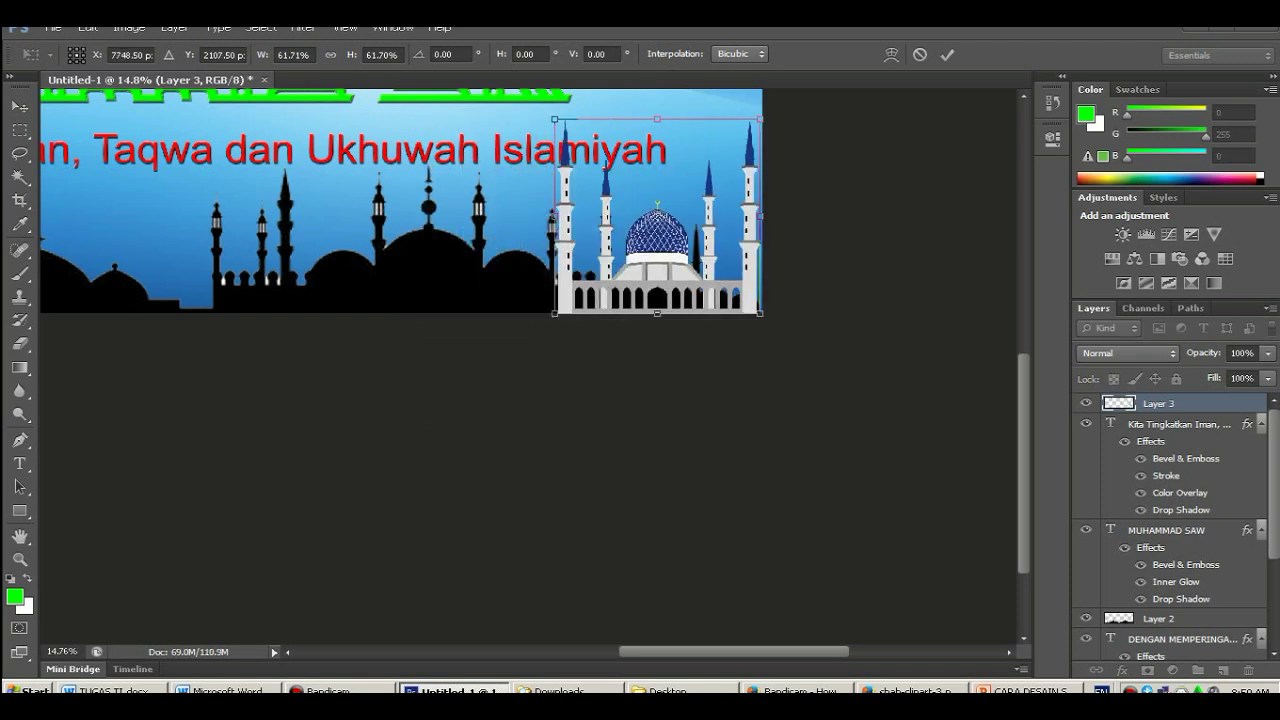
pyautogui.moveTo(555, 119); pyautogui.dragTo(582, 145)
pyautogui.moveTo(591, 154); pyautogui.dragTo(595, 157)
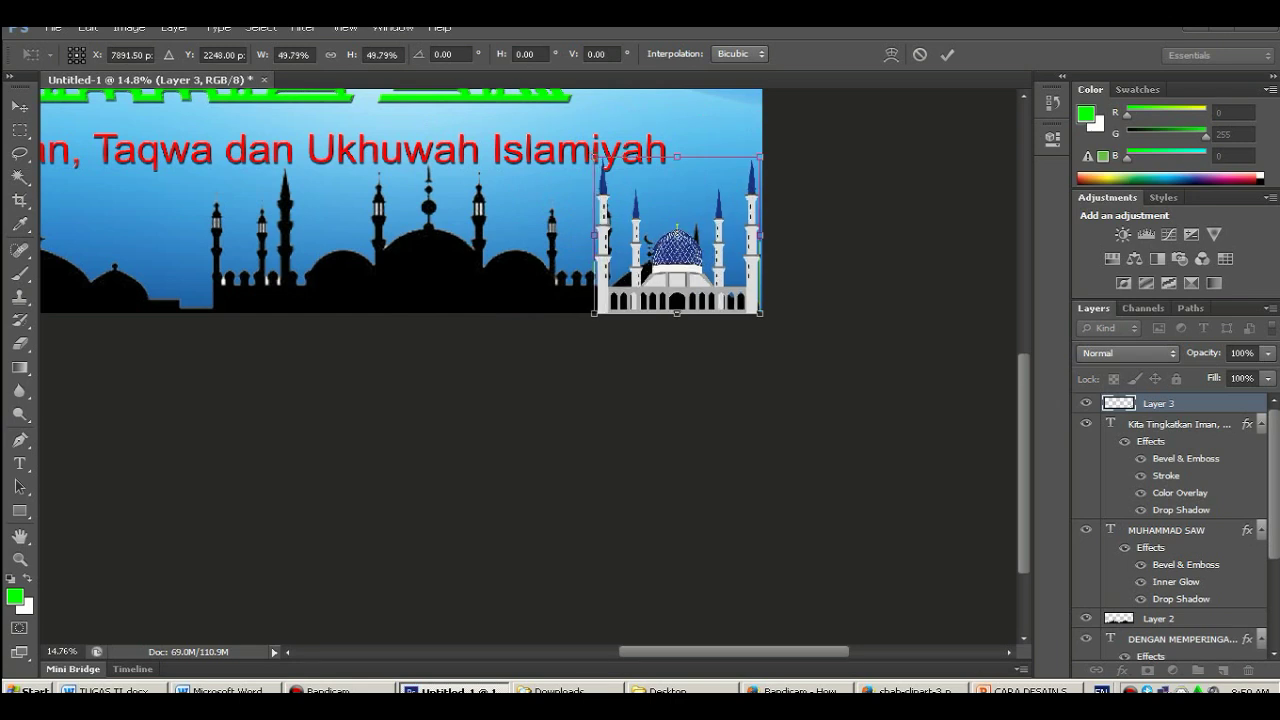
pyautogui.press('Return')
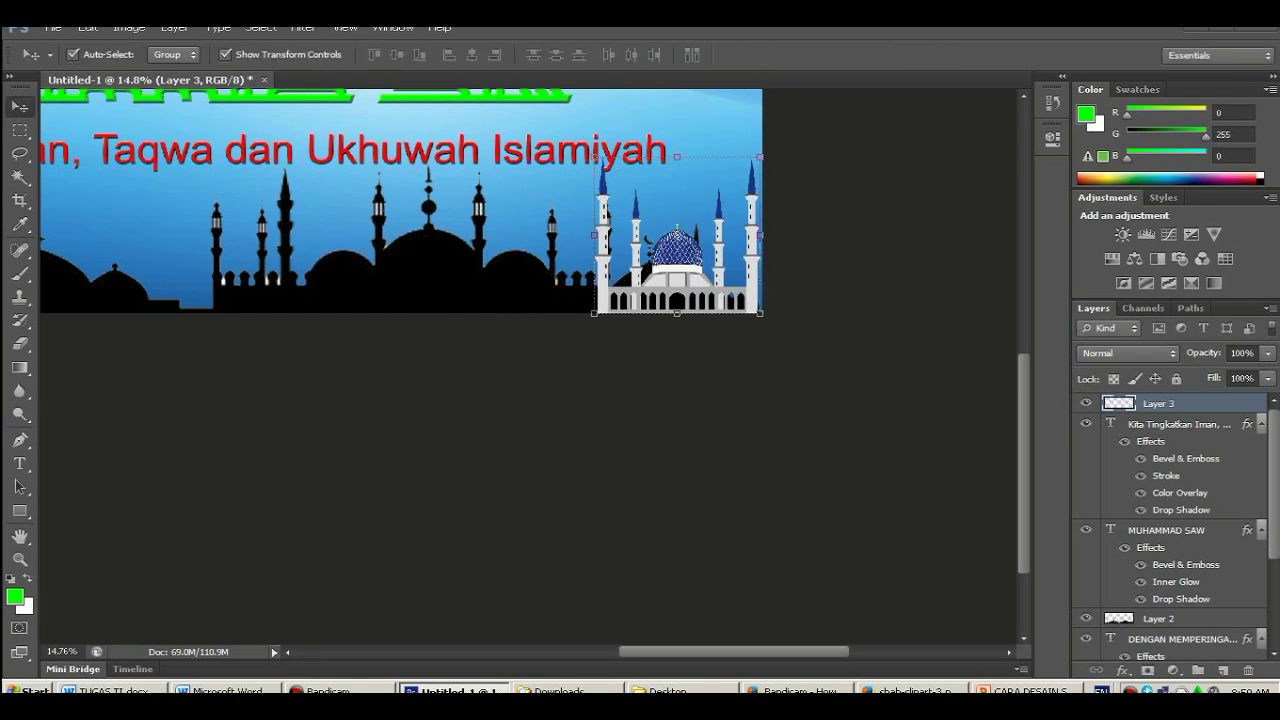
pyautogui.scroll(2, 400, 330)
pyautogui.scroll(1, 400, 330)
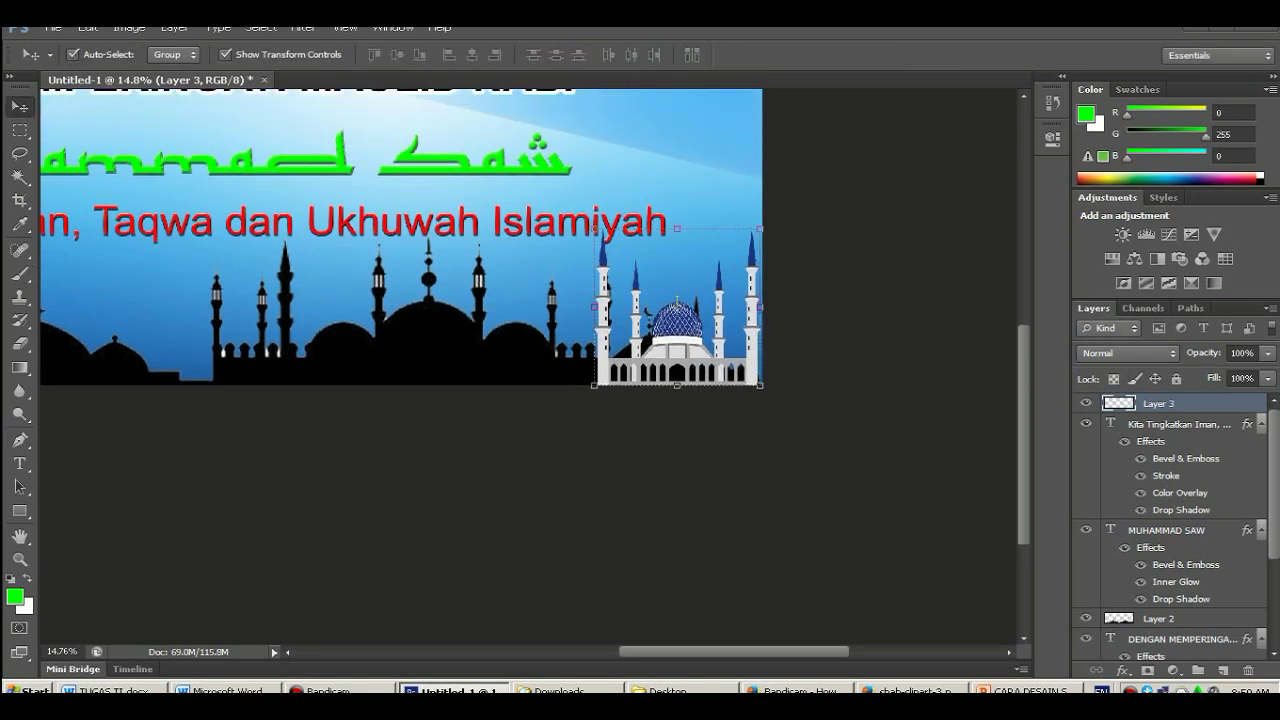
pyautogui.scroll(-2, 530, 360)
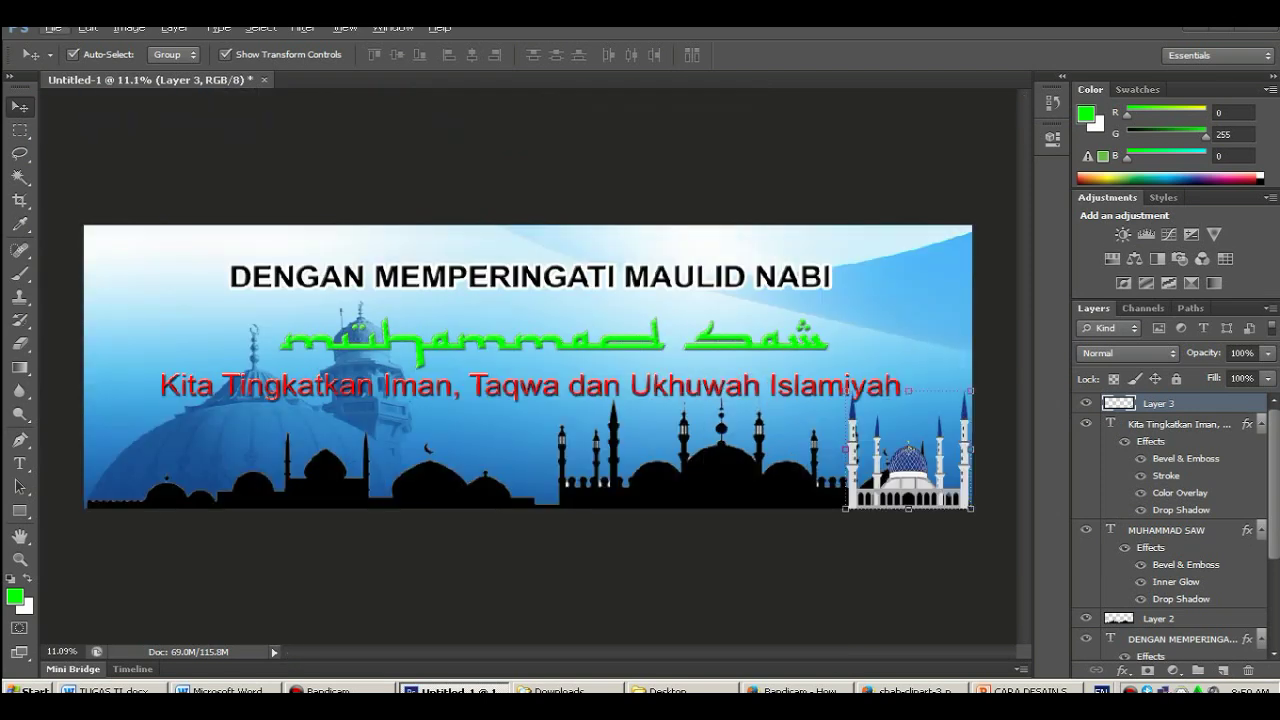
pyautogui.scroll(-1, 528, 368)
pyautogui.scroll(1, 528, 368)
pyautogui.scroll(-1, 528, 366)
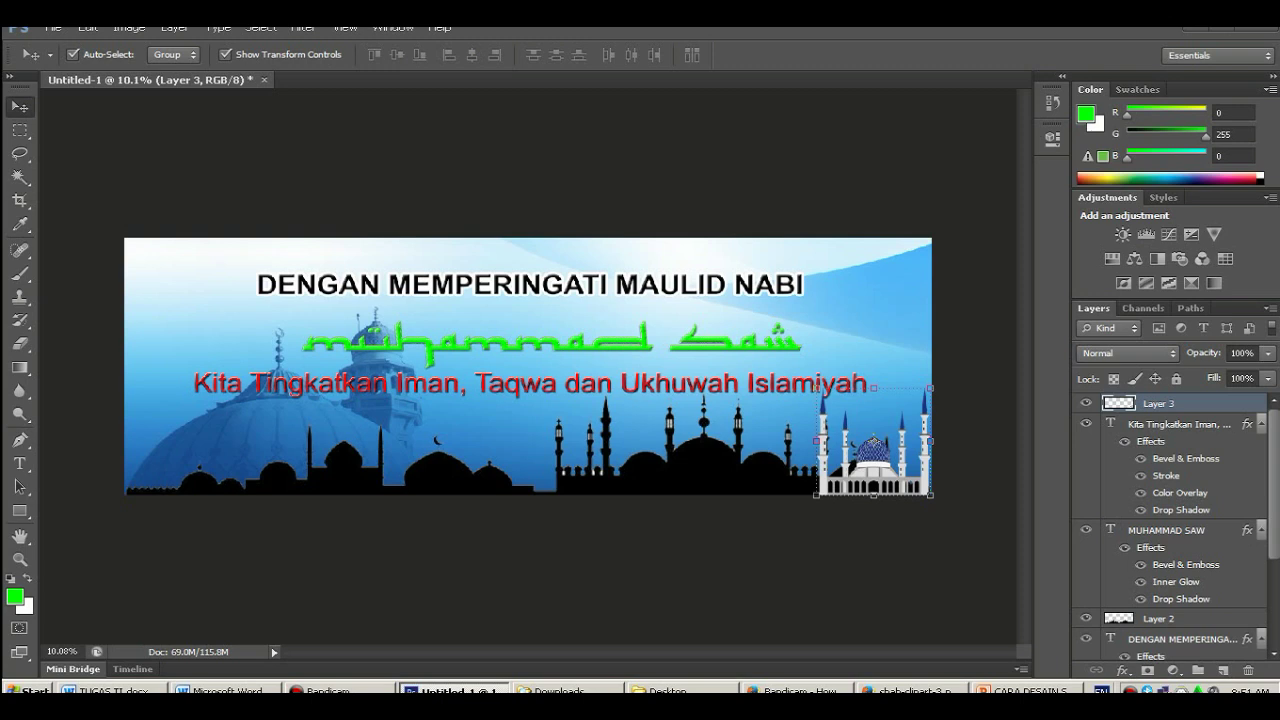
# Save the banner to the Desktop as JPEG 'contoh spanduk.jpg' with default JPEG options.
pyautogui.click(53, 27)
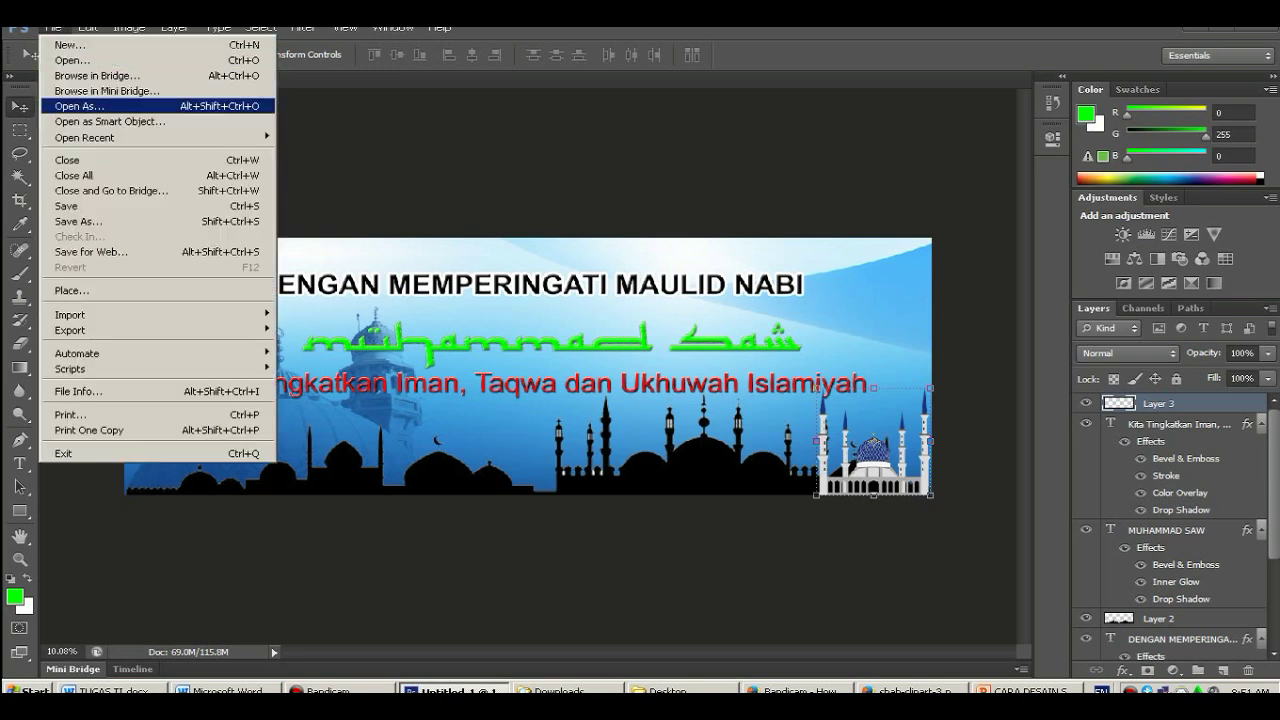
pyautogui.click(80, 221)
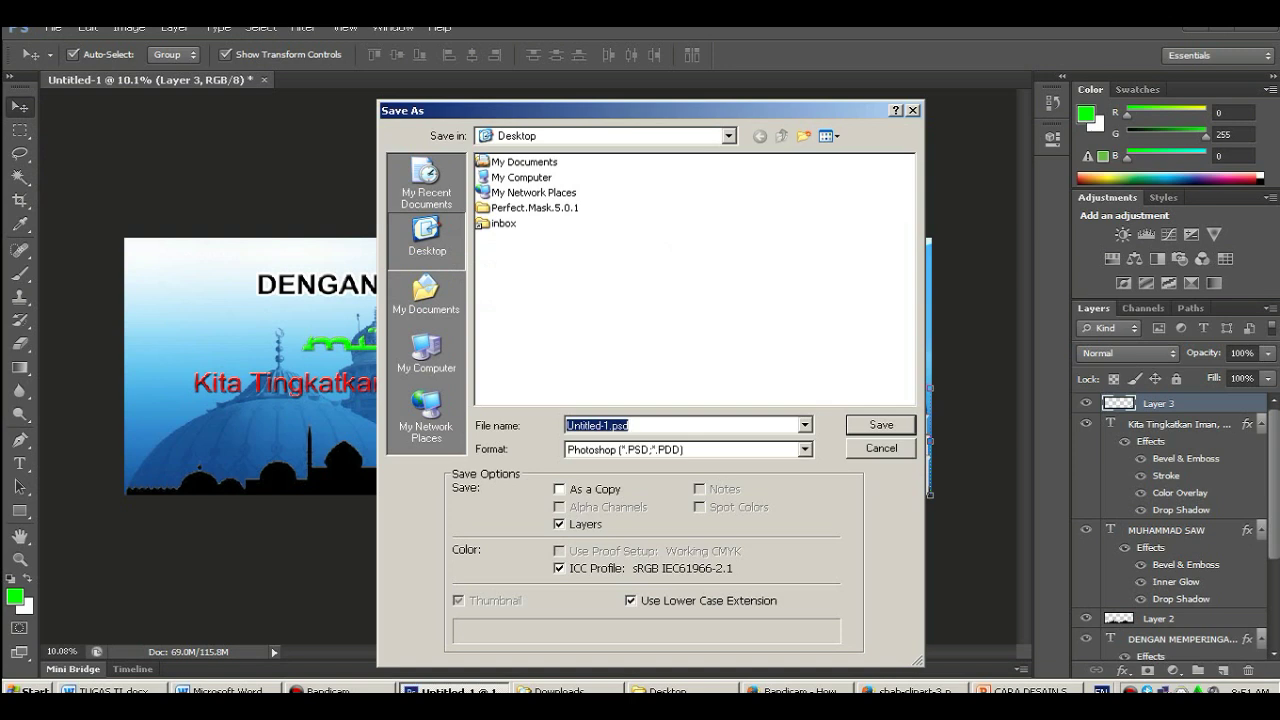
pyautogui.write('con')
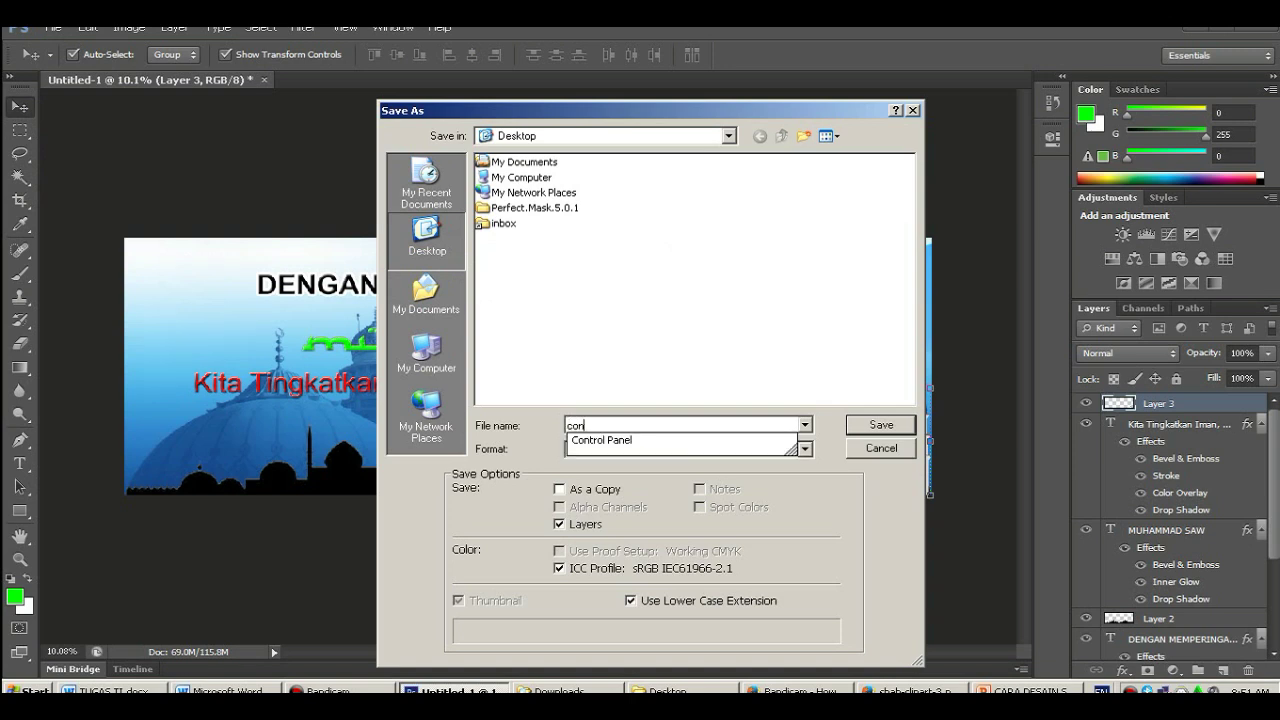
pyautogui.write('toh spandu')
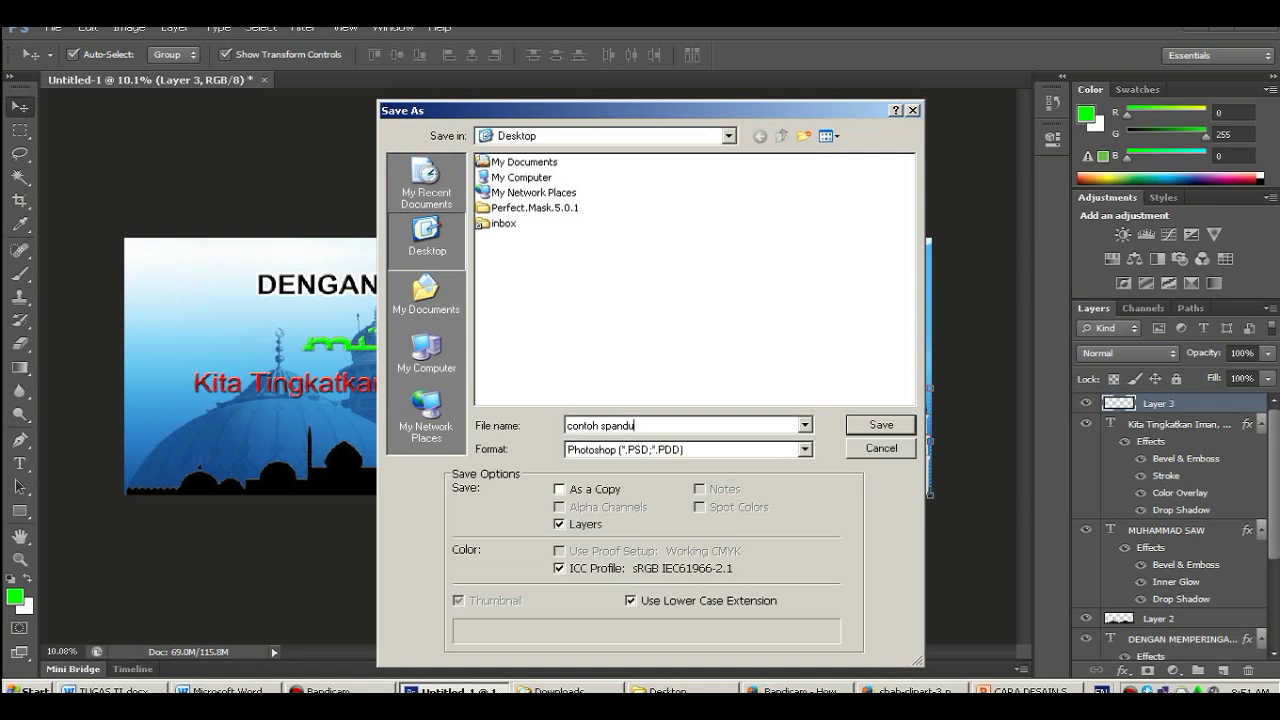
pyautogui.write('k')
pyautogui.click(804, 450)
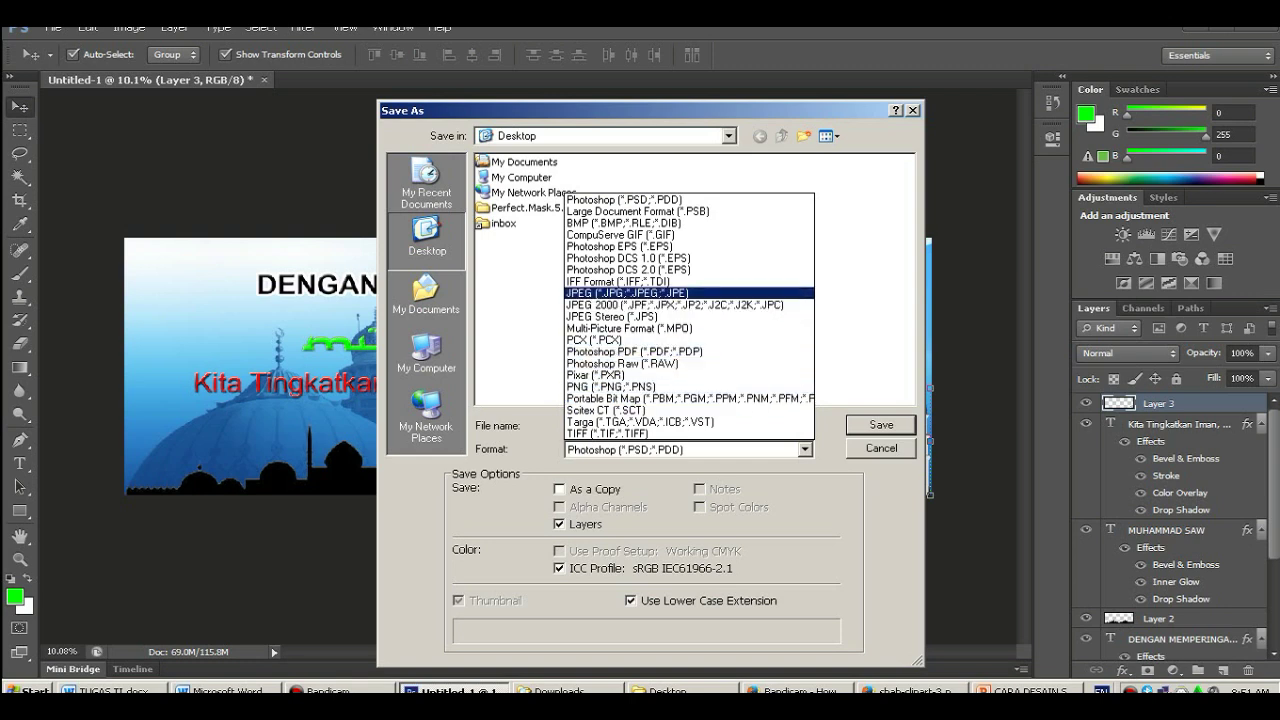
pyautogui.click(620, 293)
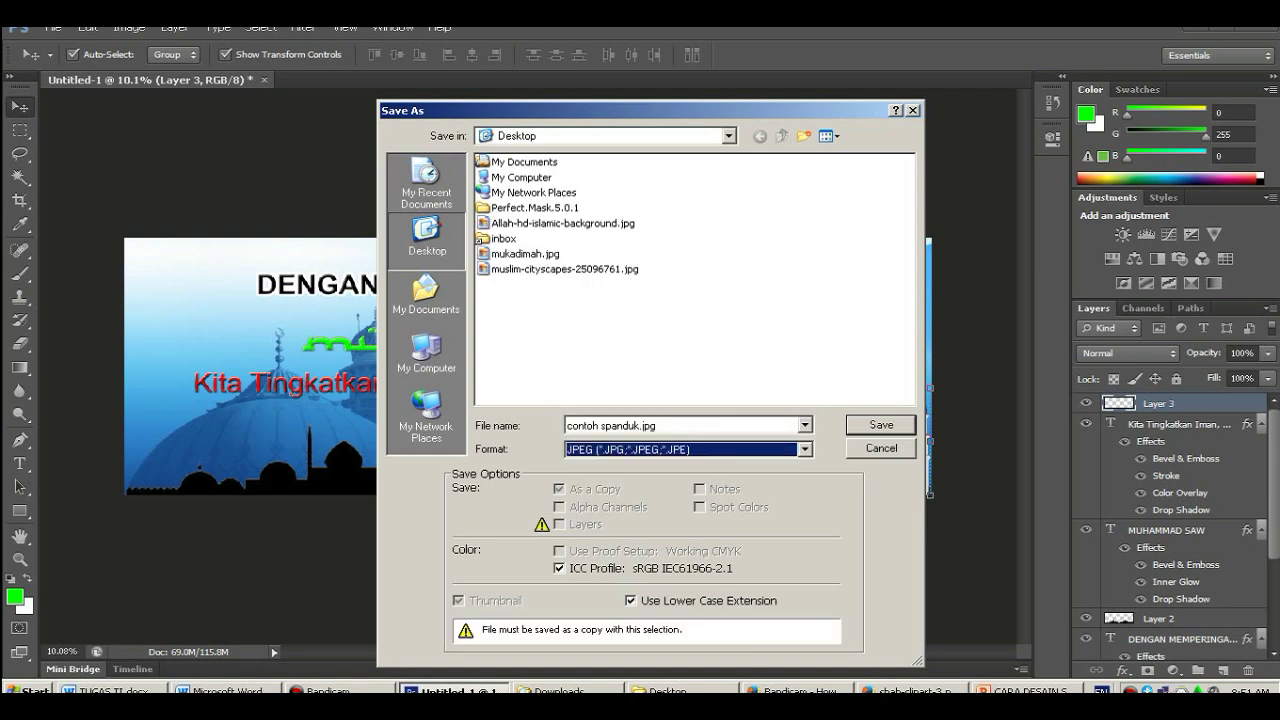
pyautogui.click(881, 424)
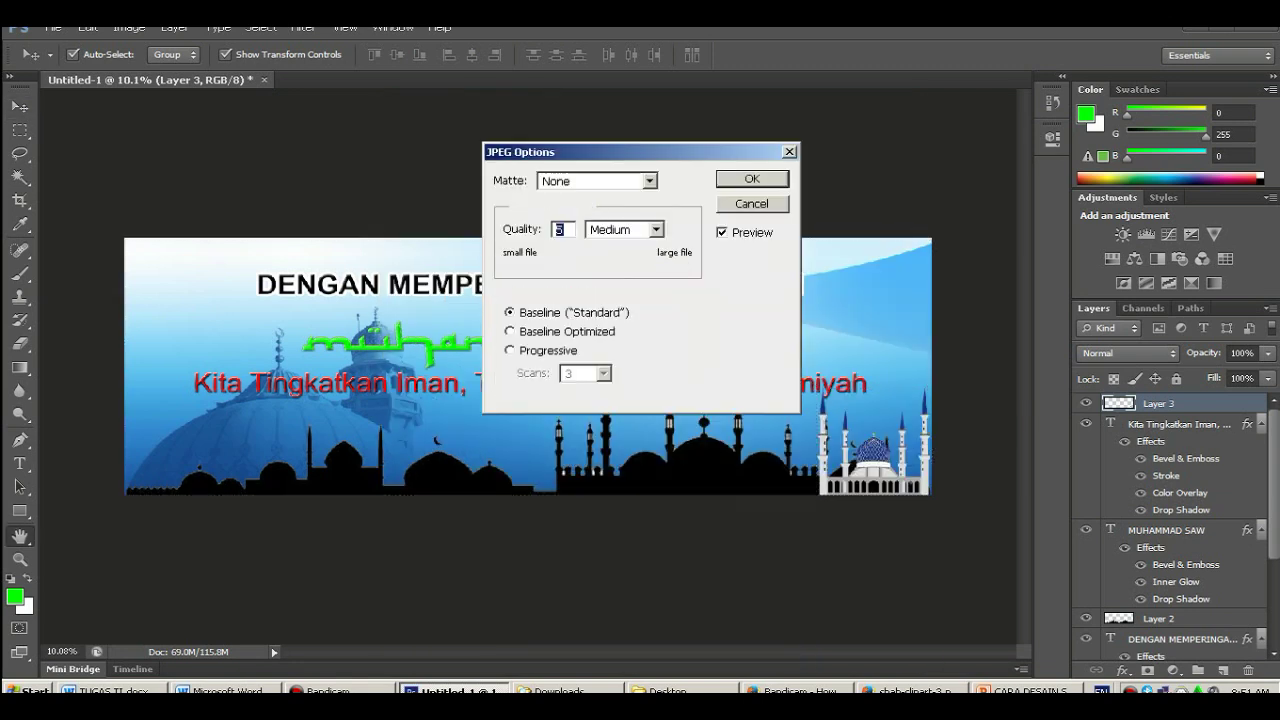
pyautogui.press('Return')
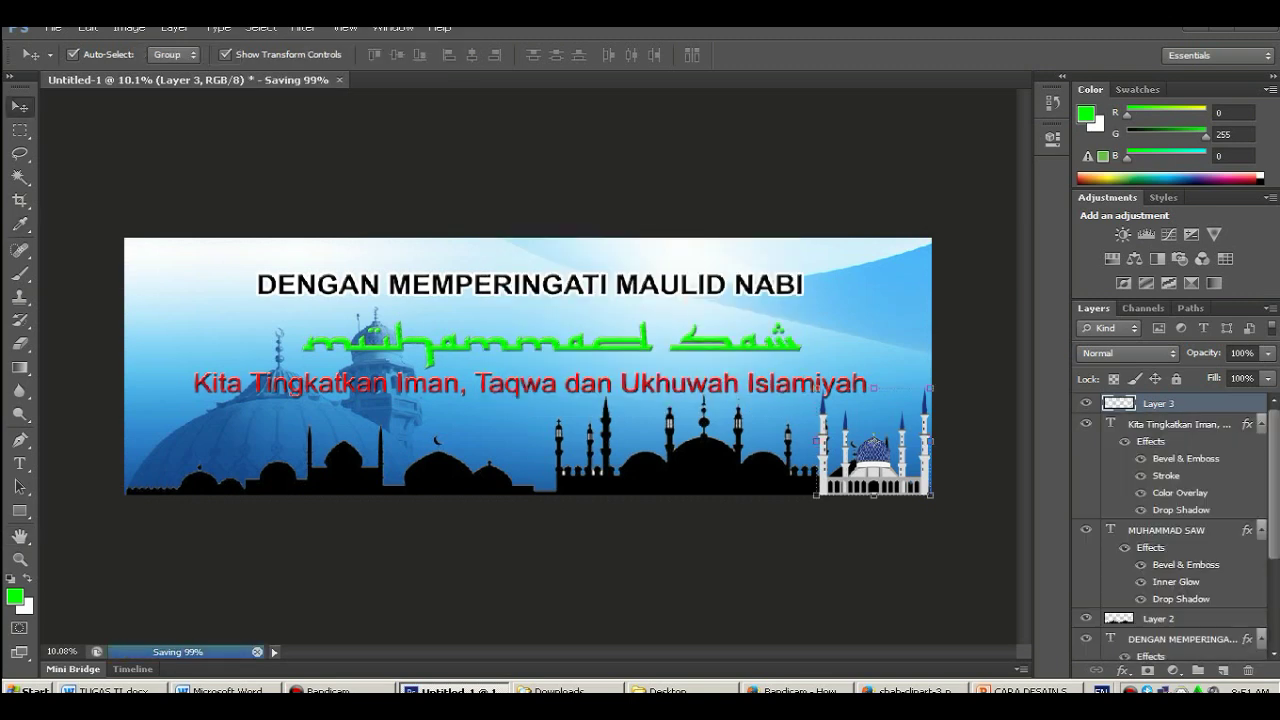
# Show the Desktop folder as thumbnails and preview contoh spanduk.jpg.
pyautogui.click(668, 690)
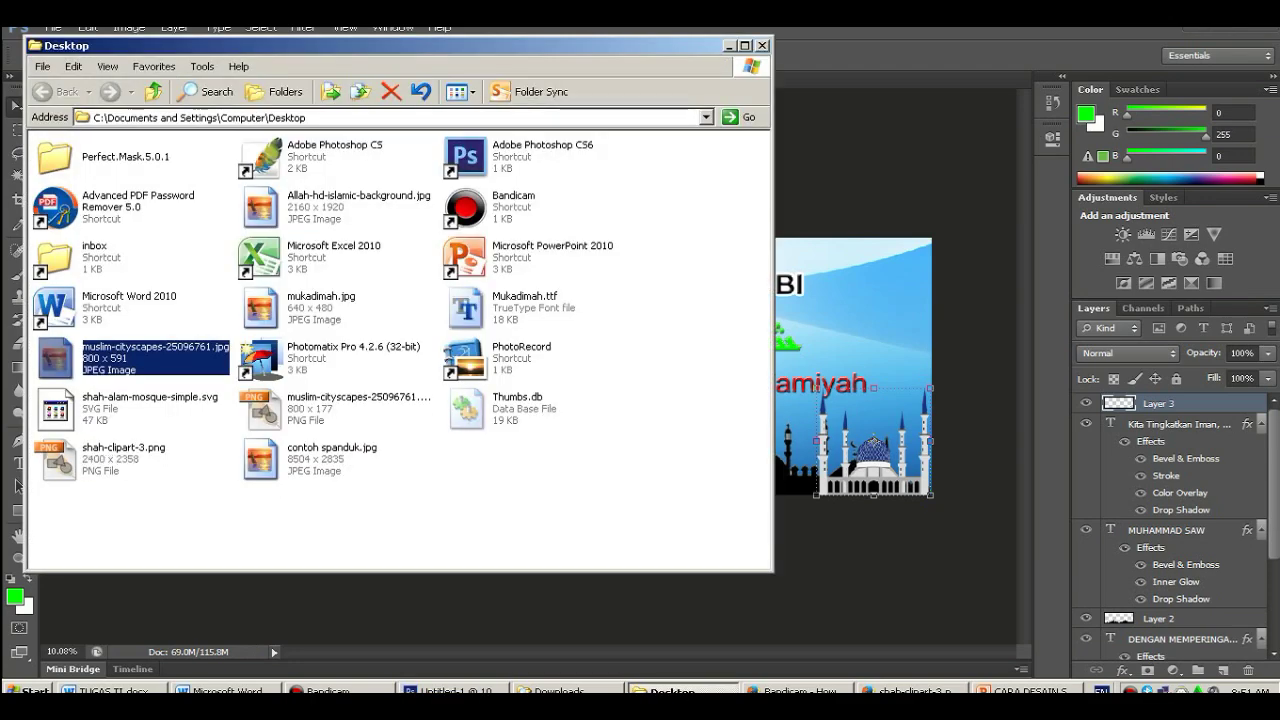
pyautogui.click(460, 92)
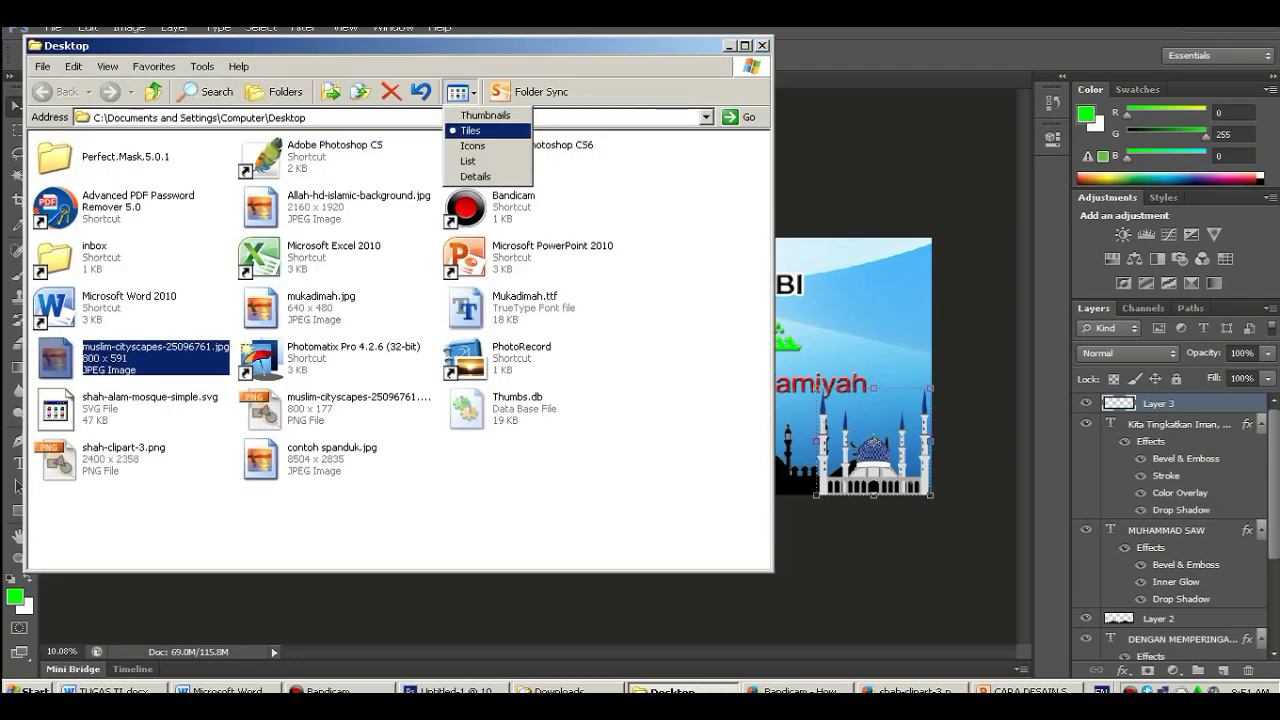
pyautogui.click(485, 115)
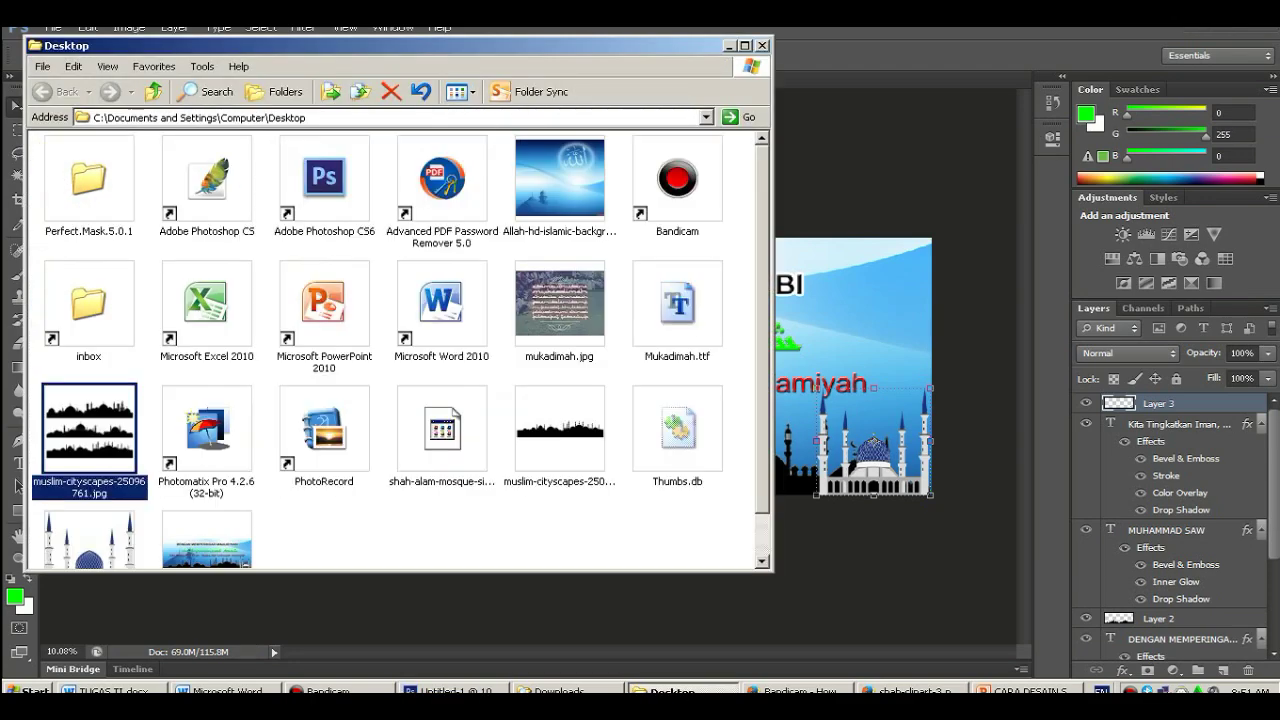
pyautogui.scroll(-1, 400, 350)
pyautogui.click(215, 505)
pyautogui.rightClick(231, 497)
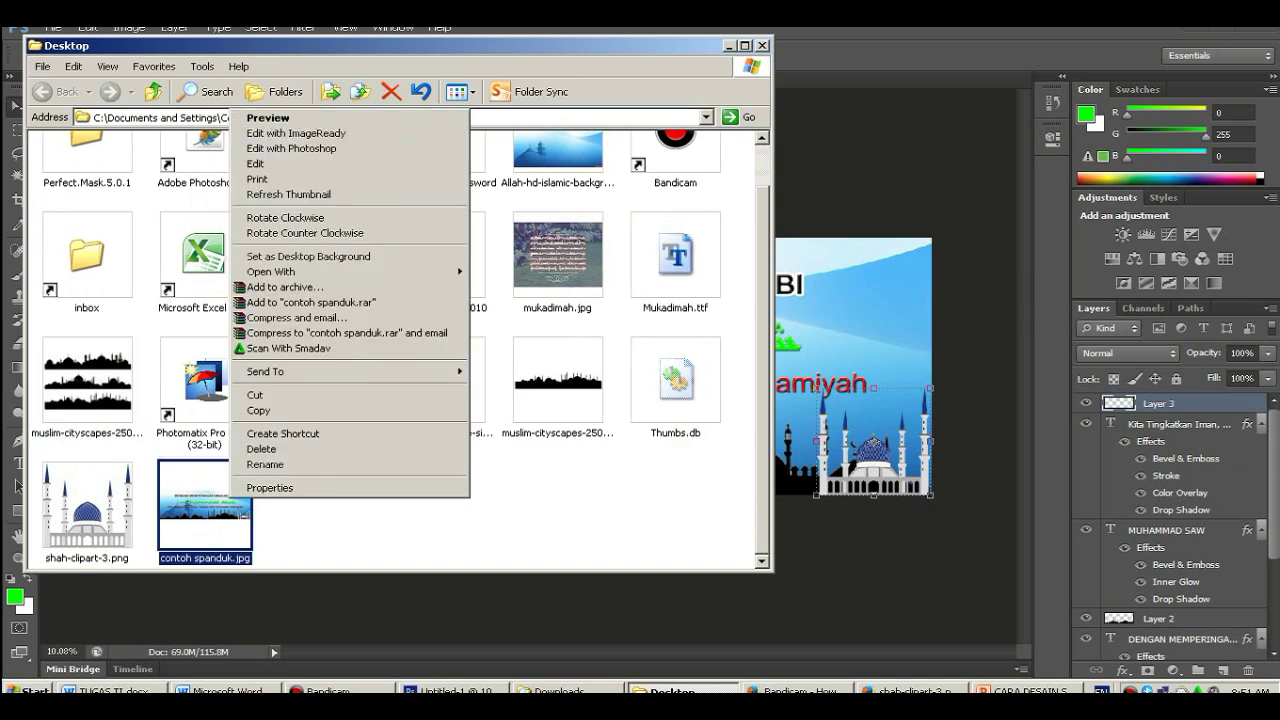
pyautogui.click(268, 117)
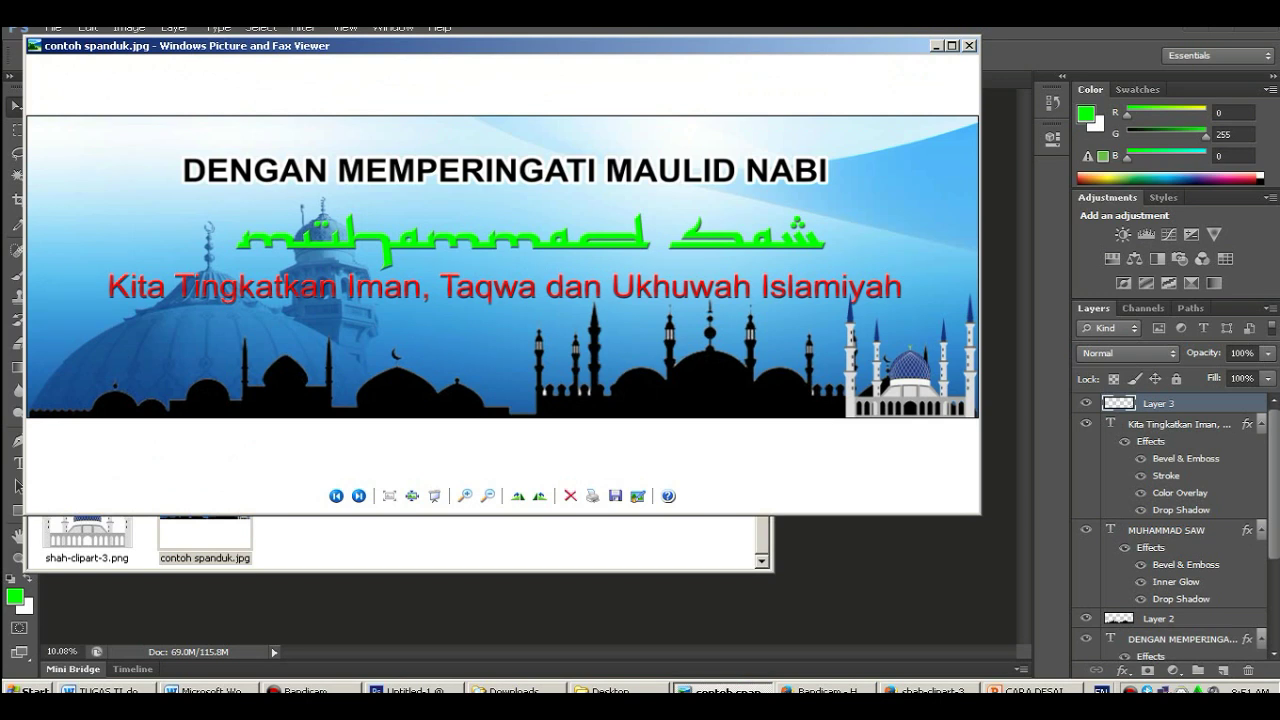
# Widen the viewer to inspect the banner, then close the preview.
pyautogui.moveTo(980, 300); pyautogui.dragTo(1118, 300)
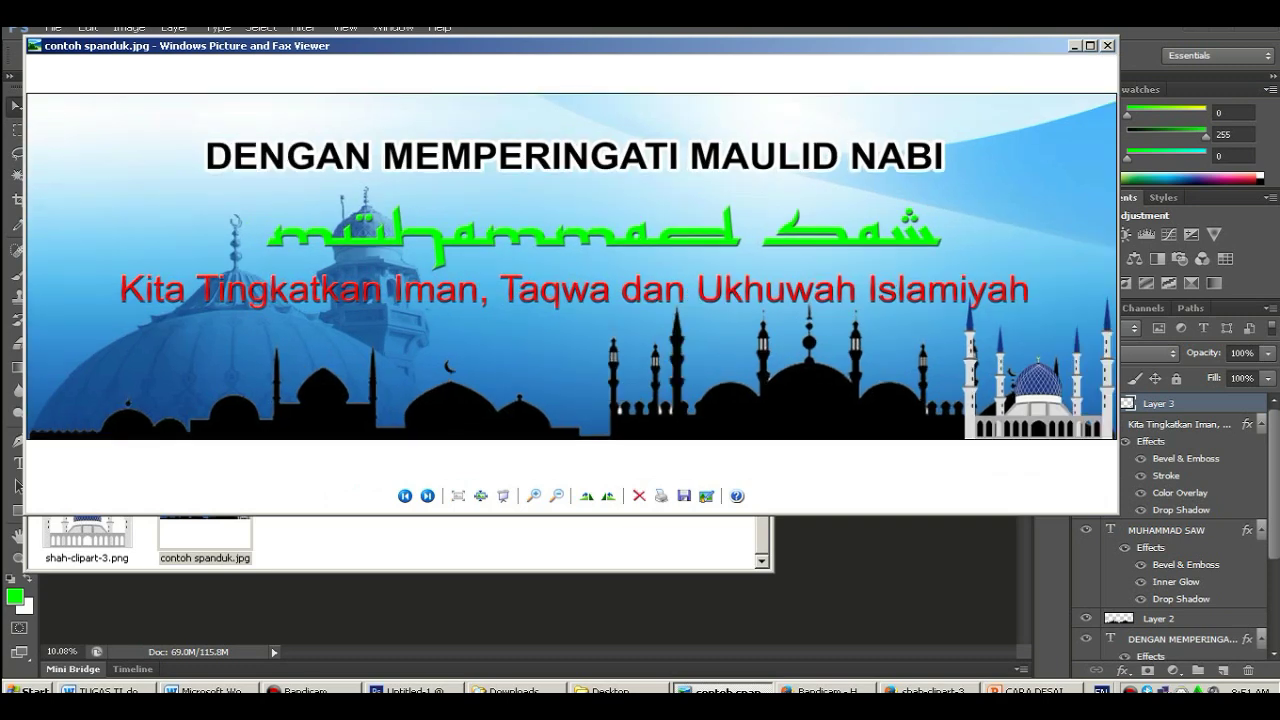
pyautogui.hotkey('alt', 'F4')
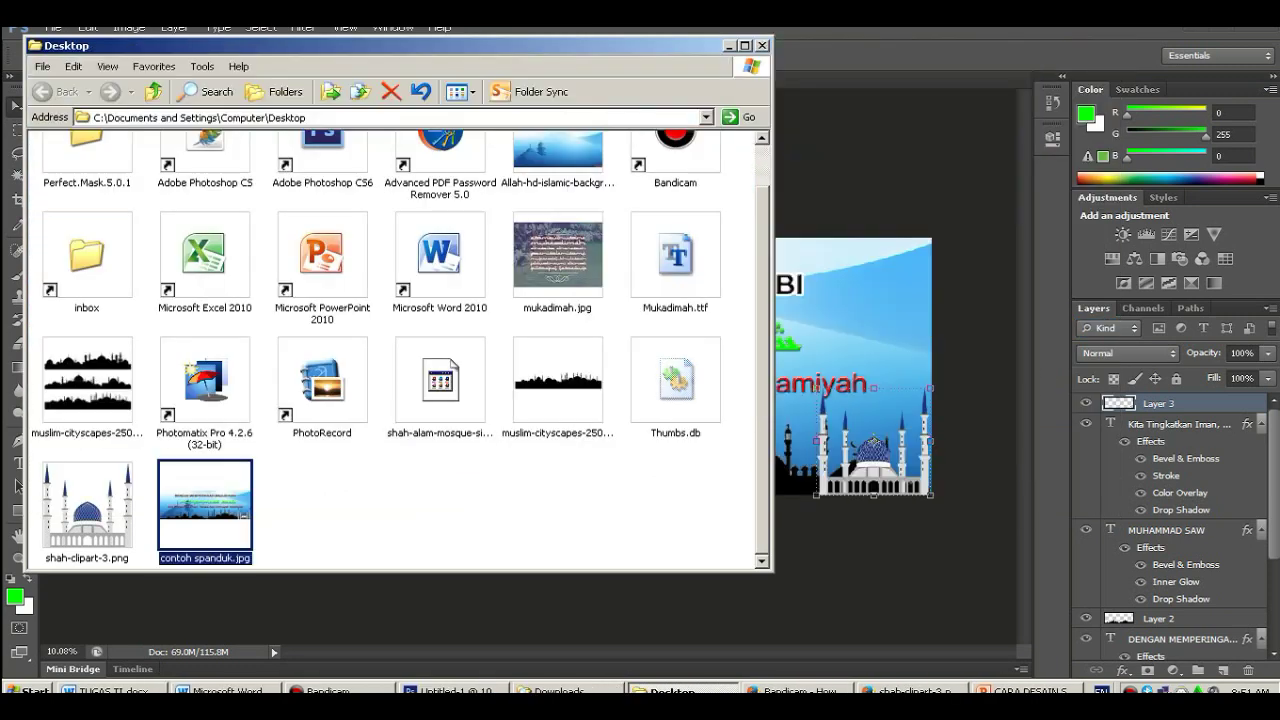
# Close the Desktop folder and type 'OK. sekarang tinggal bawa ke tempat cetak spanduk..............' in Notepad.
pyautogui.click(761, 45)
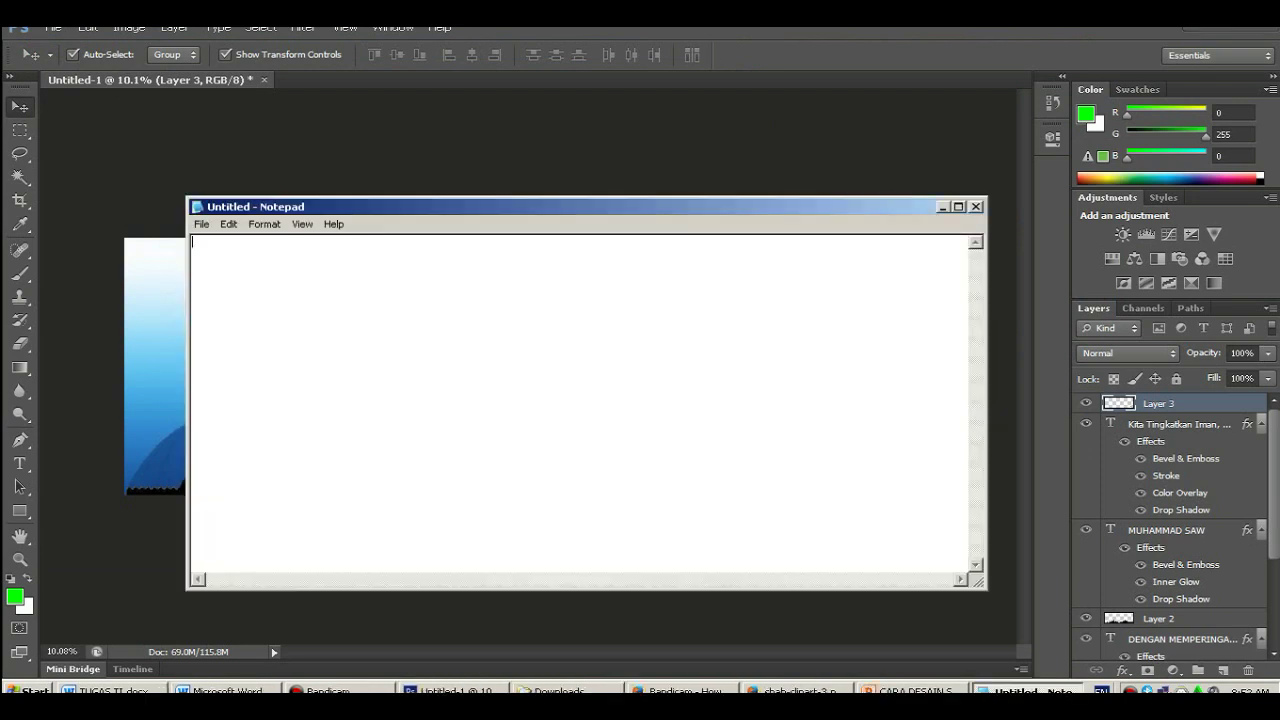
pyautogui.write('OK. ')
pyautogui.write('seka')
pyautogui.write('rang tingg')
pyautogui.write('al bawa ')
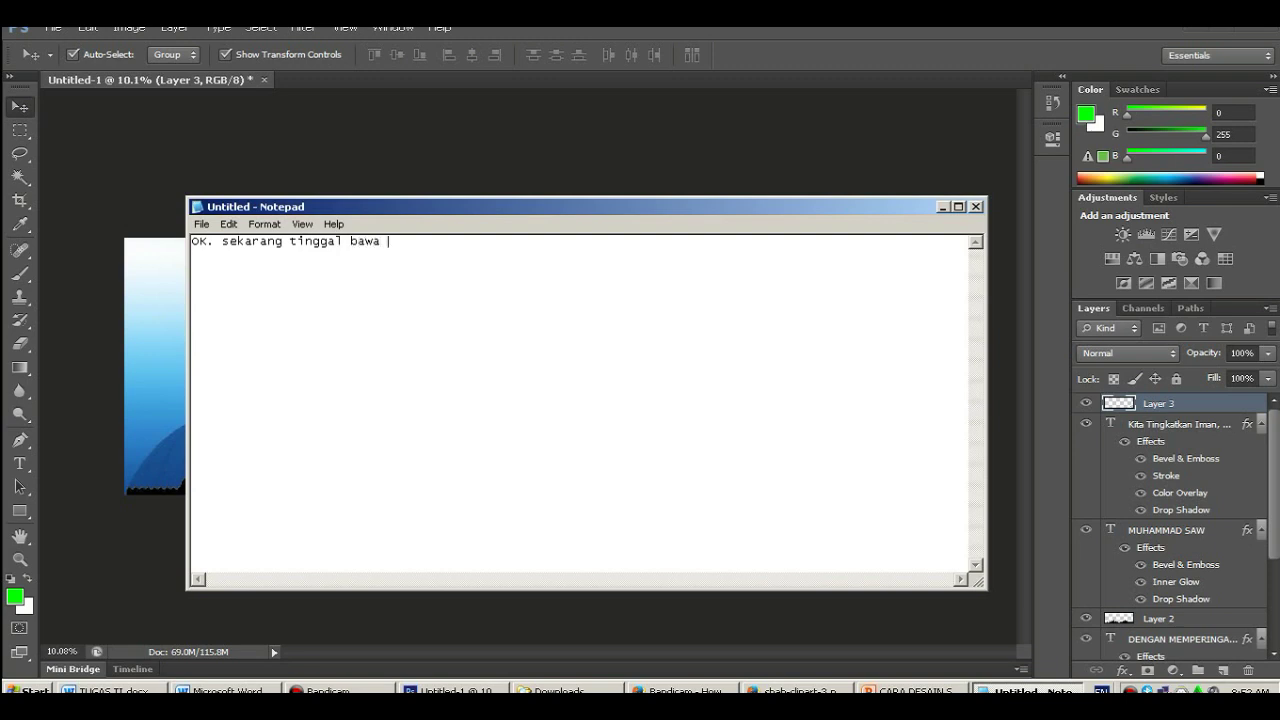
pyautogui.write('ke ')
pyautogui.write('tempat ')
pyautogui.write('cetak span')
pyautogui.write('duk')
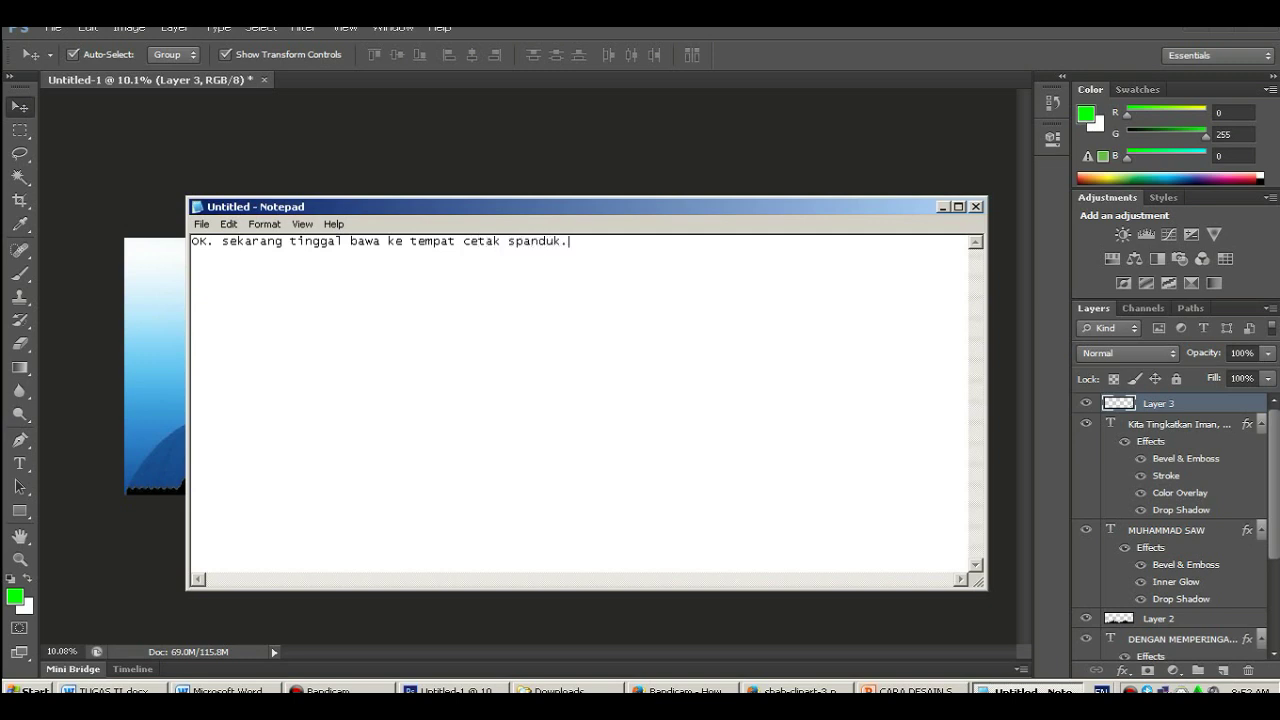
pyautogui.write('..............')
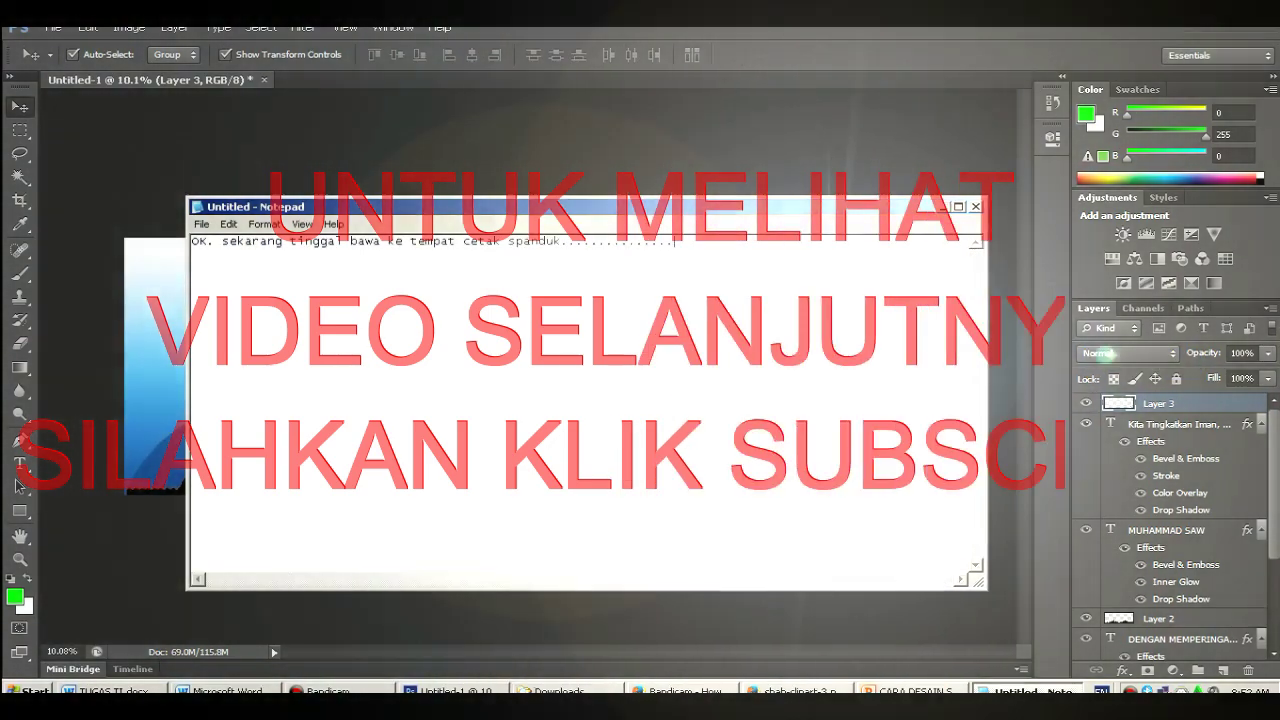